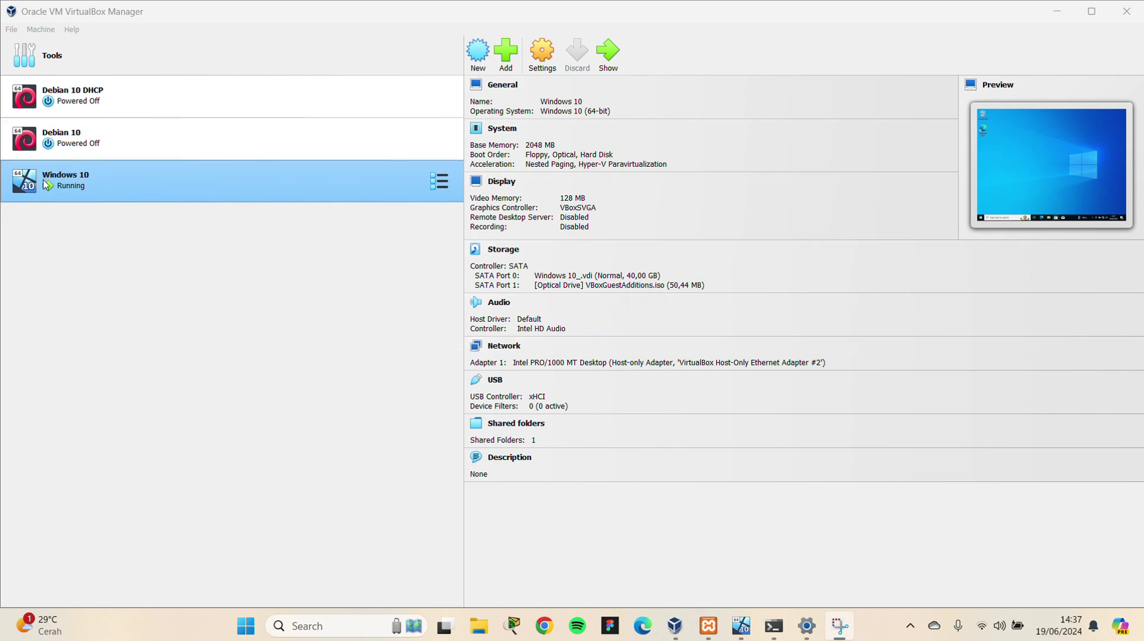
Start the MySQL module in XAMPP Control Panel so it runs on port 3306
click(708, 626)
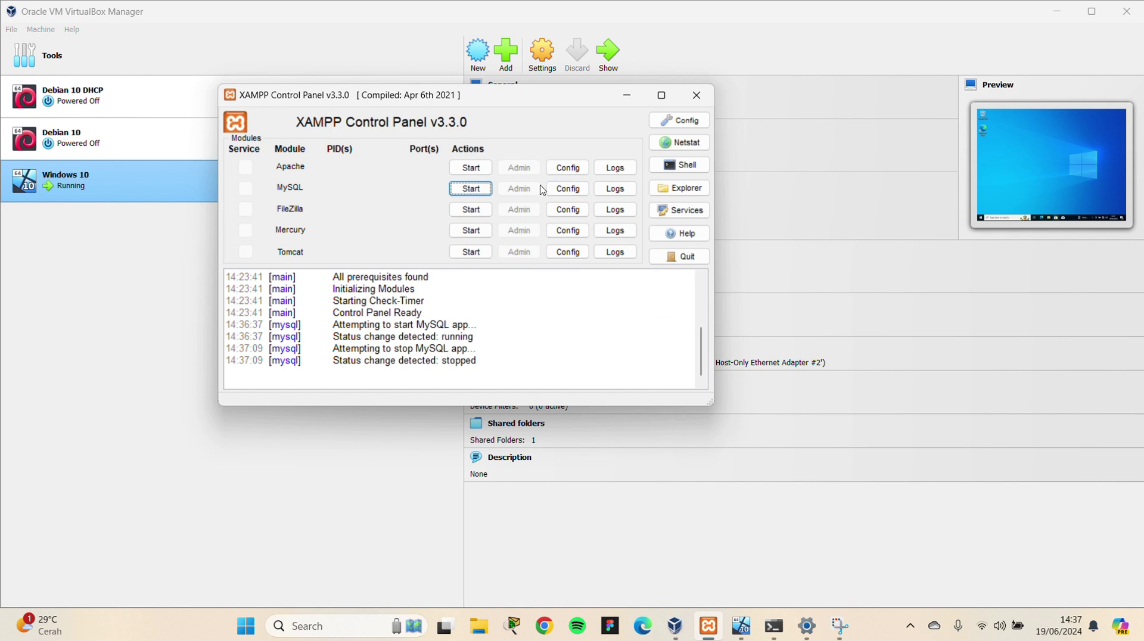
click(474, 189)
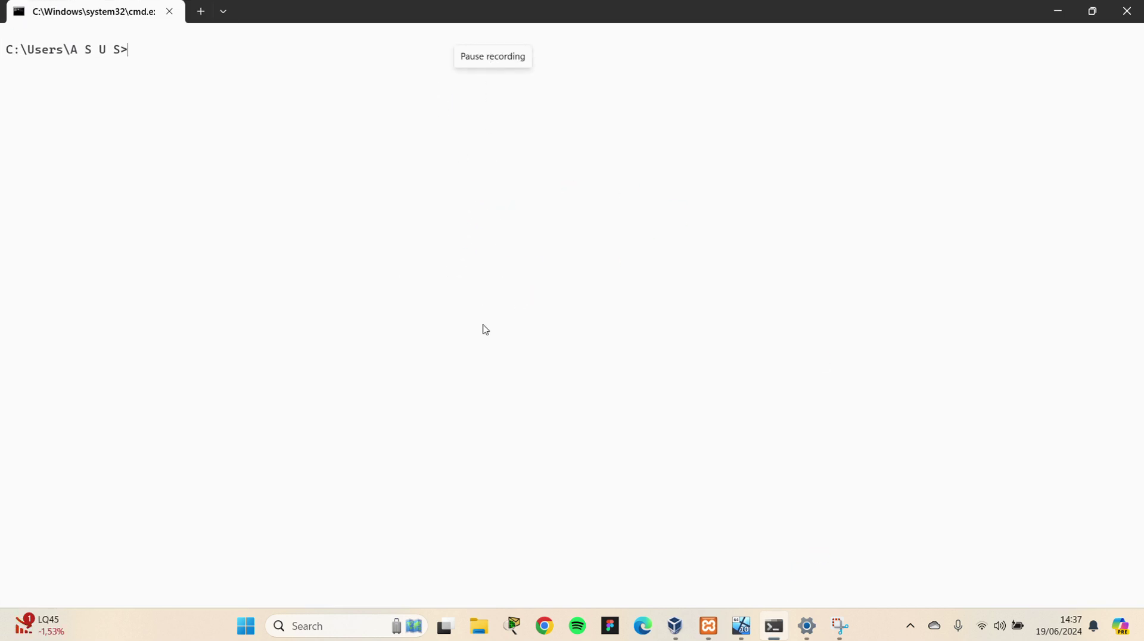
Minimize the Command Prompt, XAMPP and VirtualBox windows to reach the host desktop
click(1047, 17)
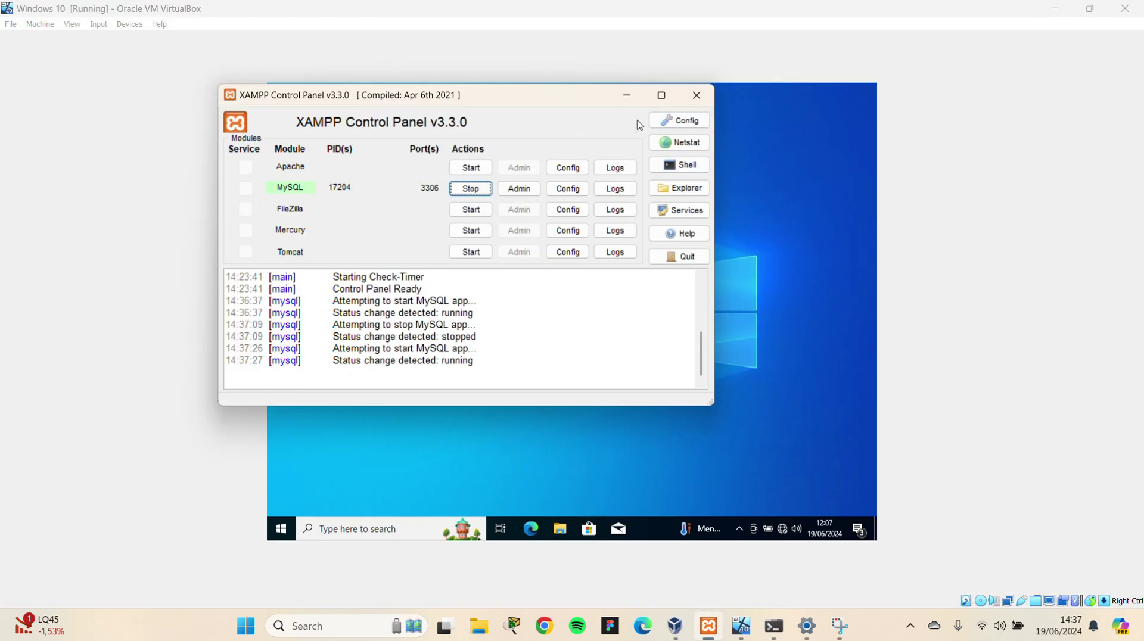
click(627, 96)
click(1053, 10)
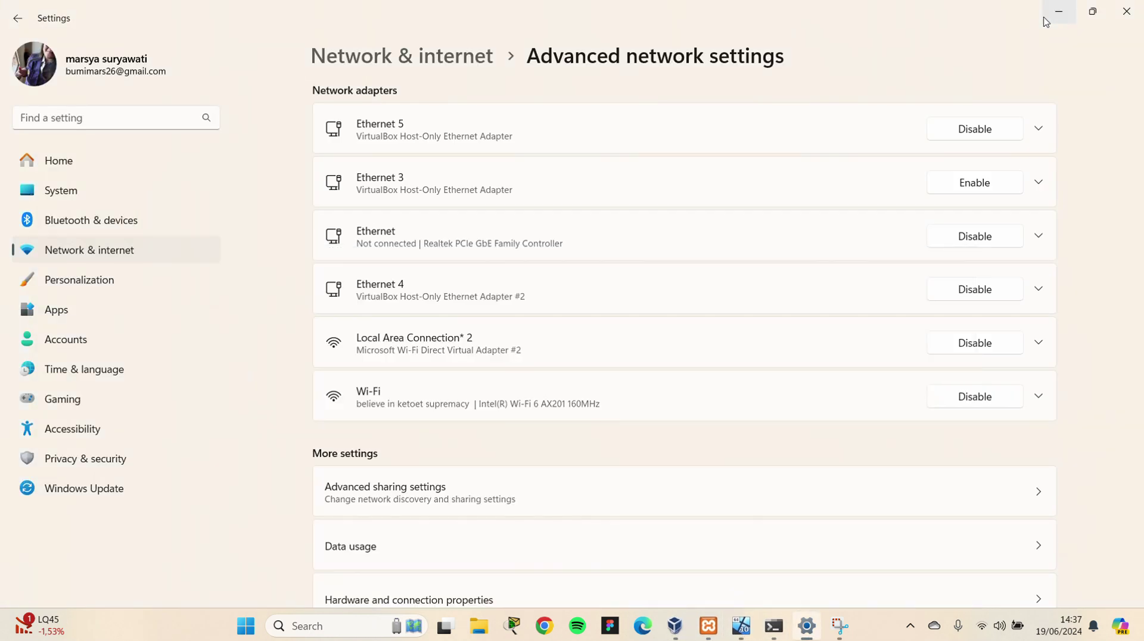
click(1053, 13)
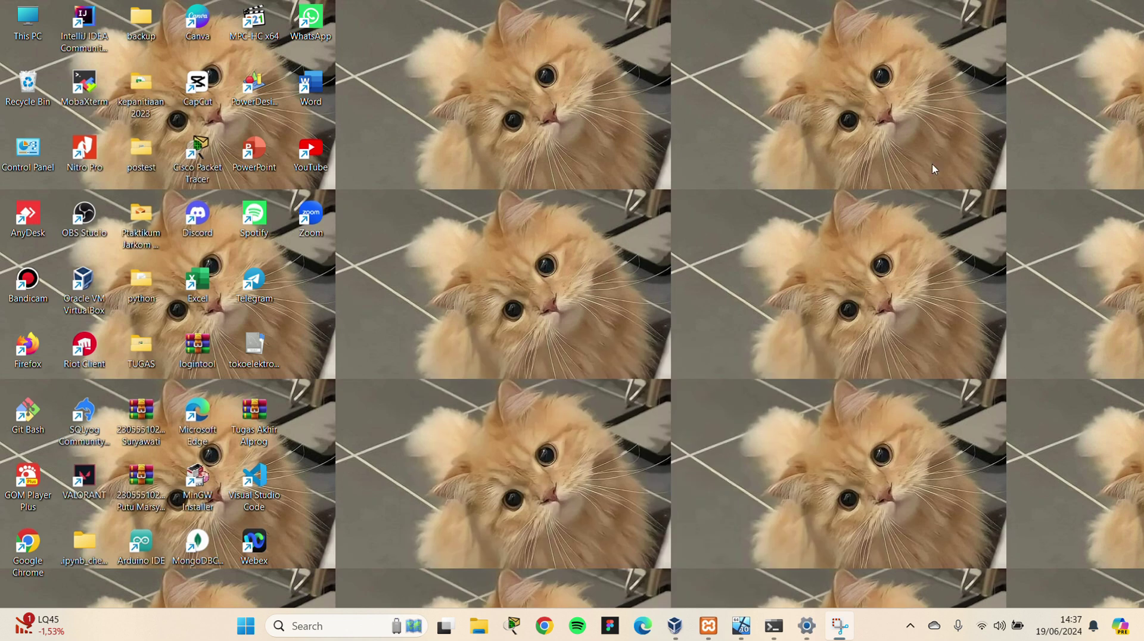
Confirm in Windows Defender Firewall that public networks are Off, then return to the VM
key(super)
text(firee)
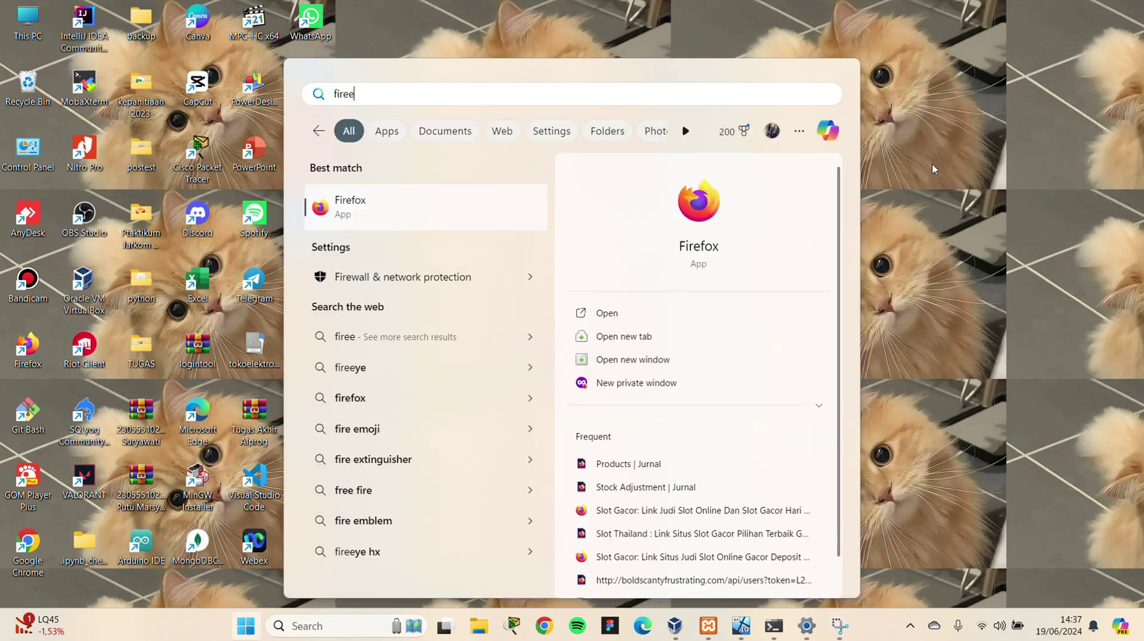
key(BackSpace)
text(w)
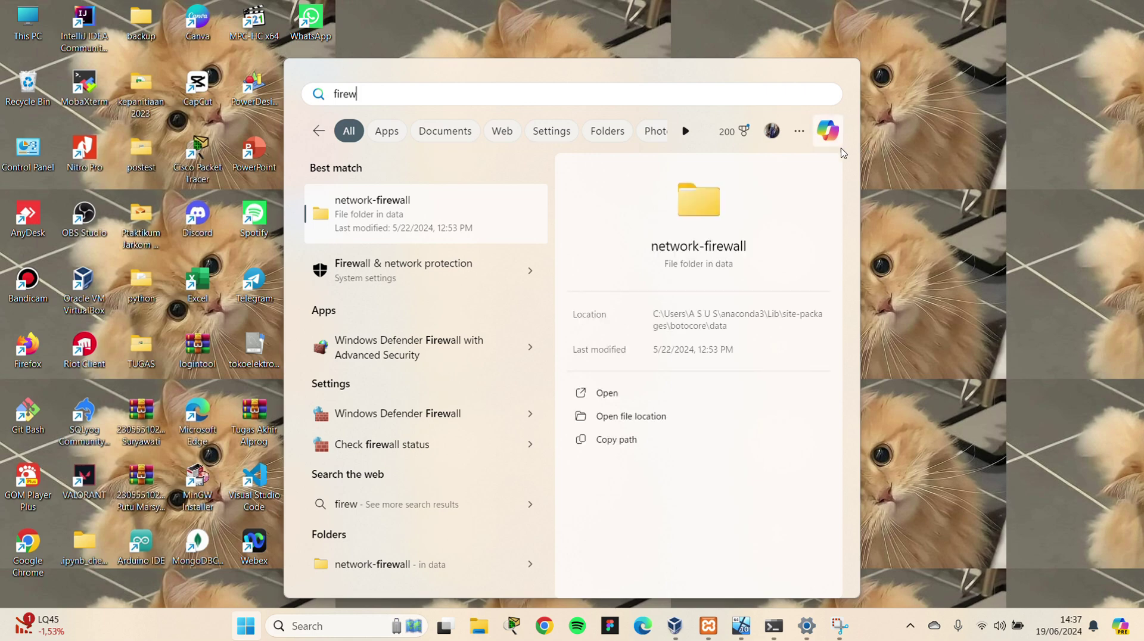
click(393, 416)
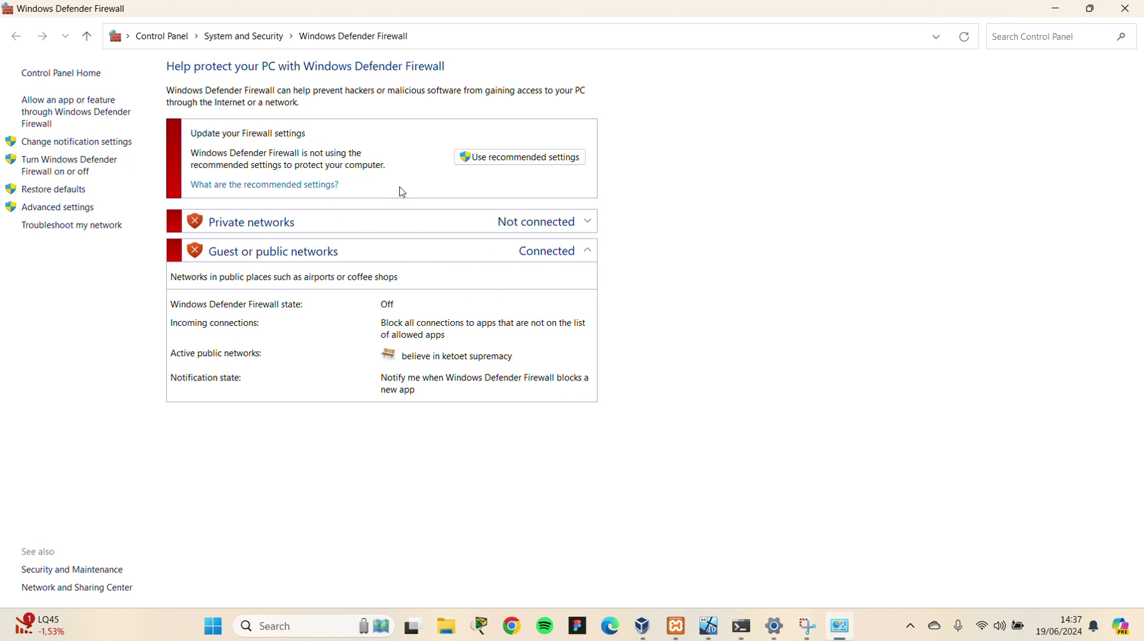
click(708, 626)
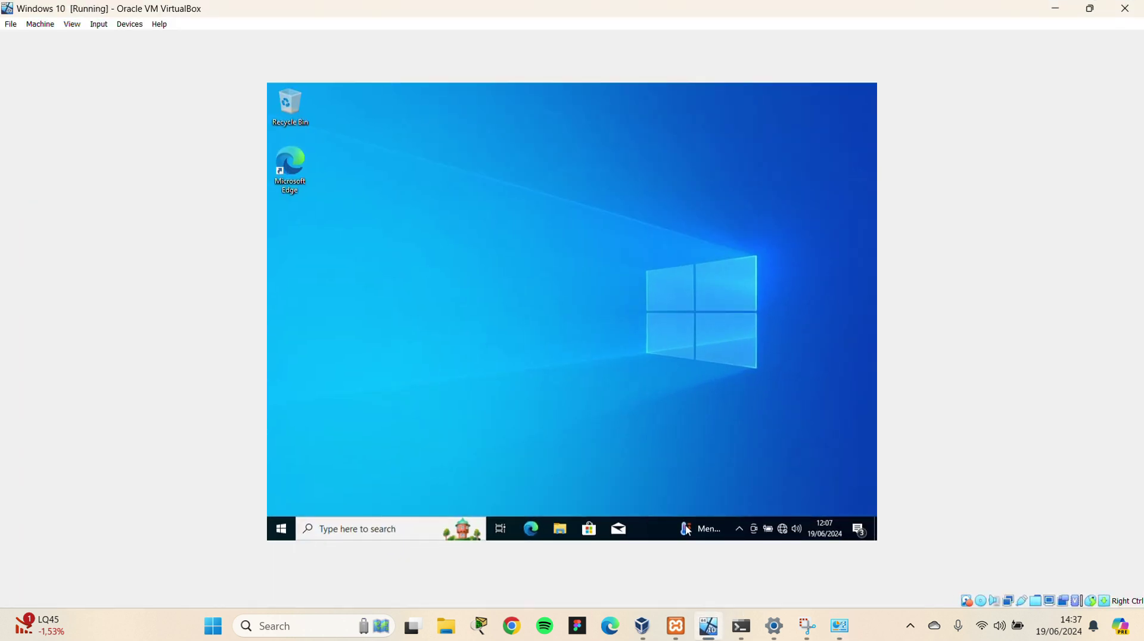
Confirm the guest's Windows Defender Firewall shows public networks Off, then minimize it
click(413, 529)
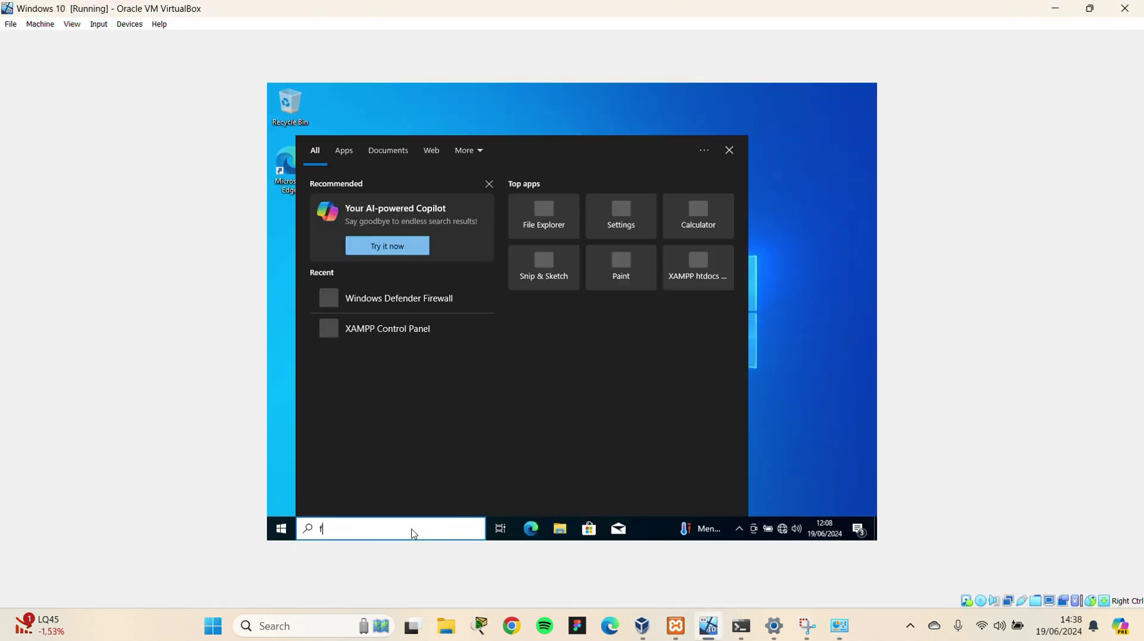
text(fire)
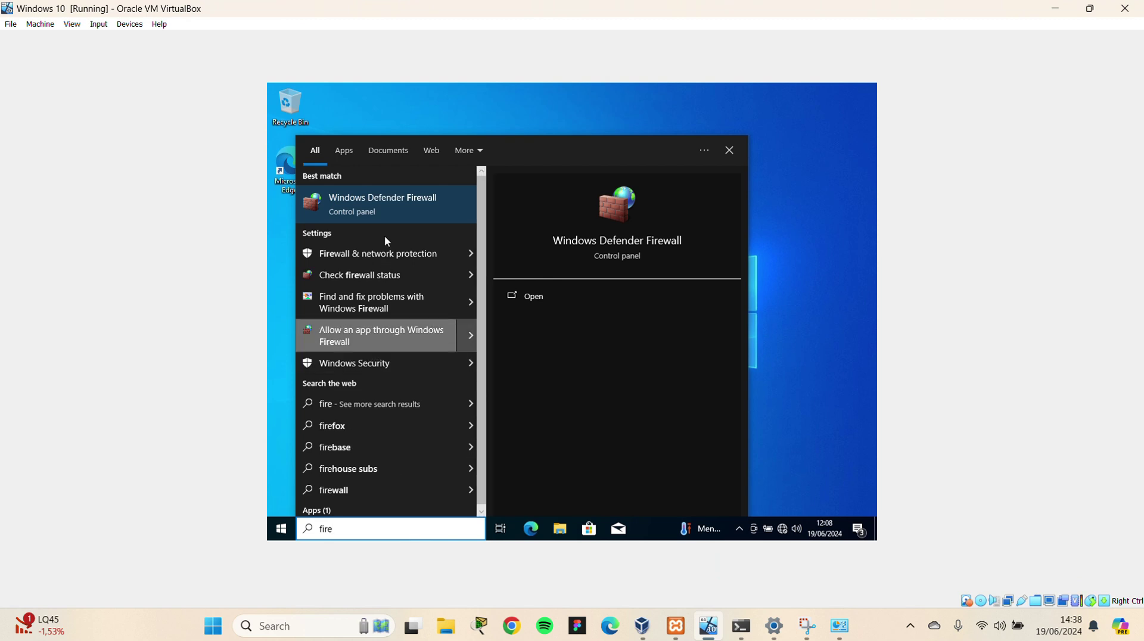
click(369, 210)
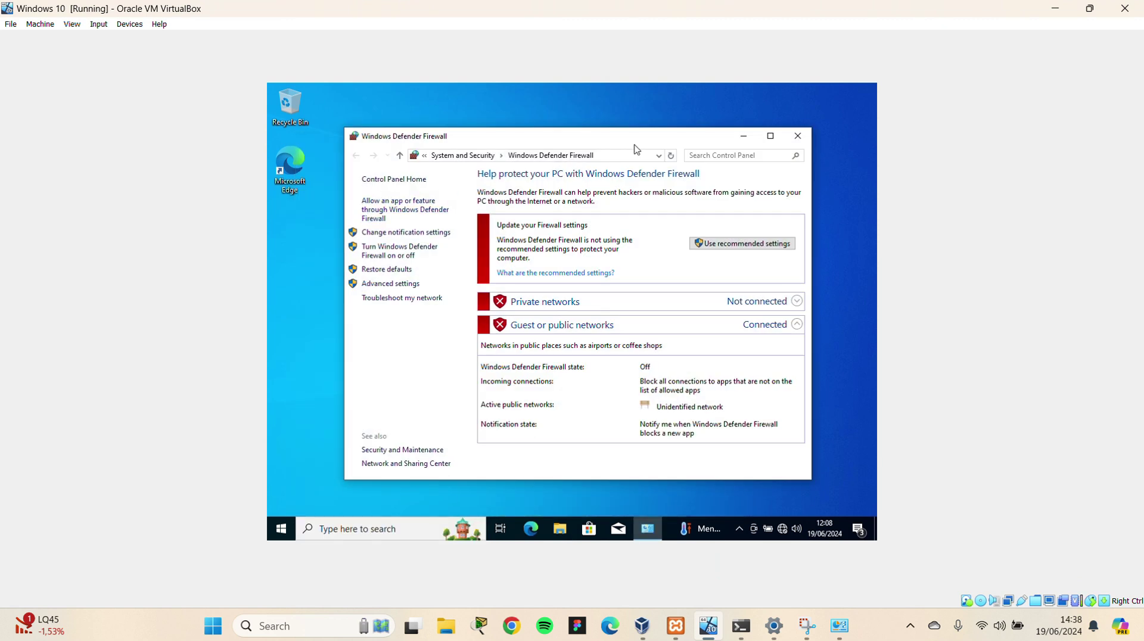
click(770, 136)
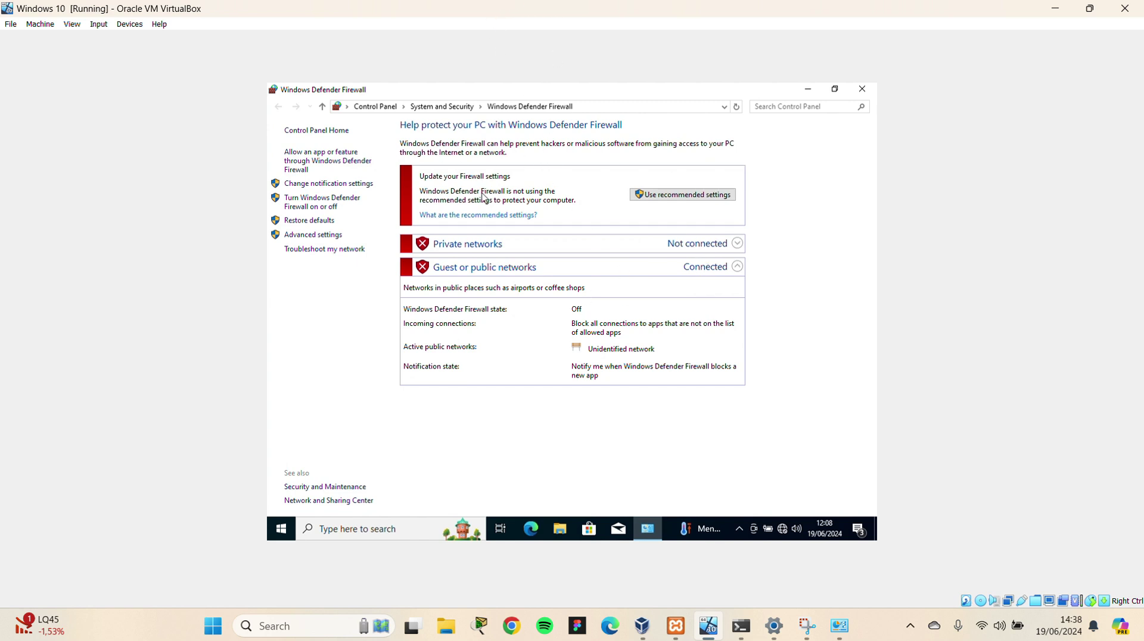
click(808, 89)
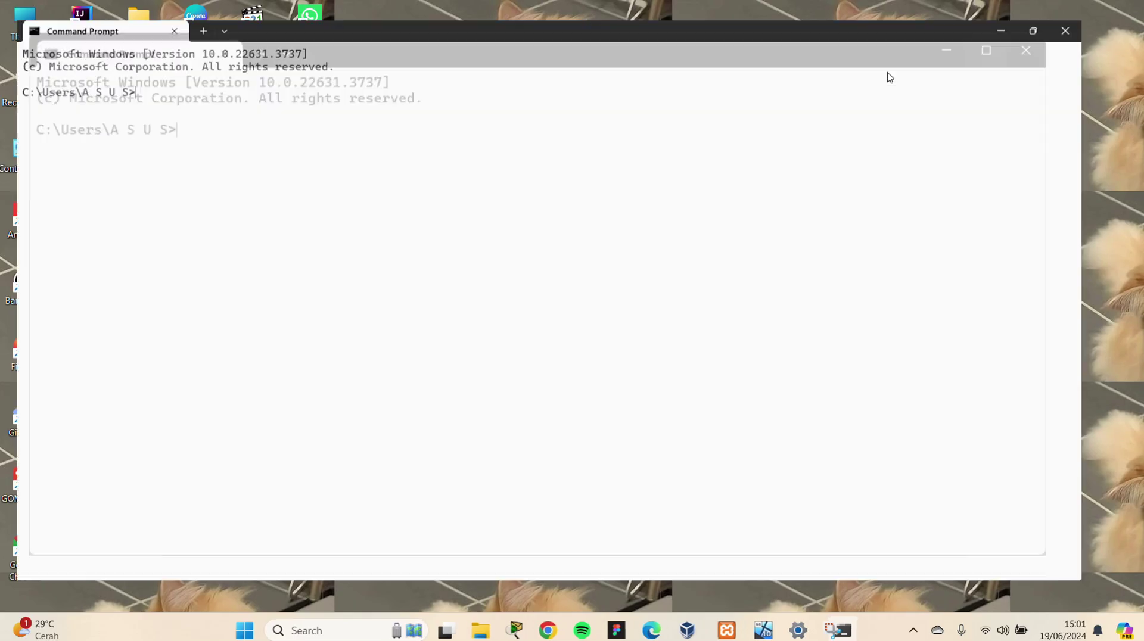
Run ipconfig and copy the host's Ethernet 3 IPv4 address 192.168.56.102
text(ip)
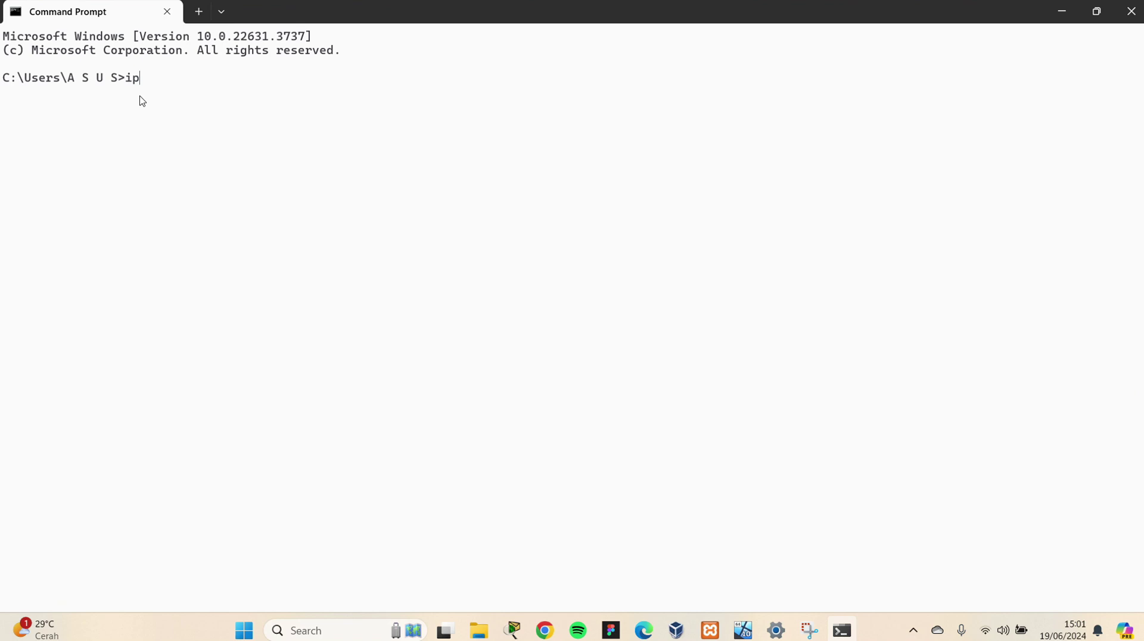
text(config)
key(Return)
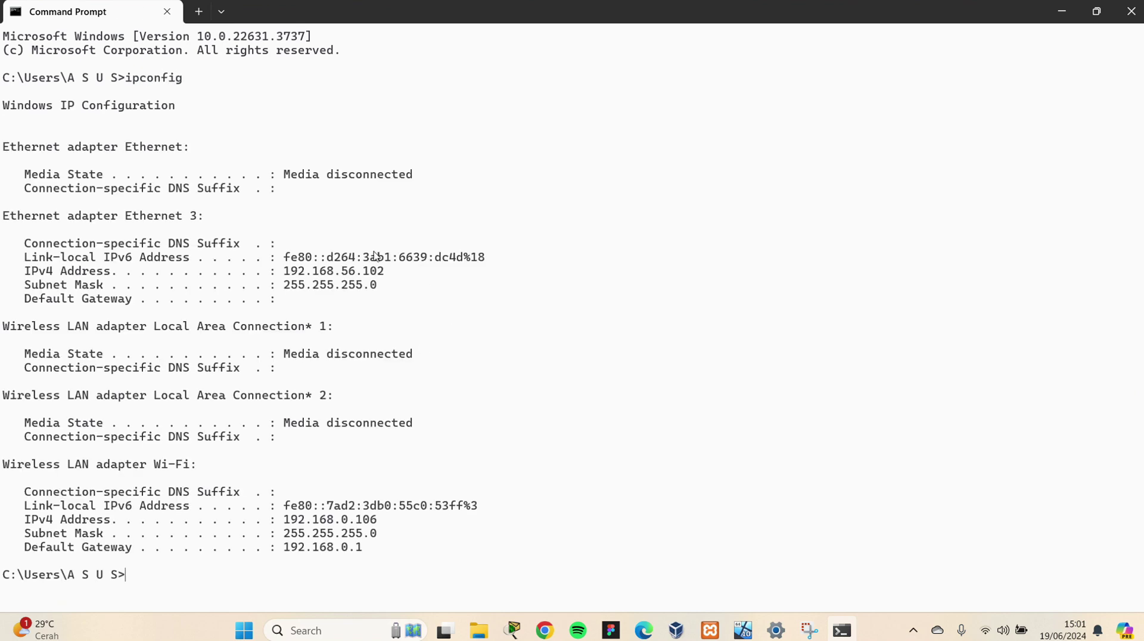
drag(282, 271, 389, 280)
key(ctrl+c)
Launch Notepad and resize it into a small window on the right beside the console
key(super)
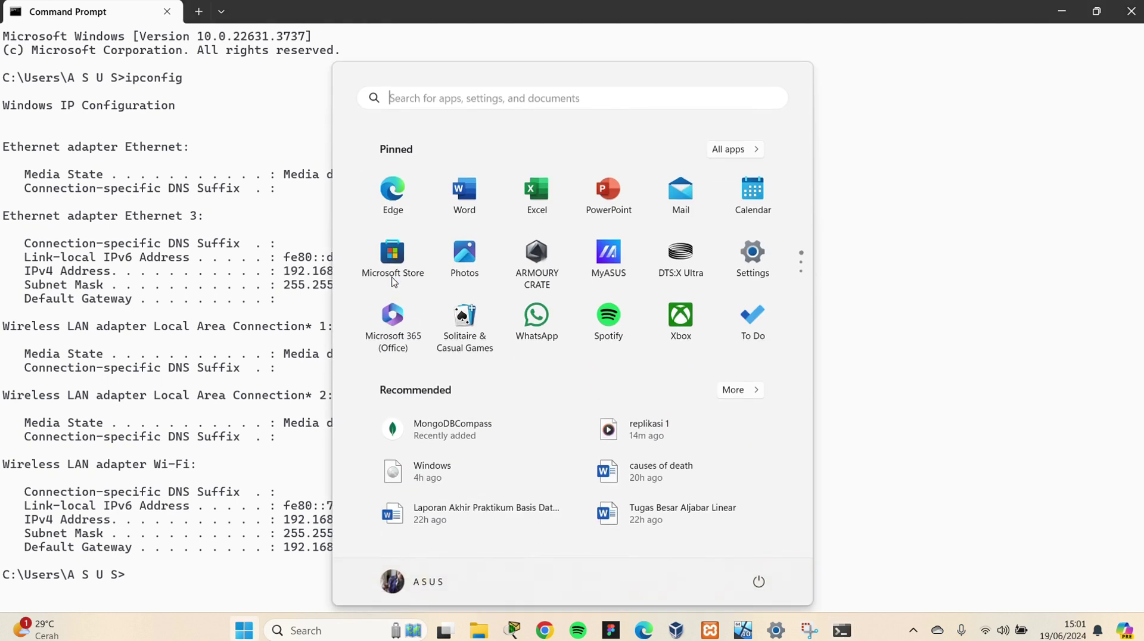
text(not)
key(Return)
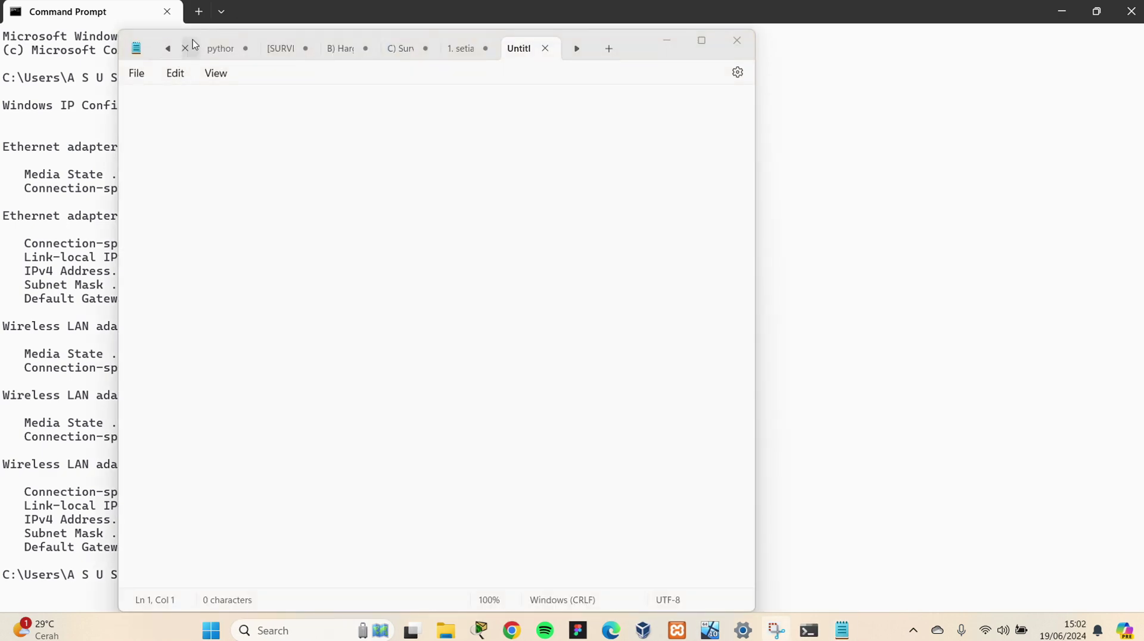
click(155, 43)
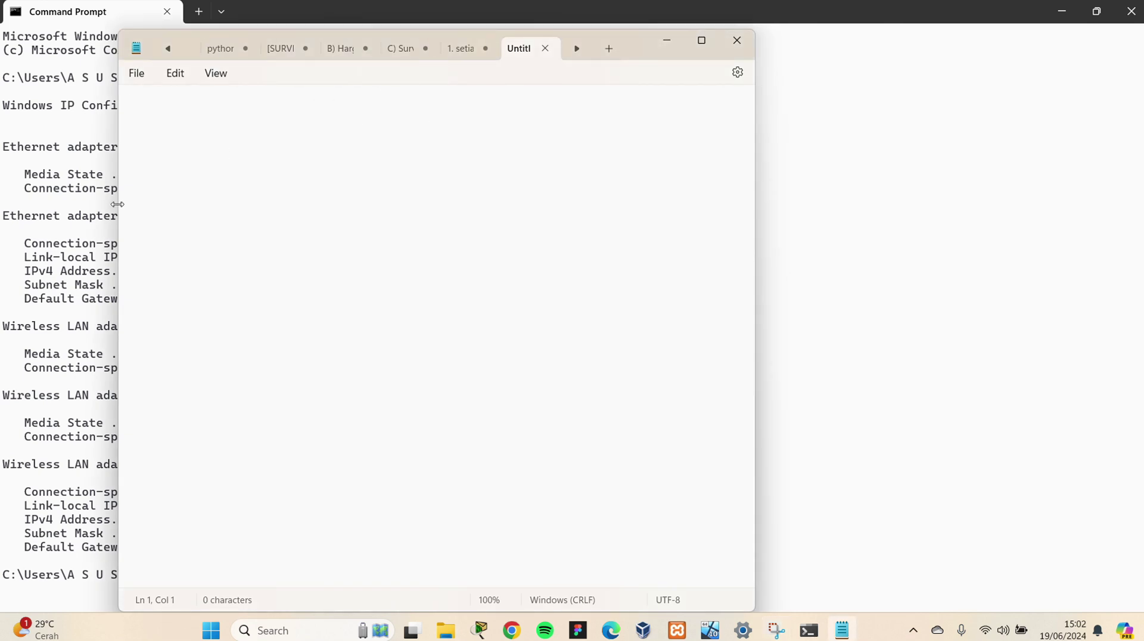
drag(116, 204, 383, 307)
drag(415, 45, 750, 39)
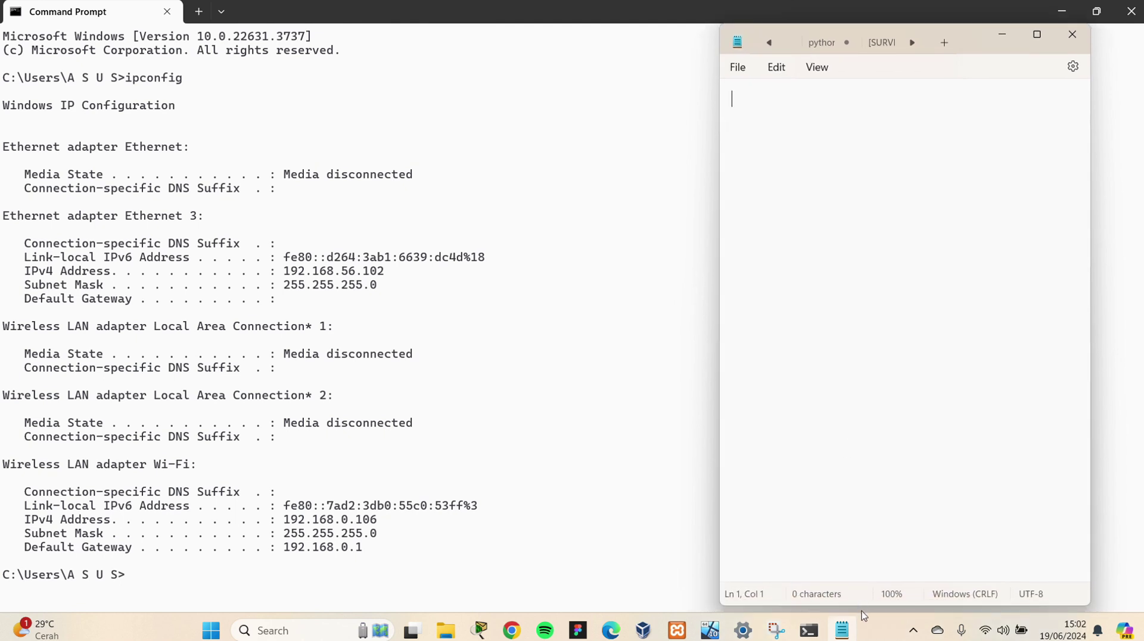
drag(861, 608, 862, 305)
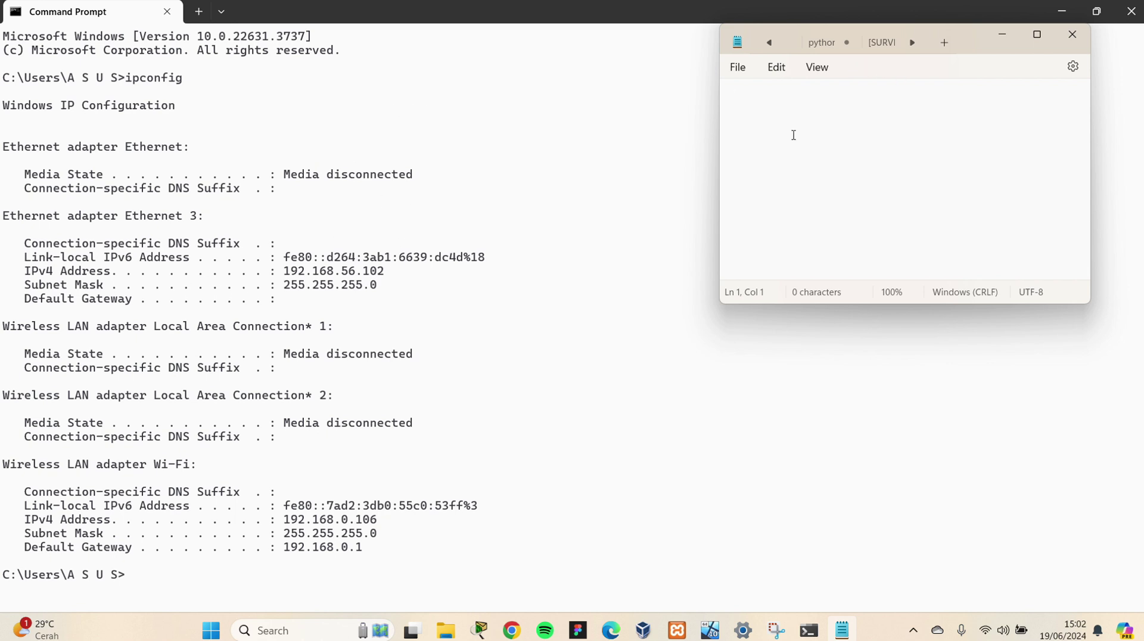
Paste 'IP LAPTOP MASTER : 192.168.56.102' into the note, then minimize Notepad
key(ctrl+v)
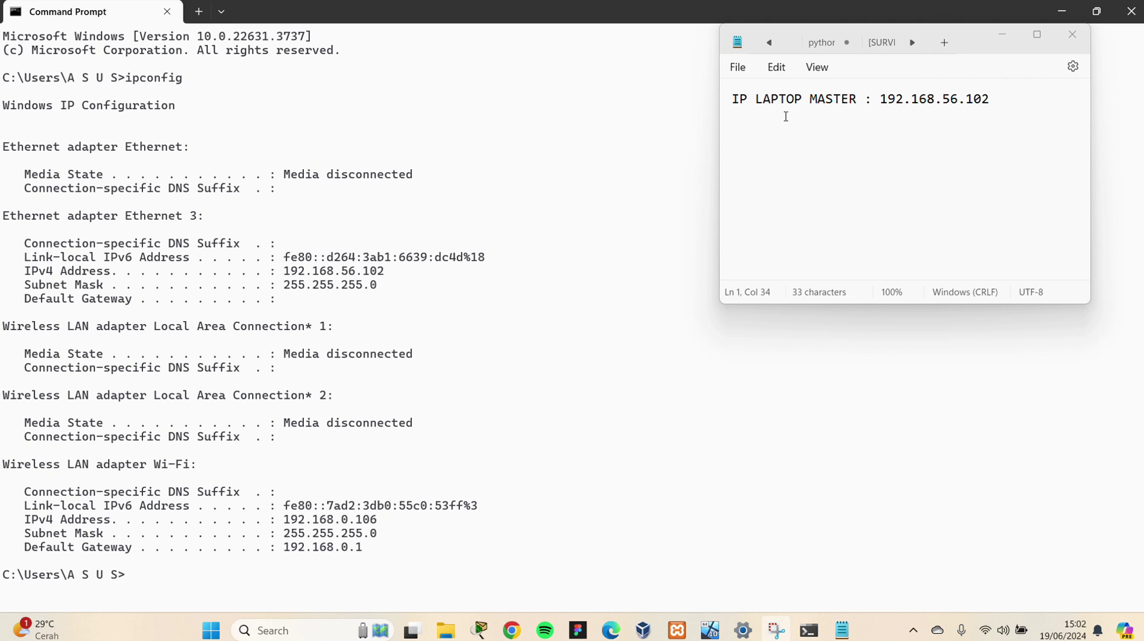
drag(734, 97, 998, 114)
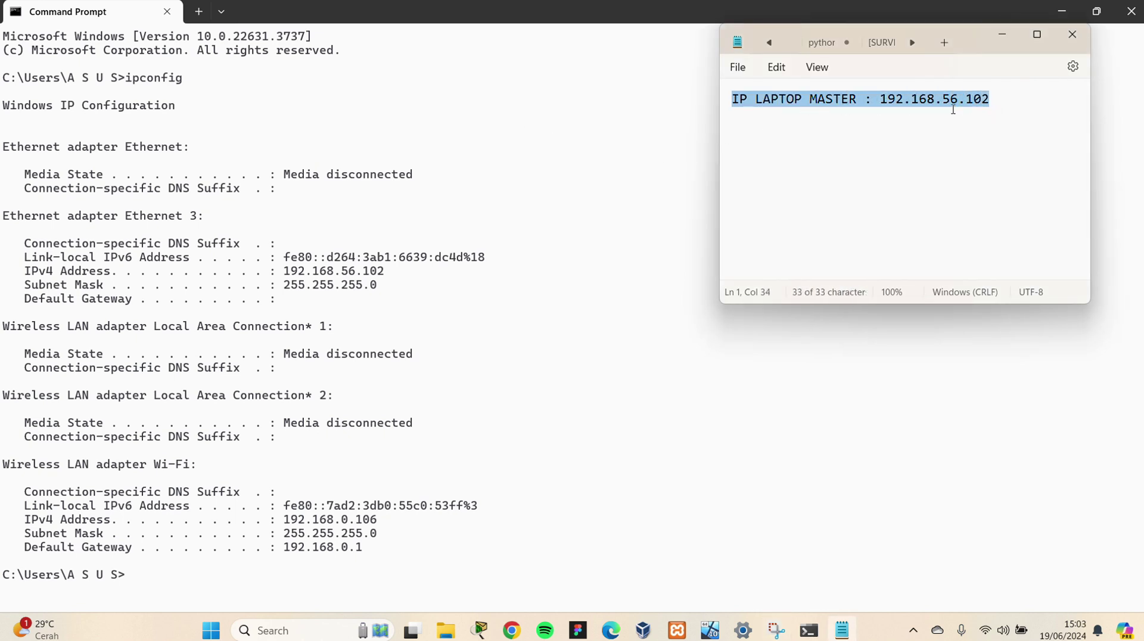
drag(965, 41, 935, 110)
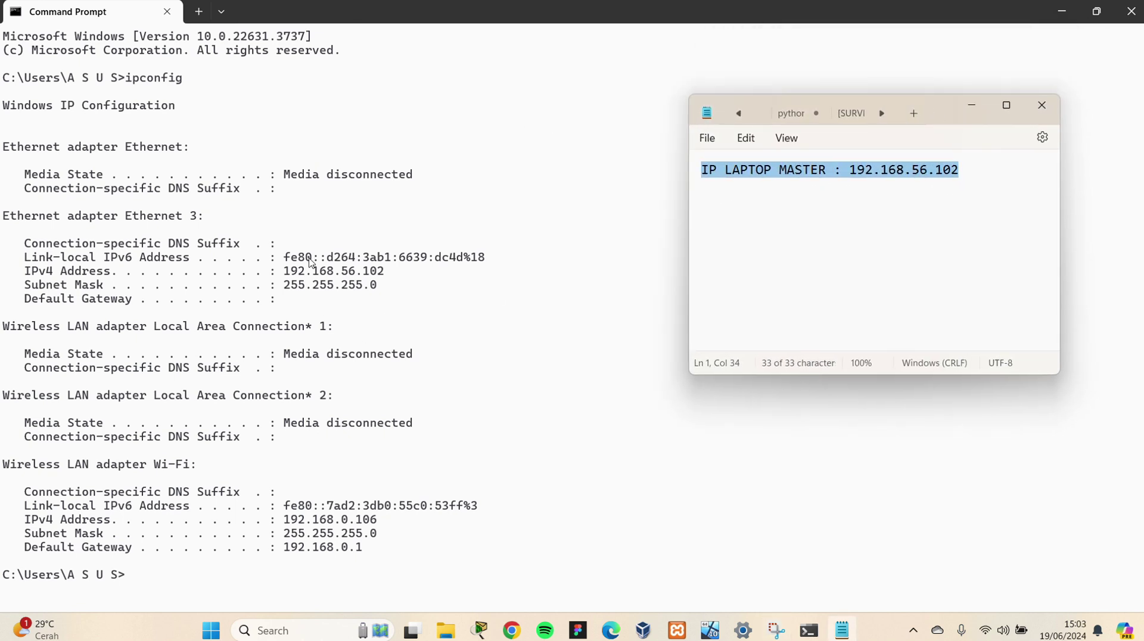
drag(285, 273, 384, 272)
key(ctrl+c)
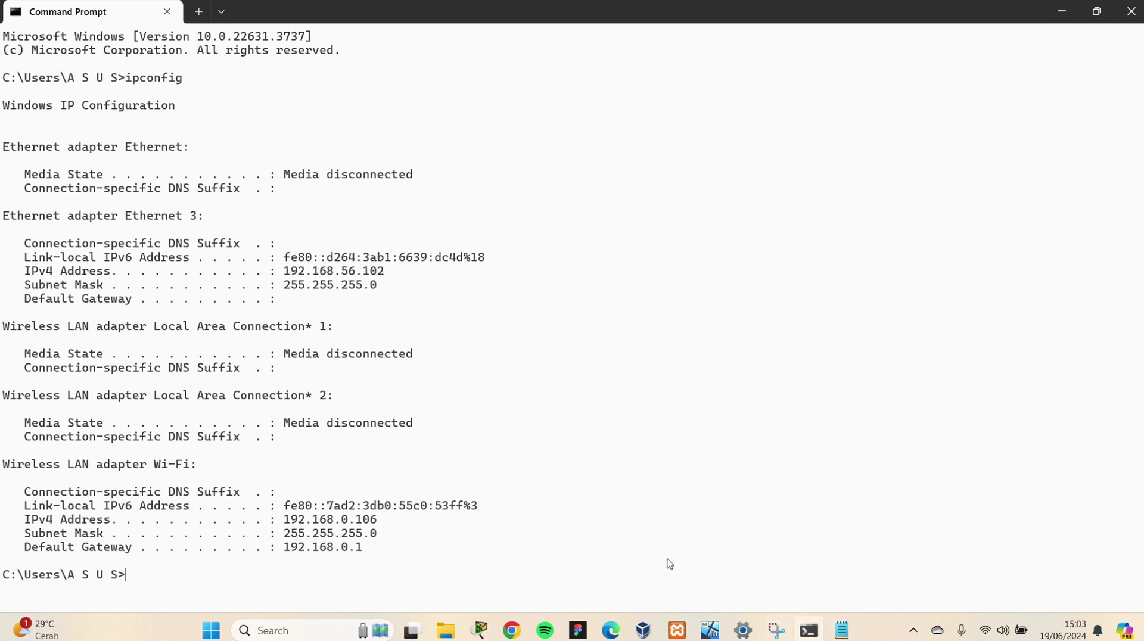
click(841, 631)
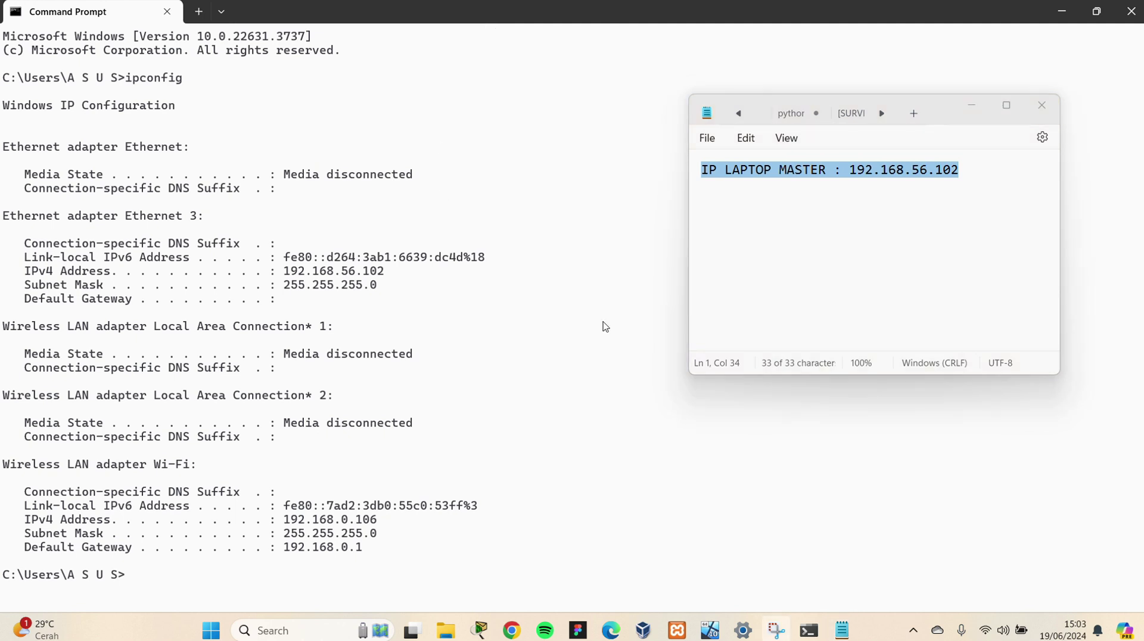
click(972, 106)
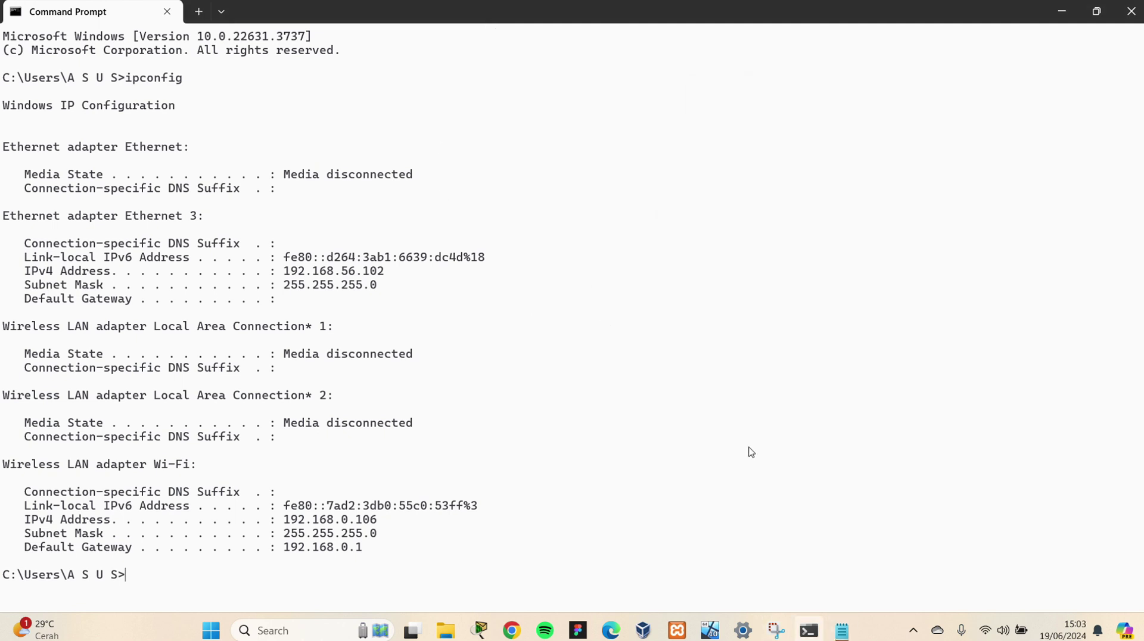
Open a Command Prompt inside the Windows 10 guest via cmd search
click(710, 630)
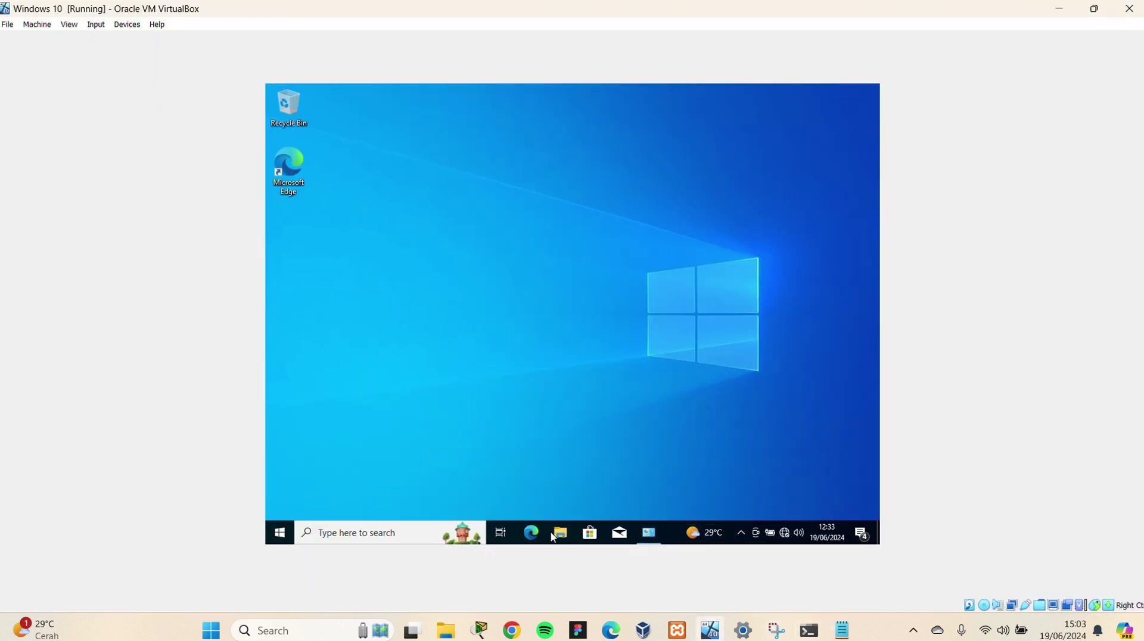
click(406, 530)
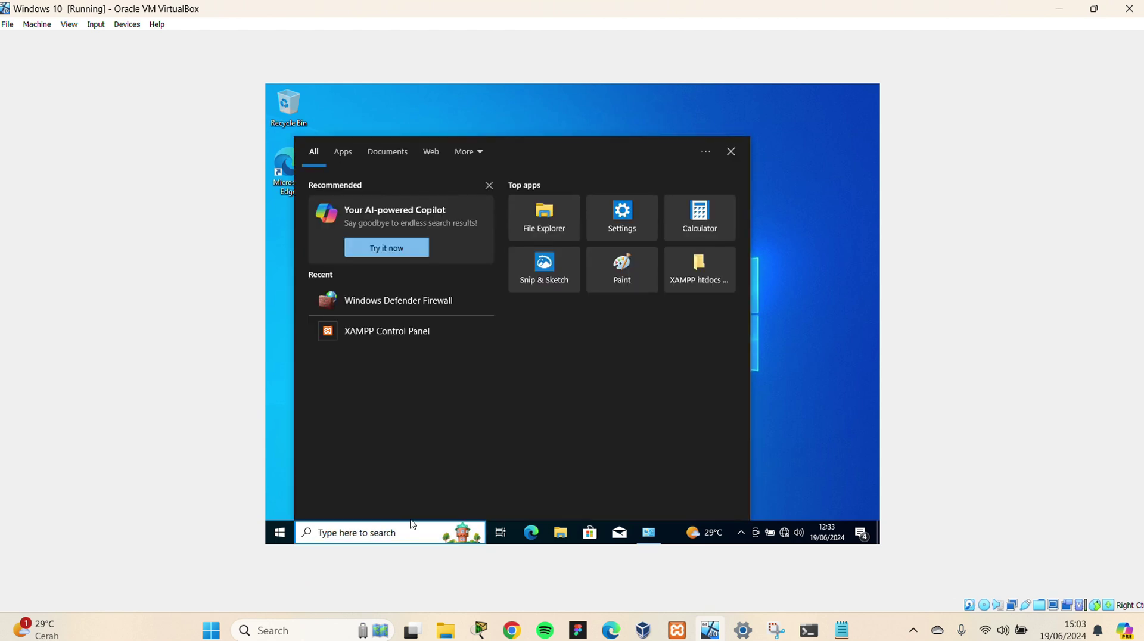
text(cmd)
key(Return)
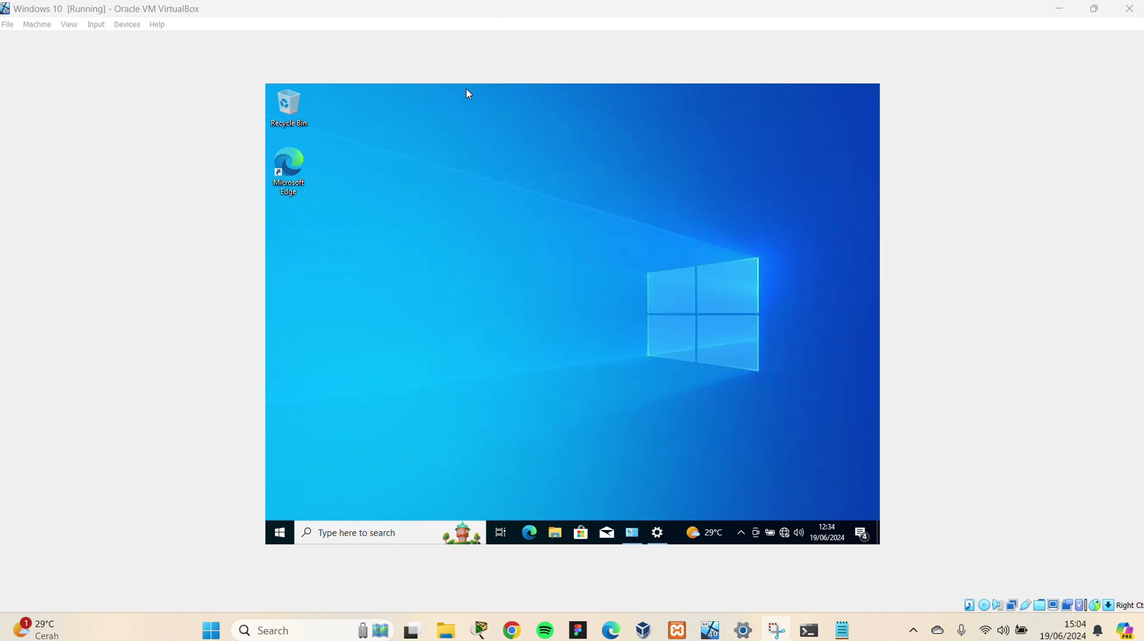
click(382, 533)
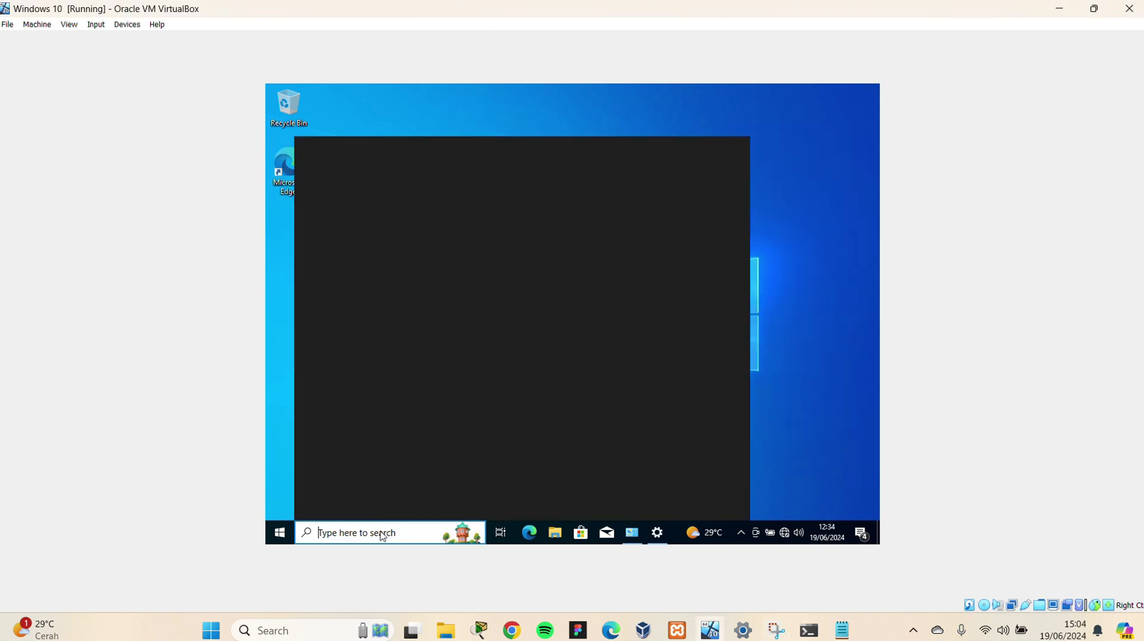
text(cmd)
key(Return)
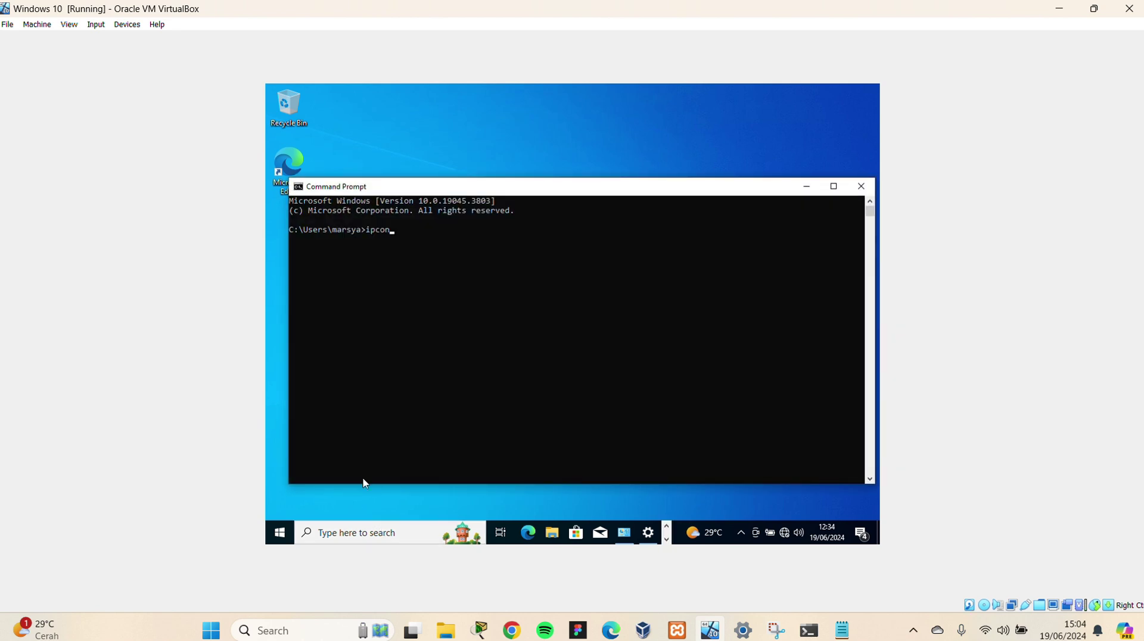
Run ipconfig in the guest and copy its IPv4 address 192.168.56.103
text(ipconfig)
key(Return)
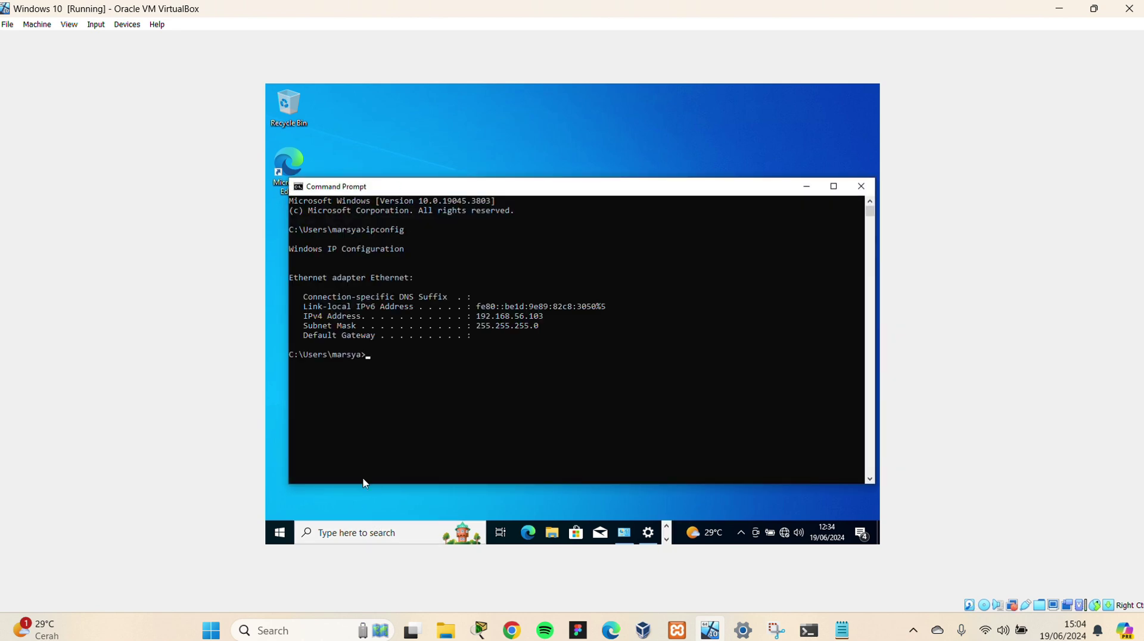
drag(547, 315, 479, 323)
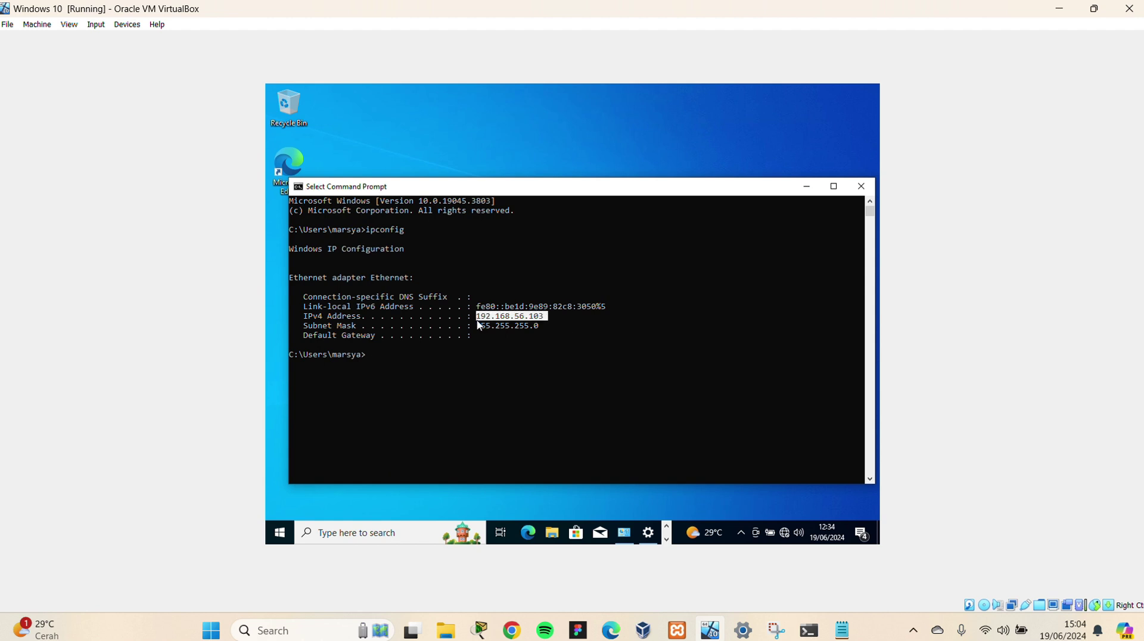
key(ctrl+c)
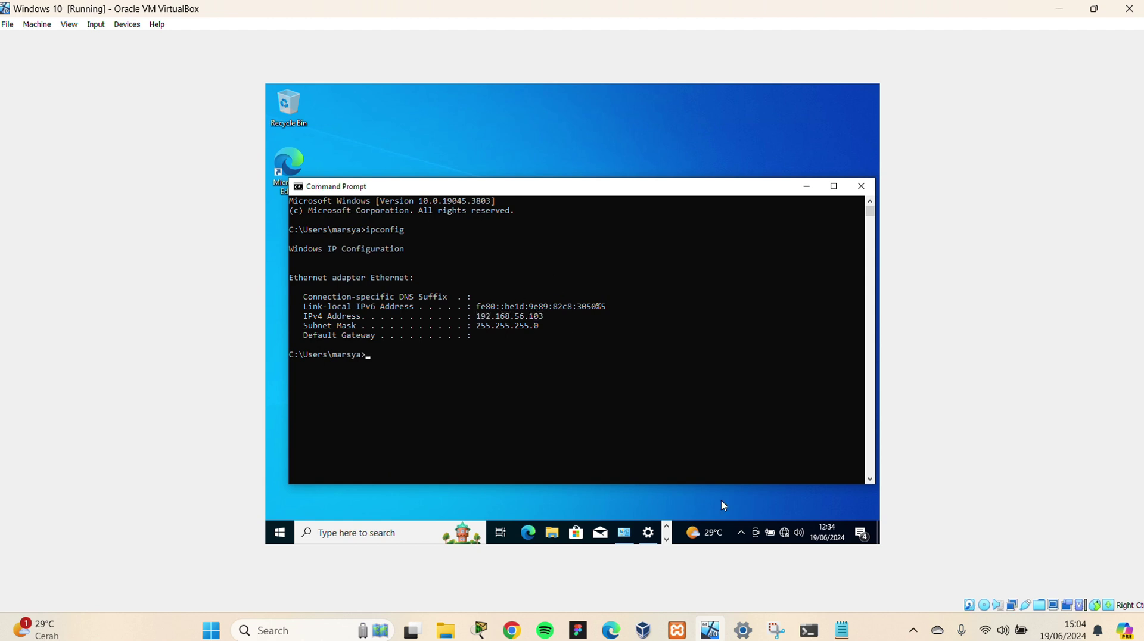
click(842, 630)
Add the line 'IP LAPTOP SLAVE : 192.168.56.103' below the master IP line
click(798, 230)
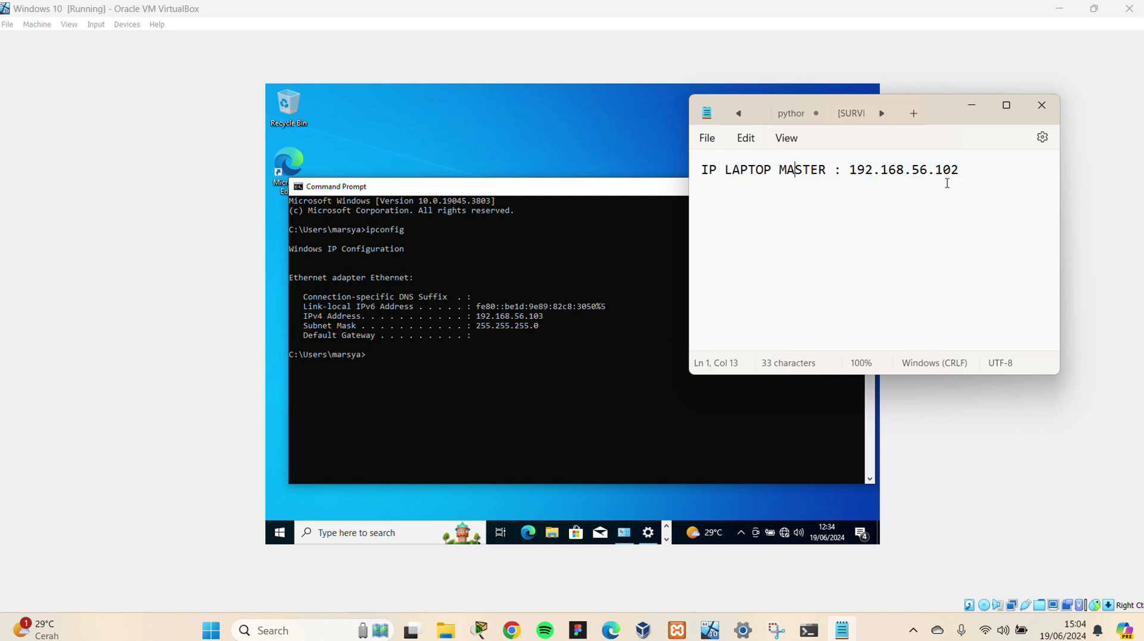
click(987, 174)
key(Return)
text(IP LAPTOP SLAV)
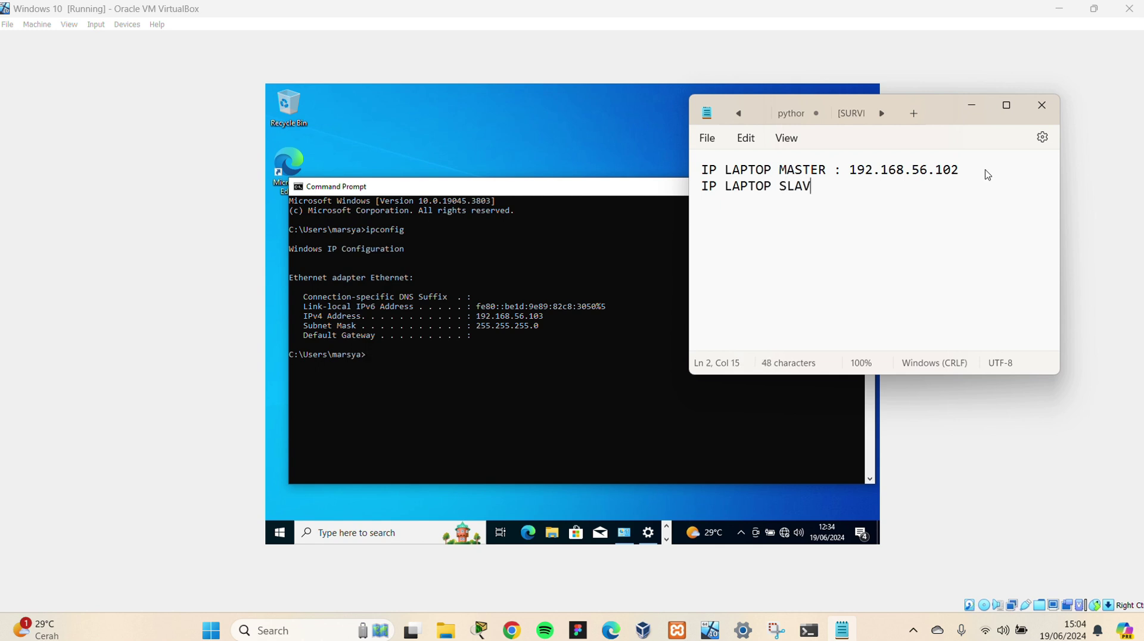
text(E : 192.168.56.1)
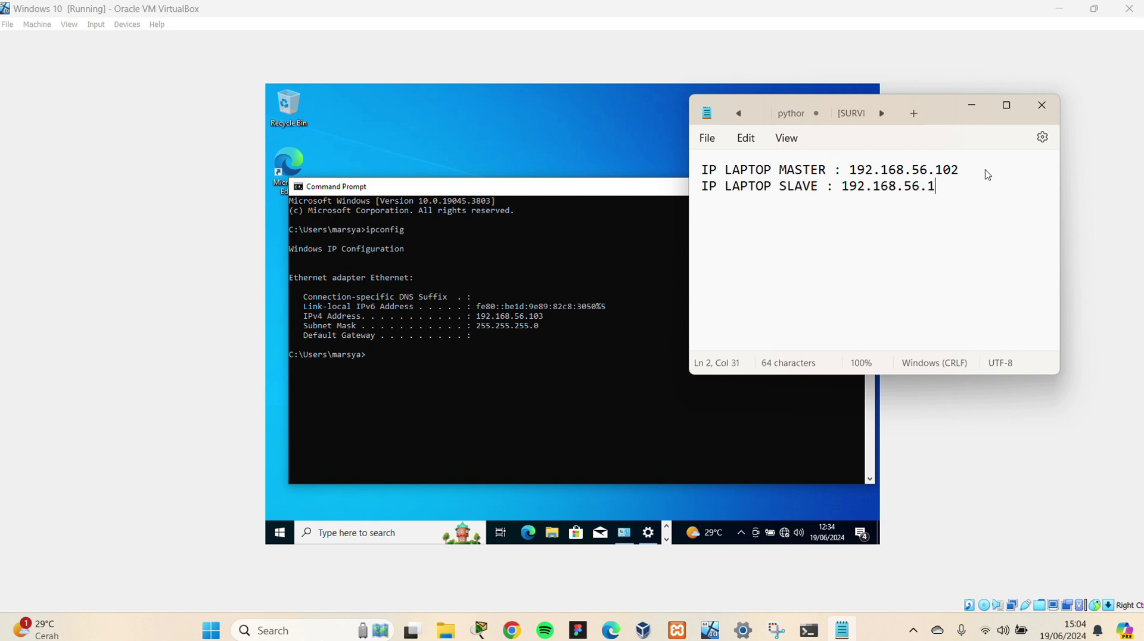
text(03)
Minimize VirtualBox, the host Command Prompt and Notepad, leaving XAMPP with MySQL running
click(492, 24)
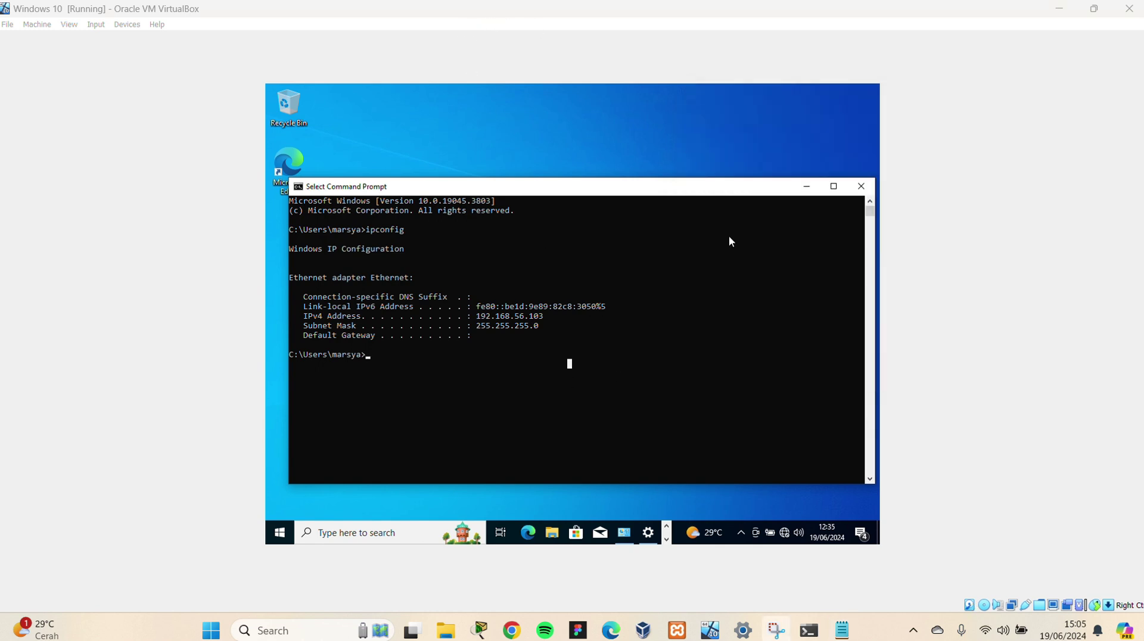
click(677, 630)
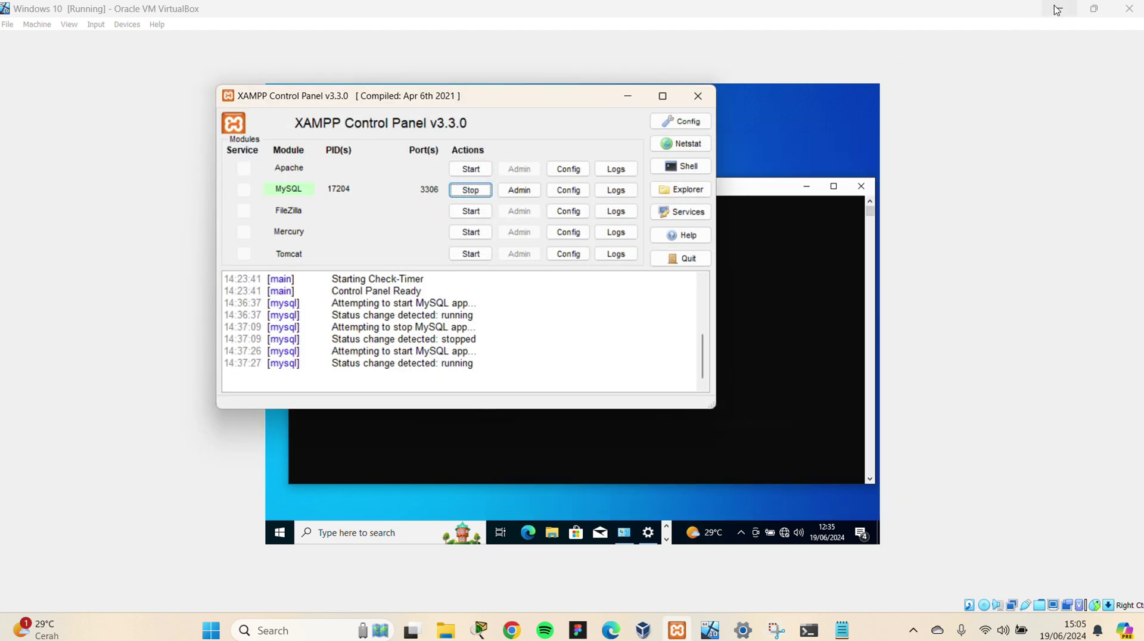
click(1057, 9)
click(1055, 10)
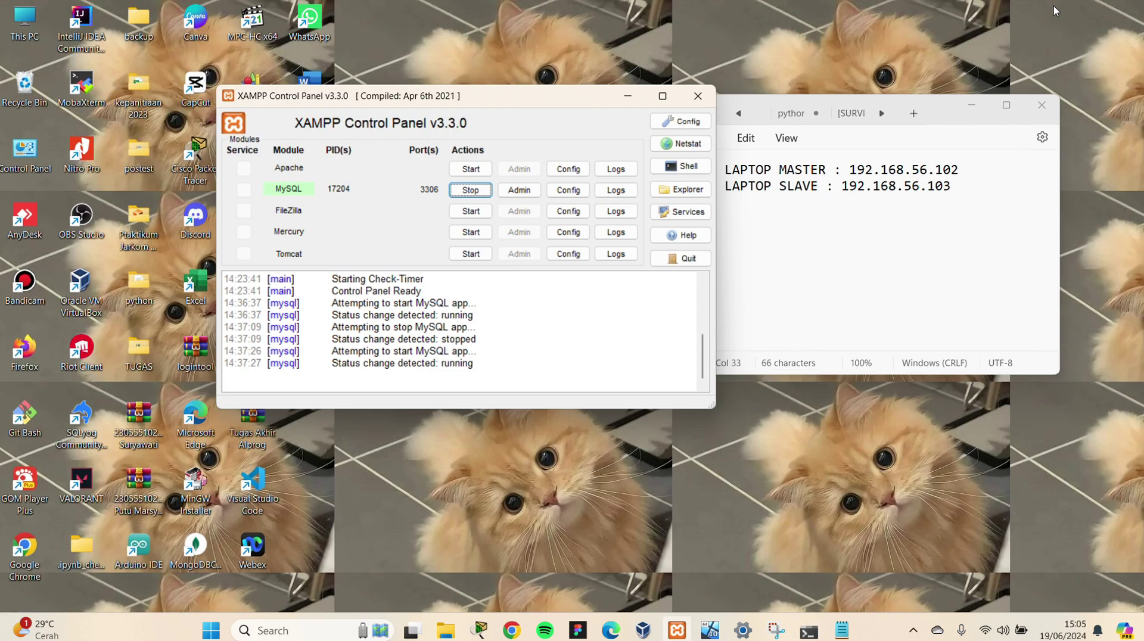
click(972, 104)
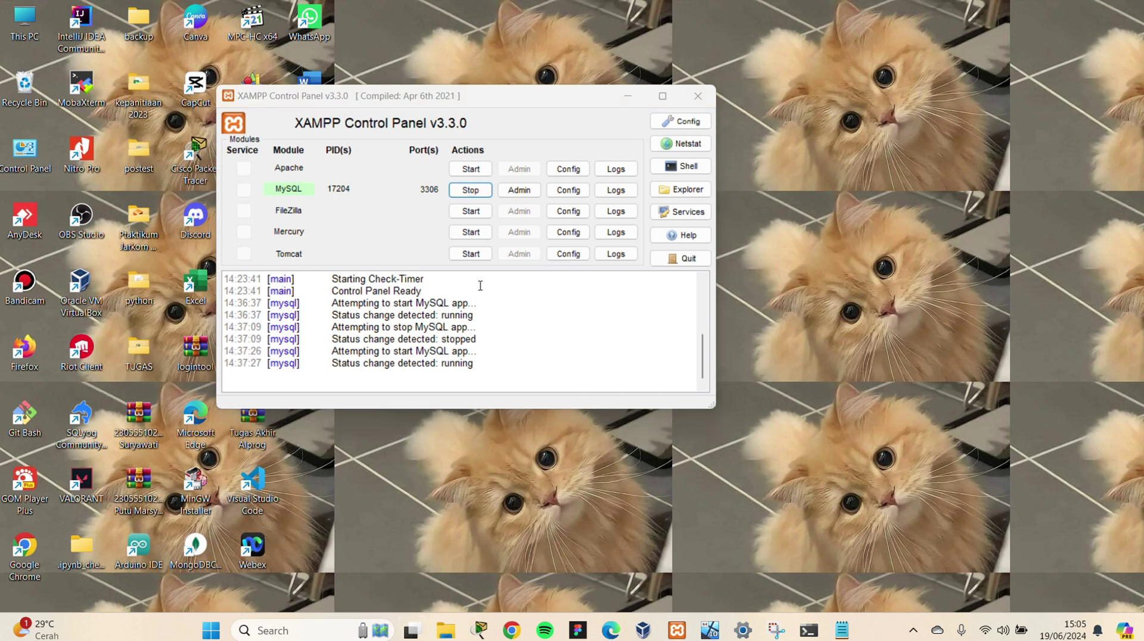
Open File Explorer and browse to C:\xampp\mysql
key(super+e)
scroll(102, 337, down, 3)
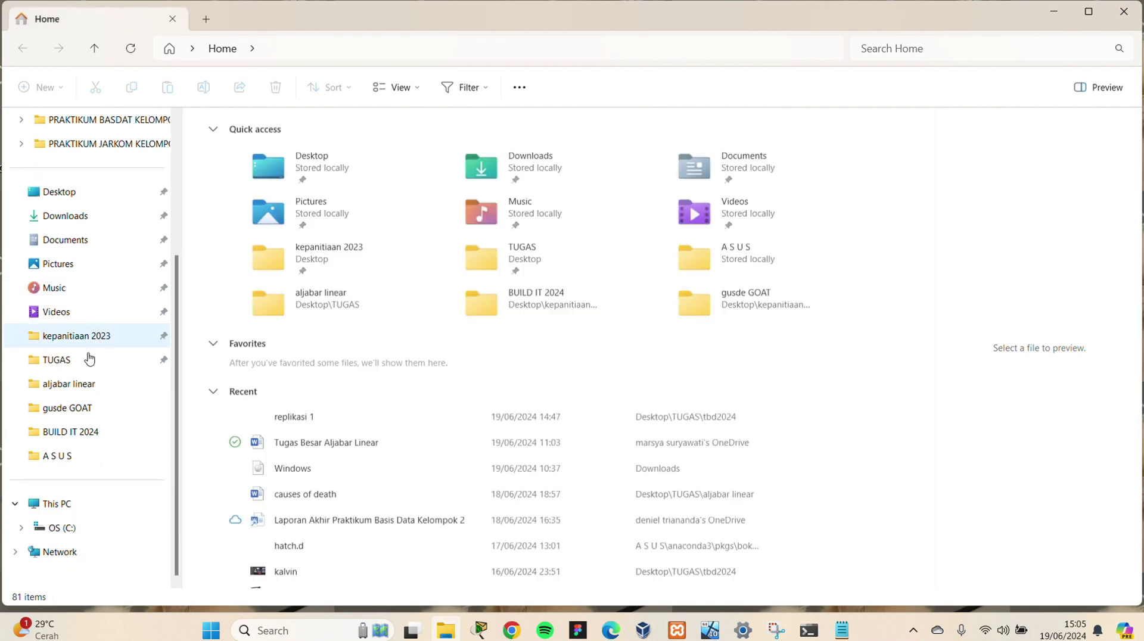
click(67, 527)
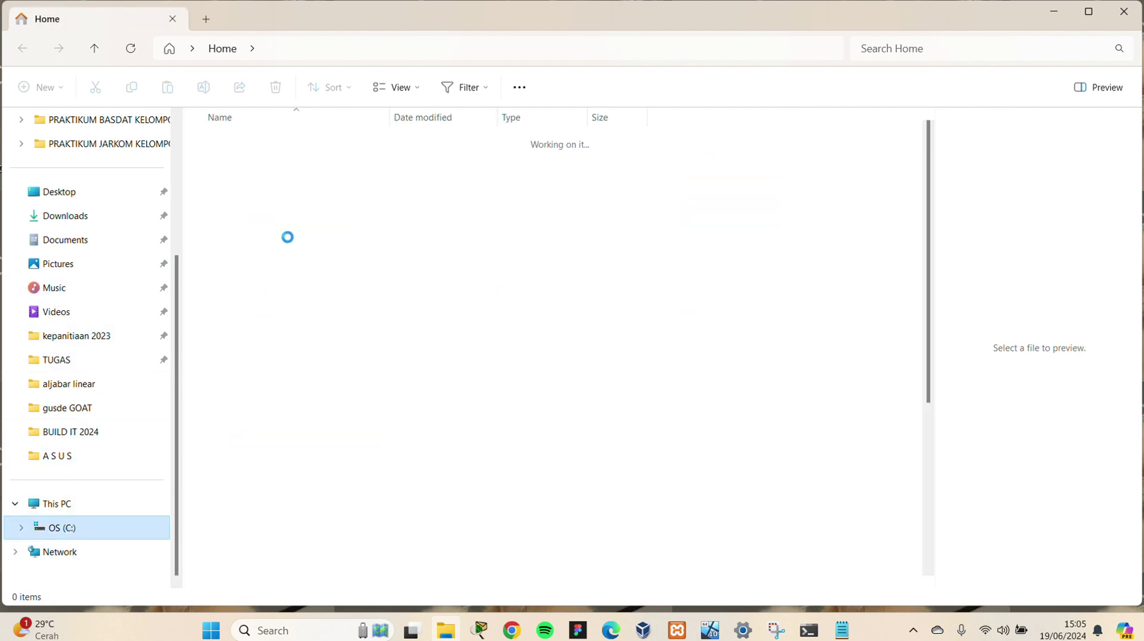
scroll(286, 258, down, 4)
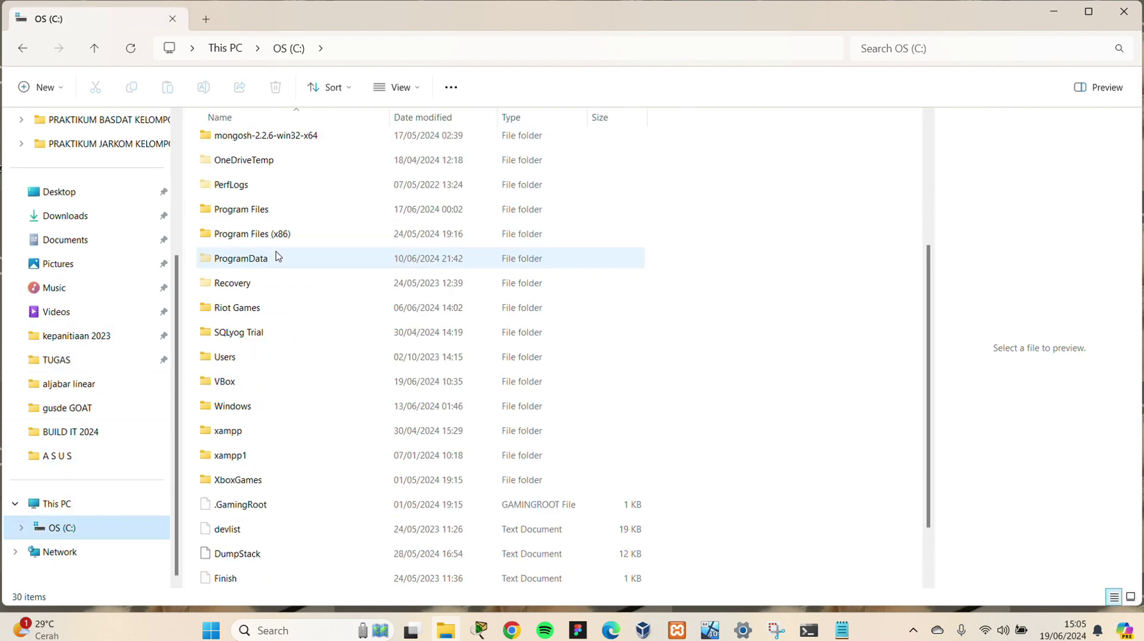
double_click(275, 440)
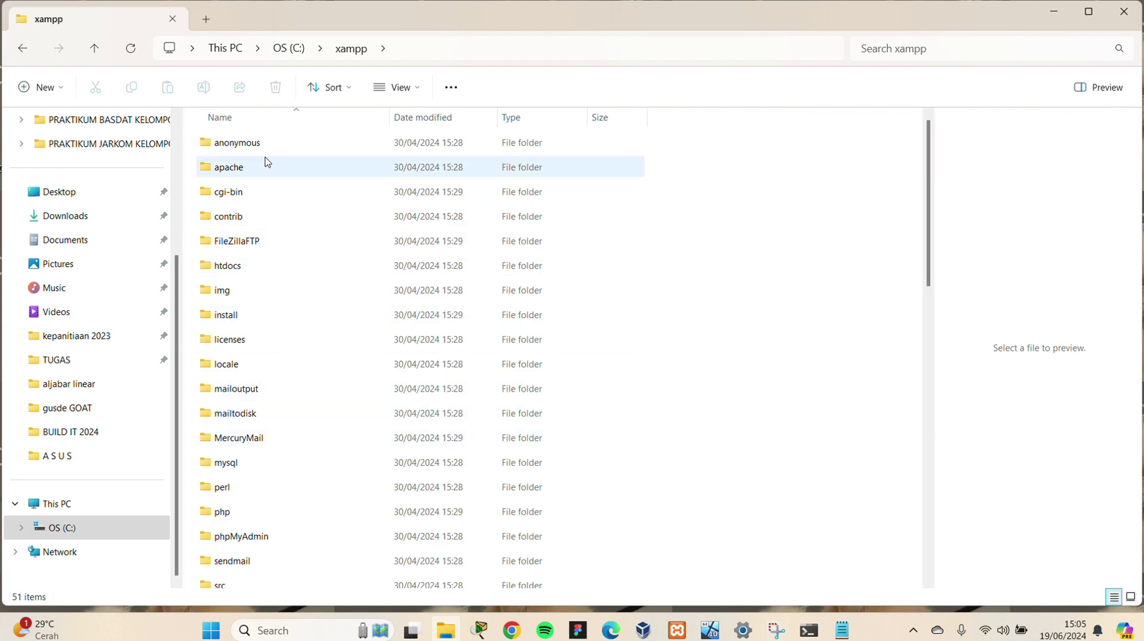
scroll(262, 185, down, 1)
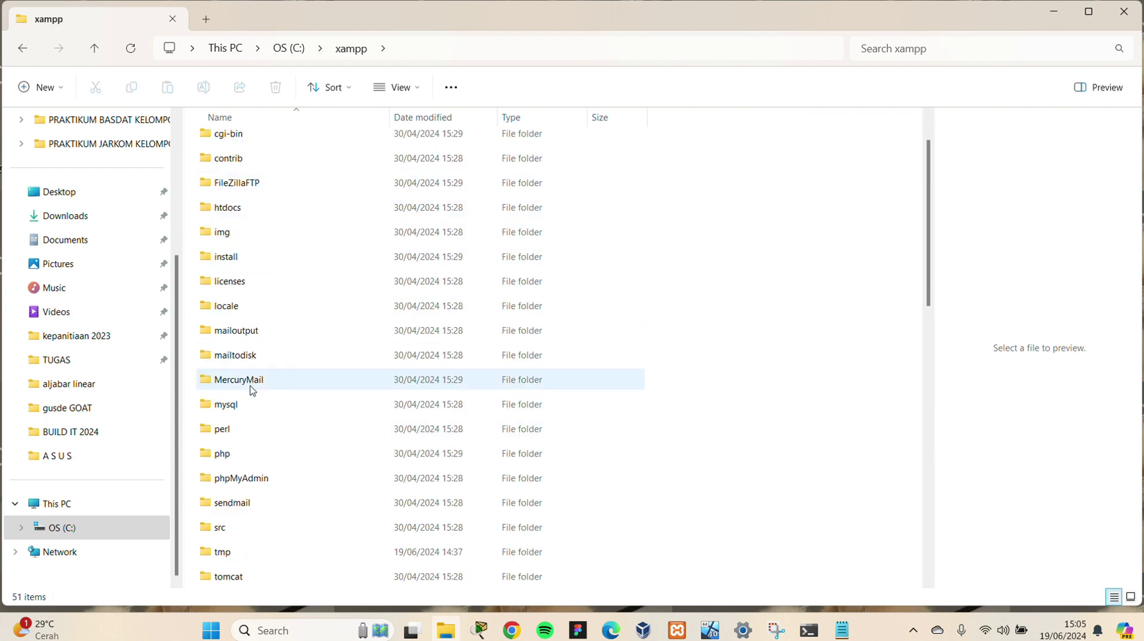
double_click(251, 411)
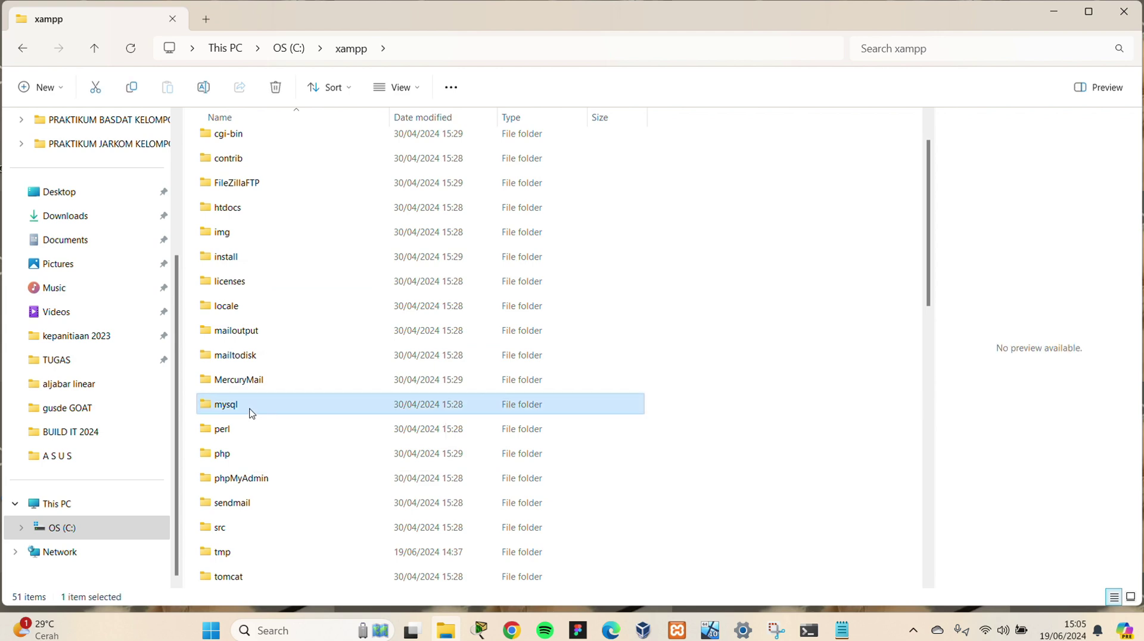
Enter the bin folder and open my.ini in Notepad
double_click(252, 168)
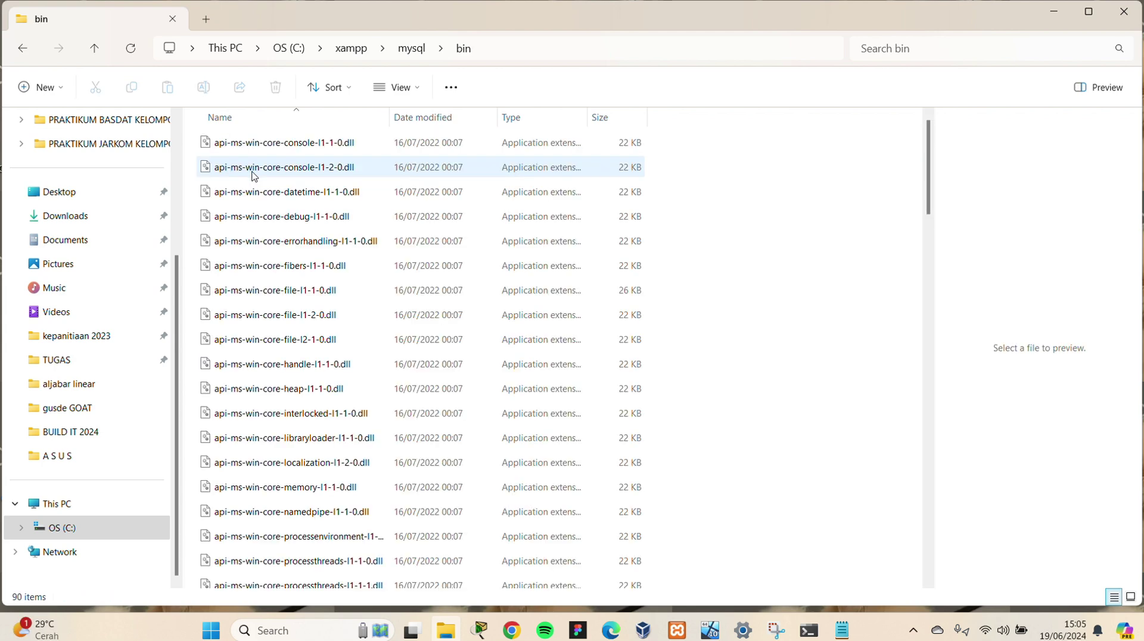
scroll(281, 293, down, 10)
scroll(288, 307, down, 5)
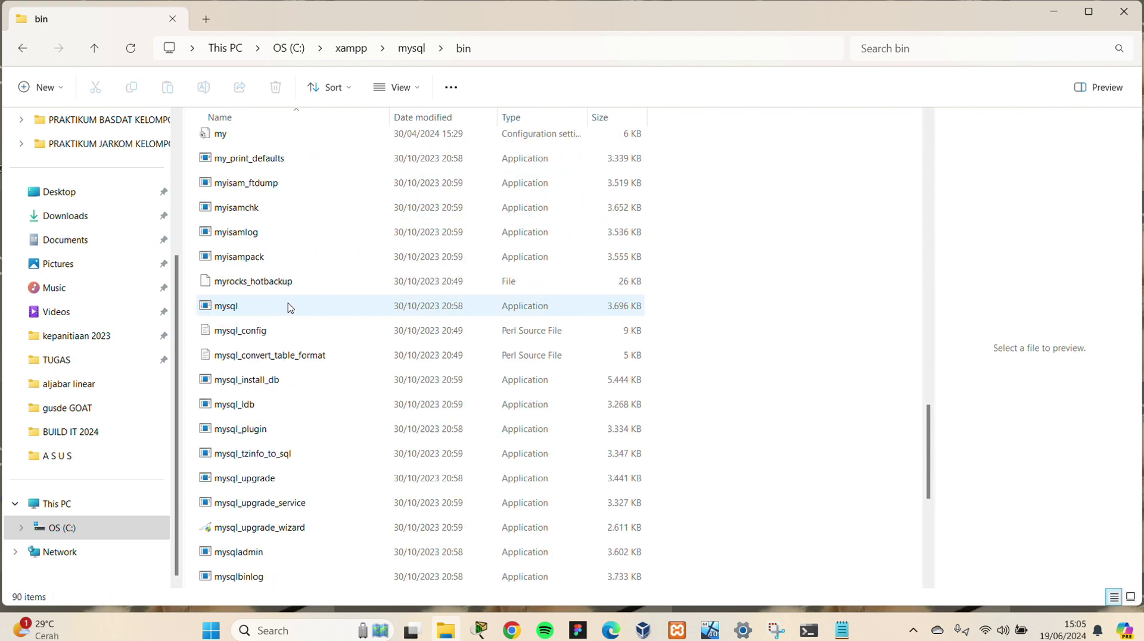
scroll(295, 262, down, 3)
scroll(302, 238, down, 2)
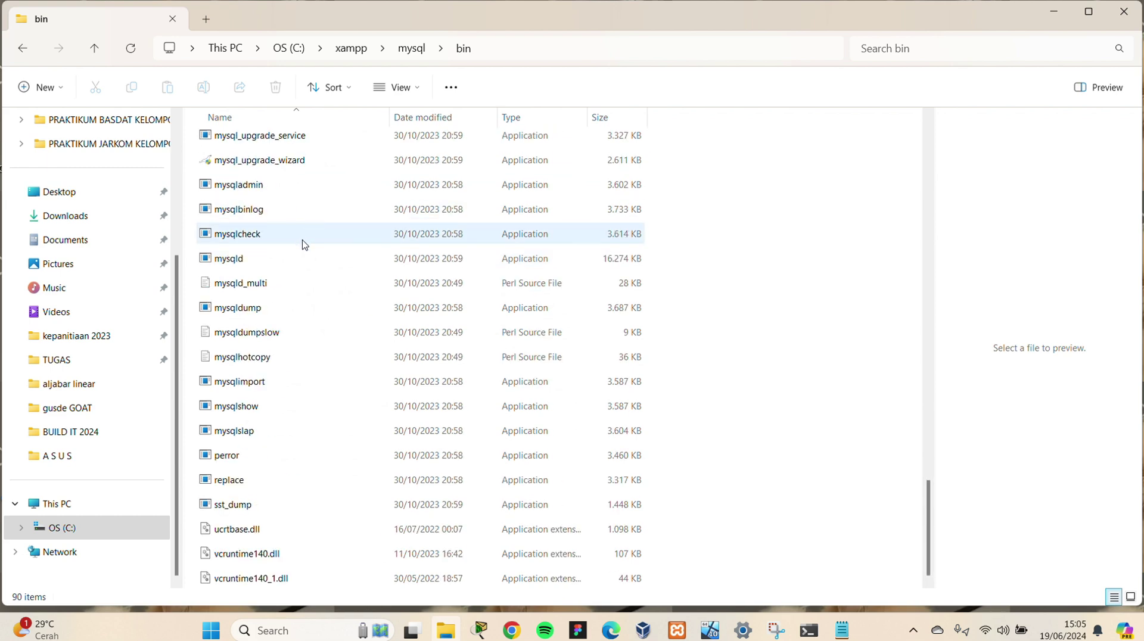
scroll(304, 242, up, 6)
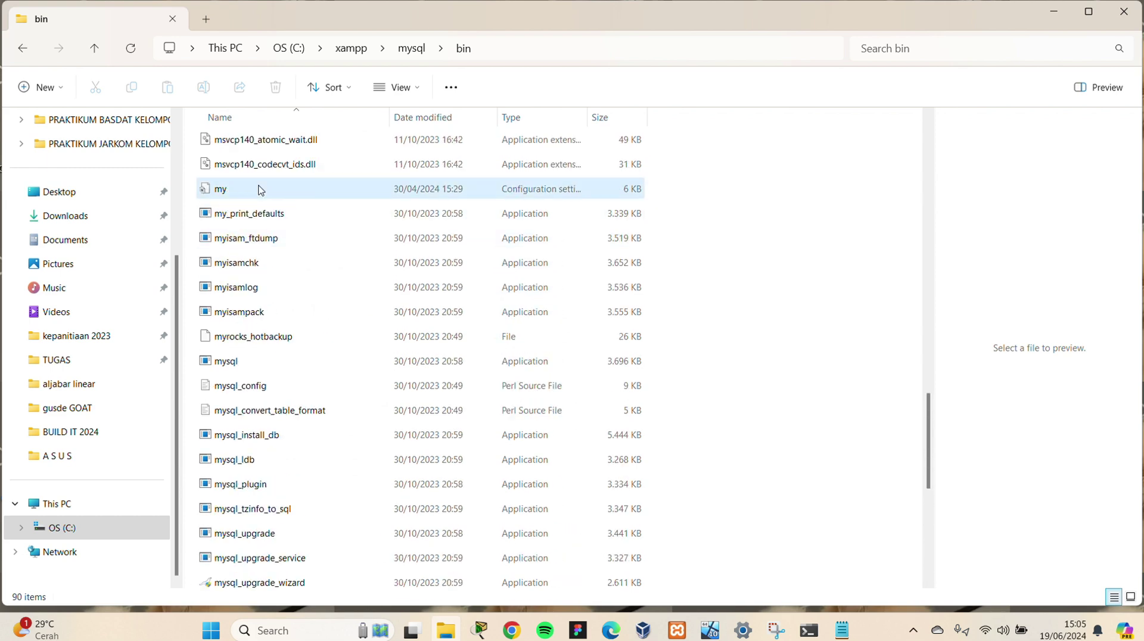
double_click(258, 189)
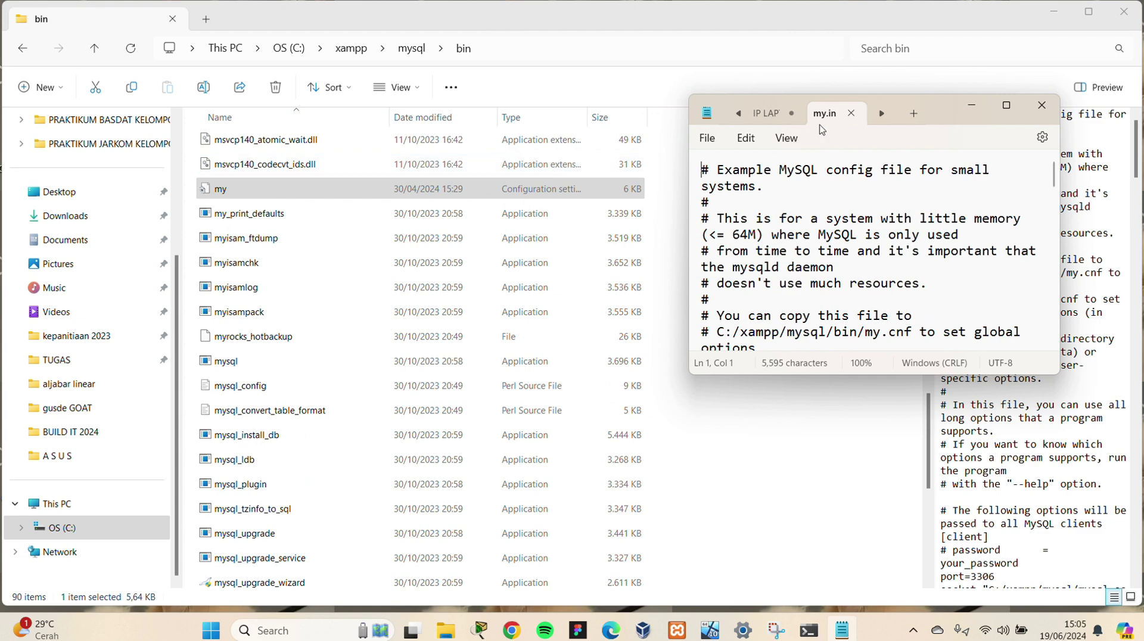
Maximize my.ini and scroll to [mysqld], showing port=3306 and the commented-out bind-address="127.0.0.1"
click(1007, 105)
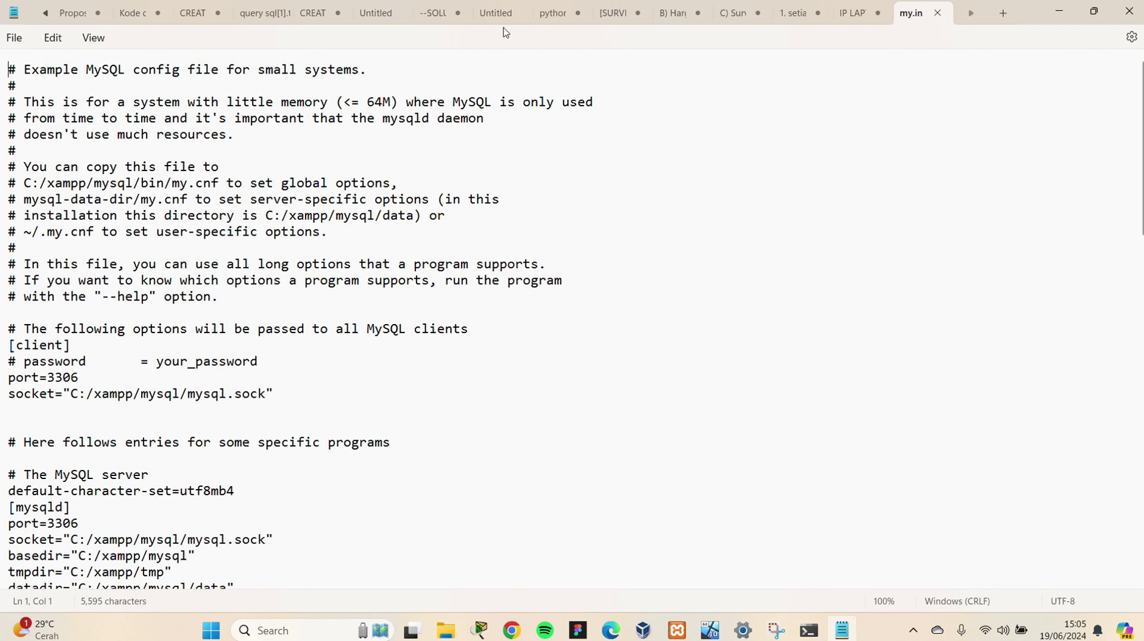
scroll(244, 307, down, 5)
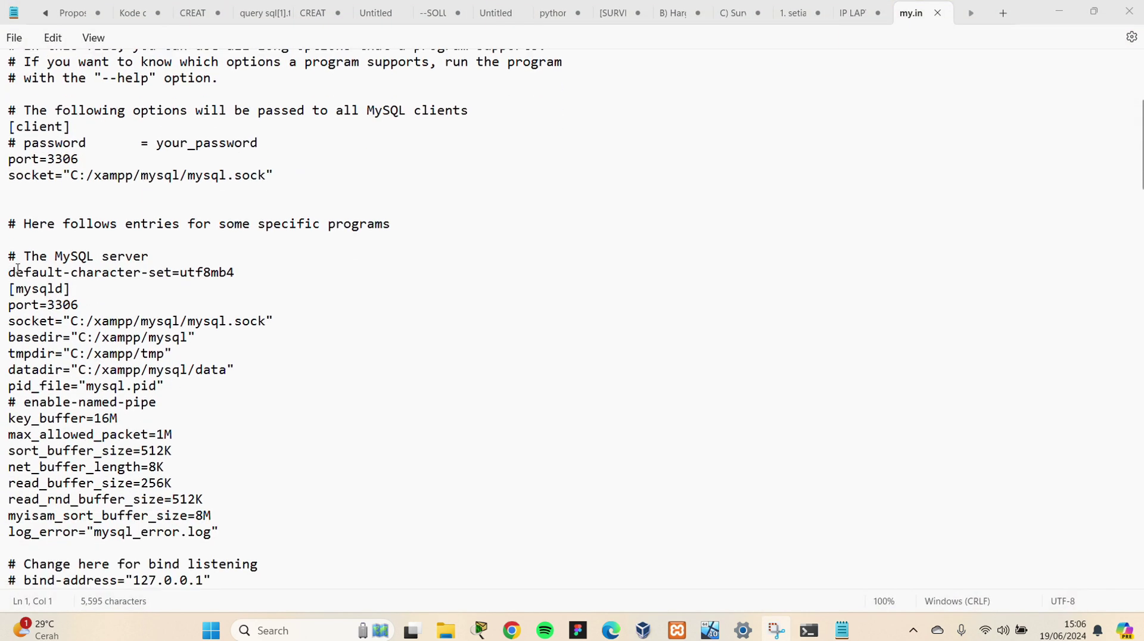
drag(149, 256, 83, 263)
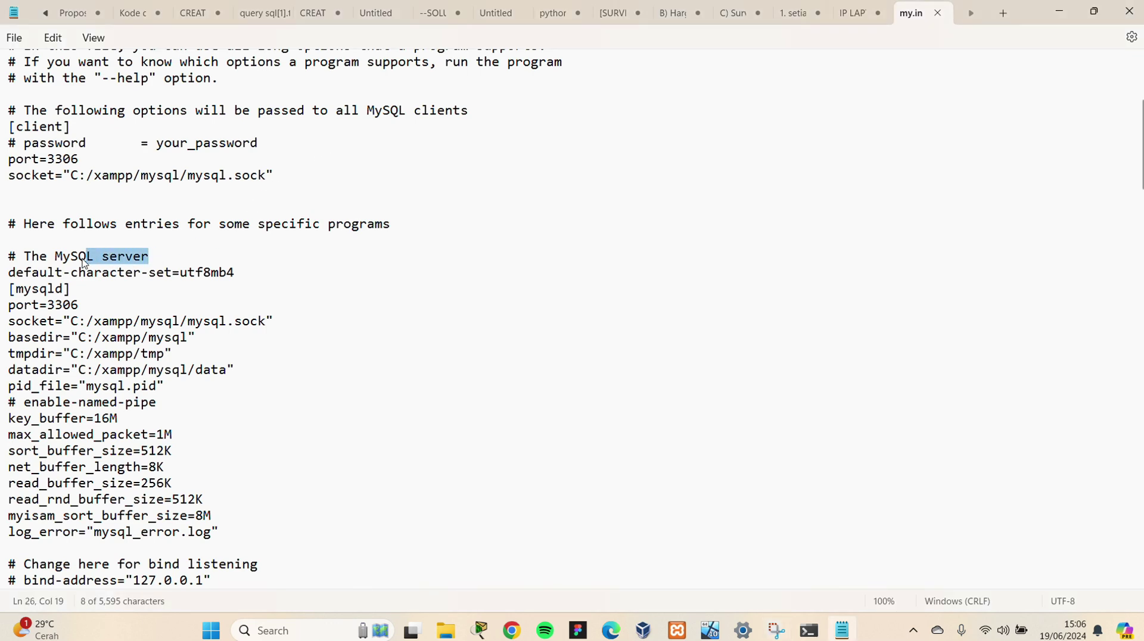
click(164, 255)
scroll(124, 159, down, 3)
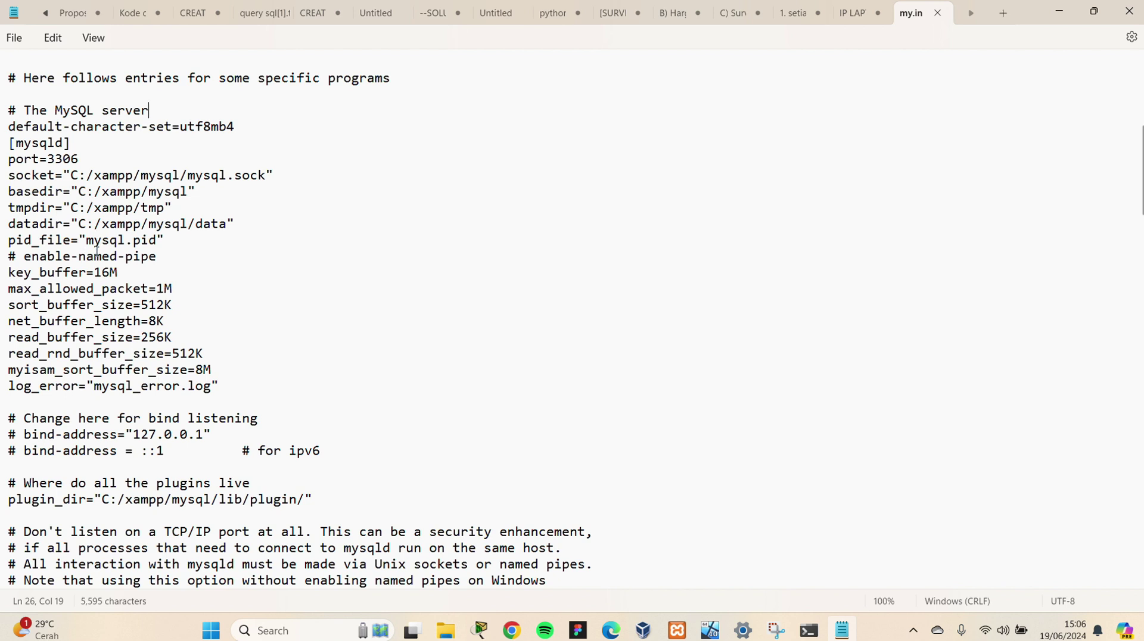
scroll(98, 251, up, 8)
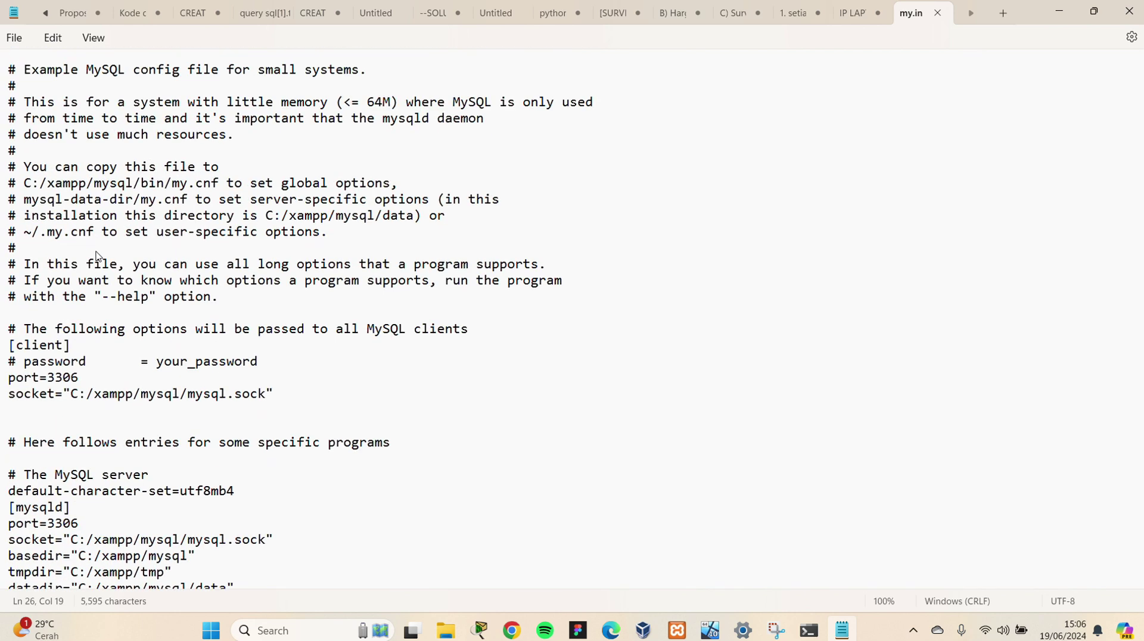
scroll(98, 292, down, 4)
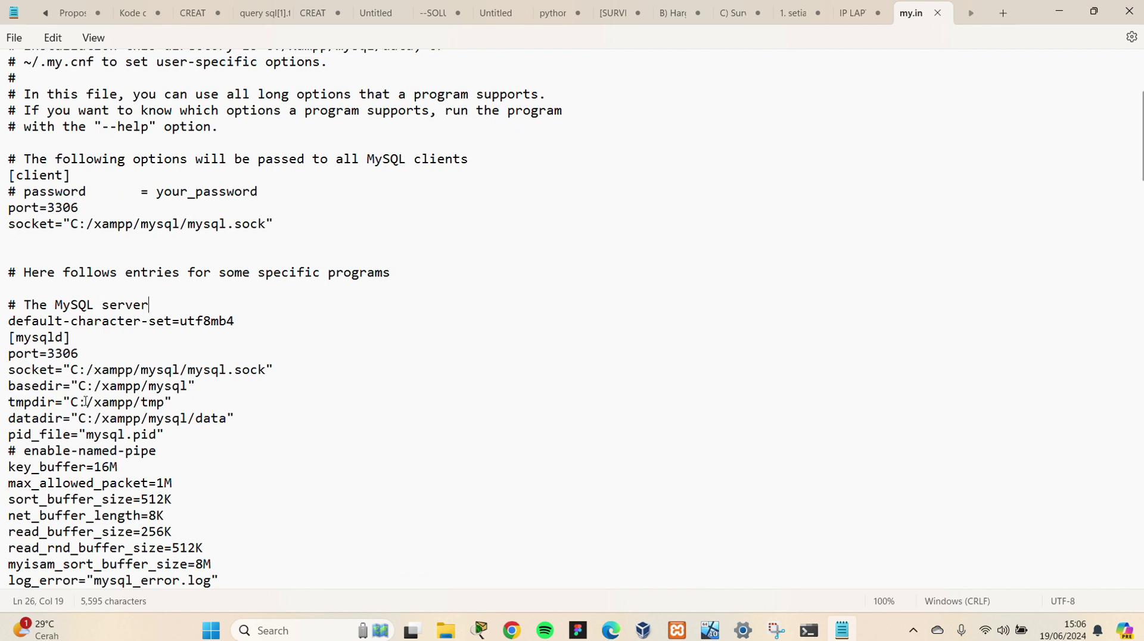
scroll(91, 376, down, 1)
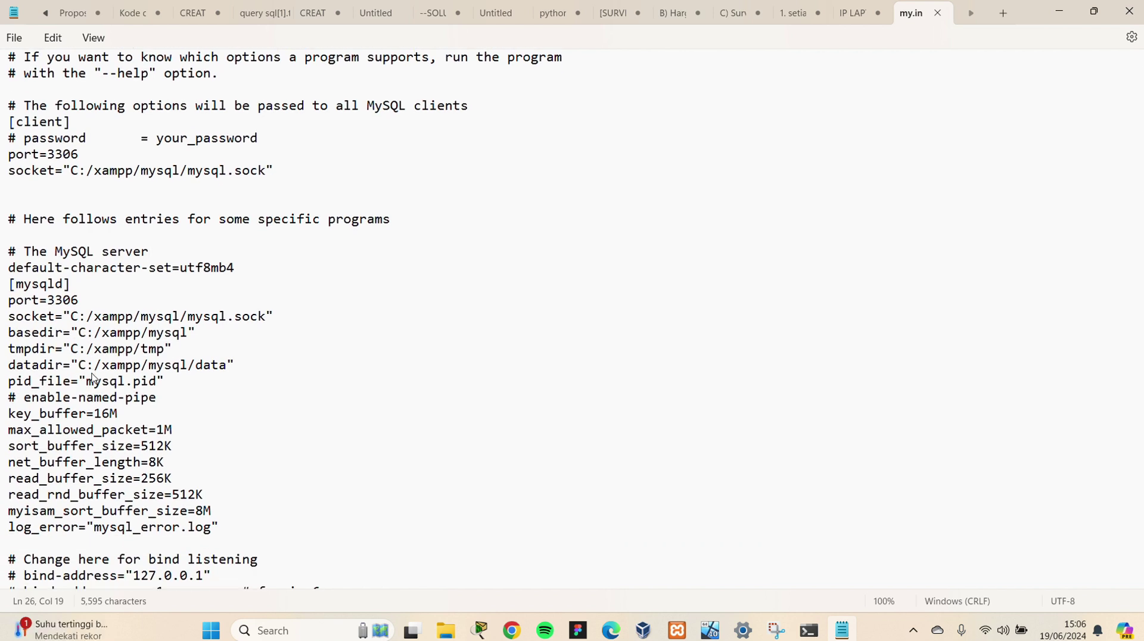
scroll(92, 376, down, 1)
scroll(93, 377, down, 1)
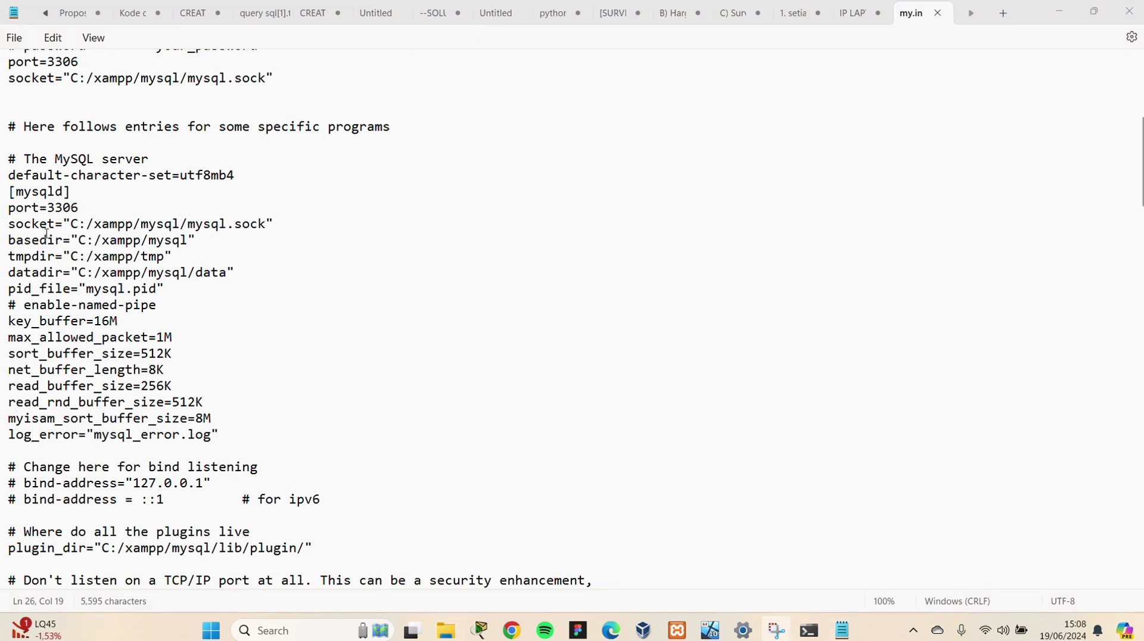
Add log-bin=mysql-bin, server-id=1, innodb_flush_log_at_trx_commit=1 and sync_binlog=1 under [mysqld]
click(105, 191)
key(Return)
key(Return)
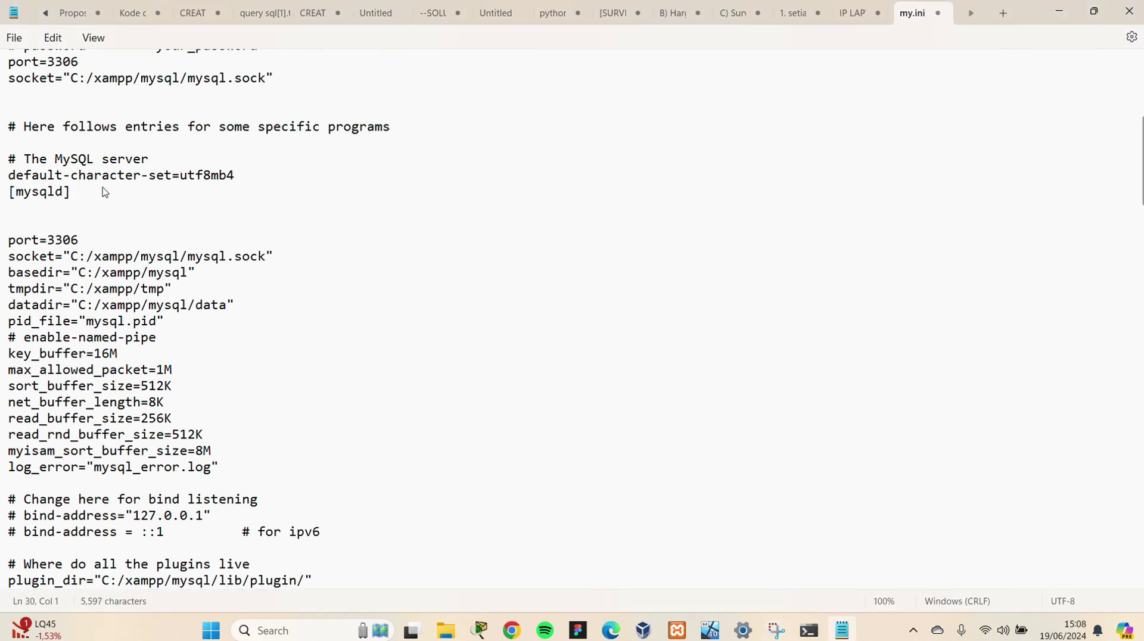
click(47, 213)
text(log-bin=mysq)
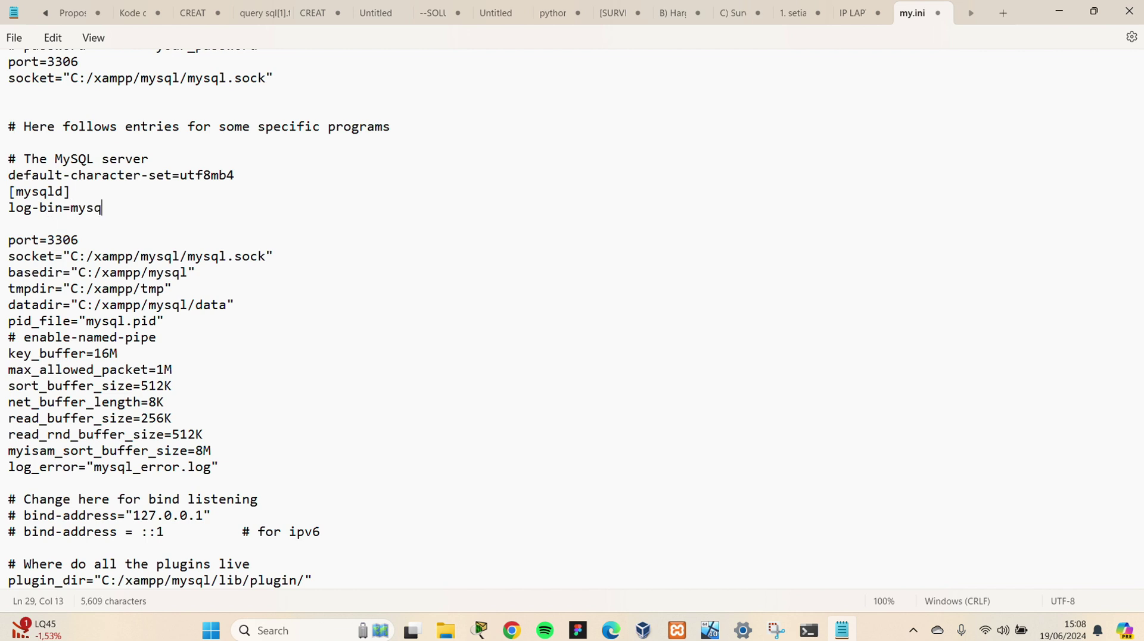
text(l-bin)
key(Return)
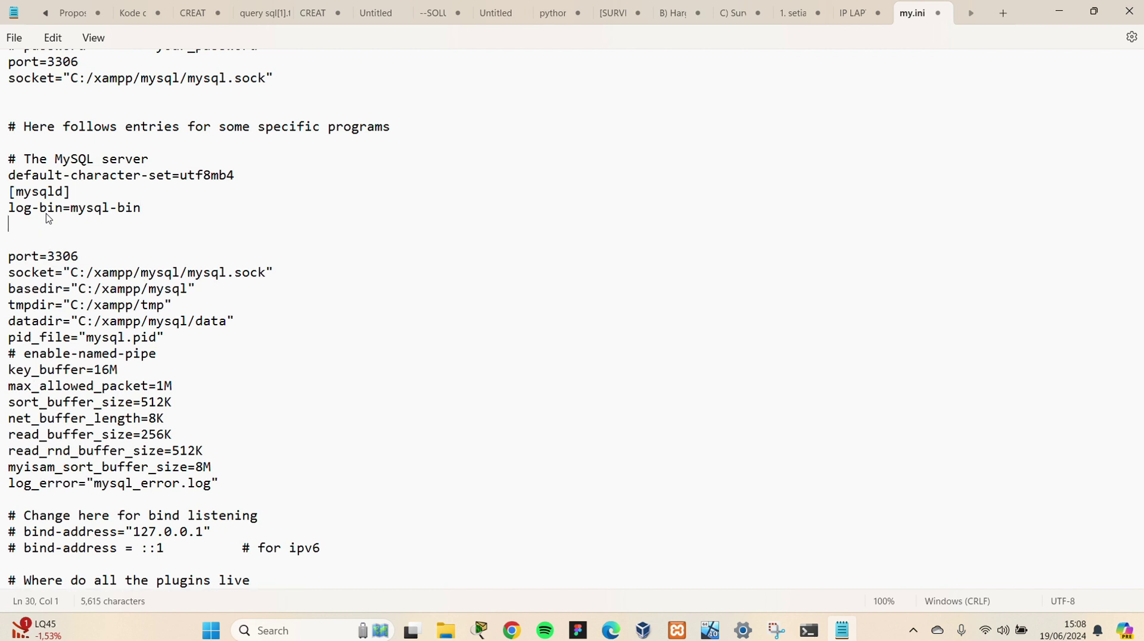
text(server-id=1)
key(Return)
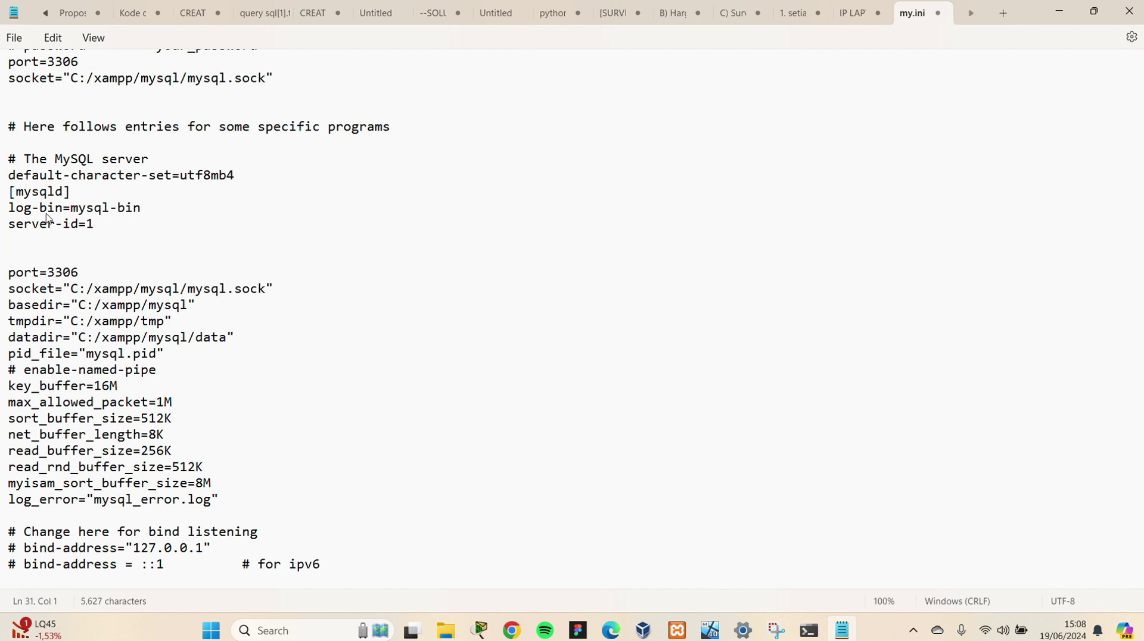
text(innodb_flush)
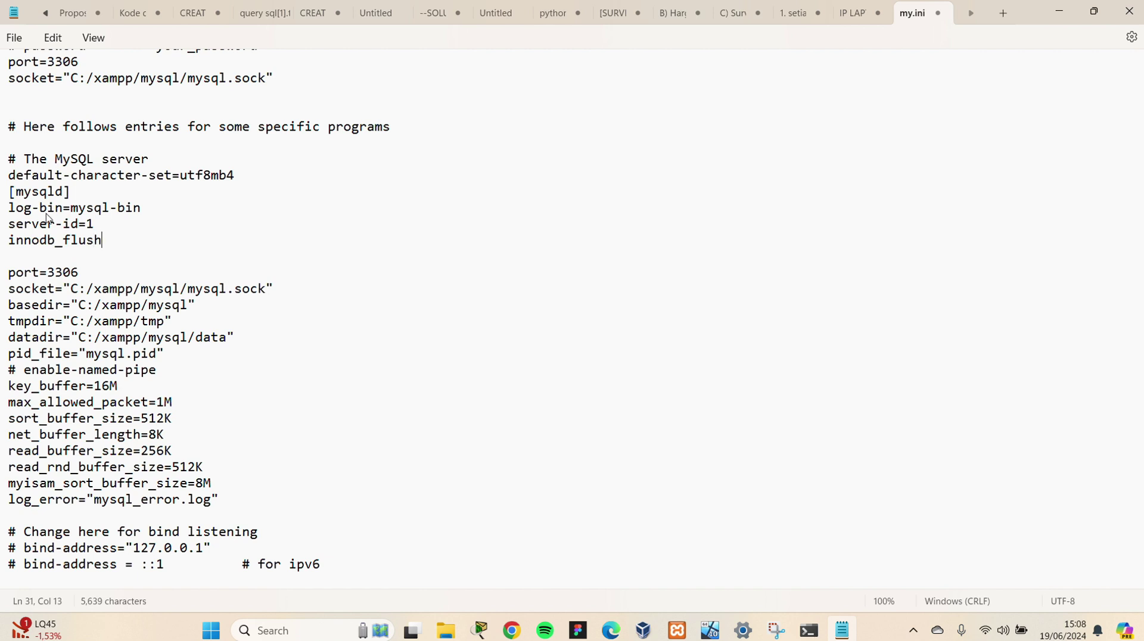
text(_log_at_trx_)
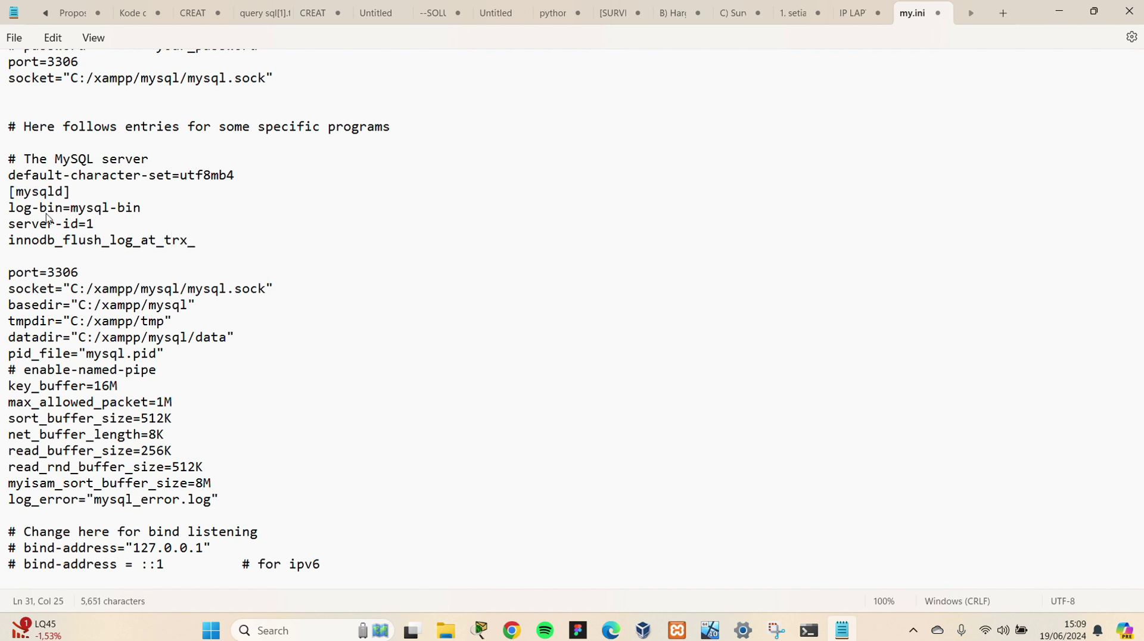
text(commit=1)
key(Return)
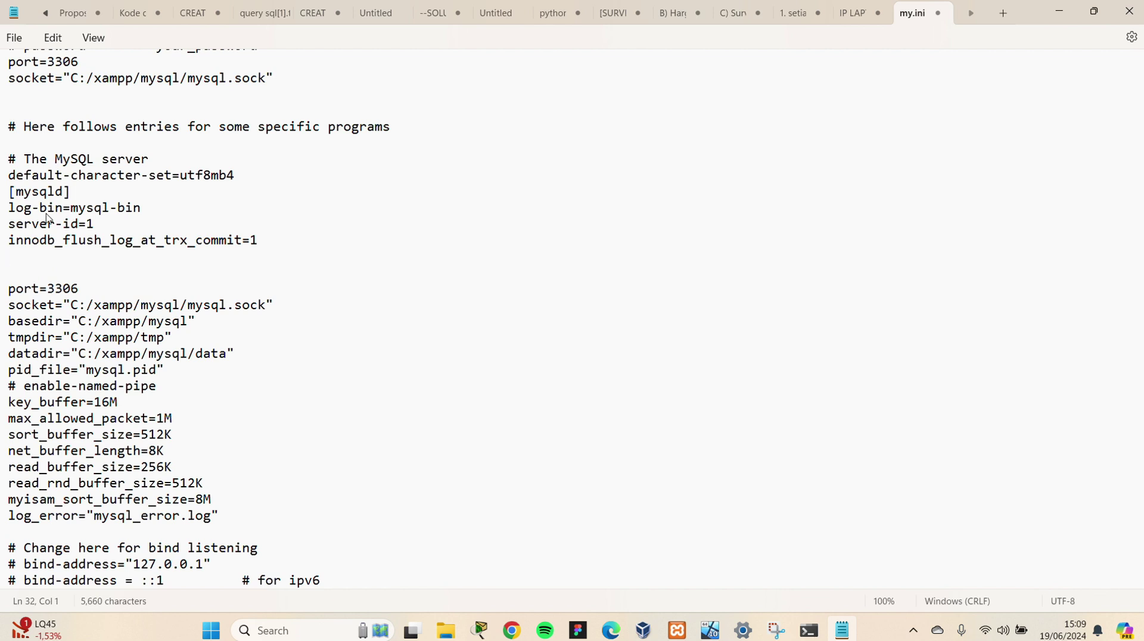
text(sync_binlog)
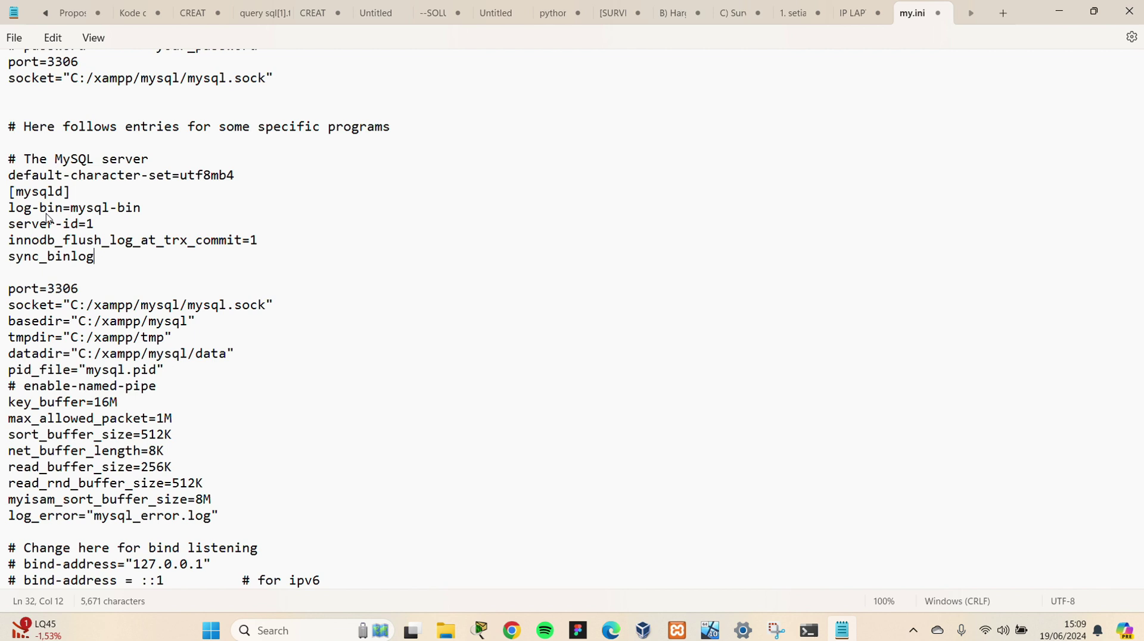
text(=1)
Save my.ini, highlight the four new lines for review, and close the file
click(498, 28)
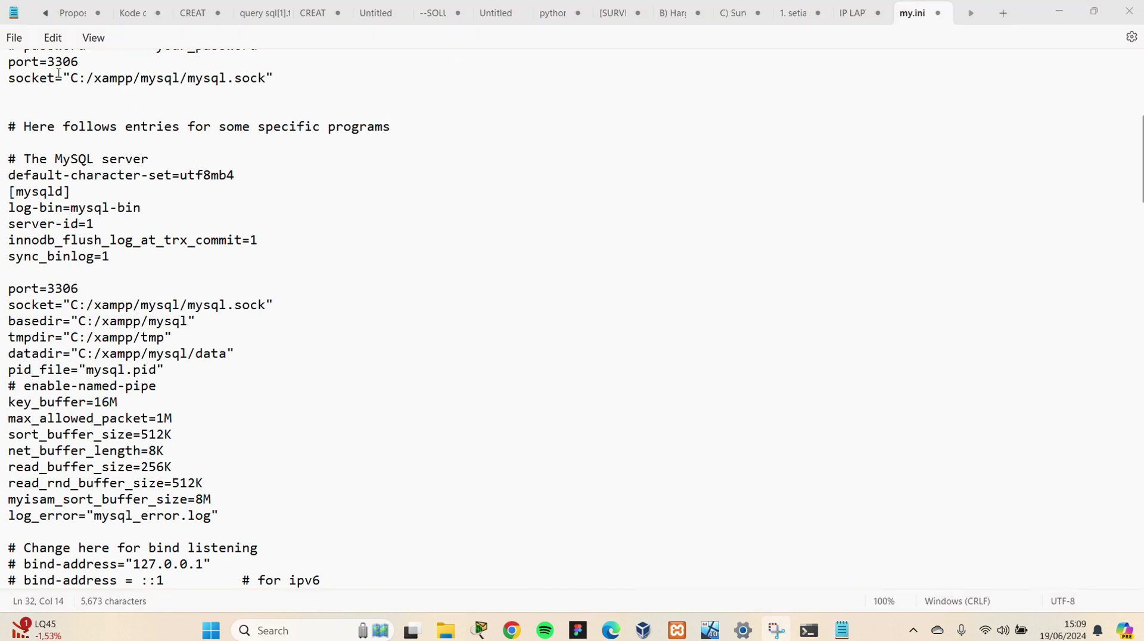
click(15, 39)
click(44, 138)
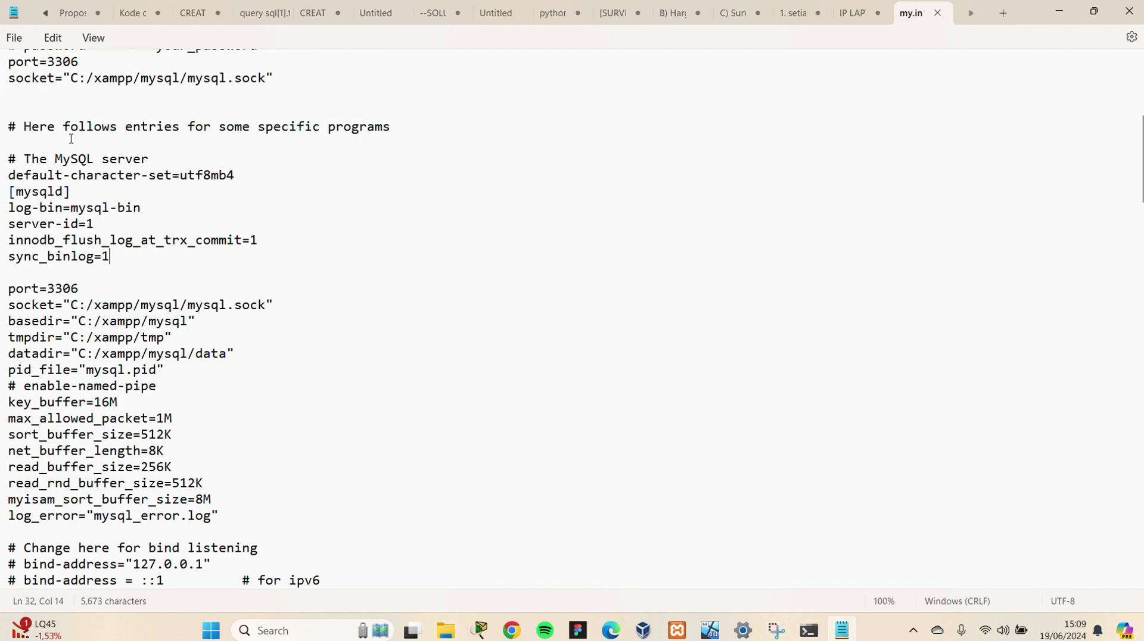
click(354, 235)
drag(140, 208, 2, 192)
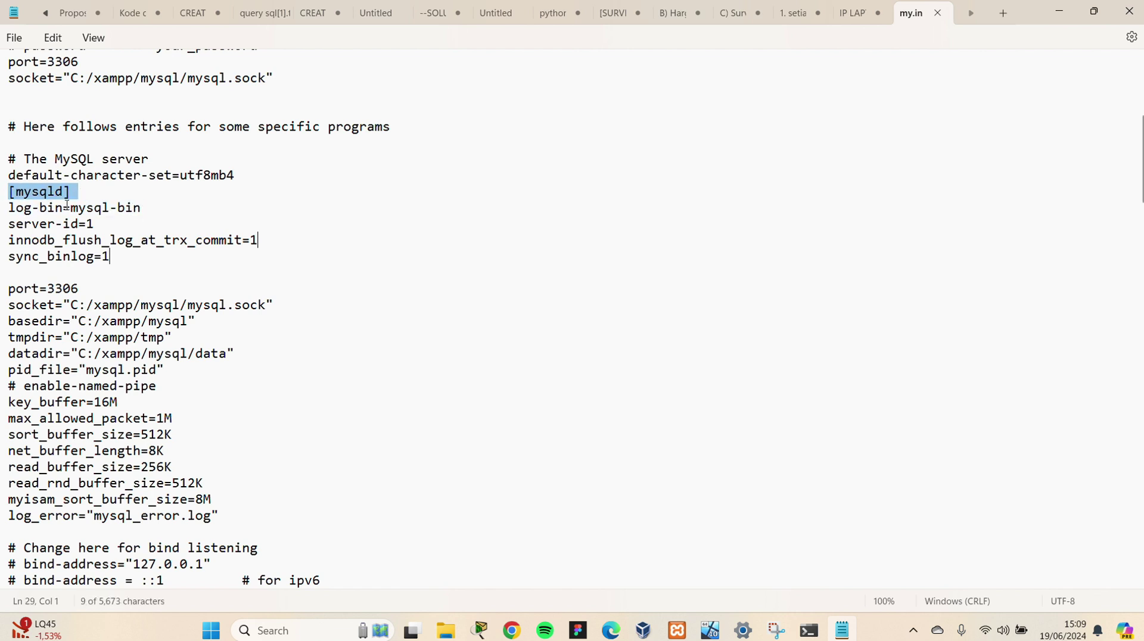
drag(94, 224, 3, 224)
drag(259, 249, 7, 241)
drag(115, 267, 5, 266)
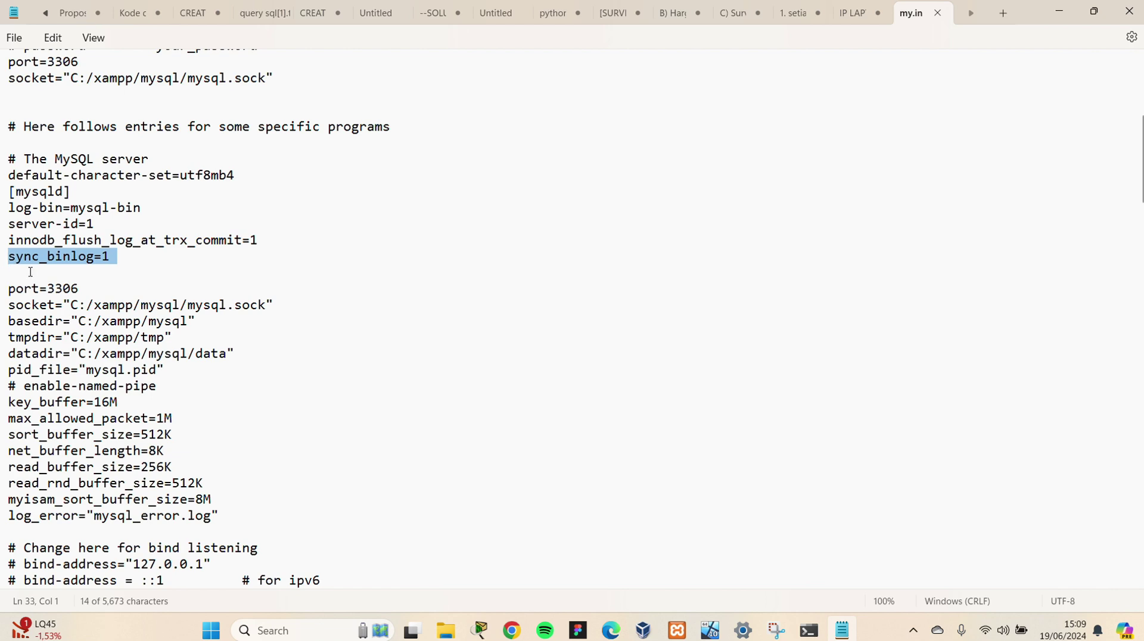
click(184, 292)
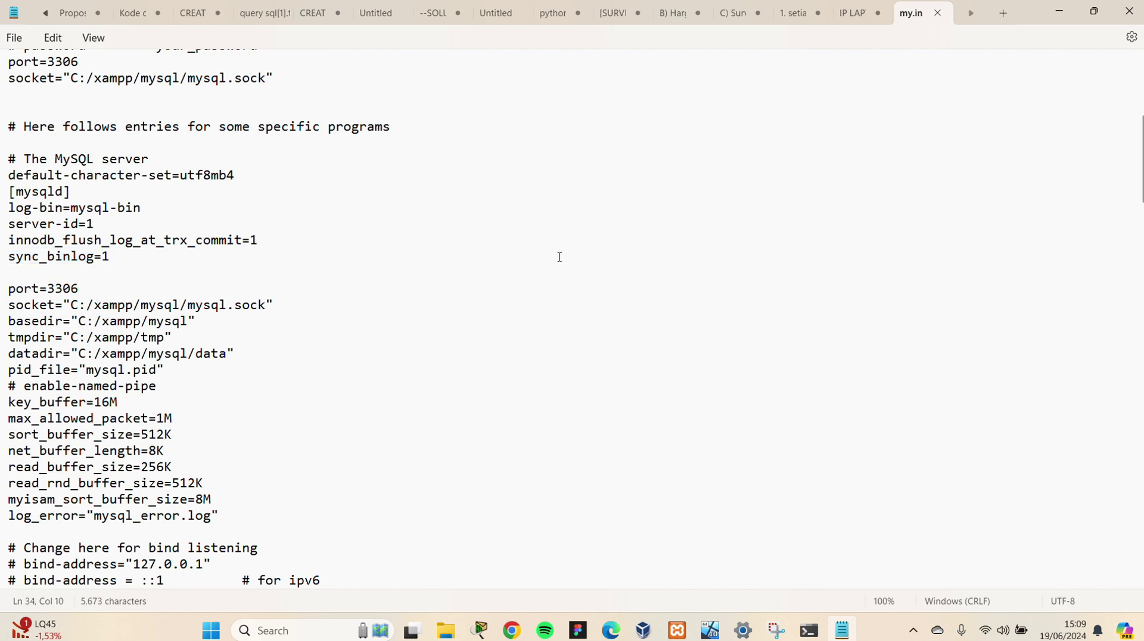
click(1128, 7)
Close Explorer, stop and restart MySQL in XAMPP, then bring the Command Prompt back
click(1118, 23)
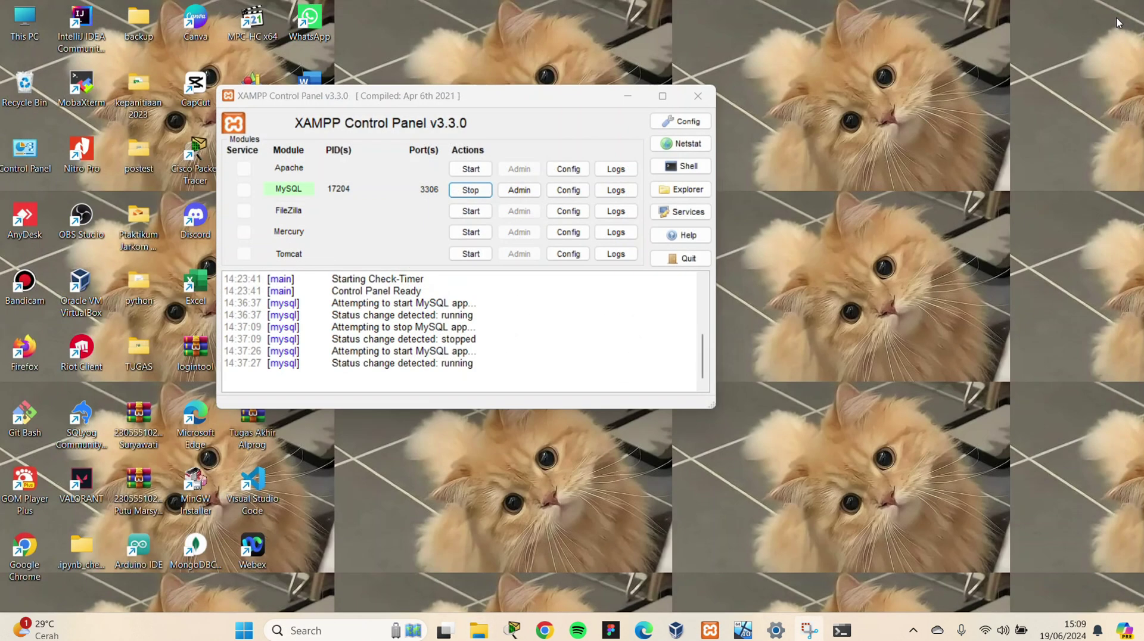
click(471, 191)
click(471, 191)
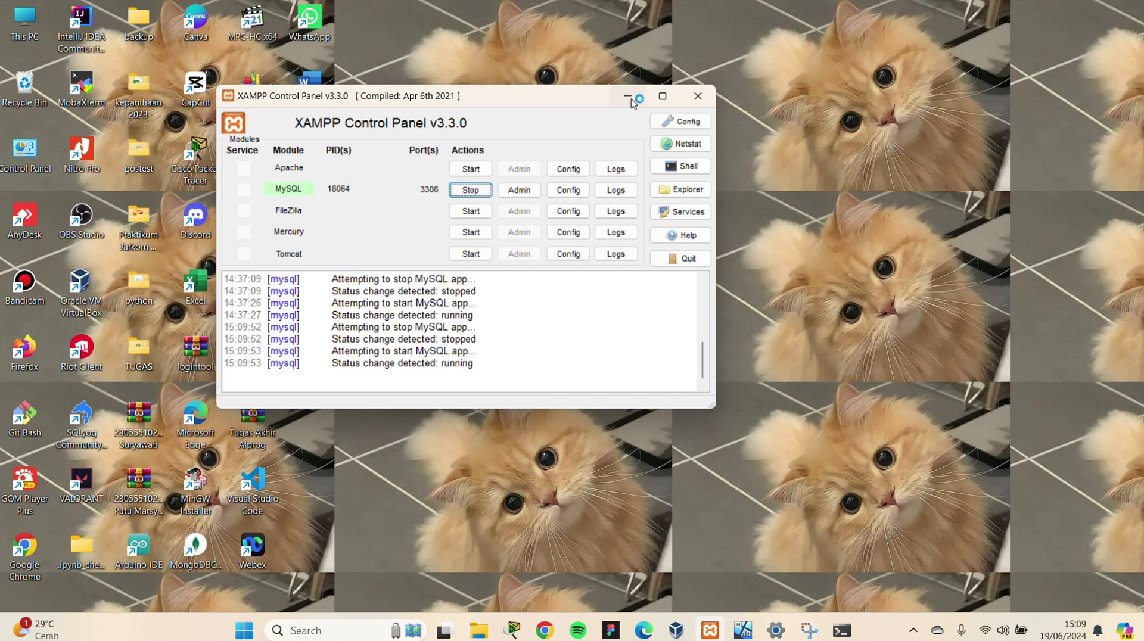
click(628, 97)
click(842, 631)
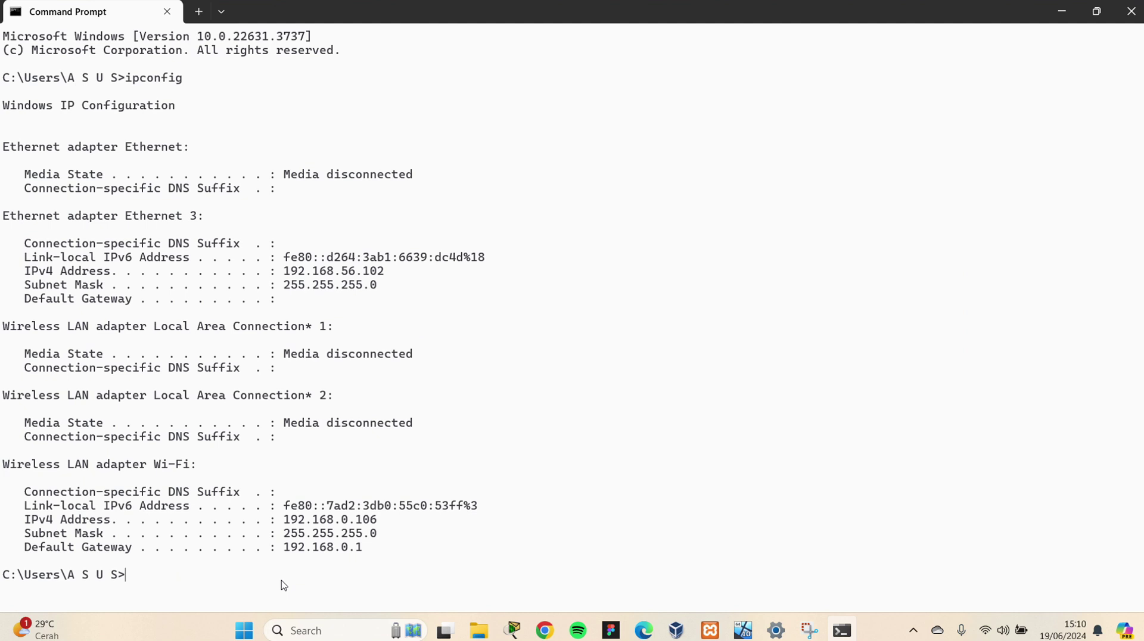
Clear the Command Prompt screen and change to the C:\ drive root
text(cls)
key(Return)
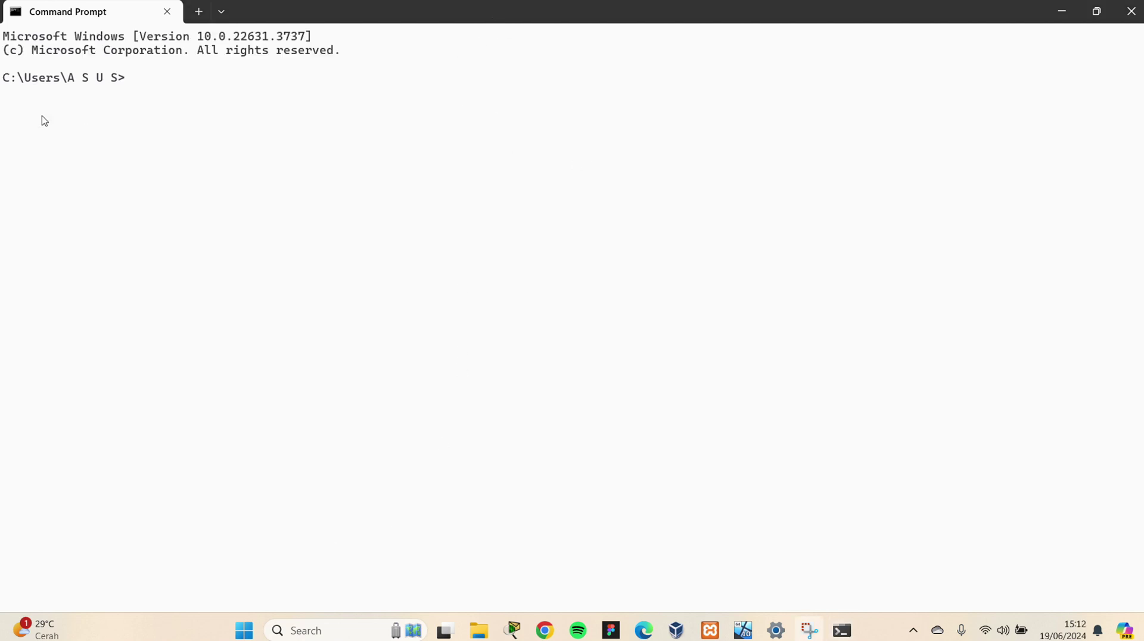
click(154, 81)
text(cd c:\)
key(Return)
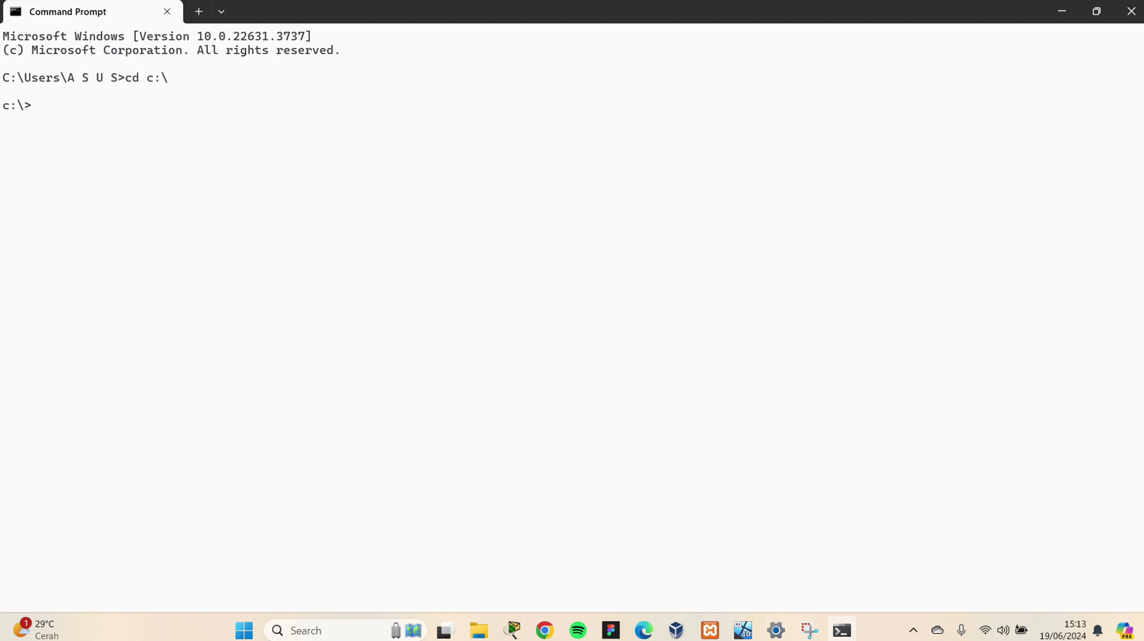
Enter xampp\mysql\bin and log into MariaDB as root with mysql -u root
text(cd xampp\)
key(BackSpace)
text(/)
key(BackSpace)
key(BackSpace)
key(BackSpace)
key(BackSpace)
key(BackSpace)
key(BackSpace)
key(BackSpace)
key(BackSpace)
key(BackSpace)
text(cd xampp\mysql\bin)
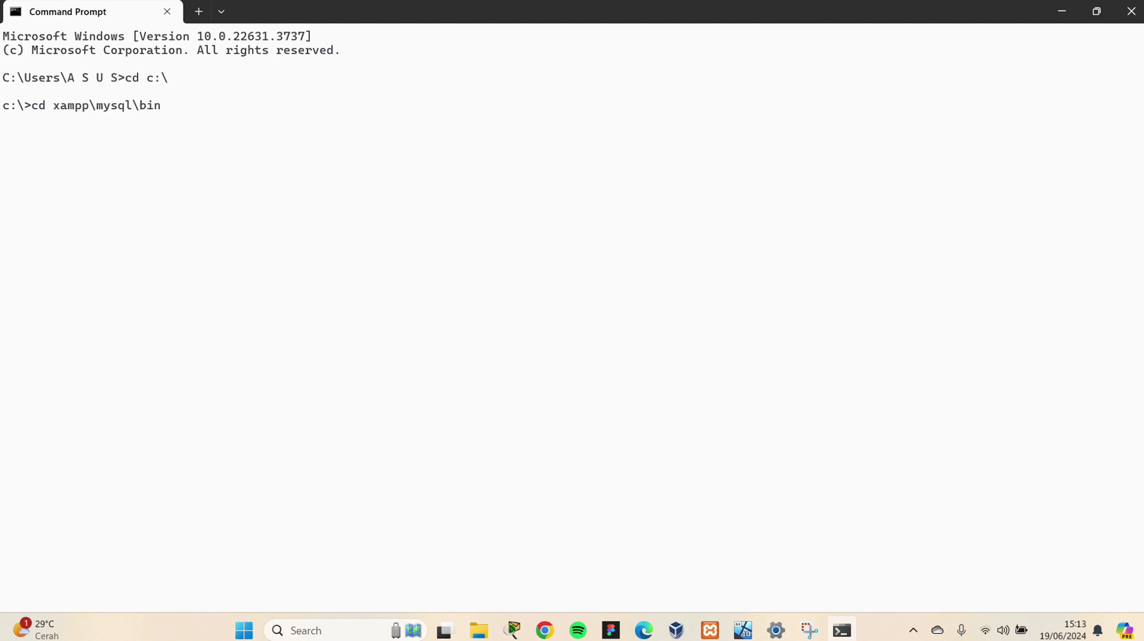
key(Return)
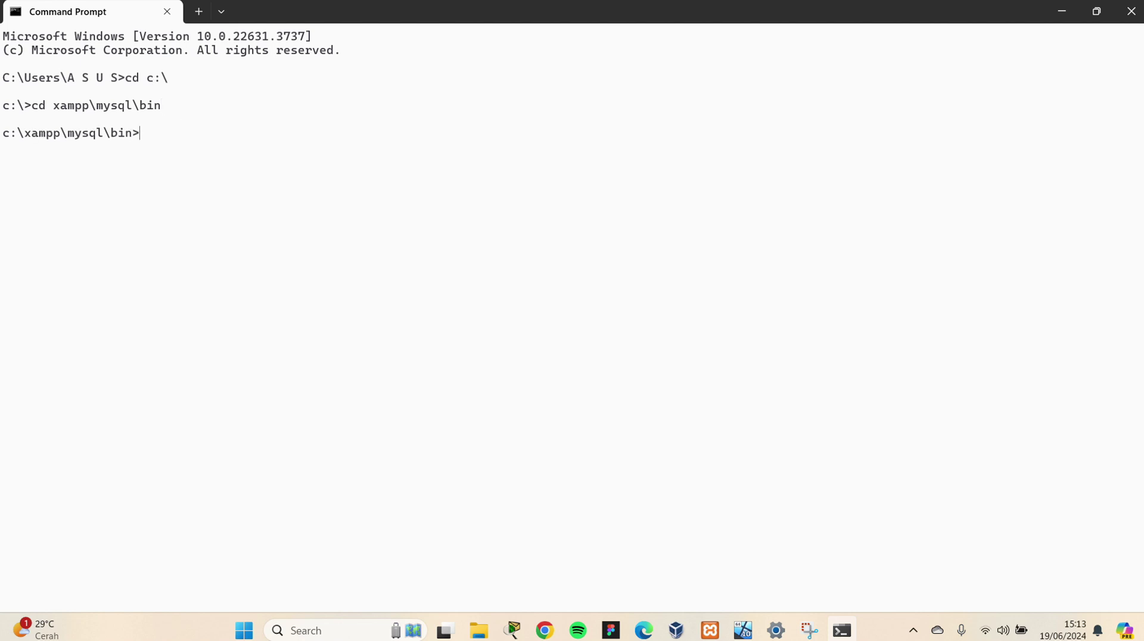
text(mysql -u root)
key(Return)
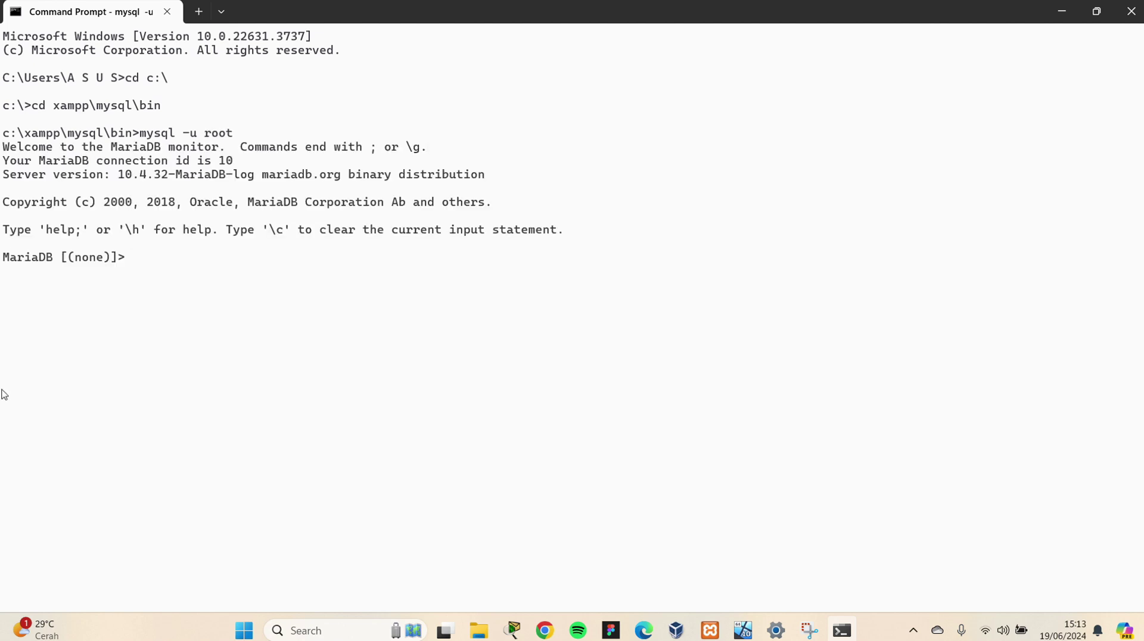
Run GRANT REPLICATION SLAVE ON *.* to the replication user, identified by its password
click(485, 24)
click(189, 261)
text(GRANT REPLICAT)
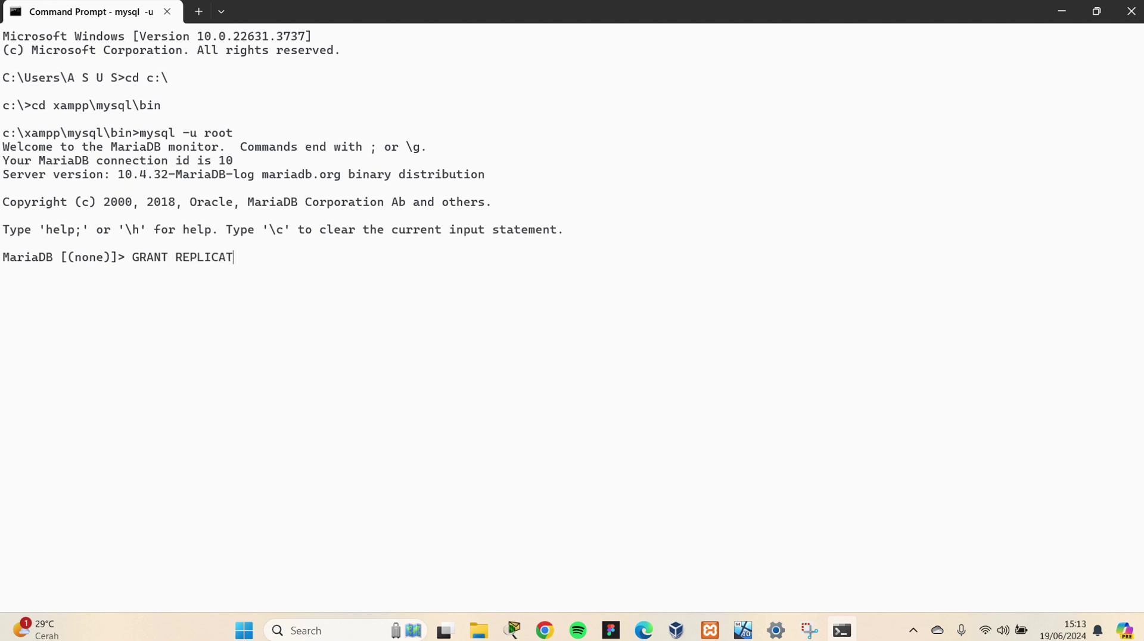
text(ION )
text(ON*)
key(BackSpace)
text(E)
key(BackSpace)
click(497, 24)
click(307, 263)
key(BackSpace)
key(BackSpace)
key(BackSpace)
key(BackSpace)
key(BackSpace)
key(BackSpace)
key(BackSpace)
key(BackSpace)
key(BackSpace)
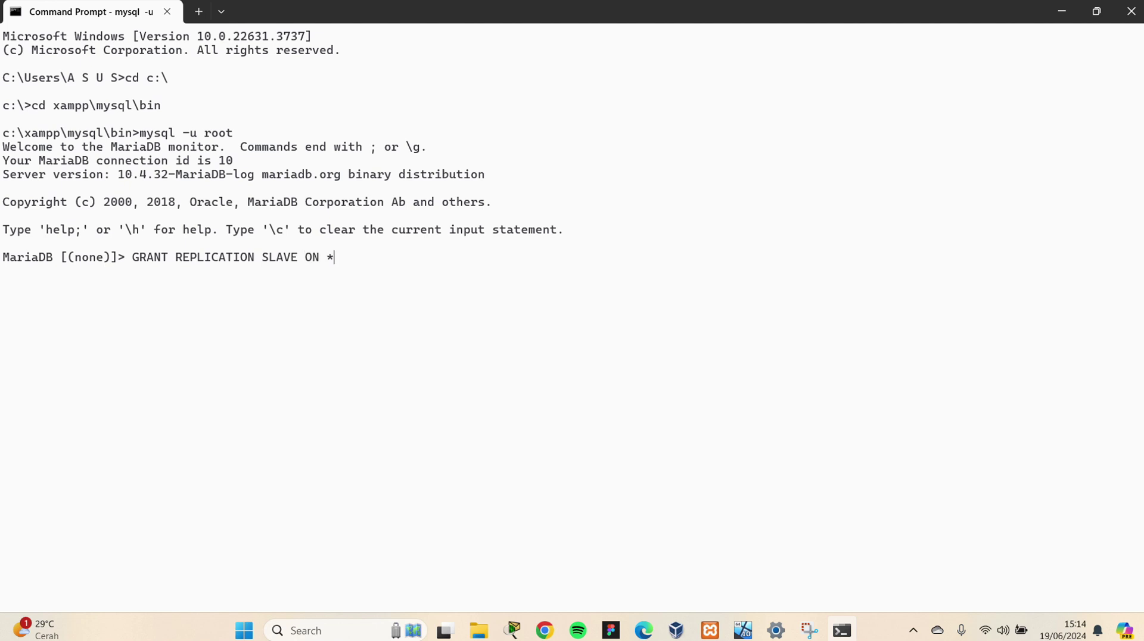
key(BackSpace)
key(BackSpace)
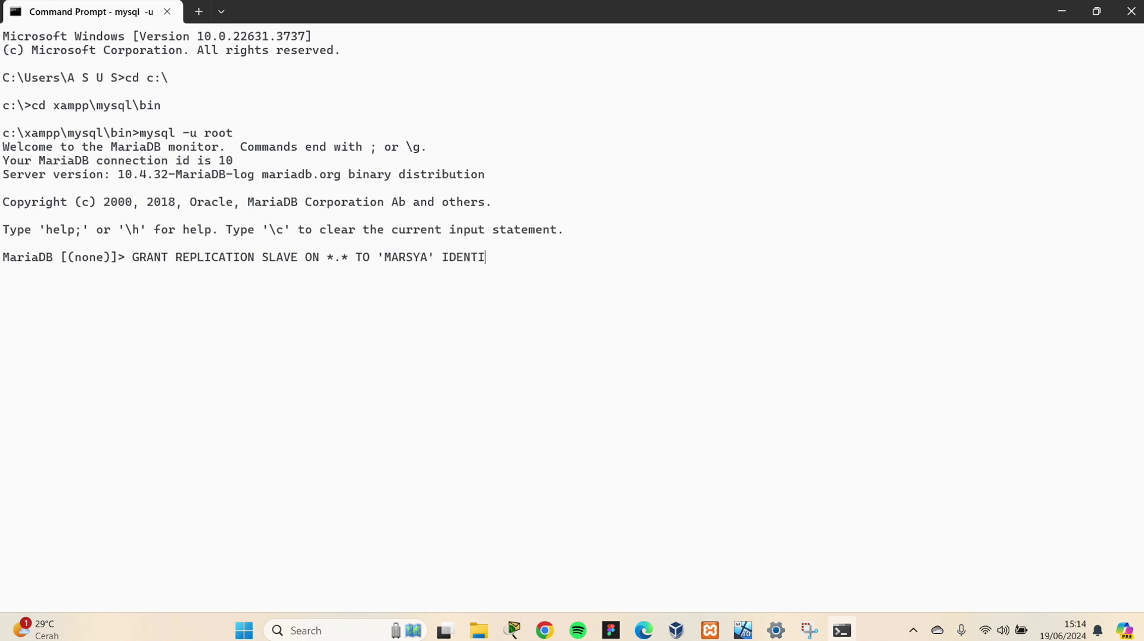
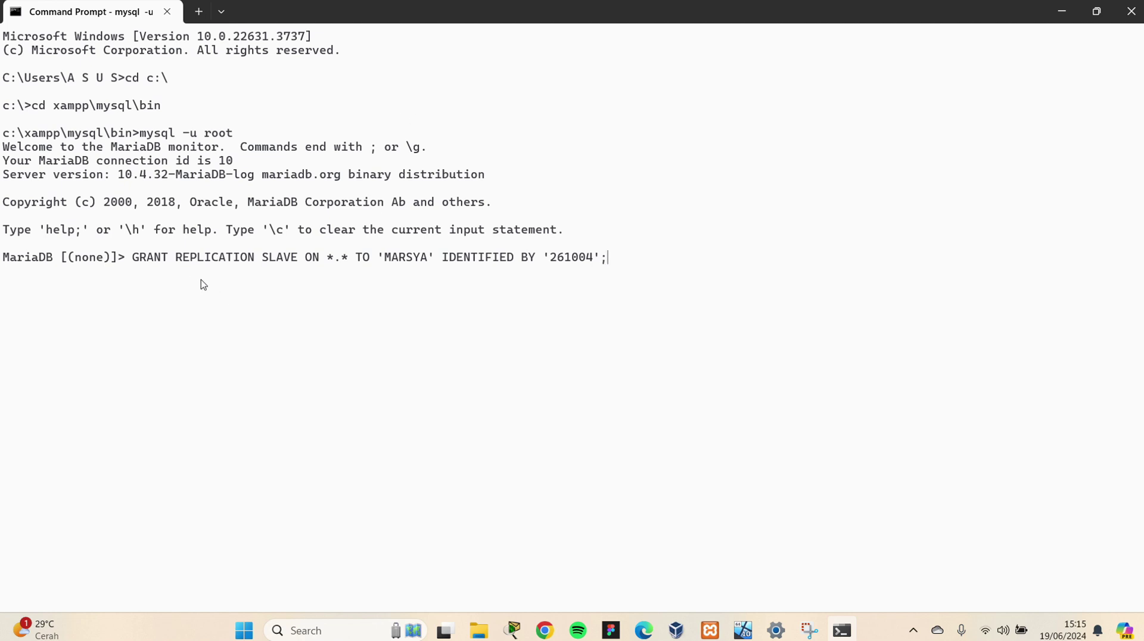
double_click(269, 260)
click(296, 277)
key(Return)
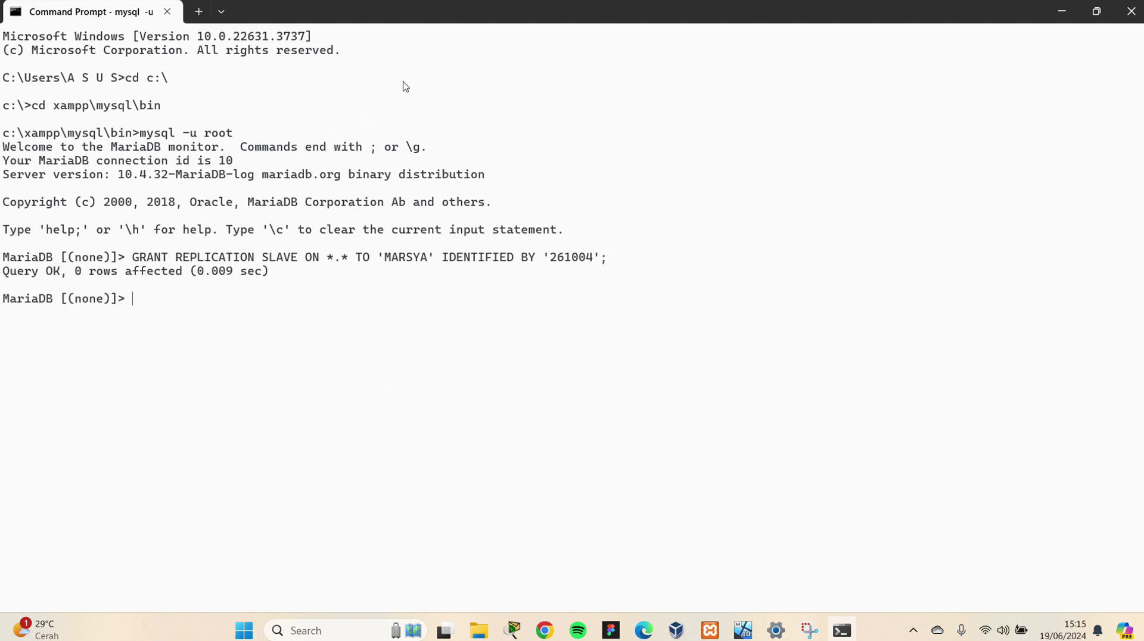
Run FLUSH PRIVILEGES, fixing the mistyped PRIVILEGED and rerunning it
click(487, 19)
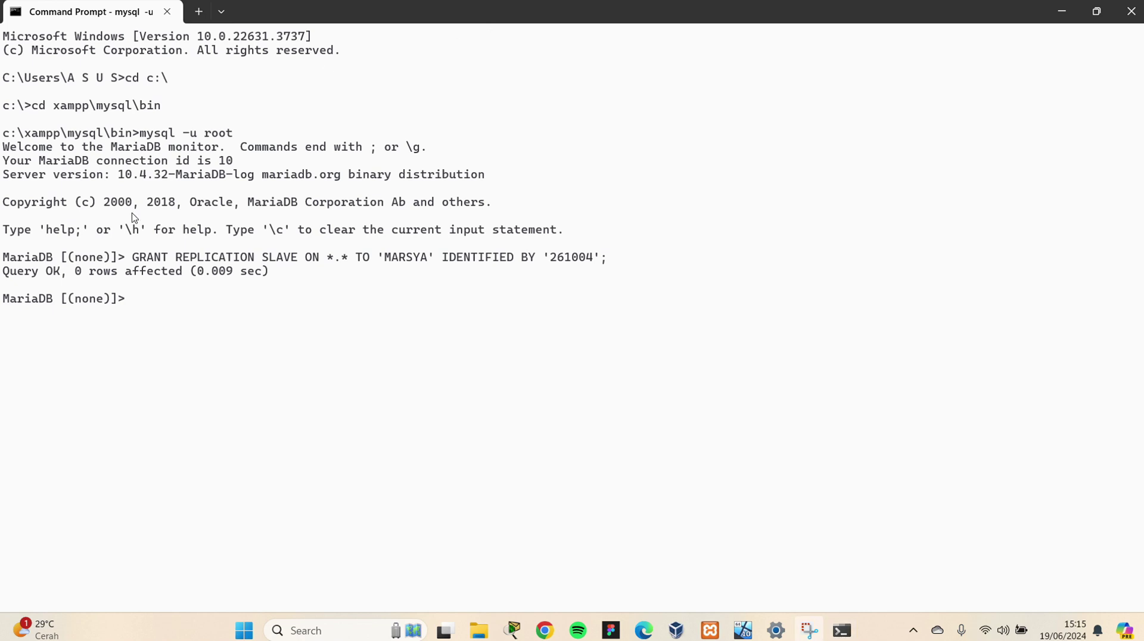
click(165, 305)
text(FLUSH)
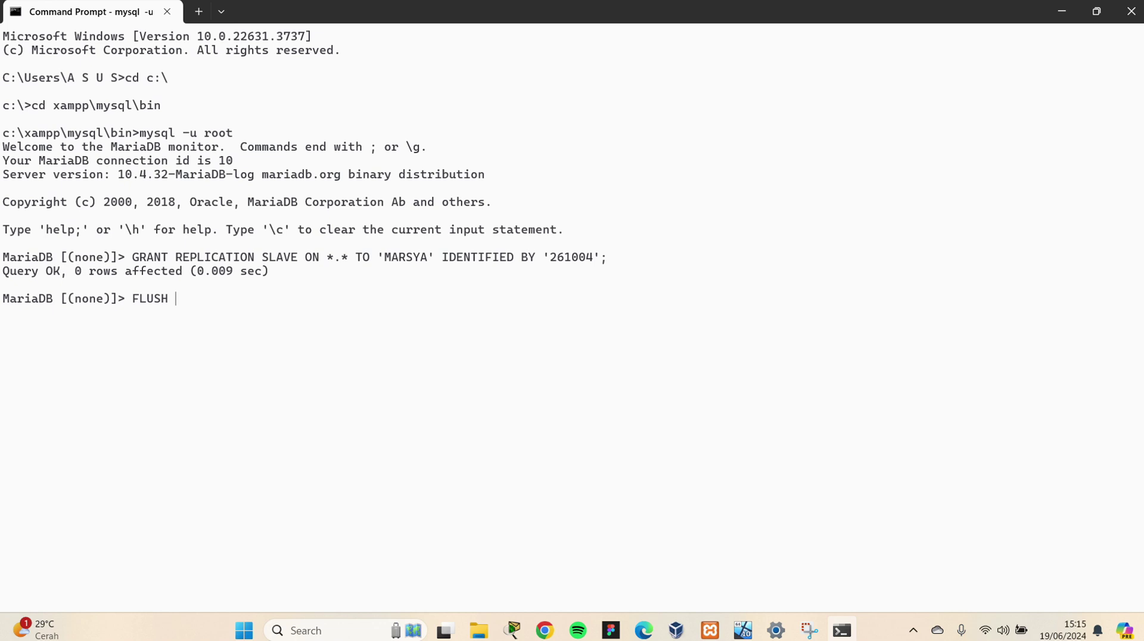
text( PRIVILEGED;)
key(Return)
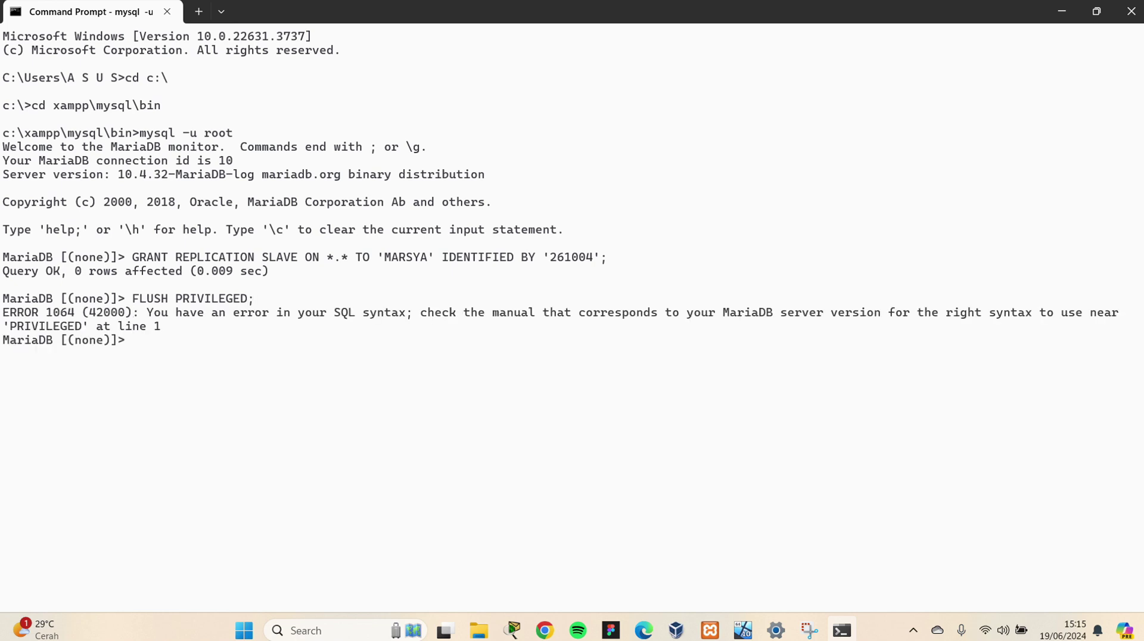
key(Up)
key(BackSpace)
key(BackSpace)
text(S;)
key(Return)
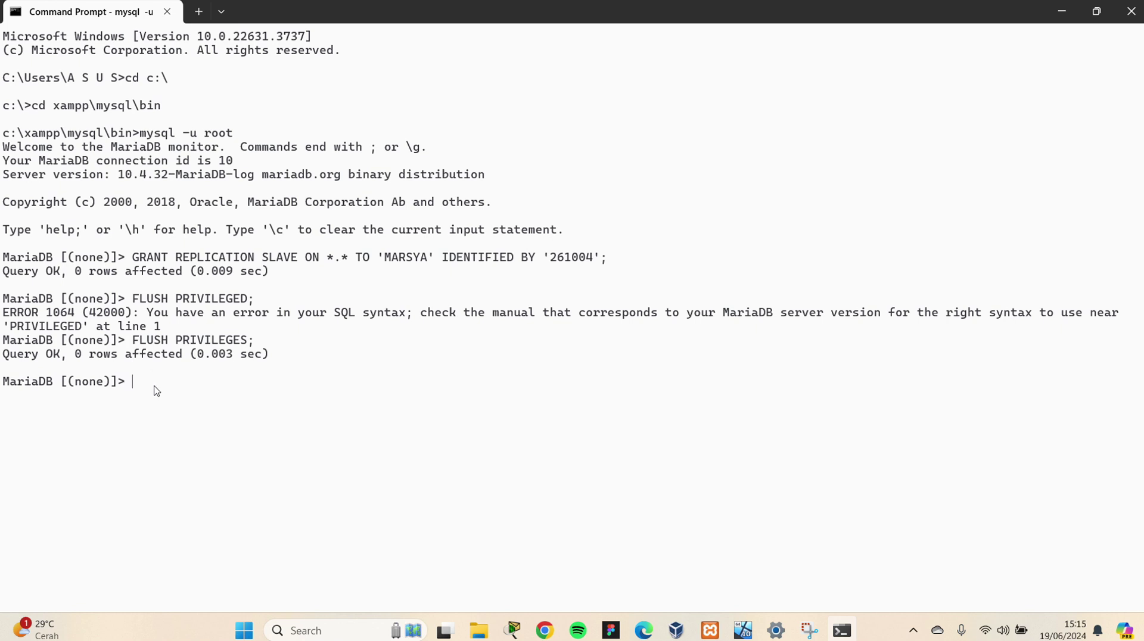
Run SHOW MASTER STATUS and select the binlog file mysql-bin.000001 (position 635)
text(SHOW MASTER STATUS;)
key(Return)
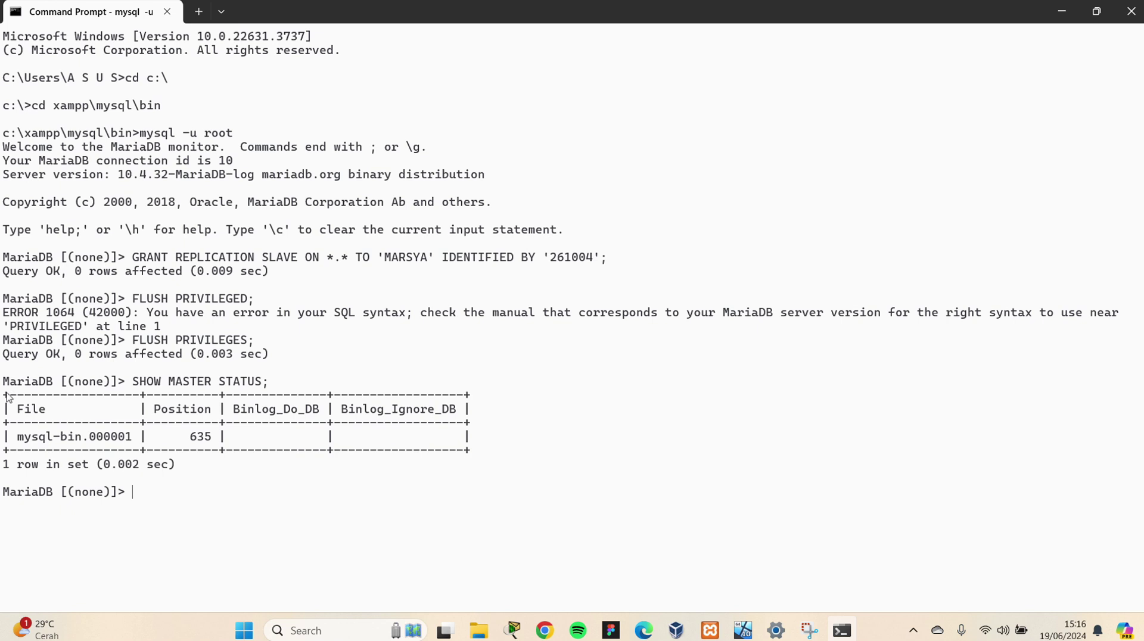
drag(17, 439, 227, 441)
click(506, 24)
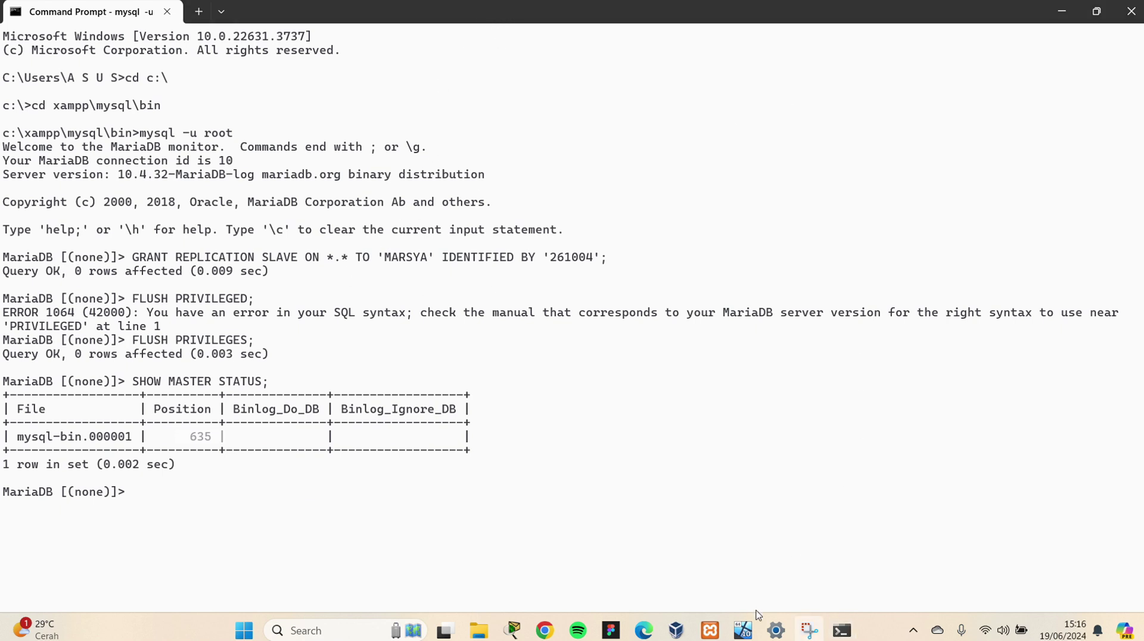
In the VM, close the old Command Prompt and open a new one via search
click(743, 629)
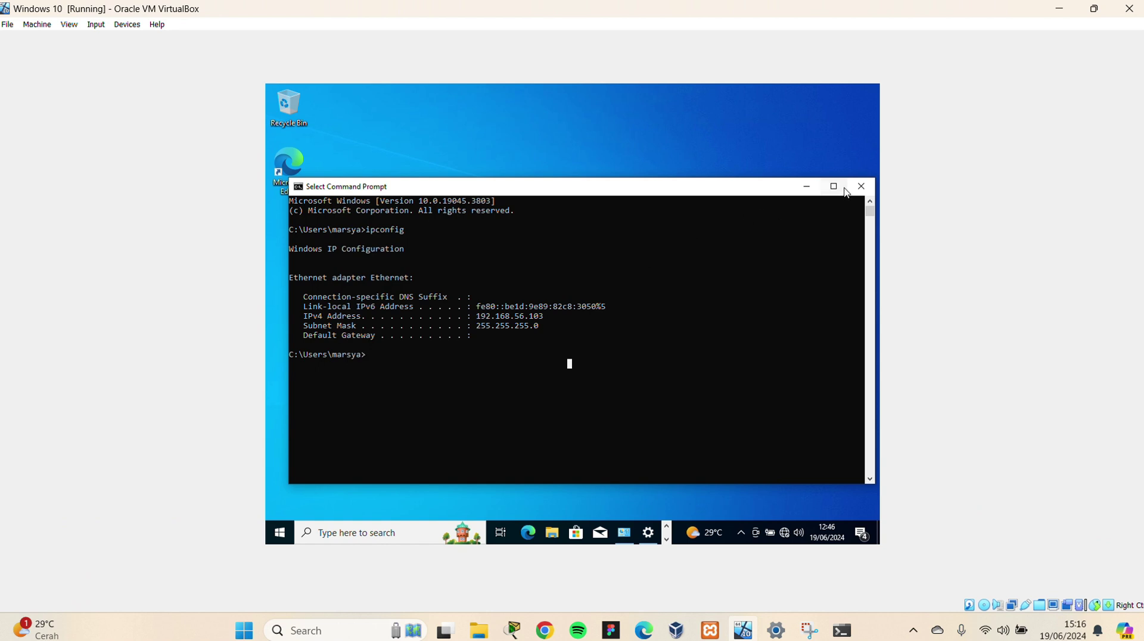
click(867, 190)
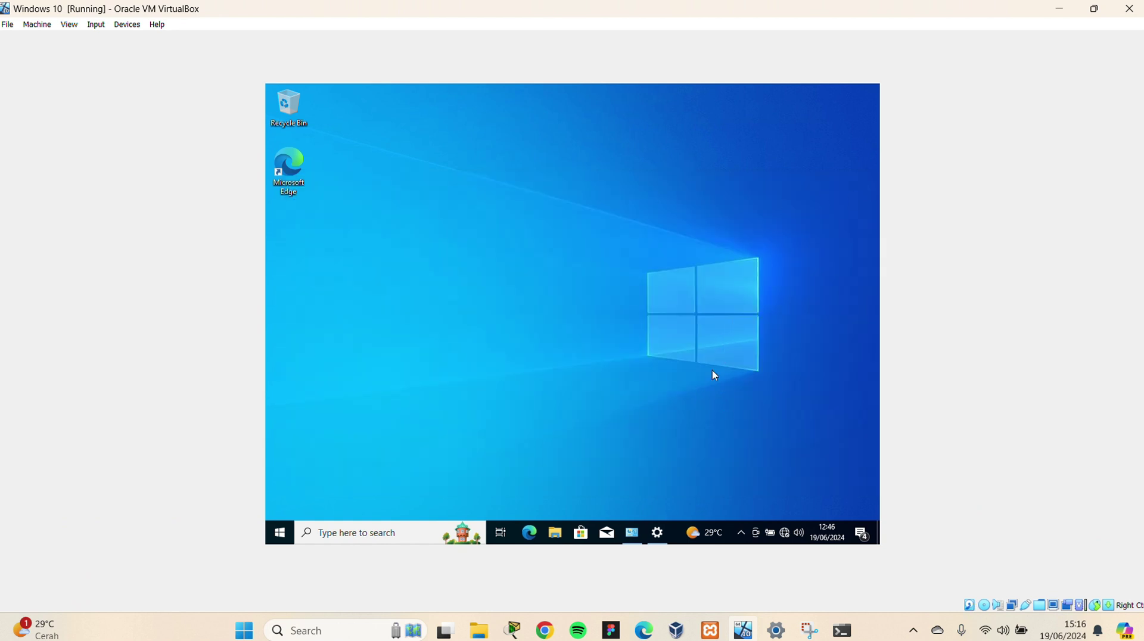
click(382, 531)
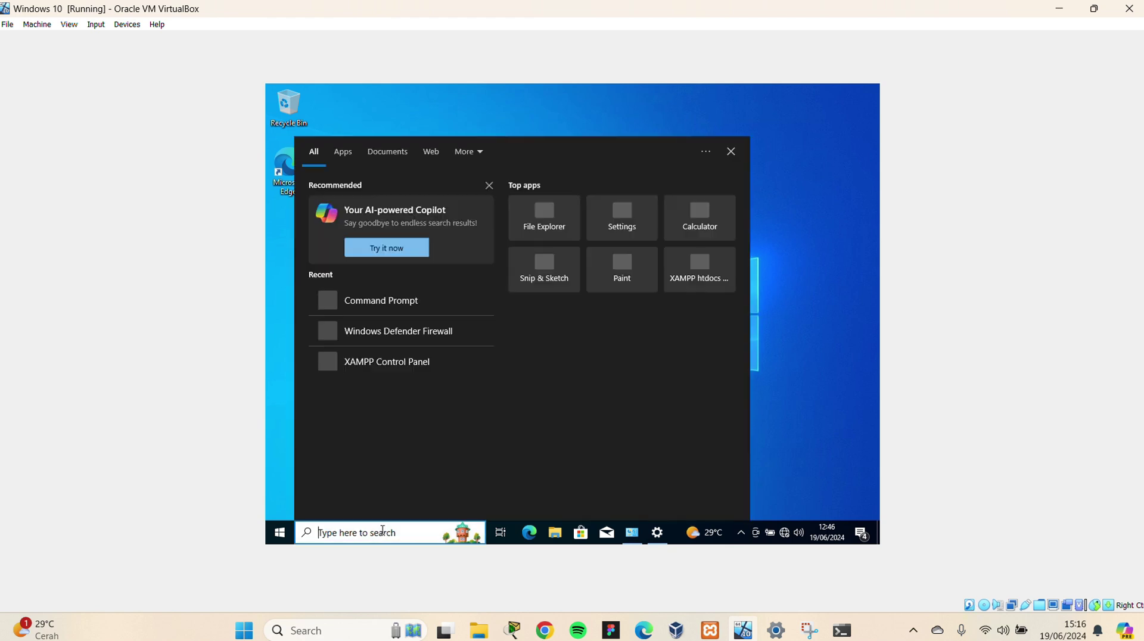
text(cmd)
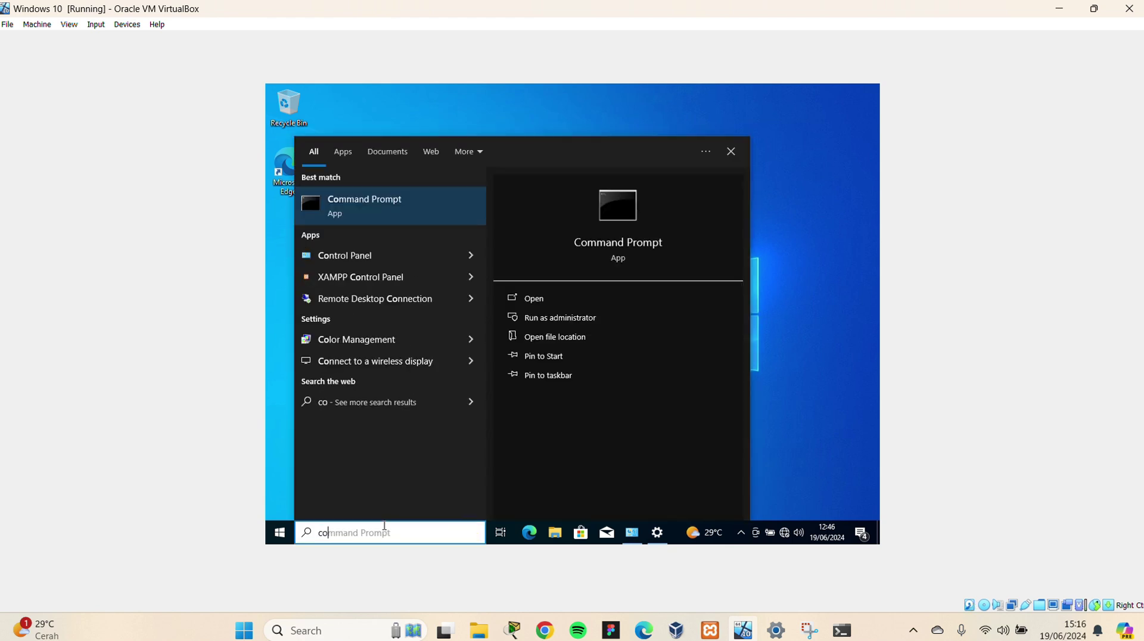
key(Return)
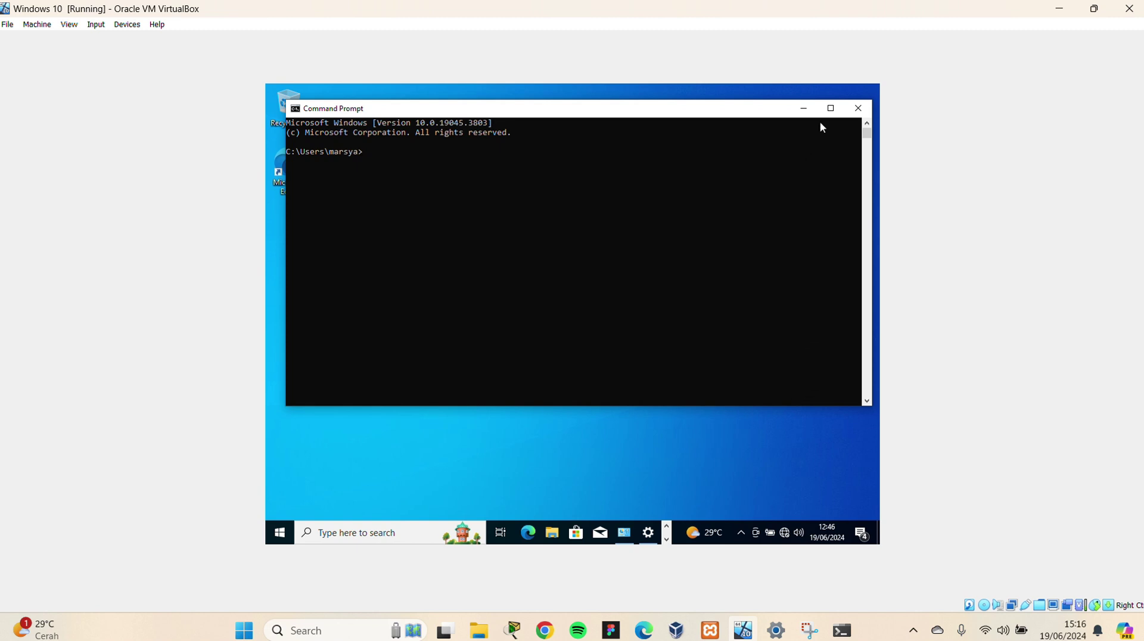
click(830, 109)
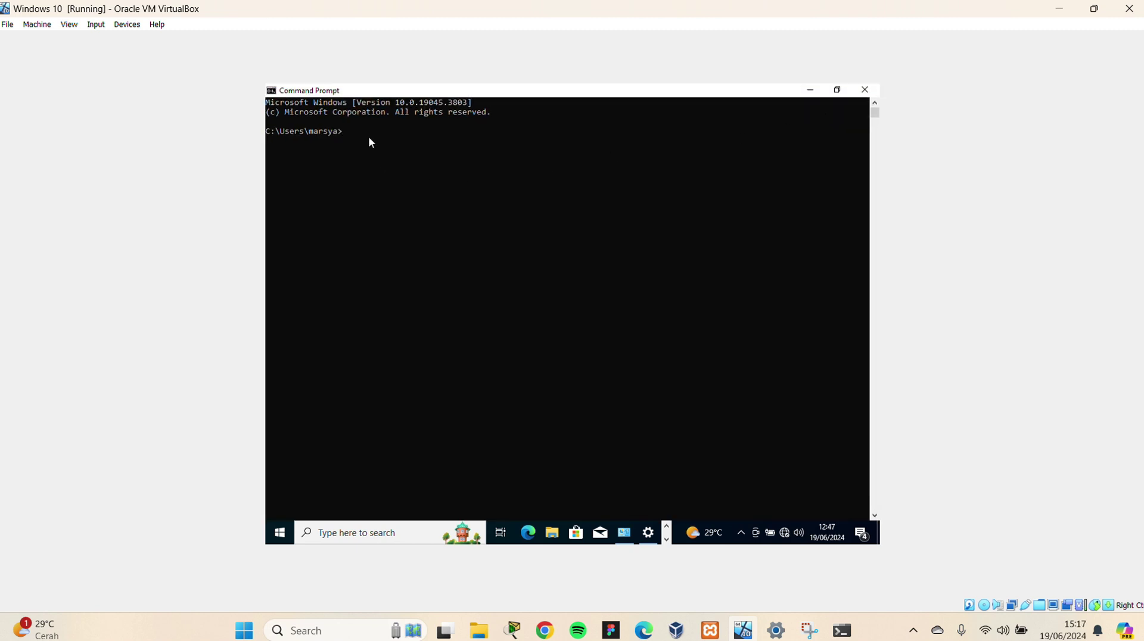
click(810, 90)
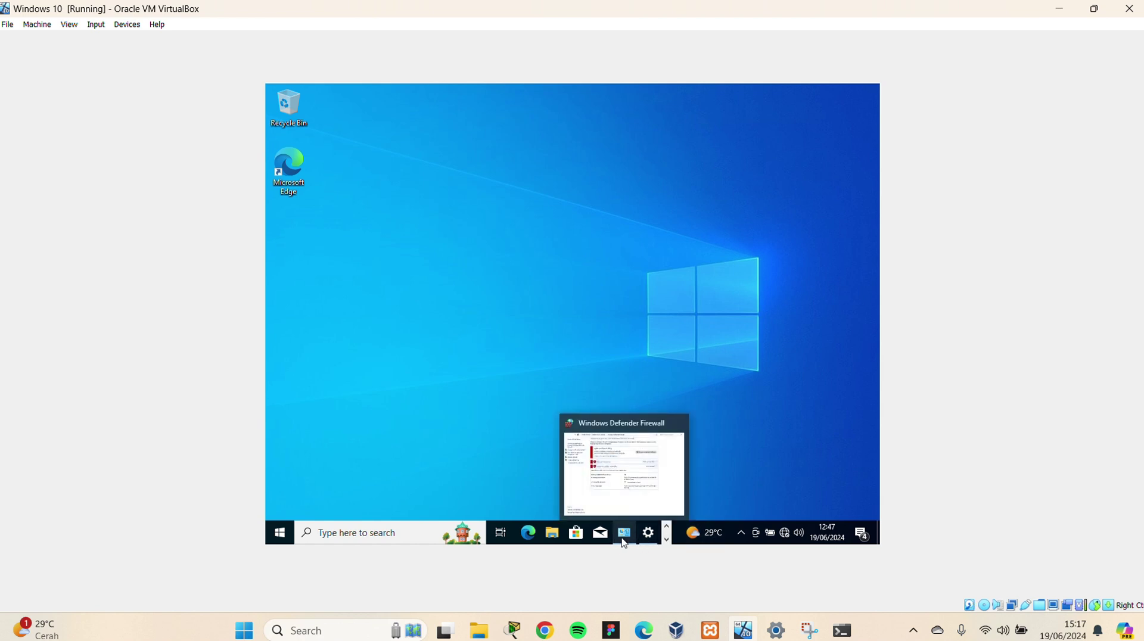
Close the Windows Defender Firewall window and launch another Command Prompt from search
click(624, 541)
key(alt+F4)
click(393, 532)
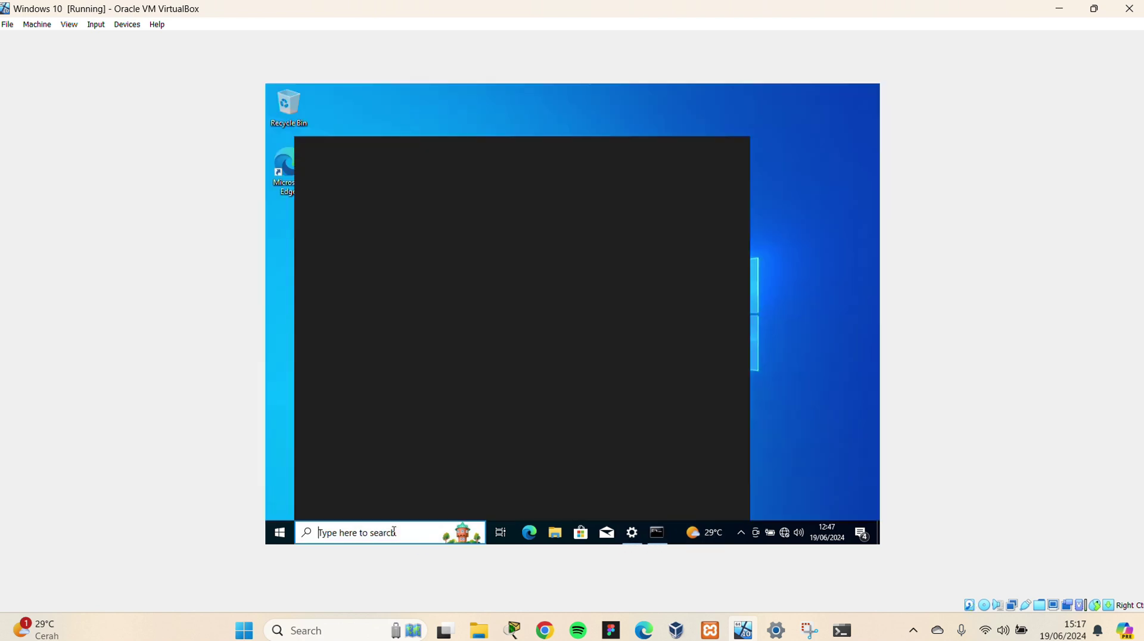
text(cmd)
key(Return)
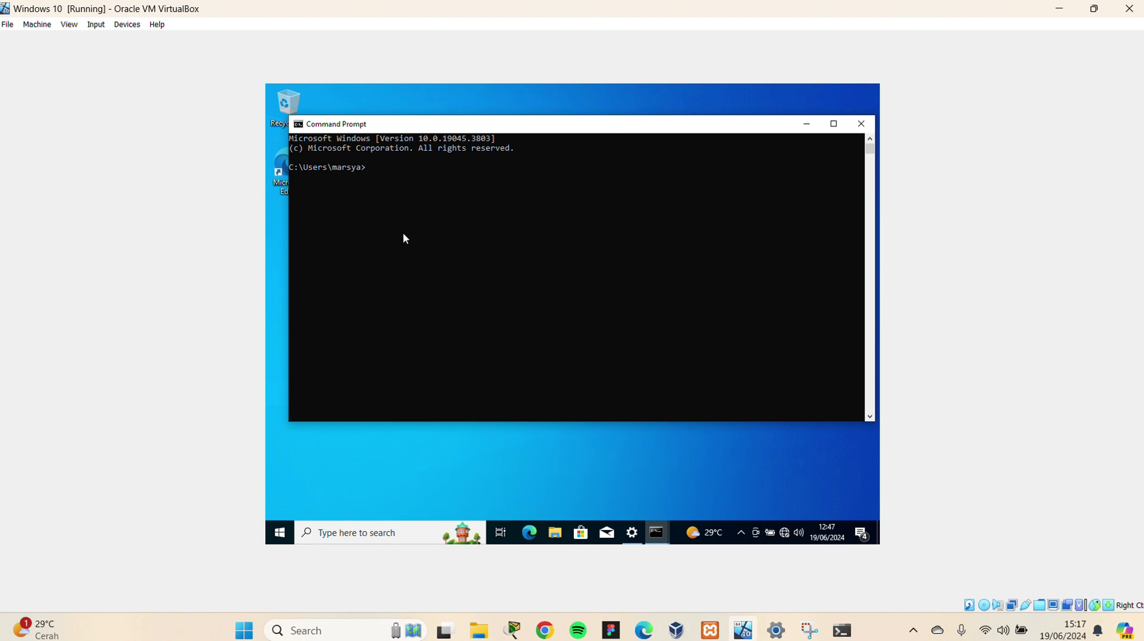
Search 'xamp' and open the guest's XAMPP Control Panel
click(487, 33)
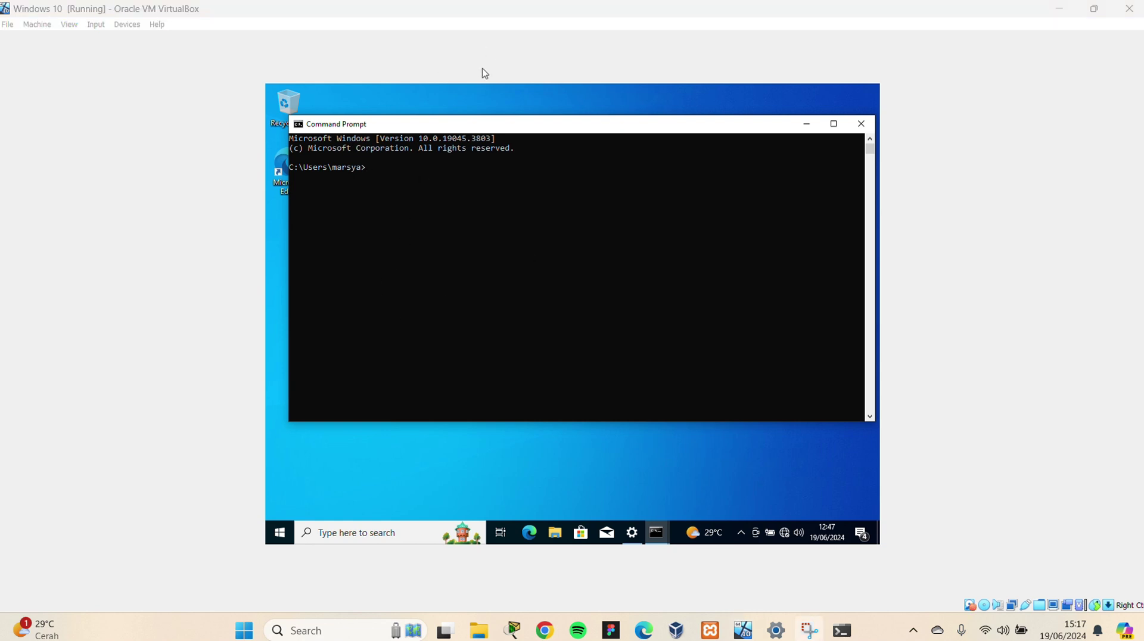
click(421, 536)
text(xa)
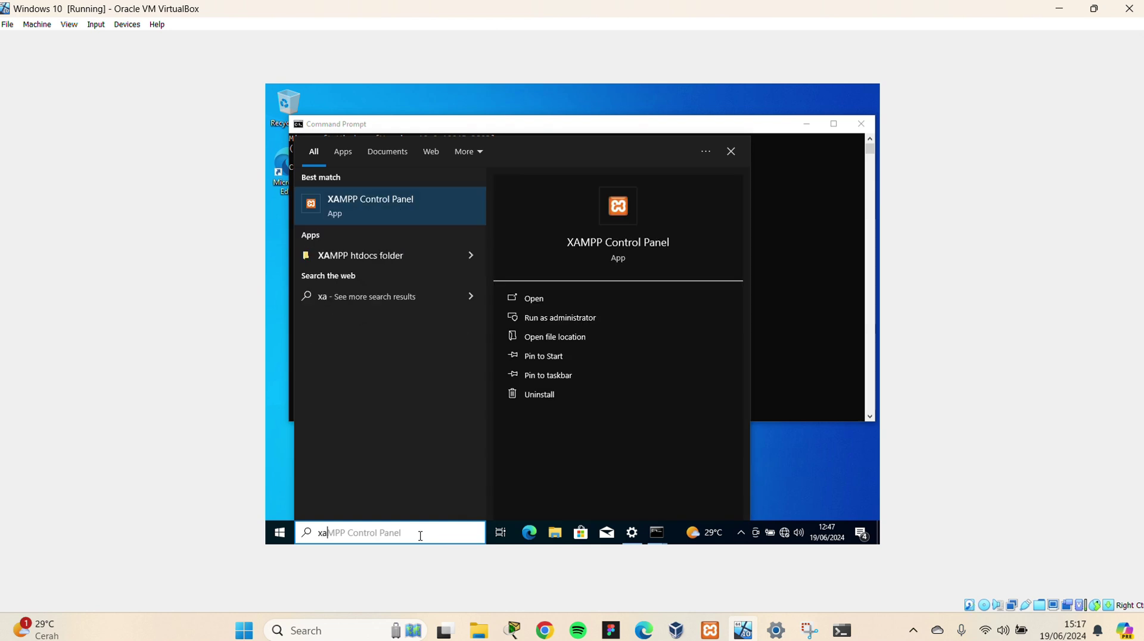
text(mp)
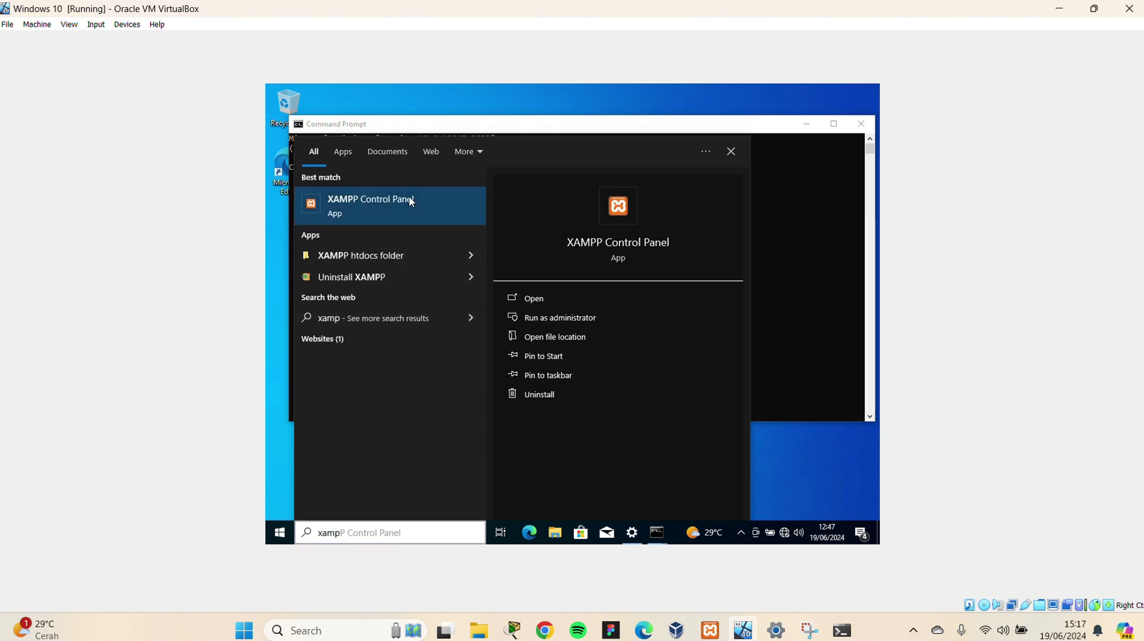
click(409, 198)
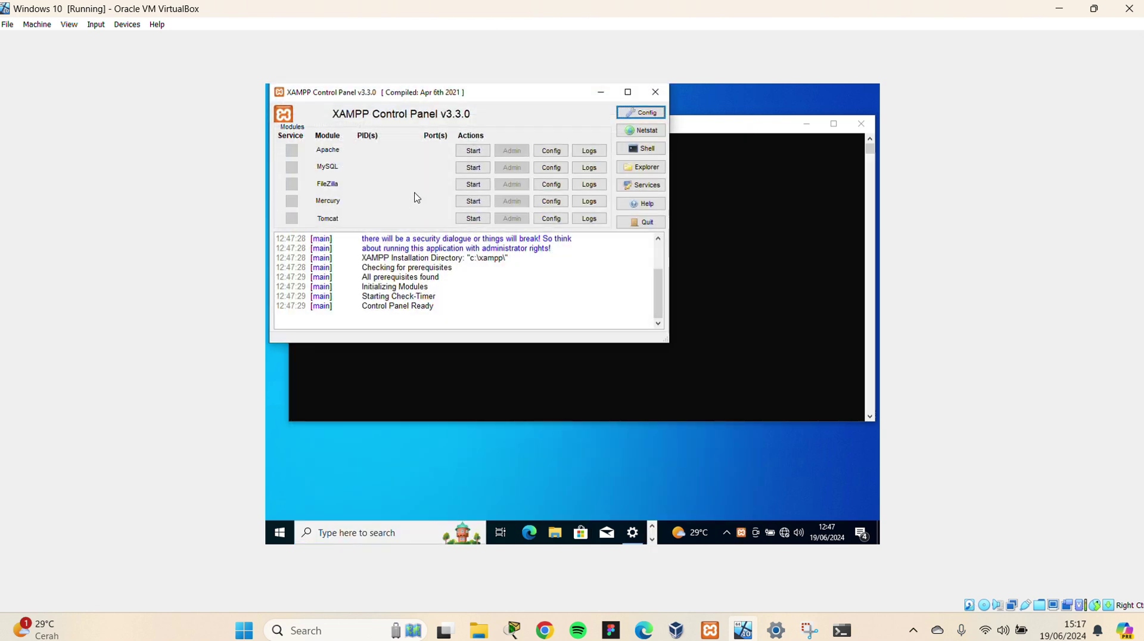
Start the guest's MySQL service, minimize XAMPP, and close the guest Command Prompt
click(479, 170)
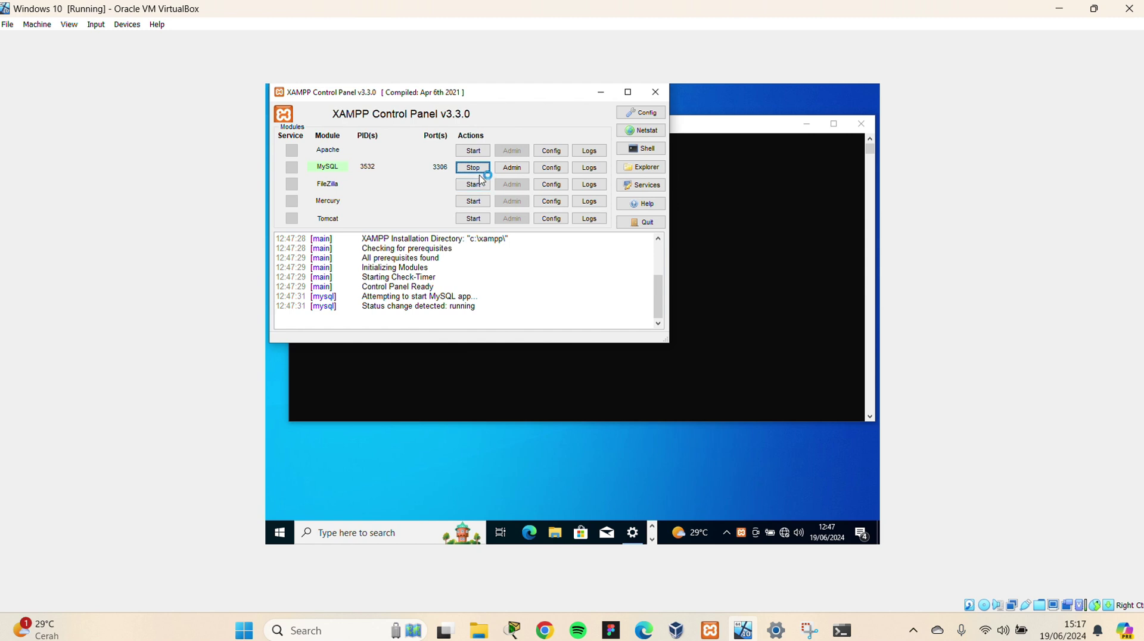
click(597, 94)
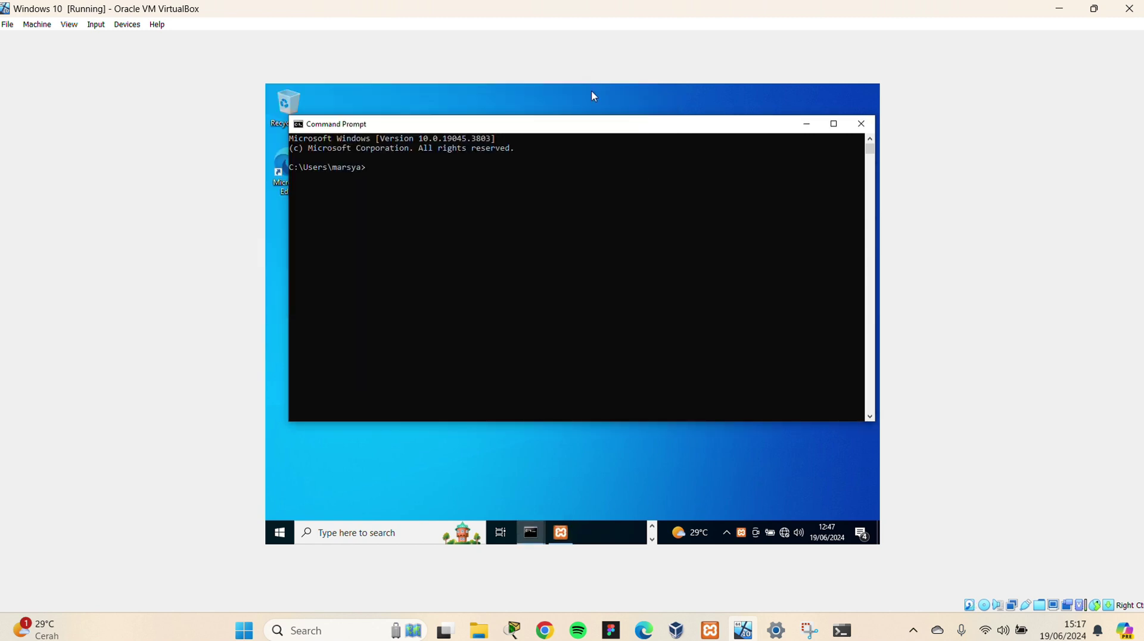
click(861, 123)
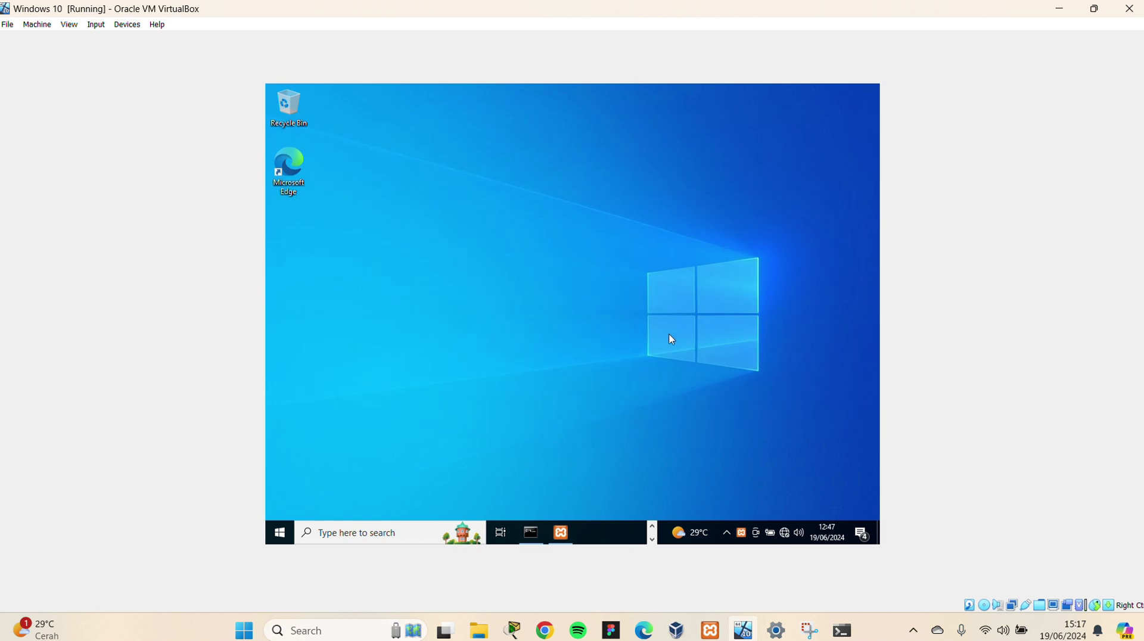
click(529, 533)
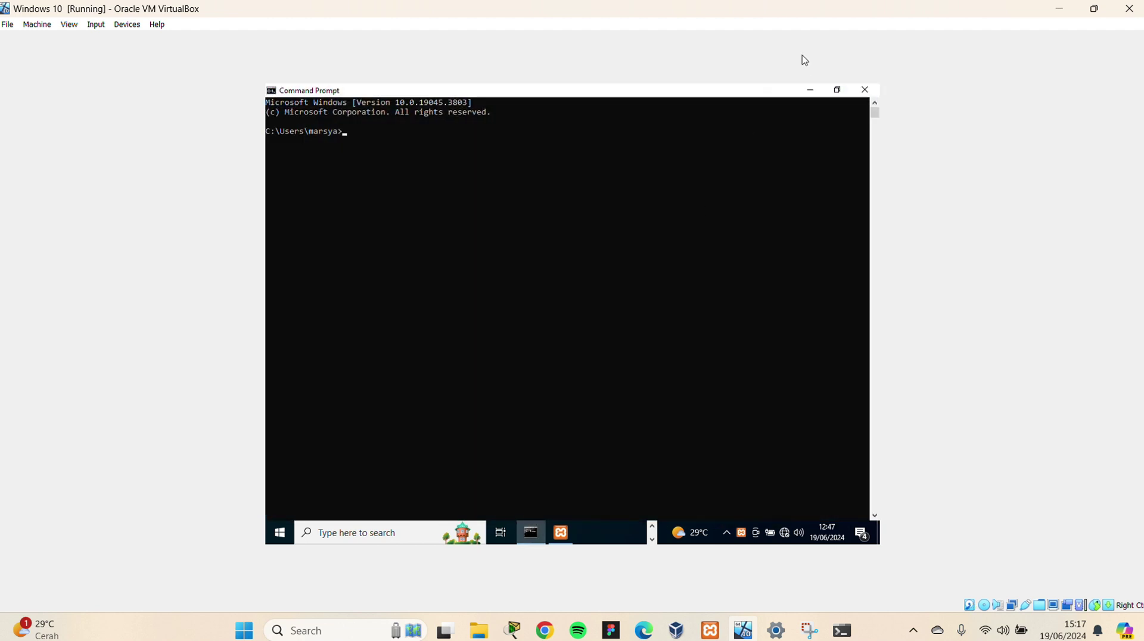
click(864, 90)
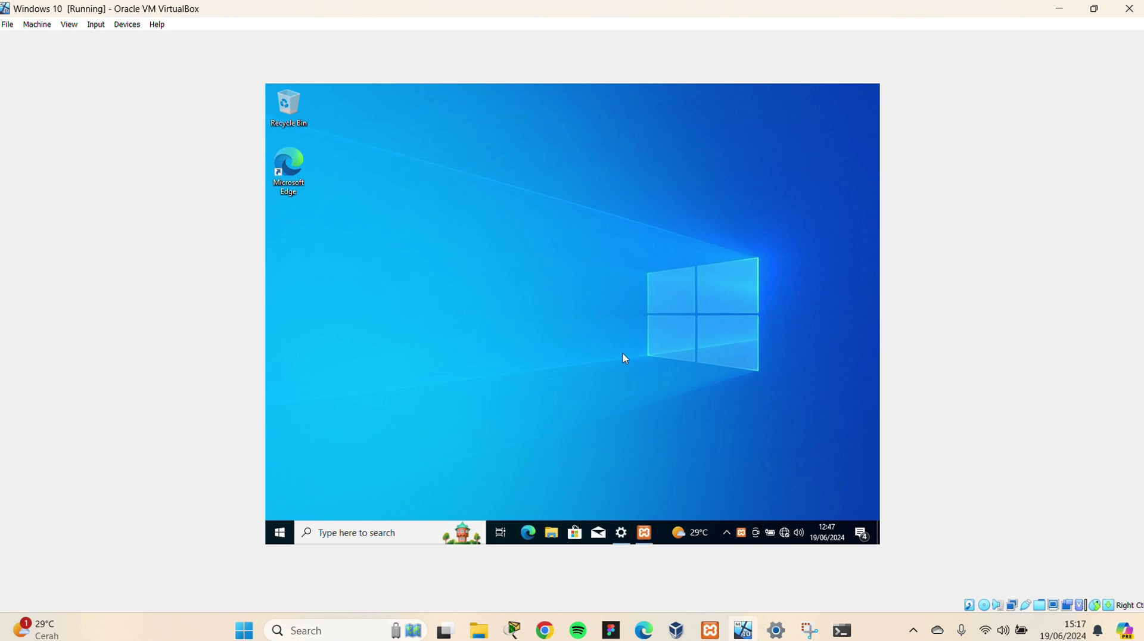
Launch a fresh guest Command Prompt by searching 'com' from the Start menu
key(super)
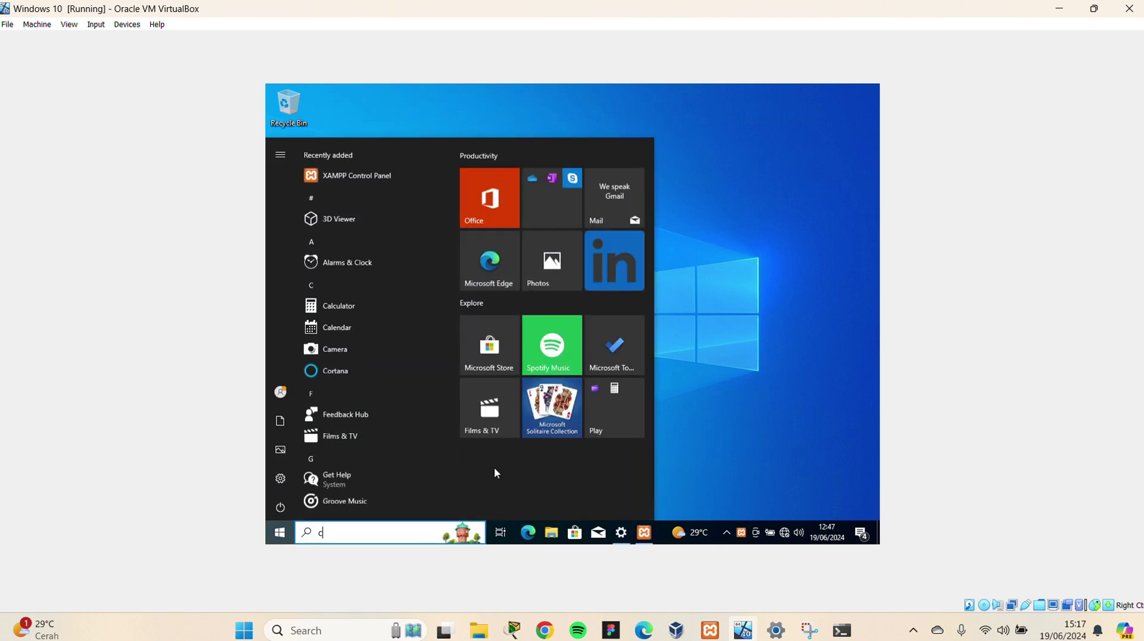
text(com)
key(Return)
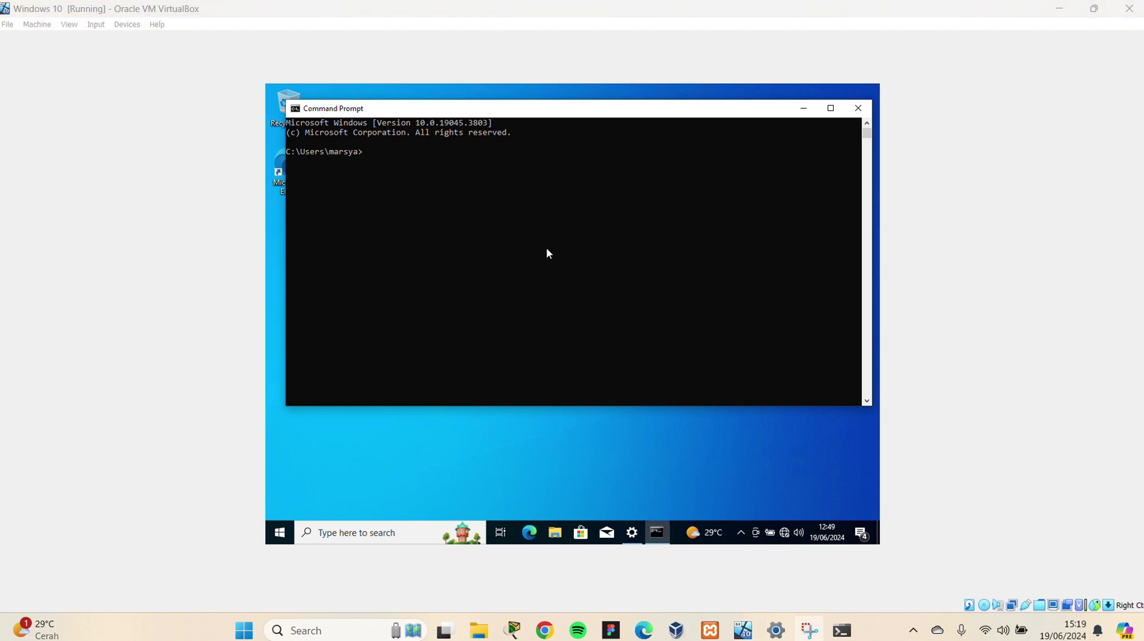
Bring up the host's XAMPP Control Panel, with MySQL running on port 3306
key(super)
text(XA)
key(Escape)
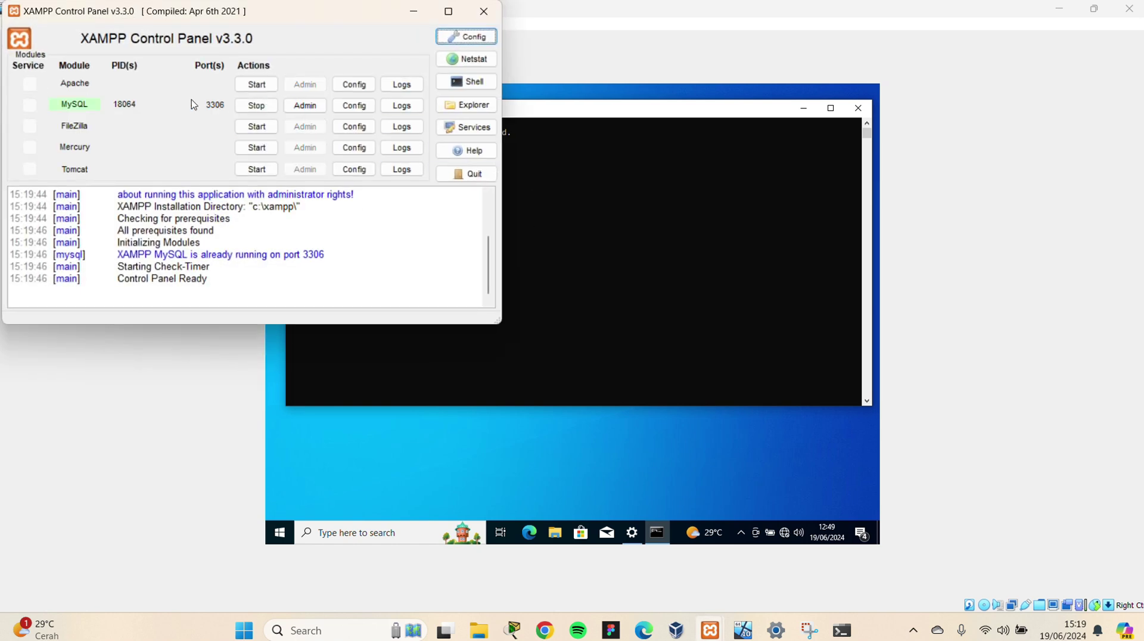
Stop the host's MySQL service, then browse and close the C:\xampp folder
click(256, 105)
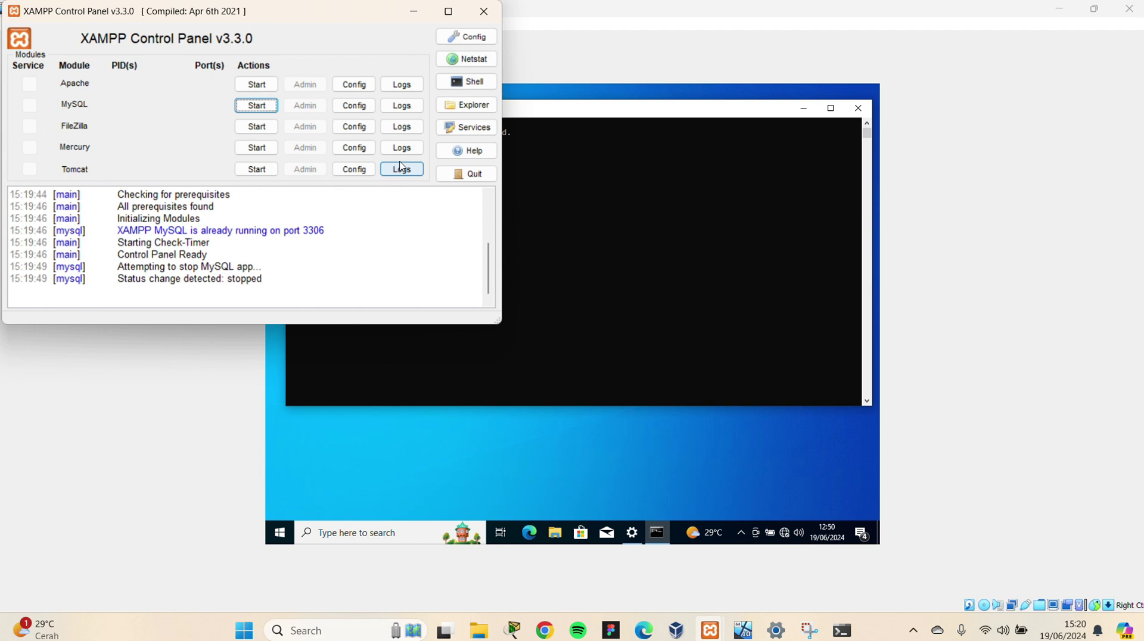
click(466, 105)
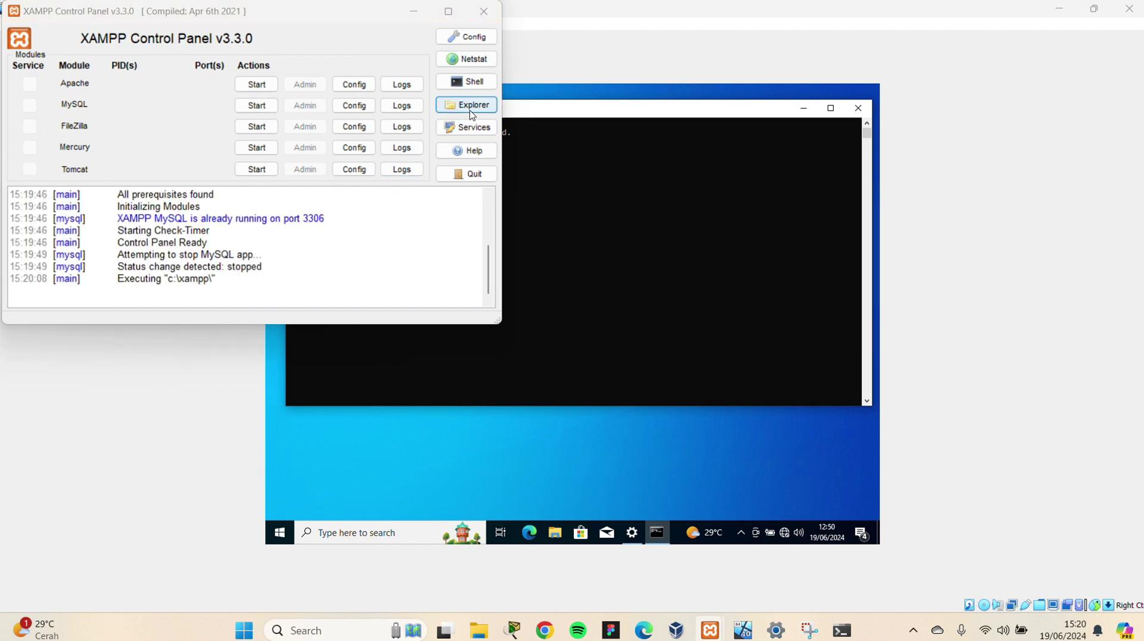
scroll(269, 370, down, 5)
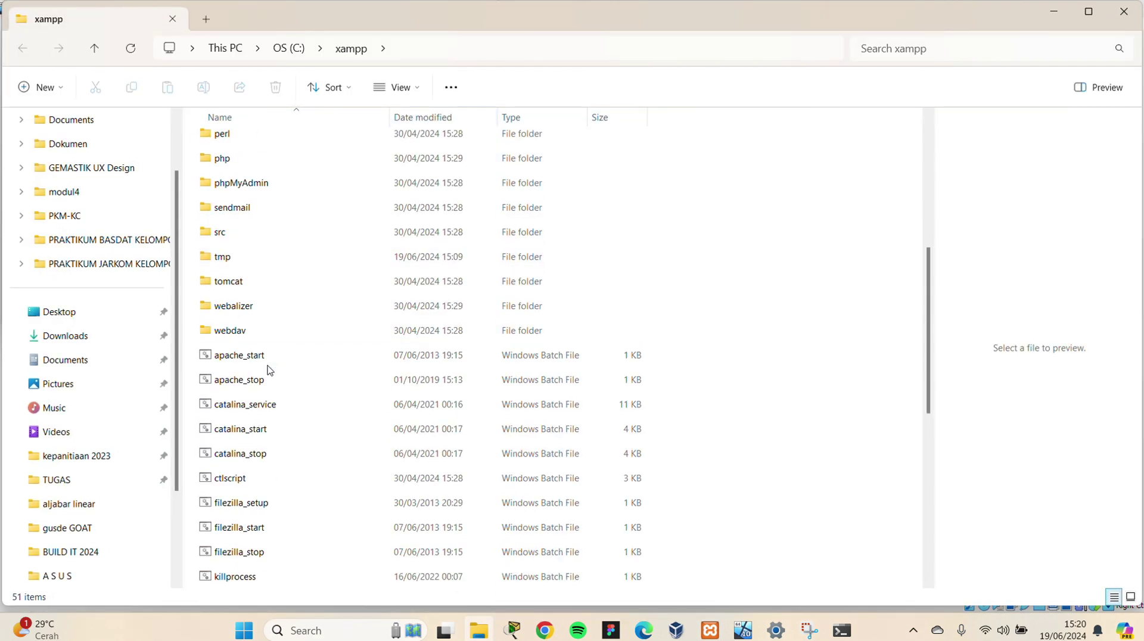
scroll(269, 371, down, 6)
scroll(269, 370, up, 6)
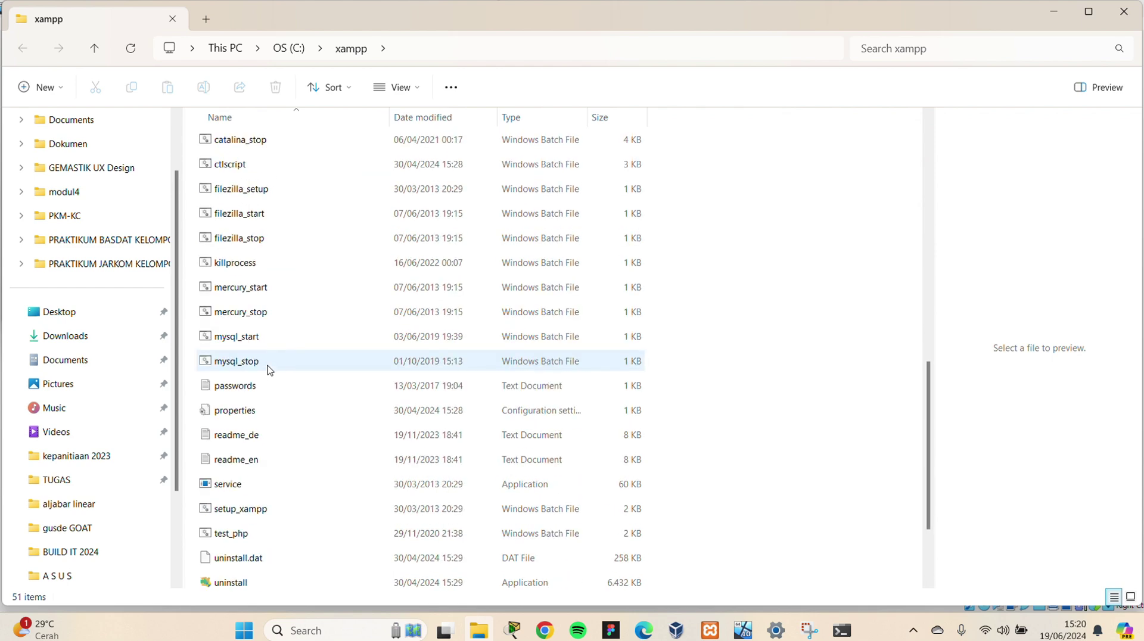
scroll(269, 370, up, 5)
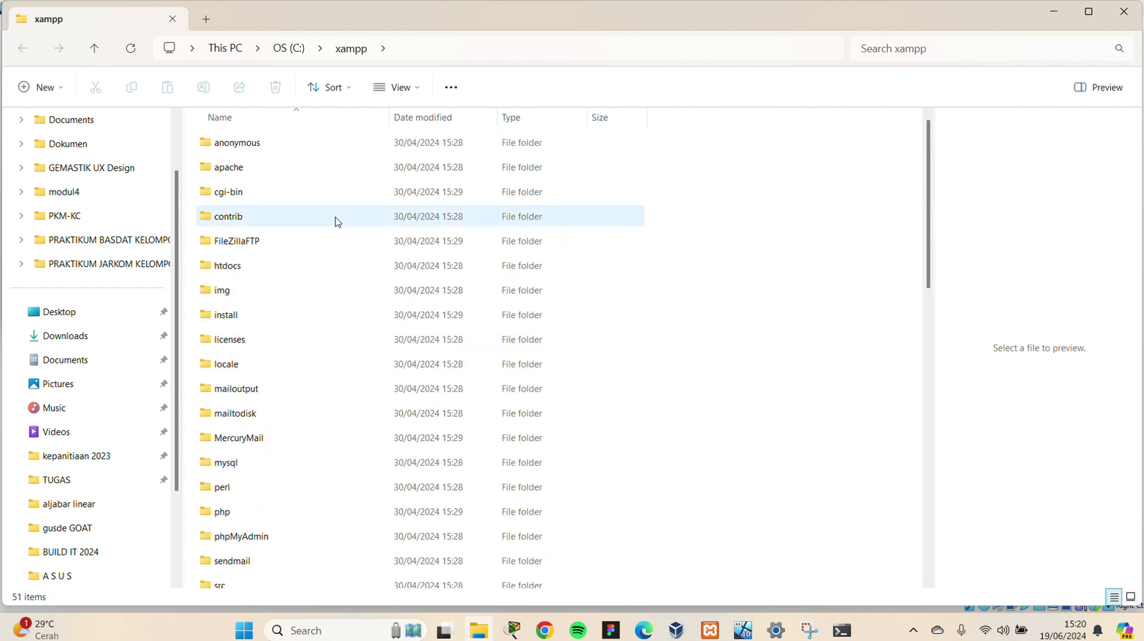
key(alt+F4)
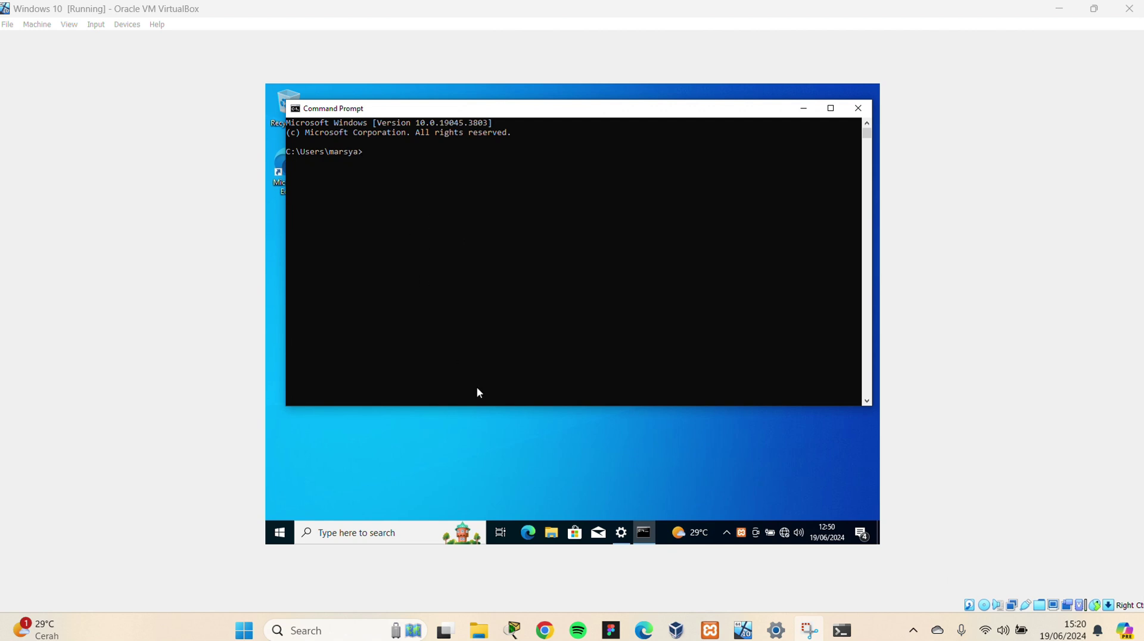
Search 'xam' in the guest and launch XAMPP Control Panel
click(410, 530)
text(x)
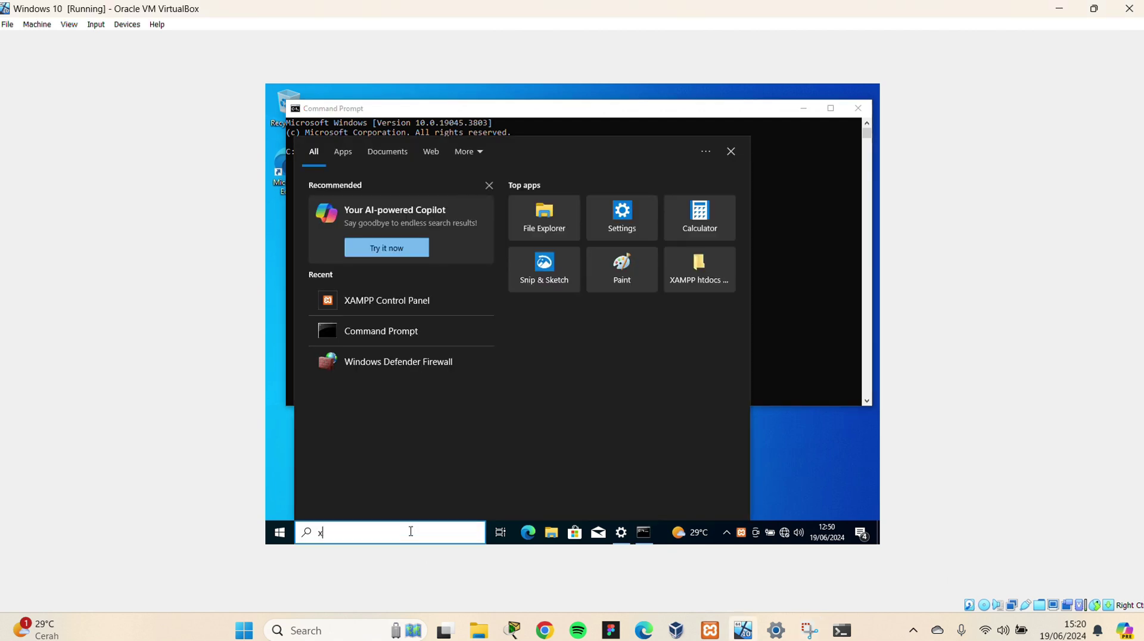
text(am)
key(Return)
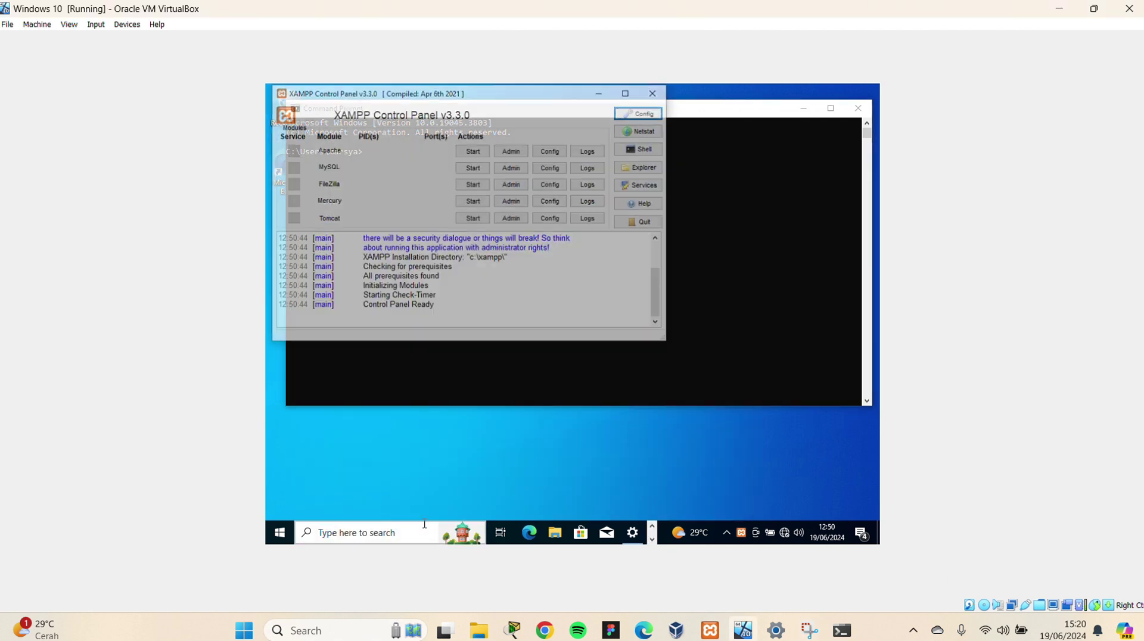
Browse the guest's XAMPP install folder, then close it
click(622, 167)
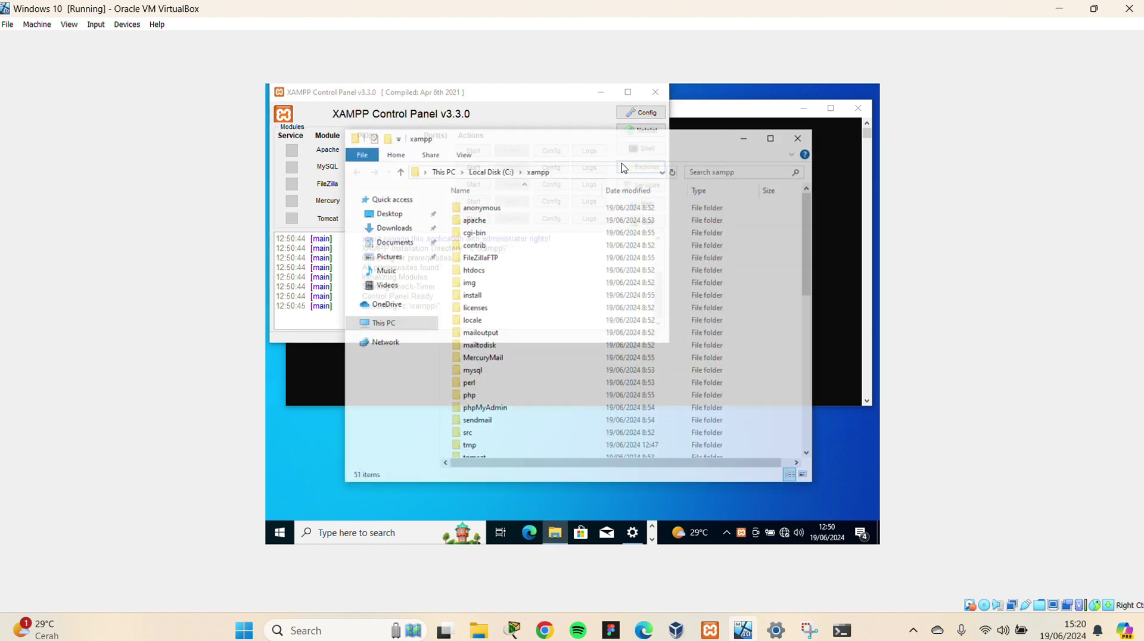
scroll(480, 295, down, 6)
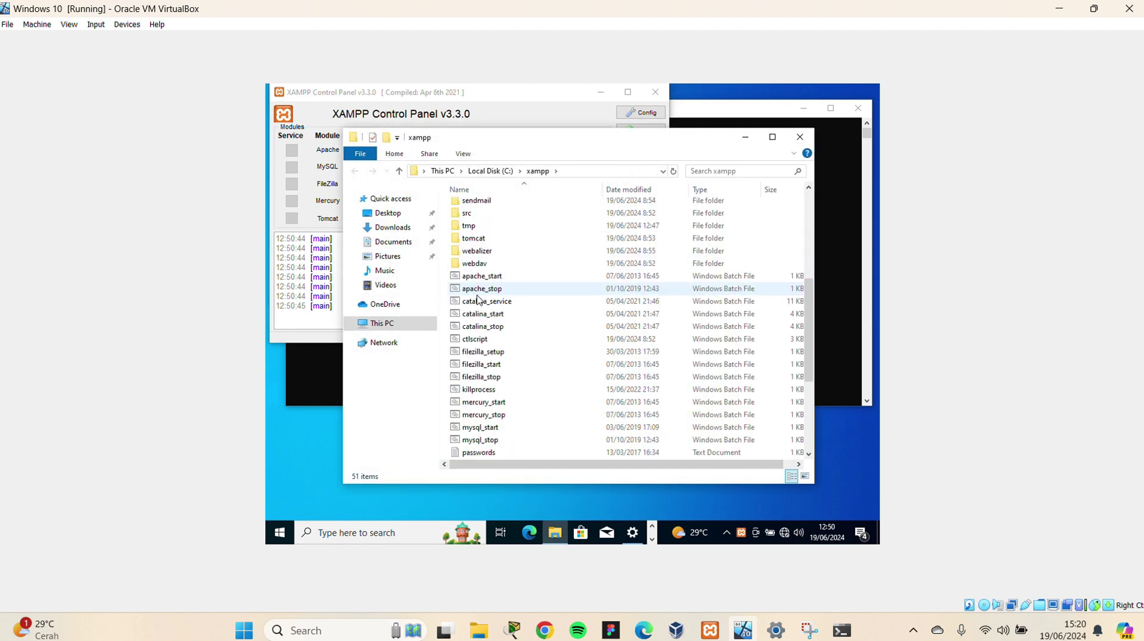
scroll(477, 300, down, 4)
scroll(477, 300, up, 7)
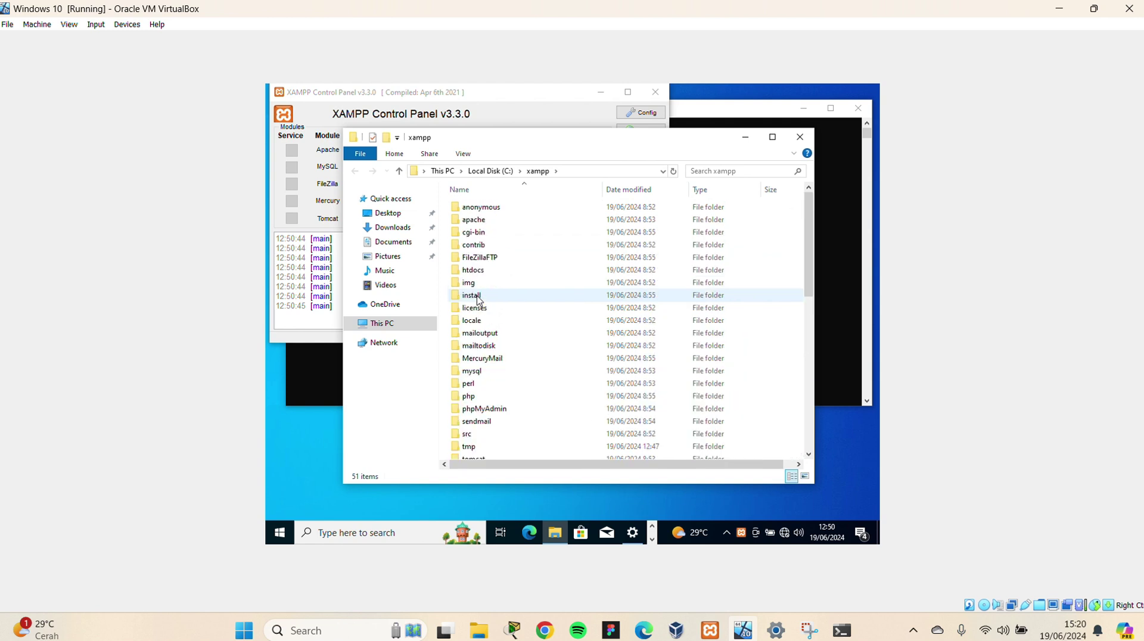
scroll(511, 333, down, 2)
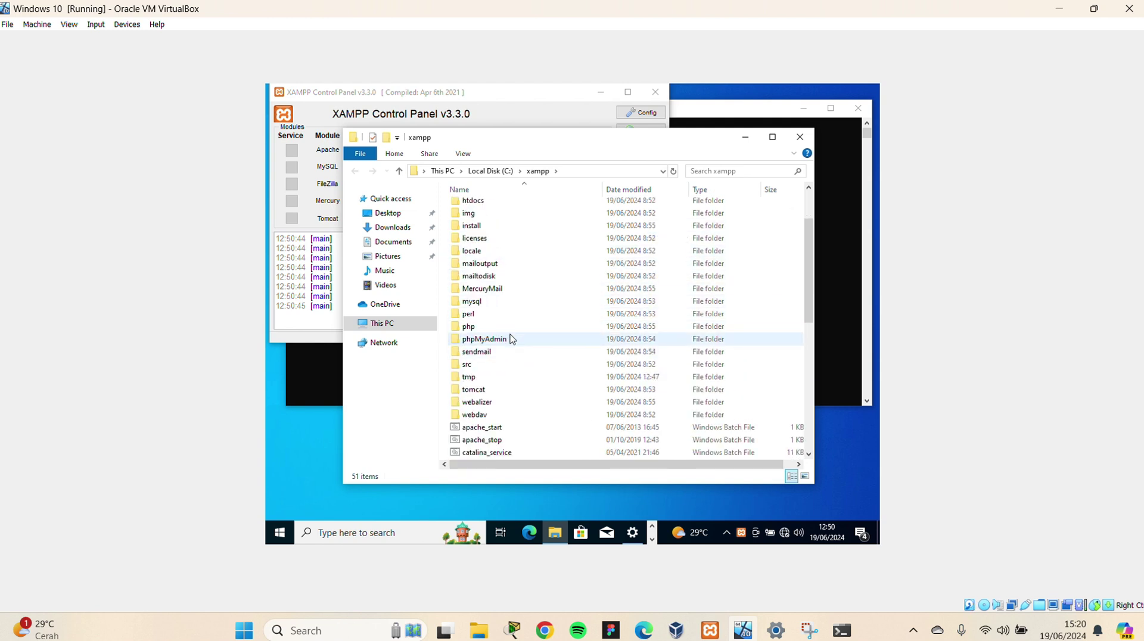
scroll(510, 333, up, 2)
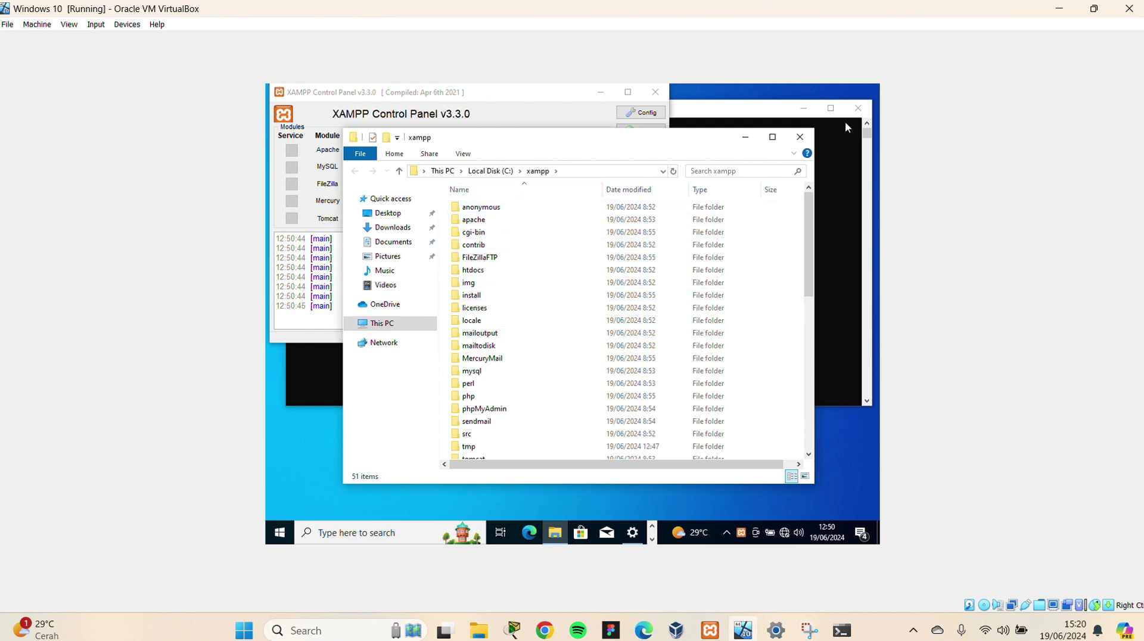
click(800, 137)
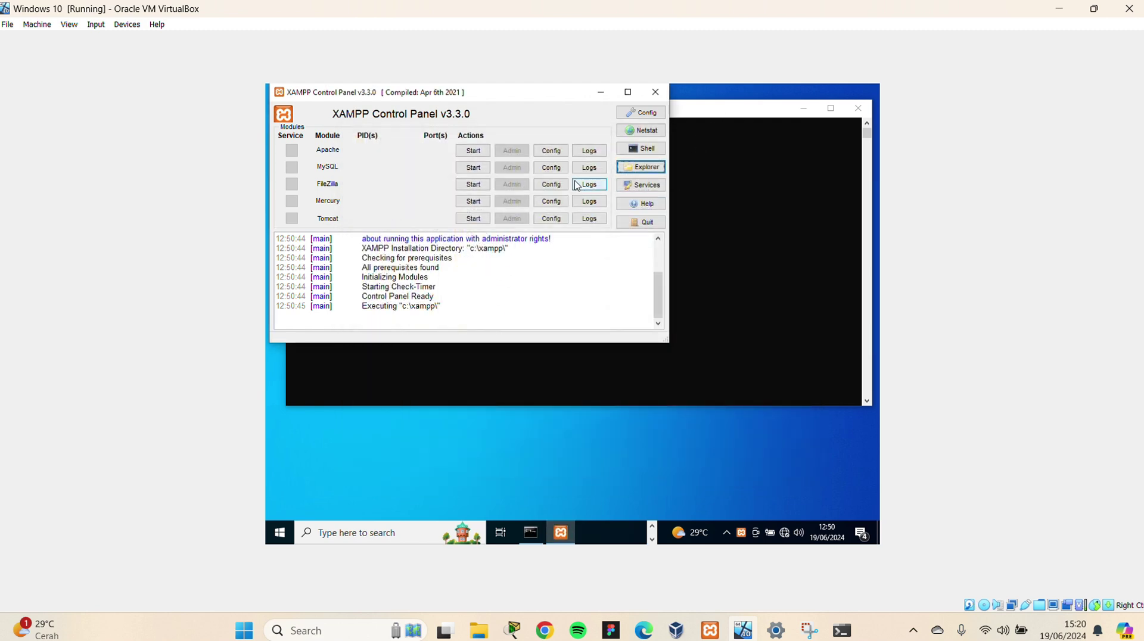
Open the 'my' configuration file via MySQL Logs > Browse in Notepad
click(589, 168)
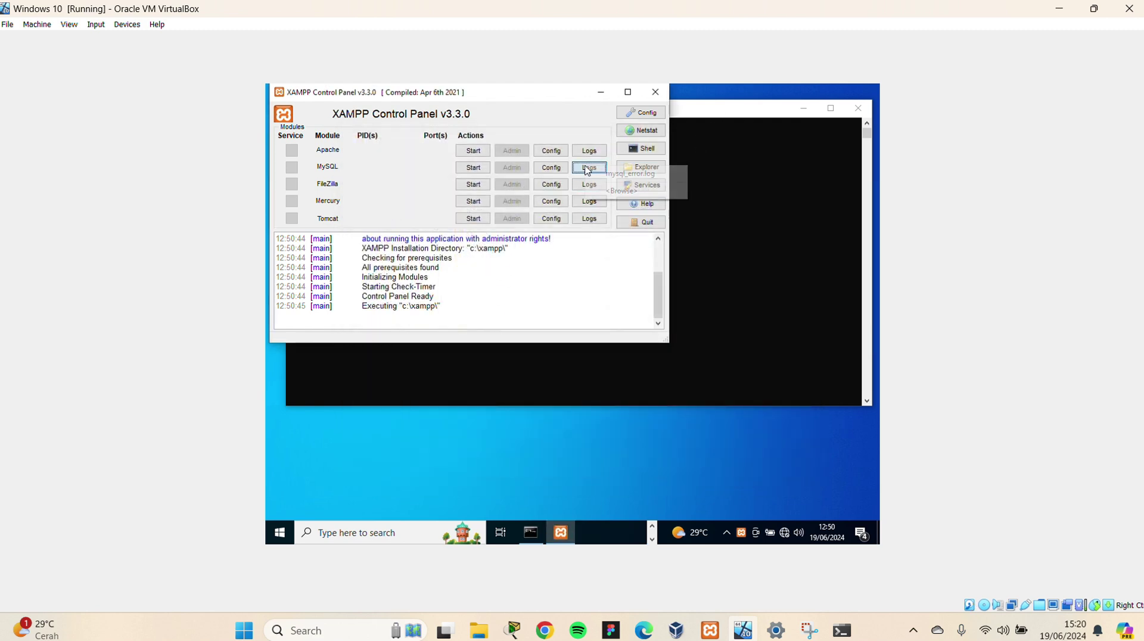
click(614, 189)
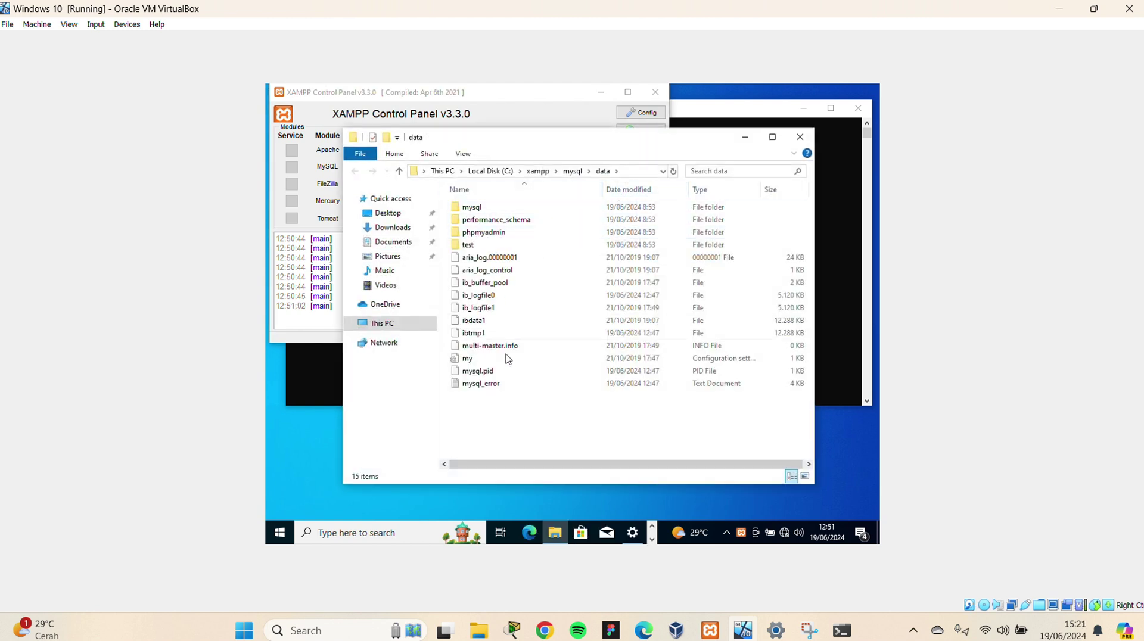
click(487, 360)
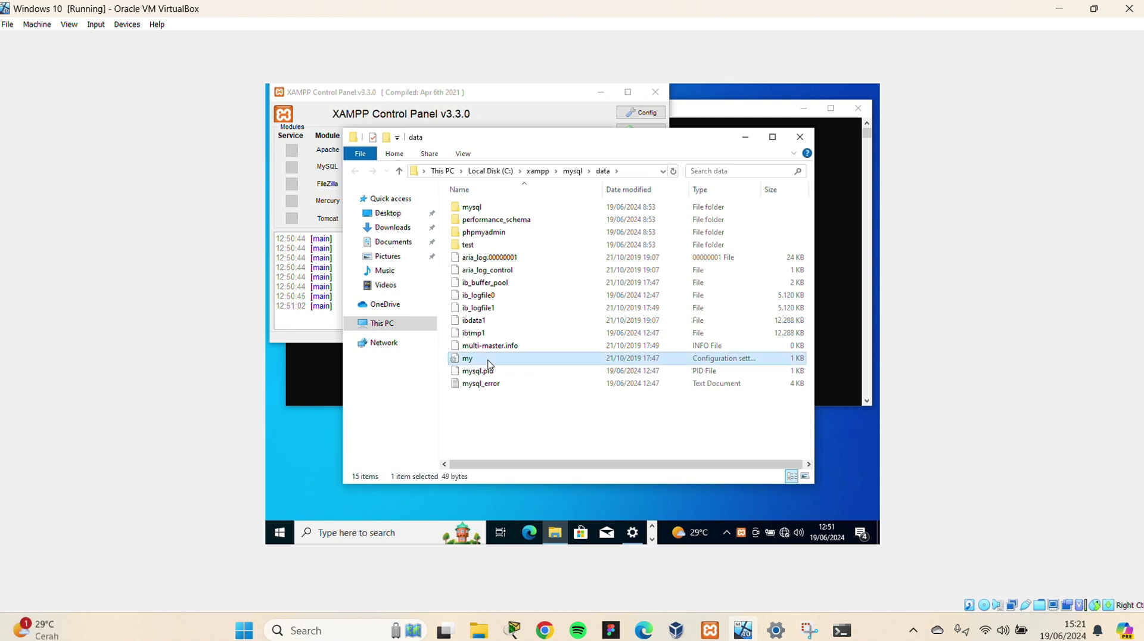
double_click(488, 361)
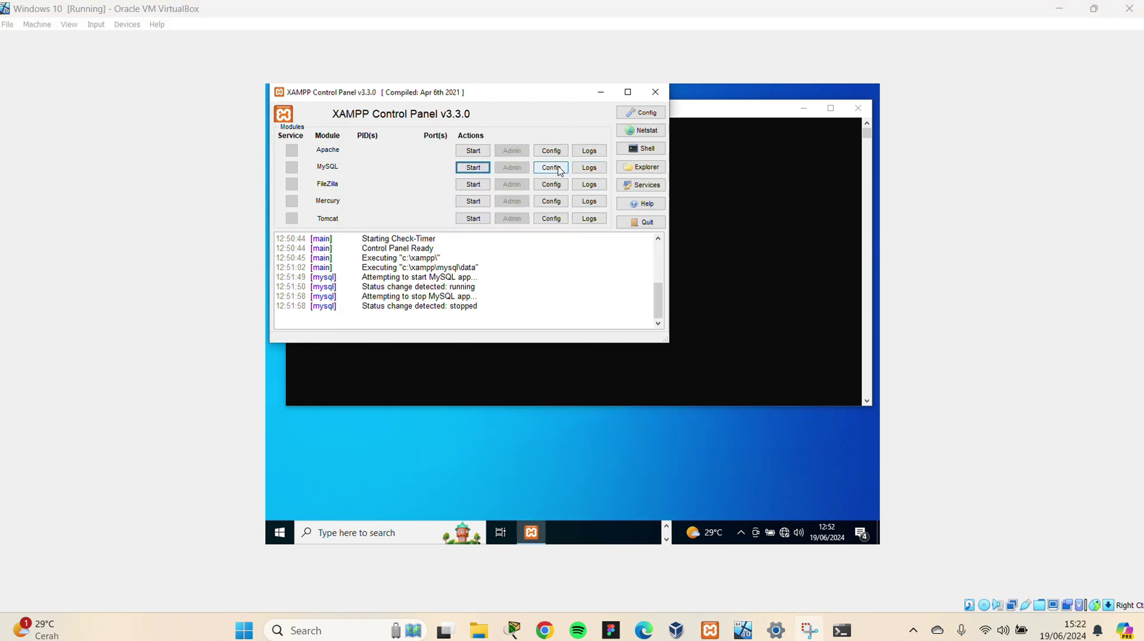
Open the guest's my.ini, add server-id=23 under [mysqld], and save it
click(559, 169)
click(578, 176)
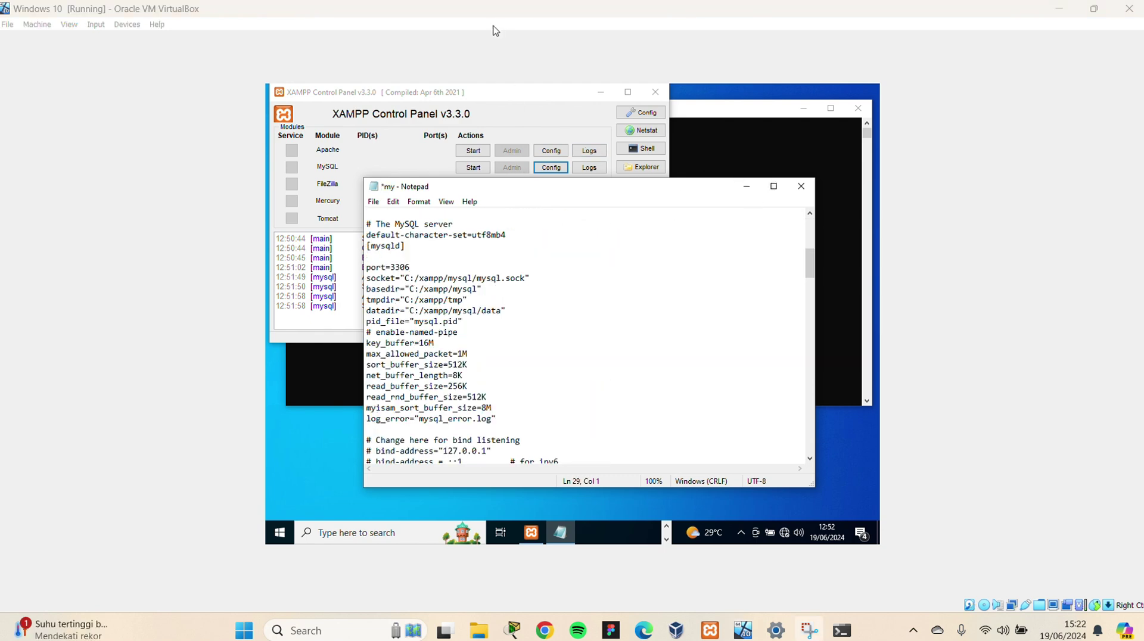
scroll(454, 286, up, 5)
scroll(453, 288, down, 4)
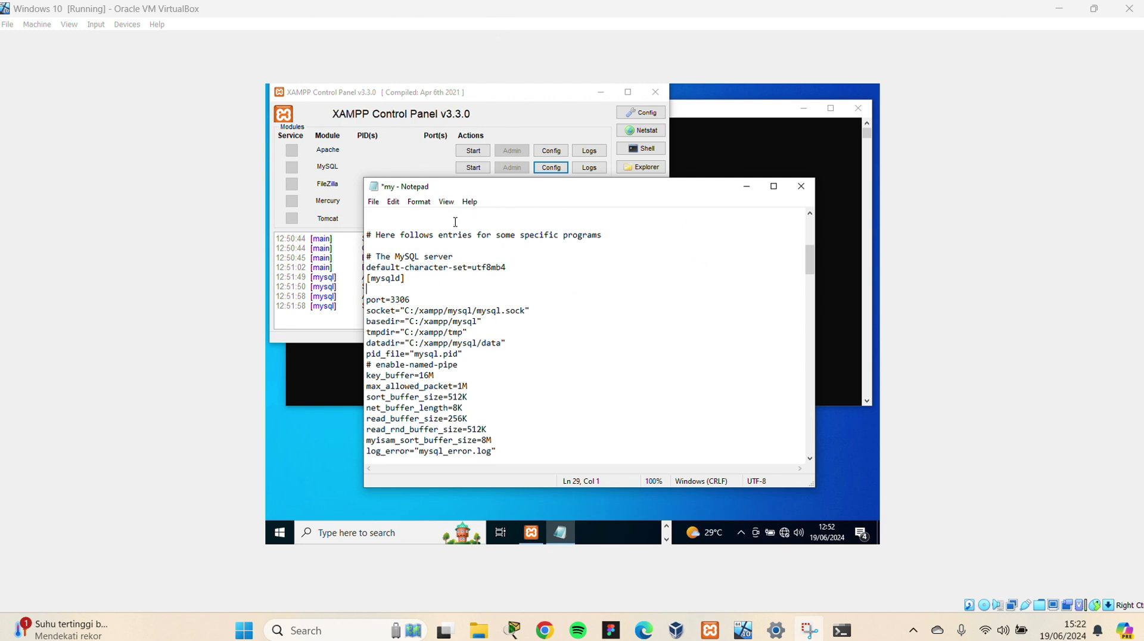
key(Return)
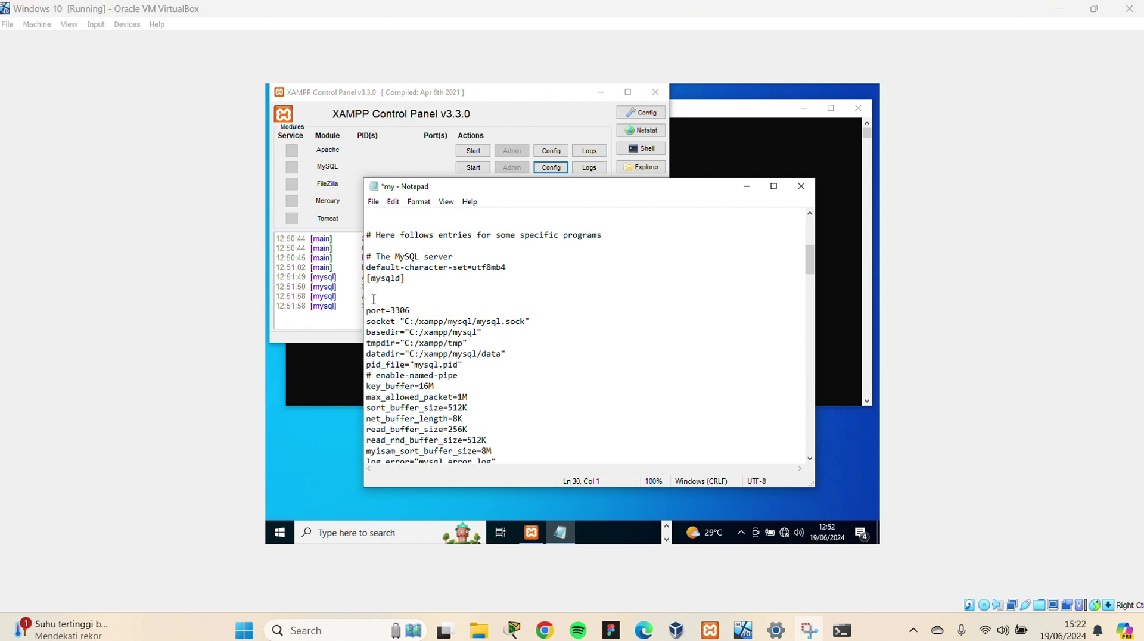
text(server)
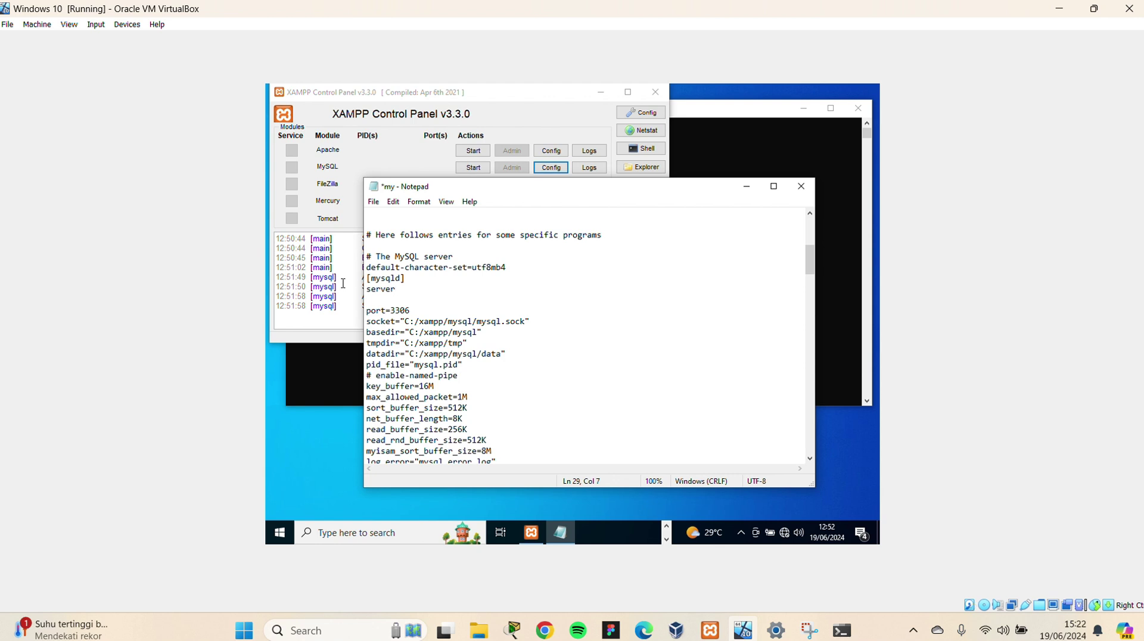
text(-id=23)
key(ctrl+s)
Close the configuration file, start MySQL in XAMPP, and close the XAMPP Control Panel
click(811, 190)
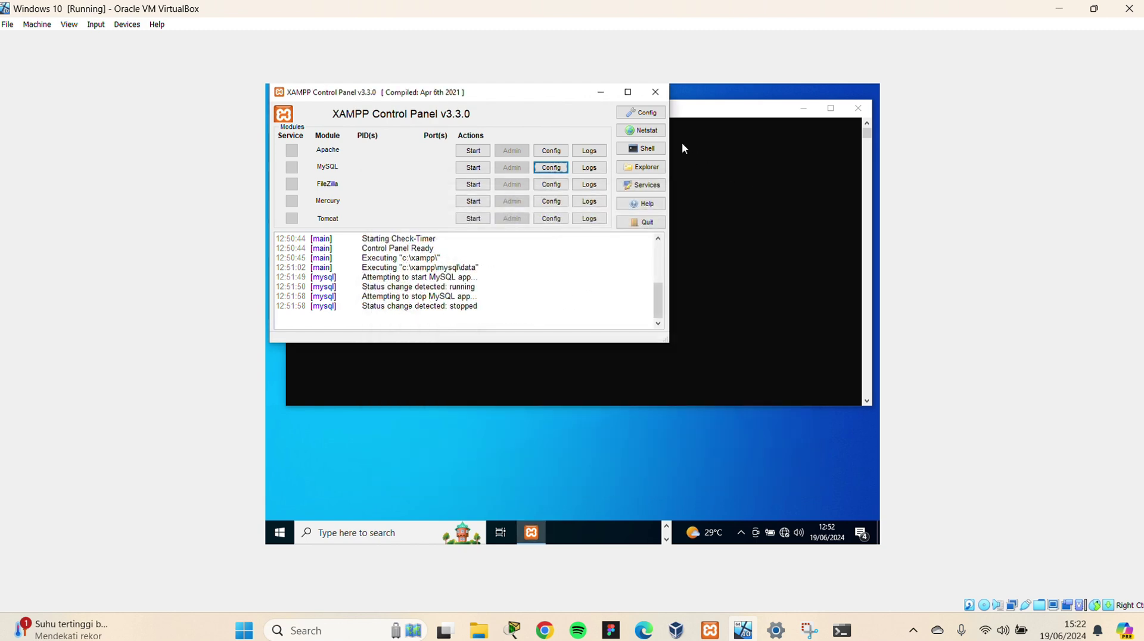
click(461, 168)
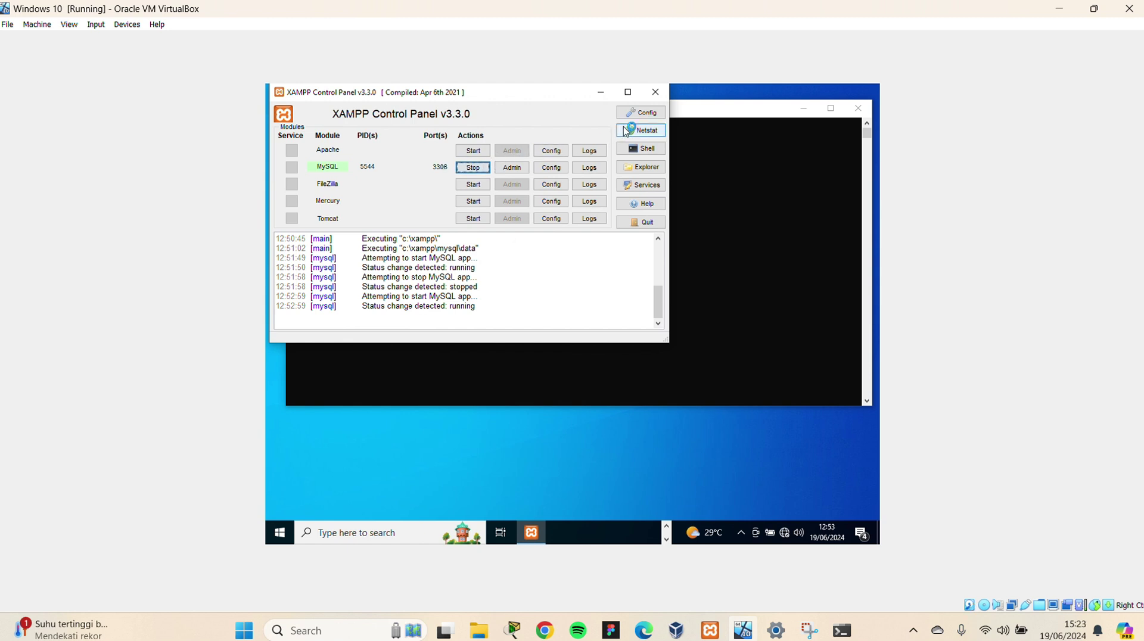
click(656, 92)
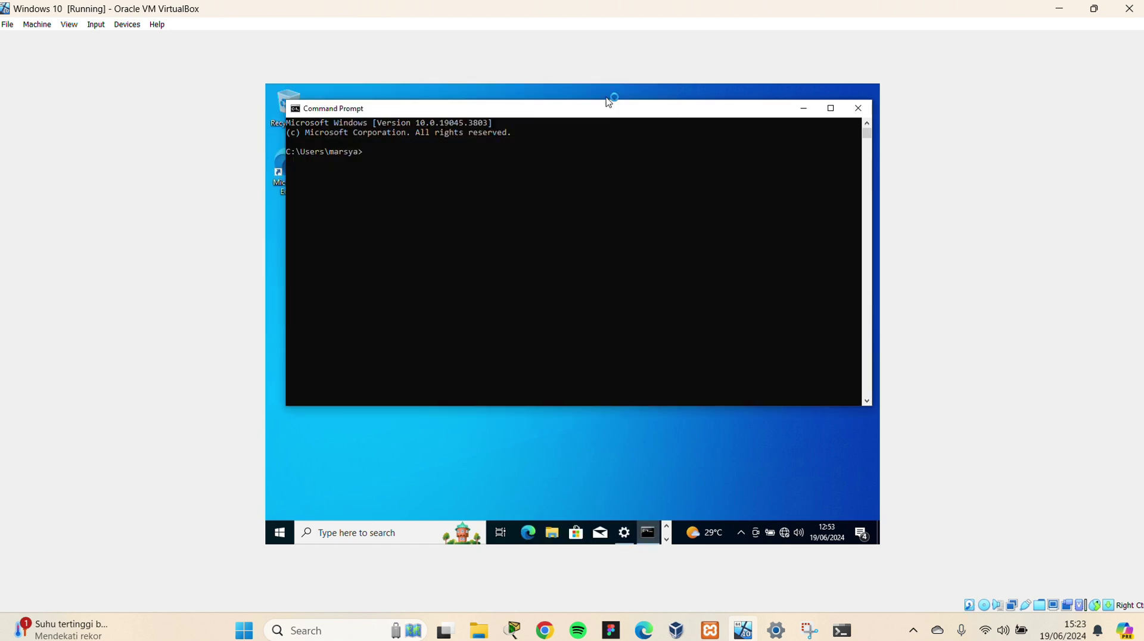
In the guest Command Prompt, change to C:\xampp\mysql\bin and run mysql -u root
click(382, 152)
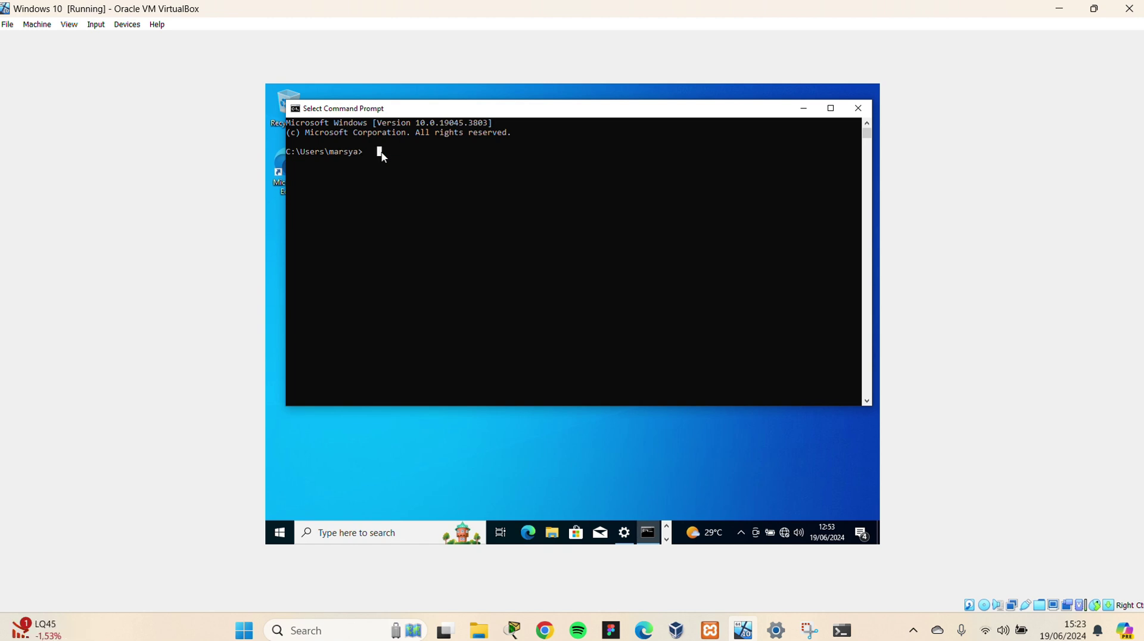
key(Escape)
click(505, 31)
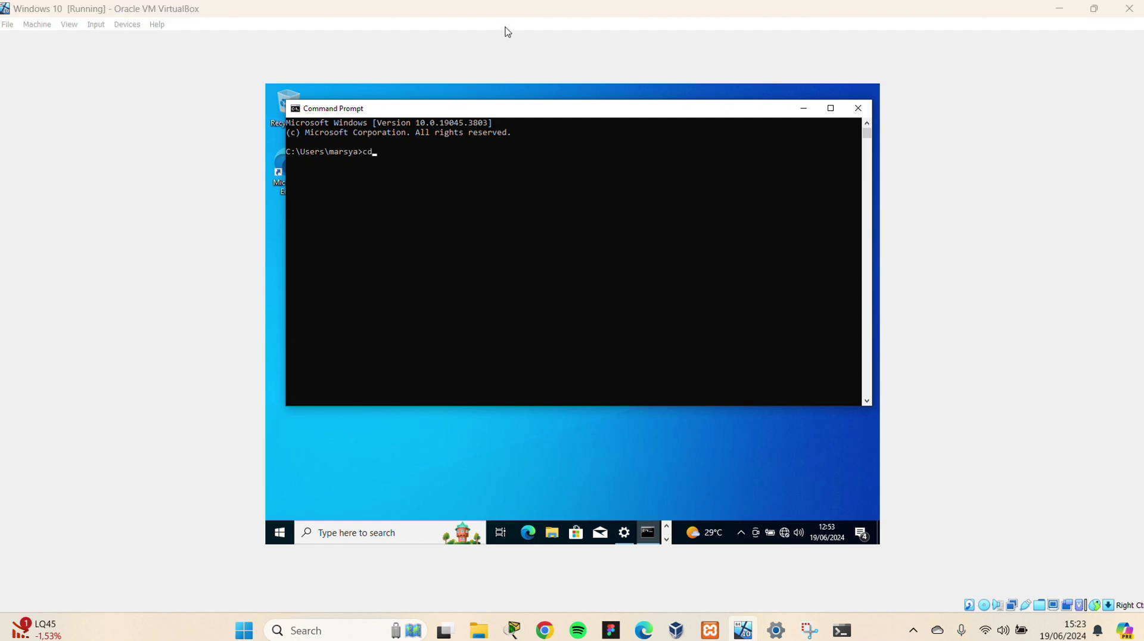
click(432, 157)
text(/)
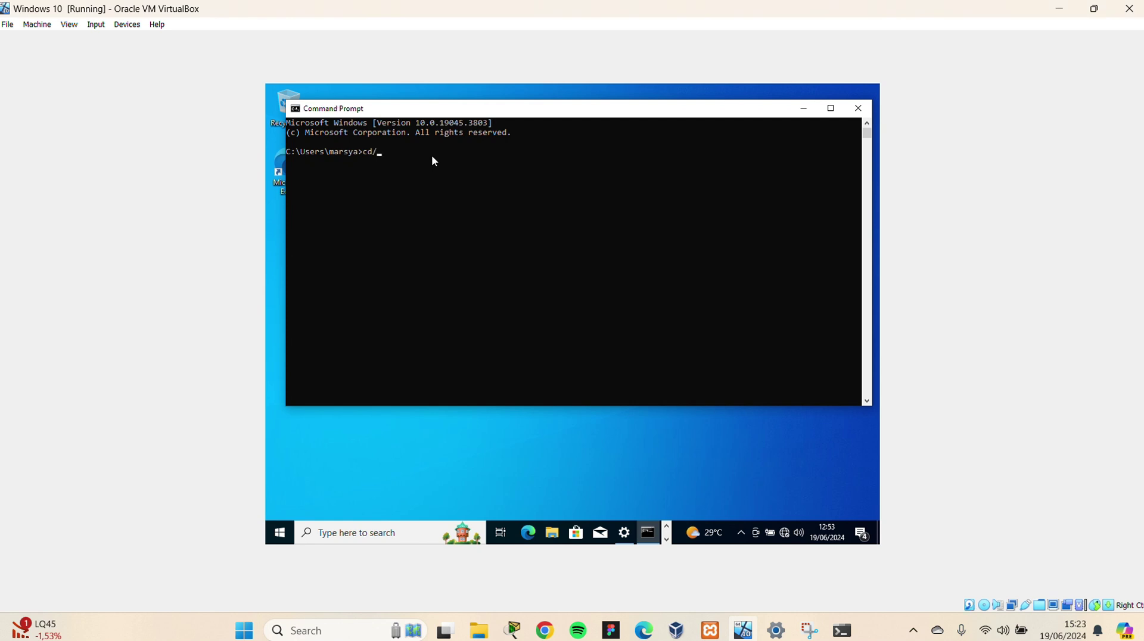
key(BackSpace)
text(/xampp/mysql/bin)
key(Return)
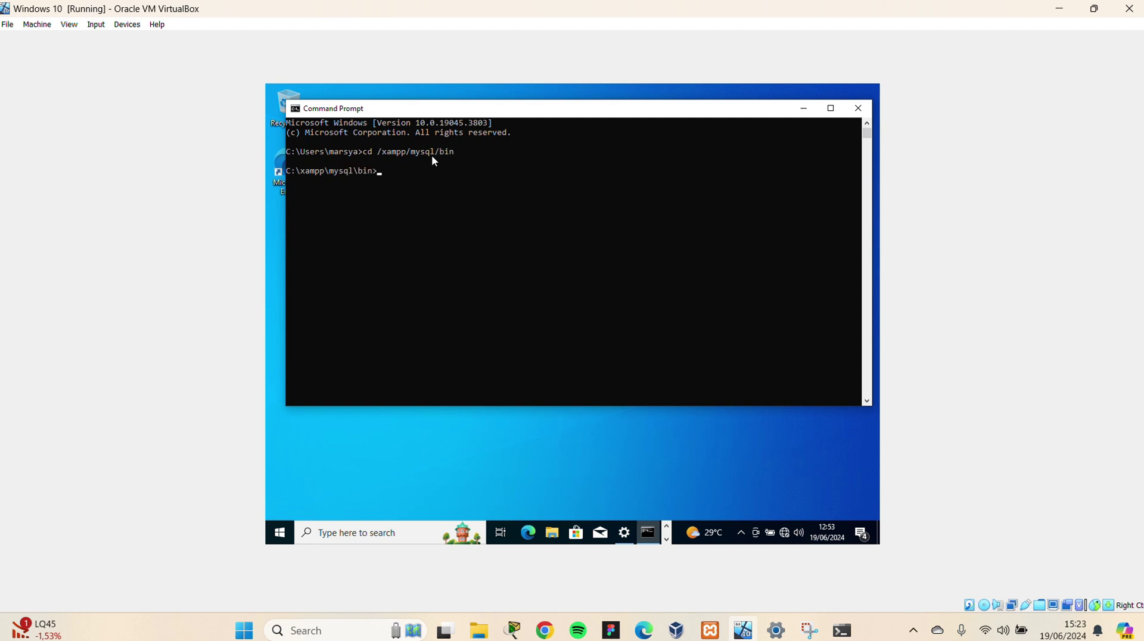
text(mysql -u root)
key(Return)
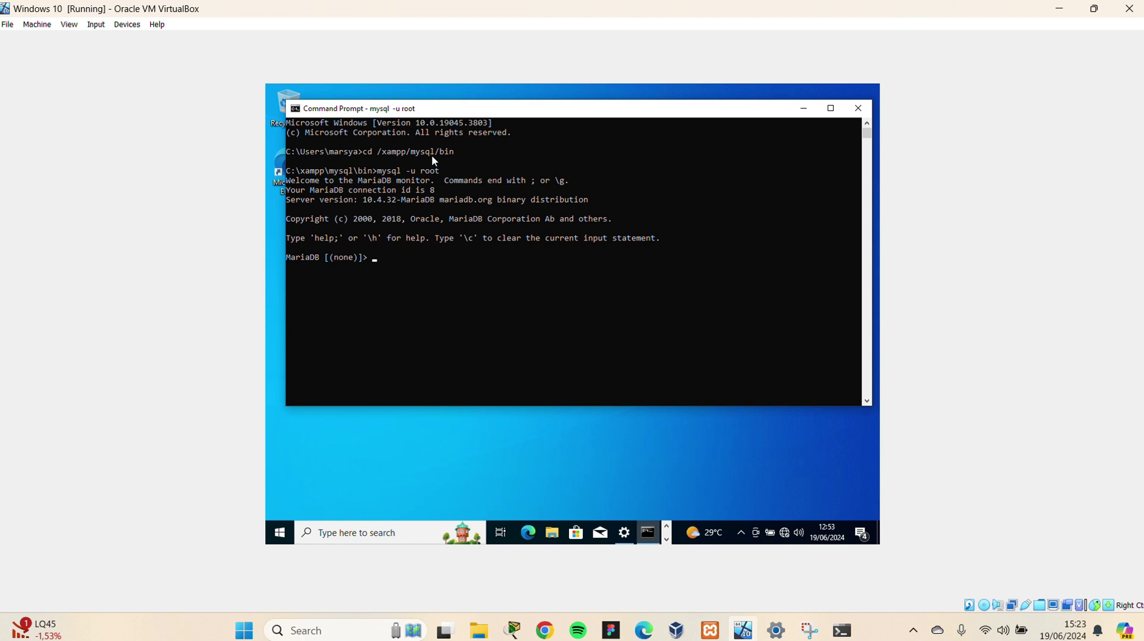
Close the old consoles and launch a fresh Command Prompt inside the guest VM
click(858, 108)
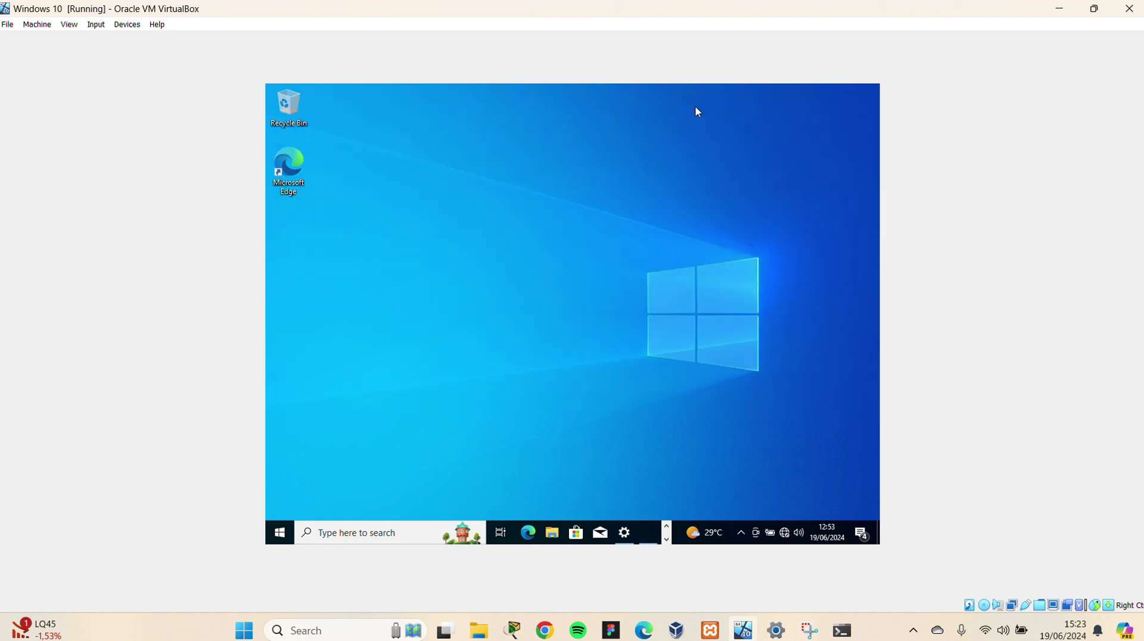
click(497, 18)
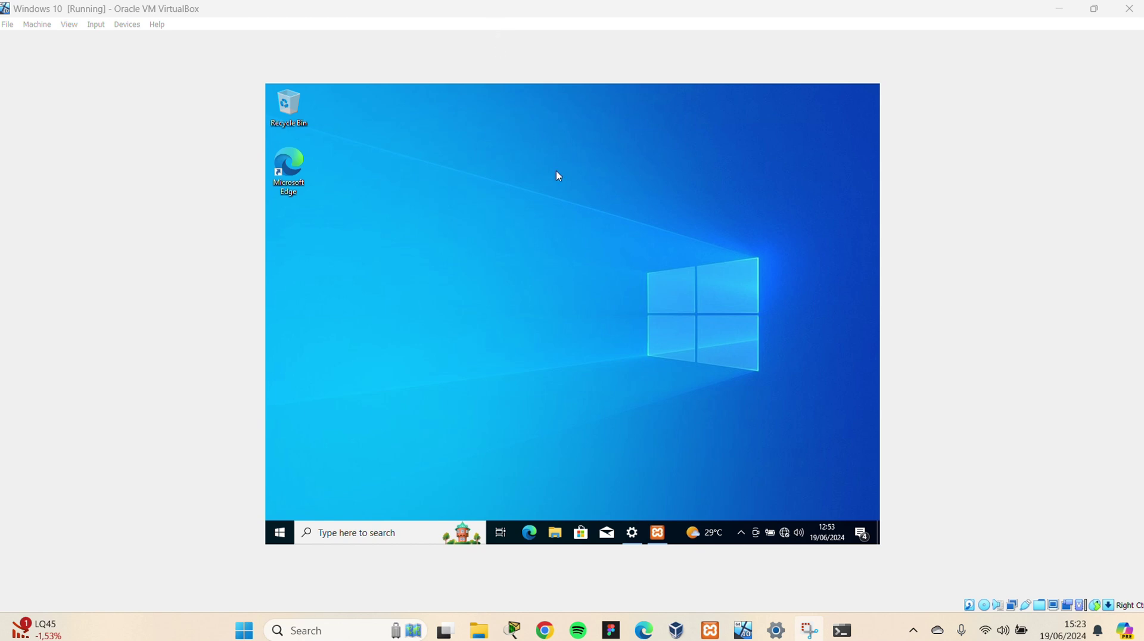
key(super)
text(cmd)
key(Return)
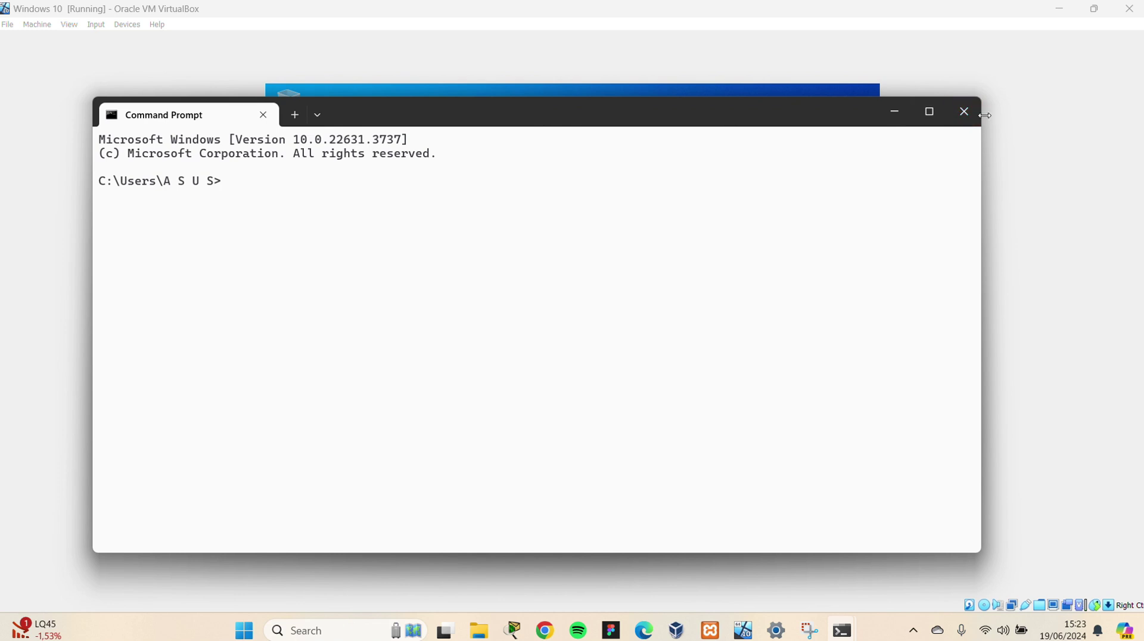
click(964, 112)
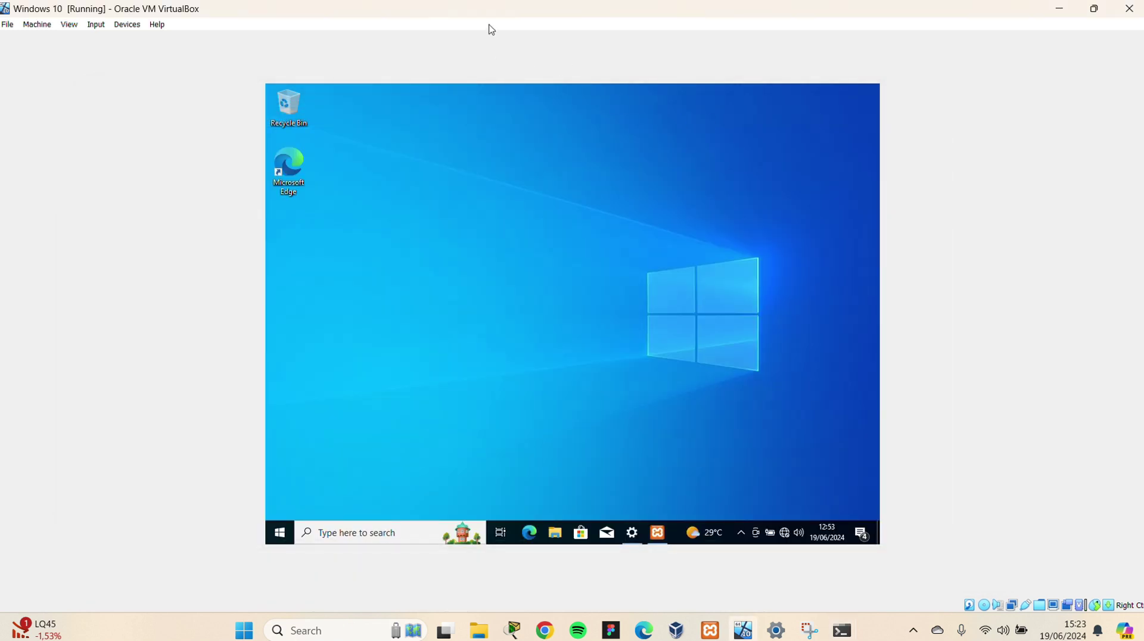
click(423, 529)
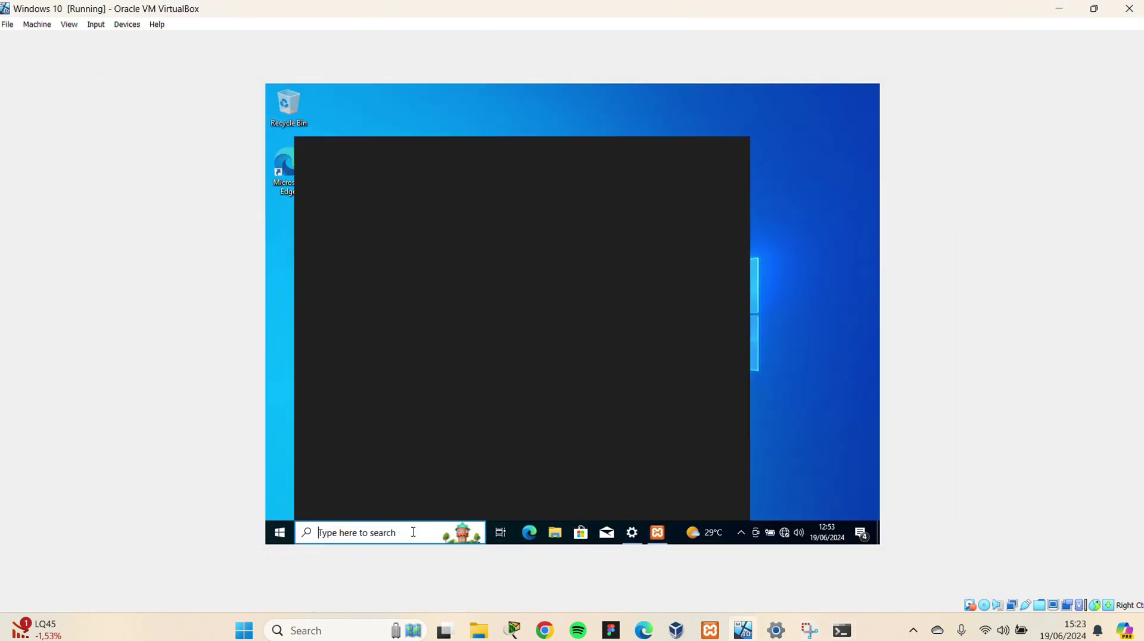
text(com)
key(Return)
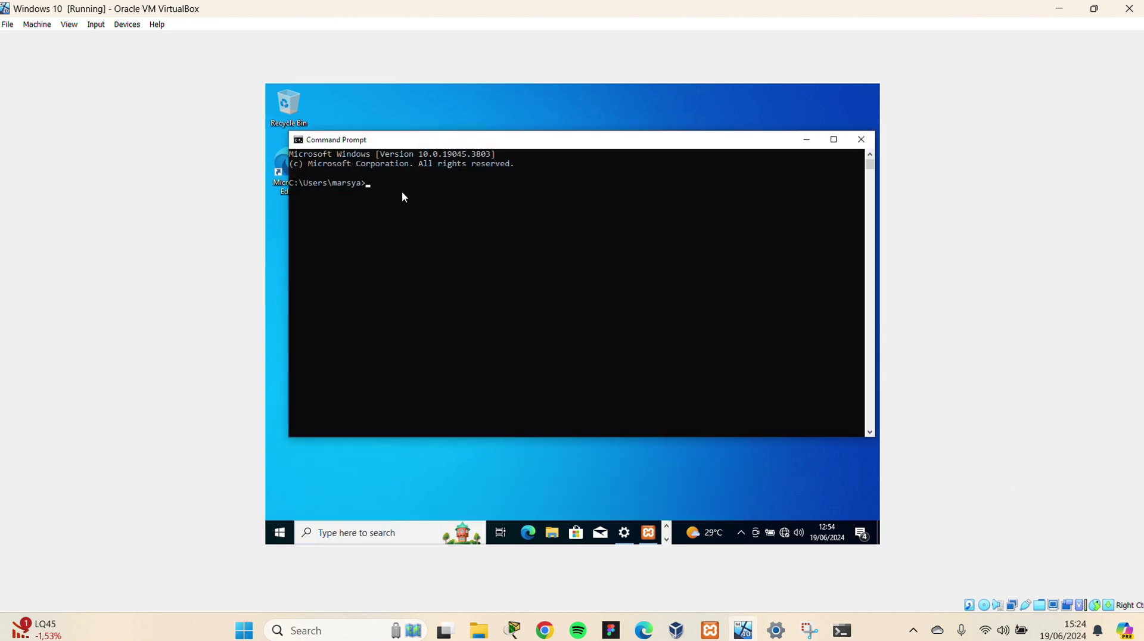
Change to /xampp/mysql/bin and run mysql -u root to reach the MariaDB prompt
text(cd /)
text(xampp/mysql/bin)
key(Return)
text(mysql)
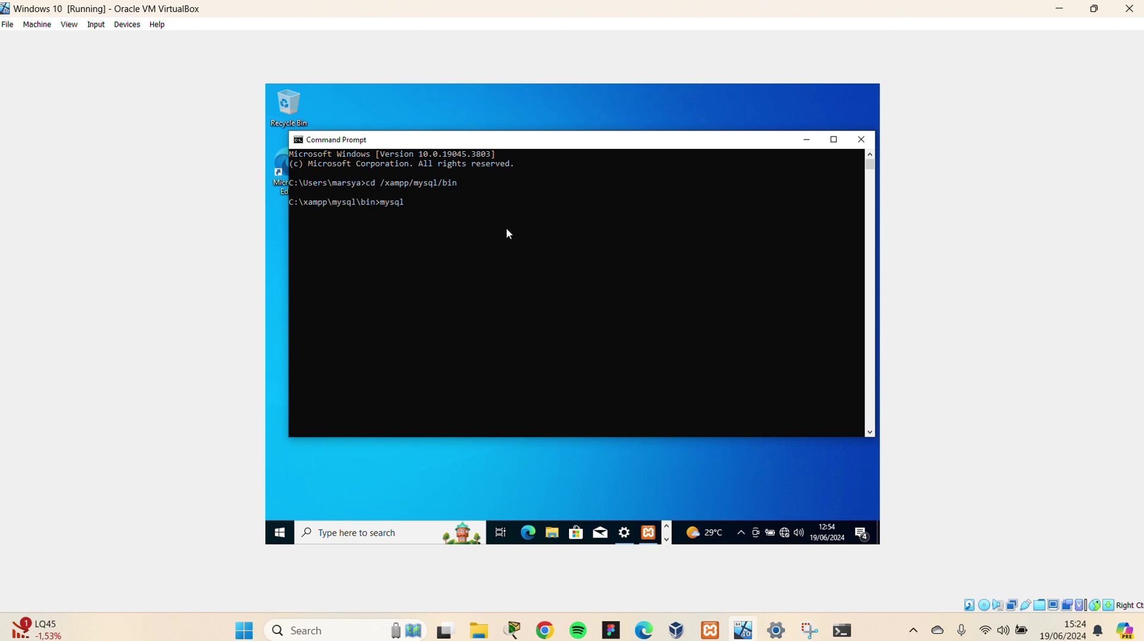
text( -u root)
key(Return)
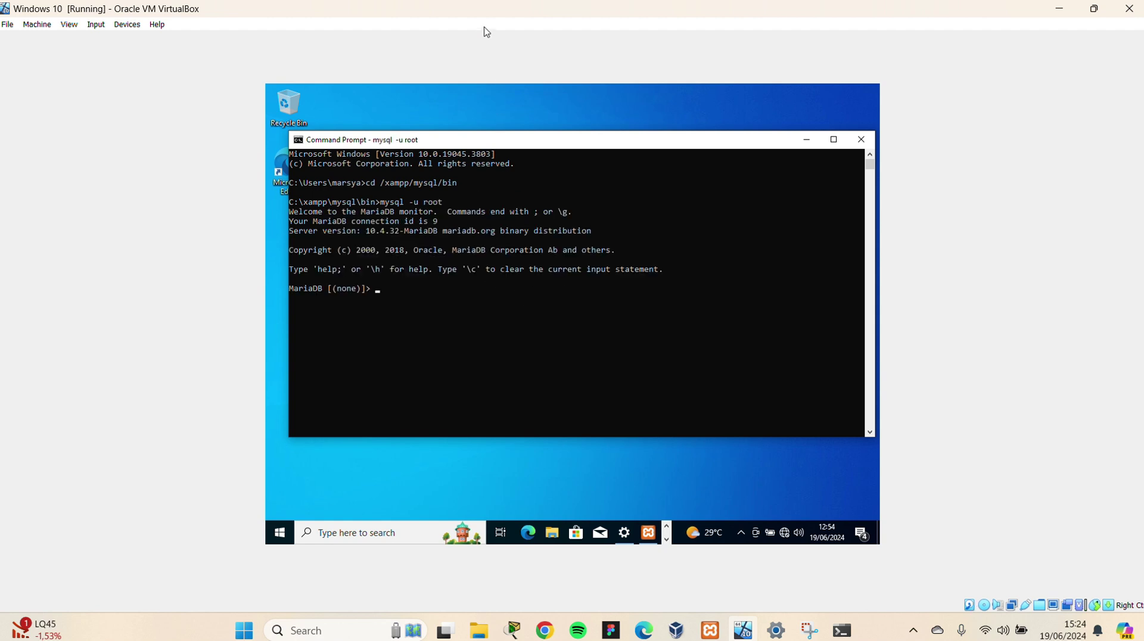
click(483, 27)
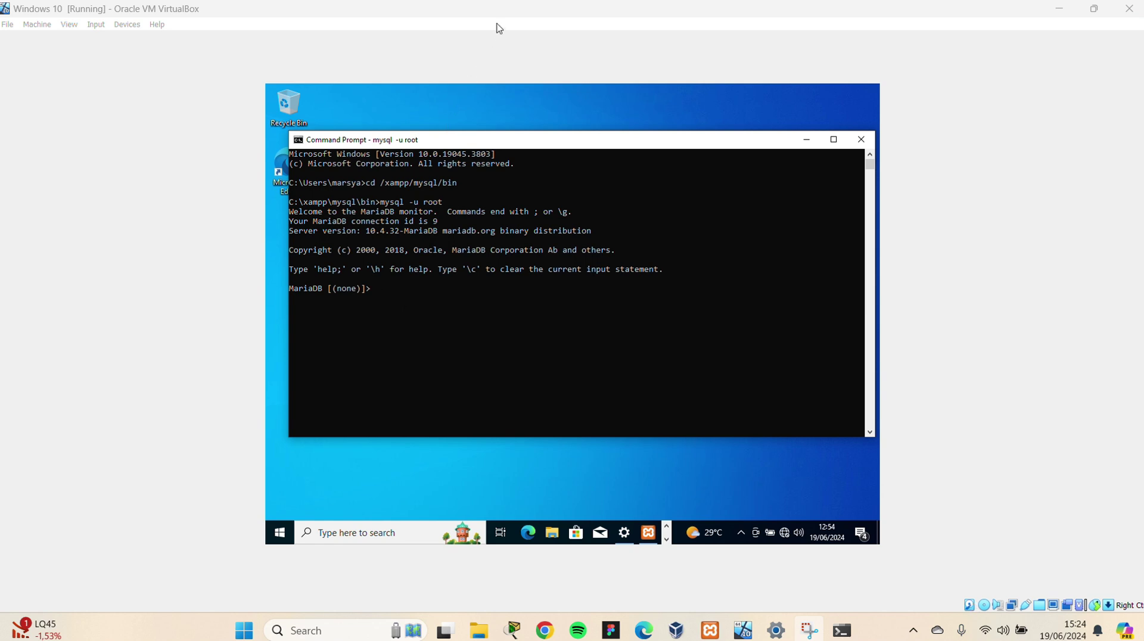
click(434, 288)
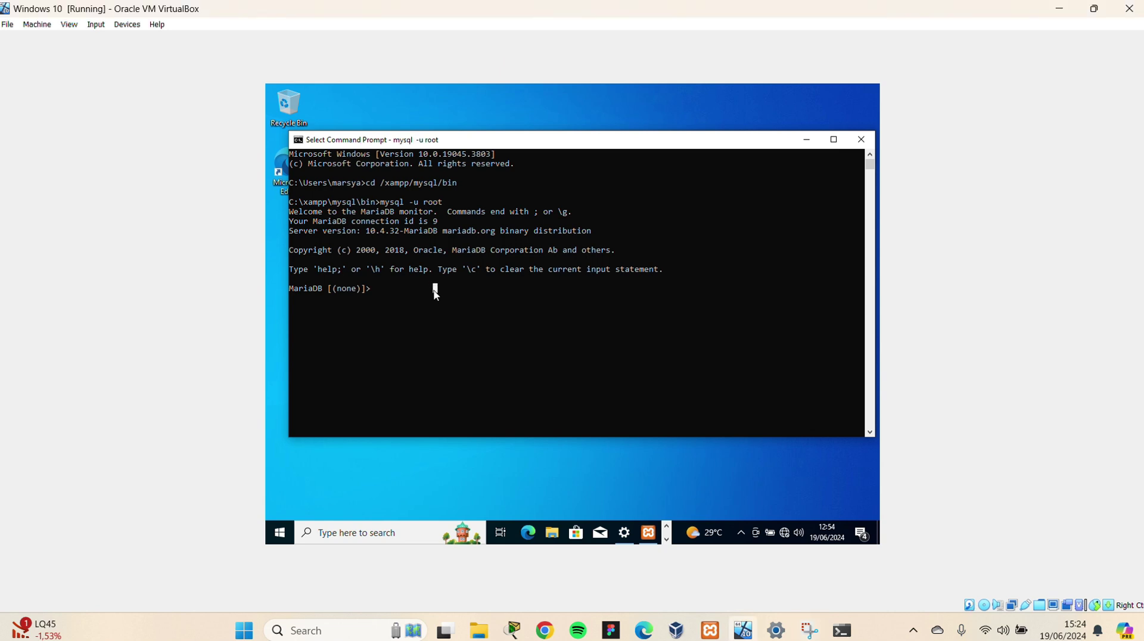
Run STOP SLAVE; at the MariaDB prompt, then start typing CHANGE MASTER TO MASTER_HOST
click(377, 289)
text(s)
key(BackSpace)
text(D)
key(BackSpace)
text(STOP SLAV)
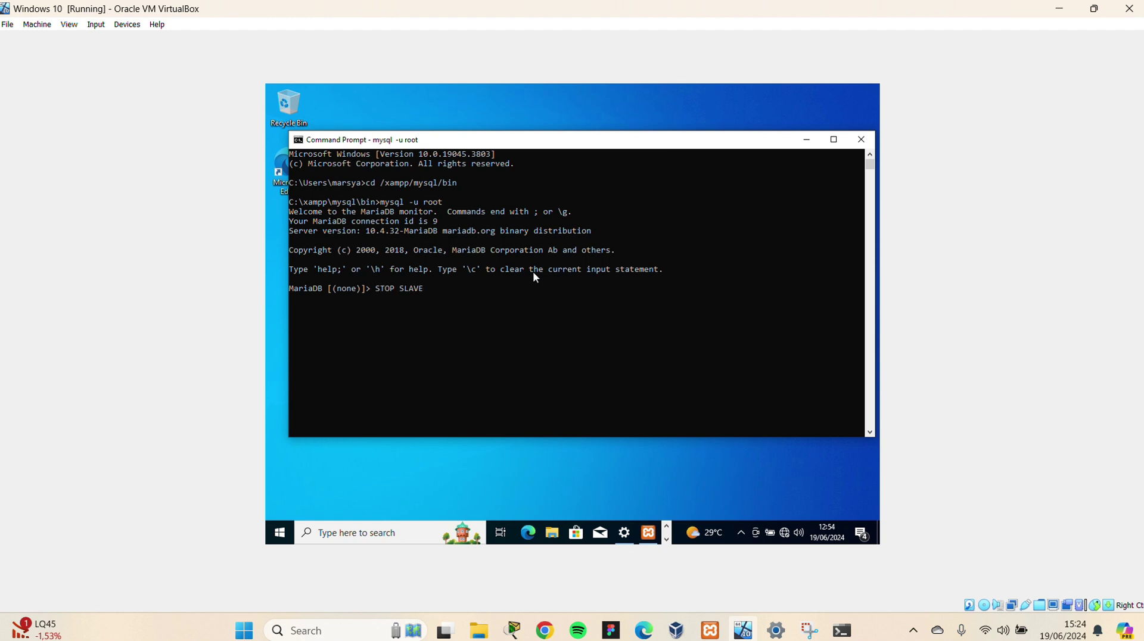
text(E;)
key(Return)
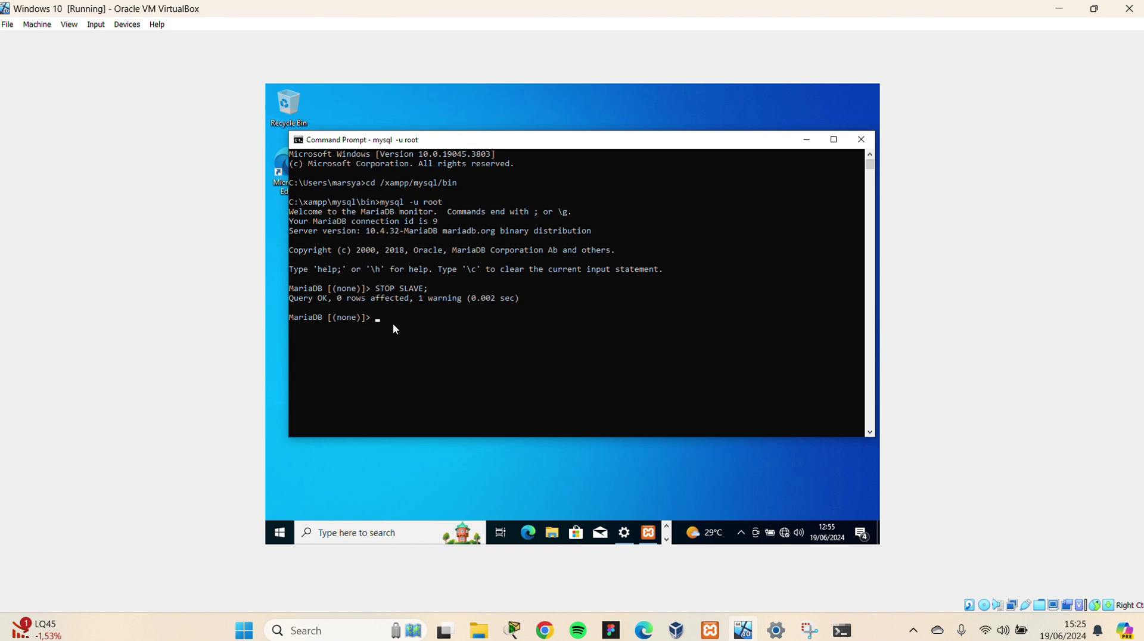
text(CHAG)
text(GE )
text(MASTER T)
text(O M)
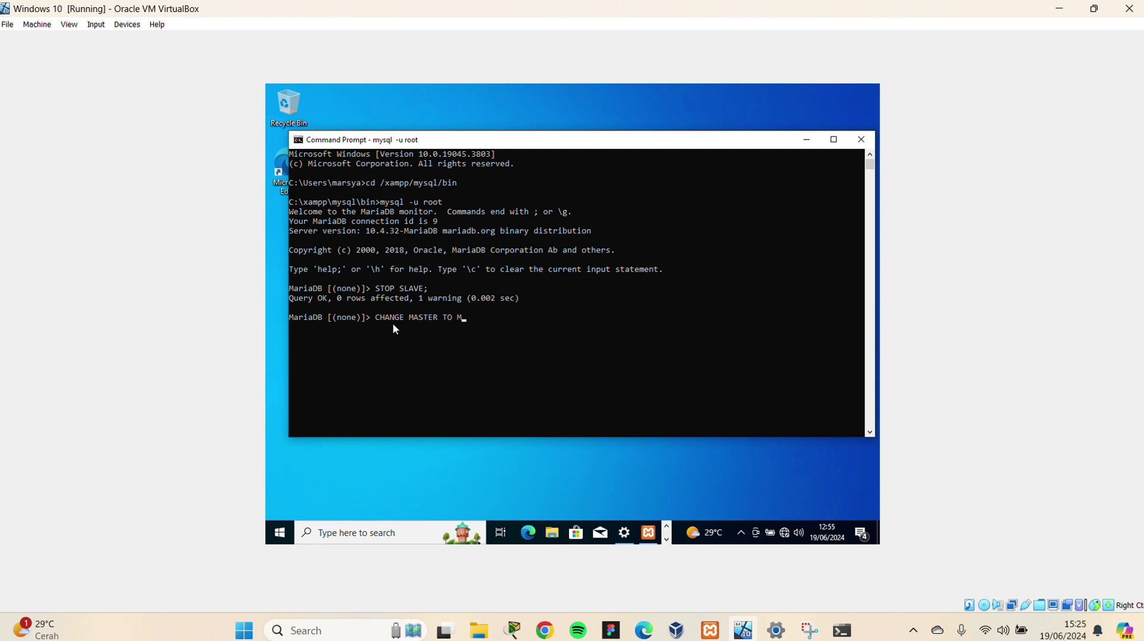
text(ASTER_HOST=')
Open the IP address notes and select the master IP 192.168.56.102
click(498, 23)
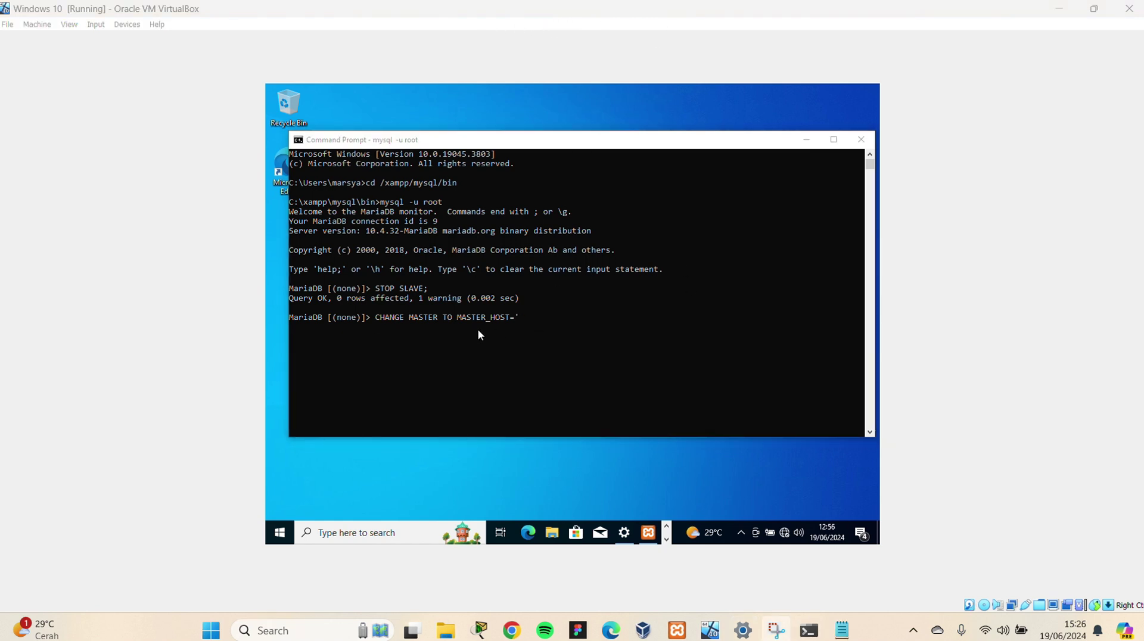
click(537, 320)
click(839, 637)
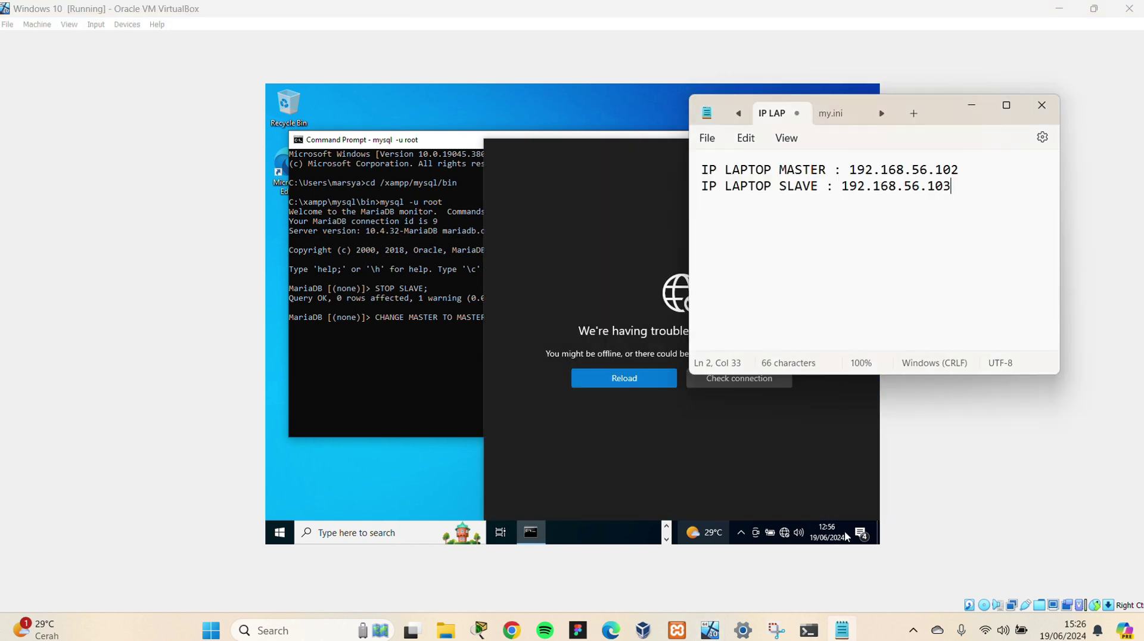
click(459, 460)
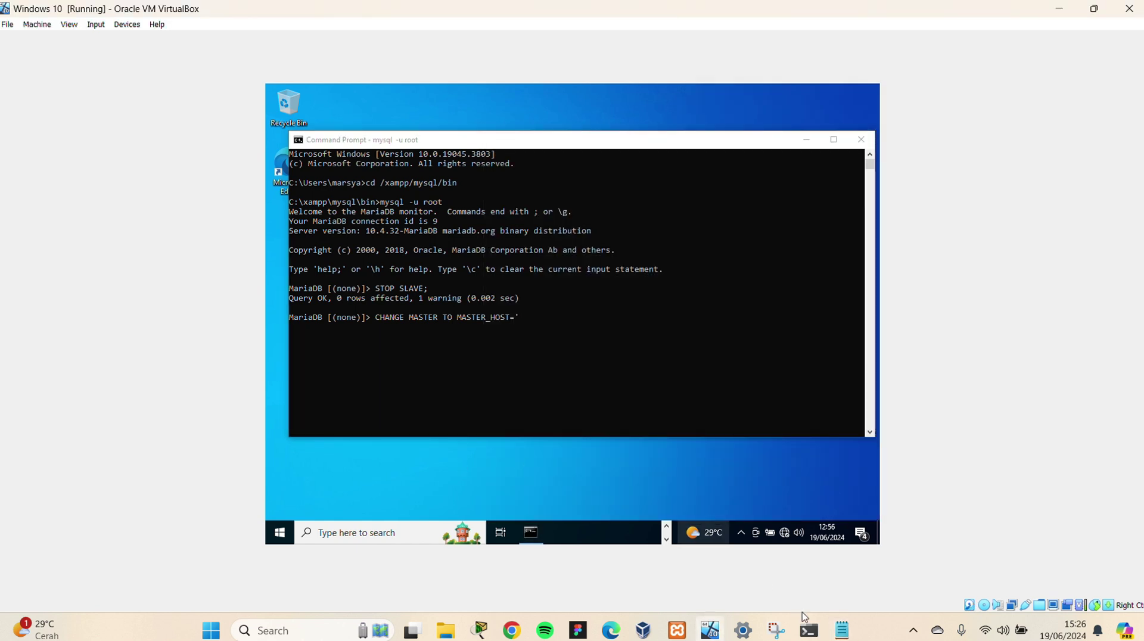
click(842, 630)
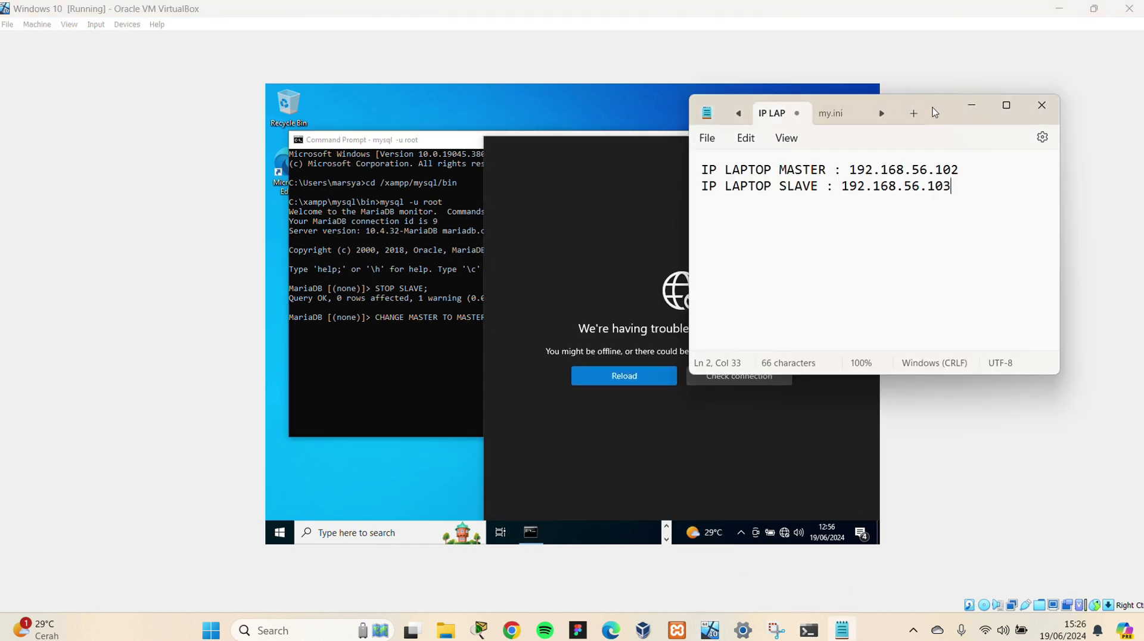
click(959, 170)
drag(959, 171, 853, 174)
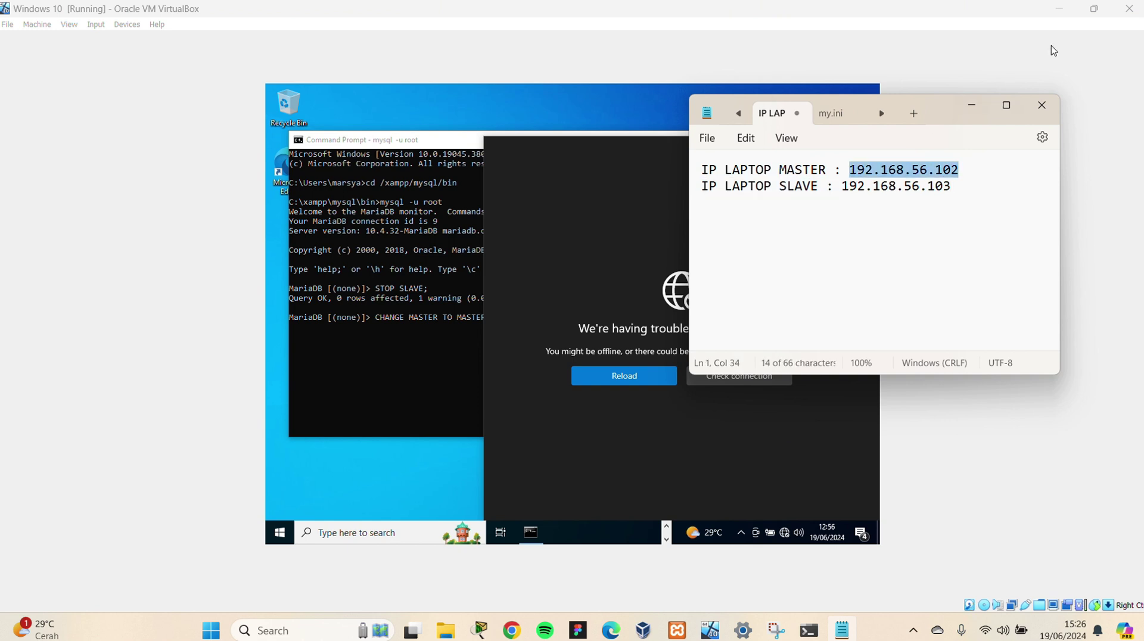
click(972, 106)
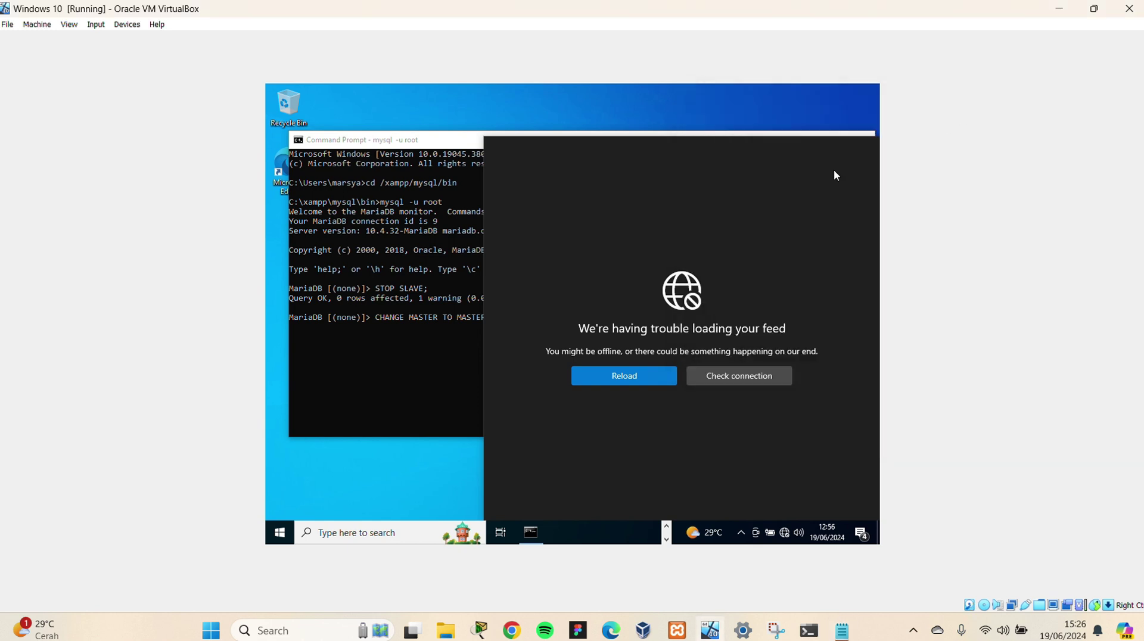
In the guest console, enter MASTER_HOST='192.168.56.102, checking the address against the notes
click(433, 422)
click(533, 319)
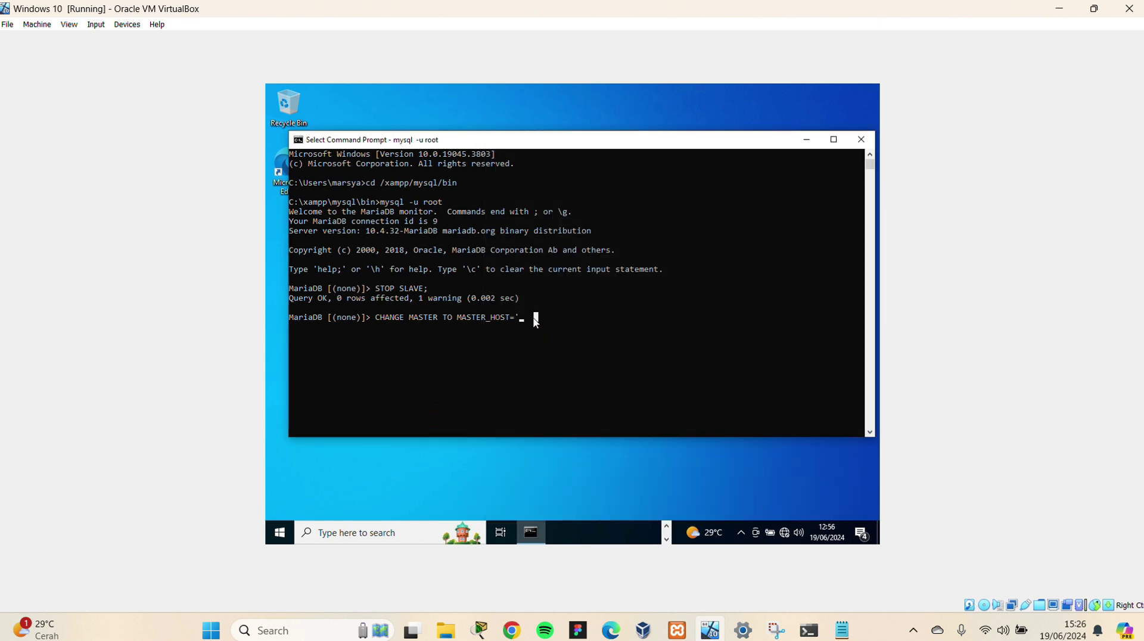
click(525, 318)
key(BackSpace)
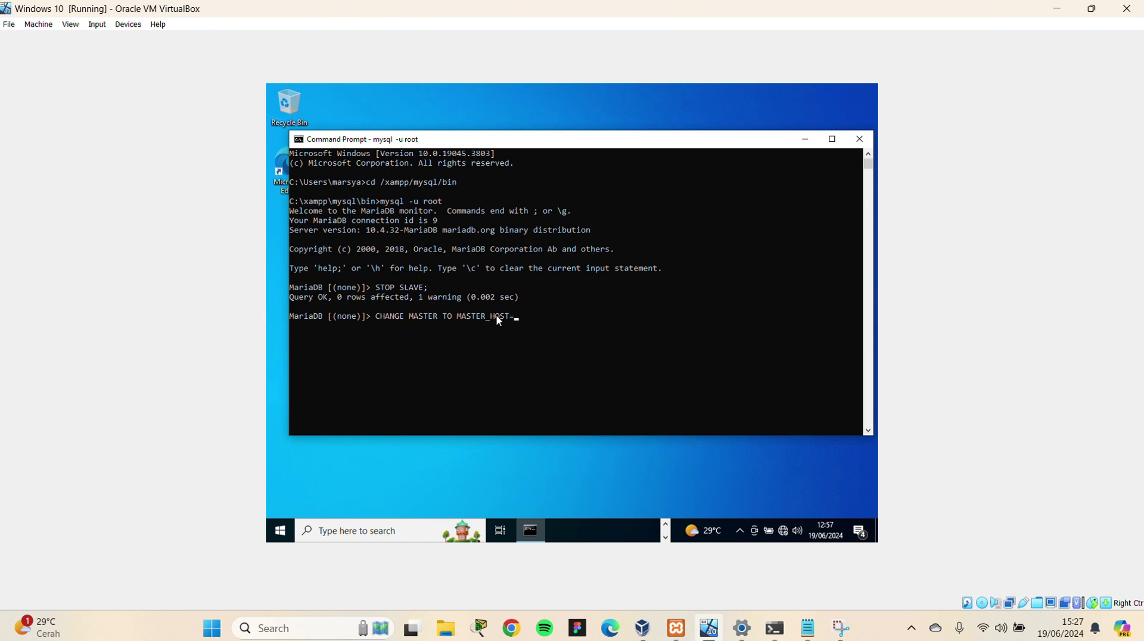
click(497, 29)
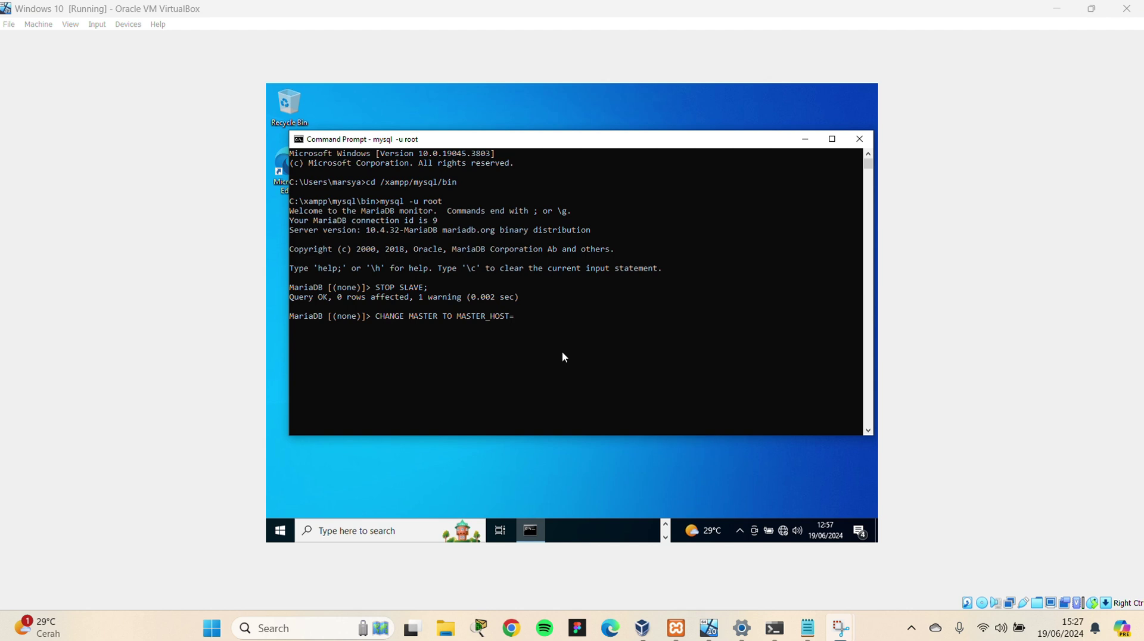
click(523, 308)
text(')
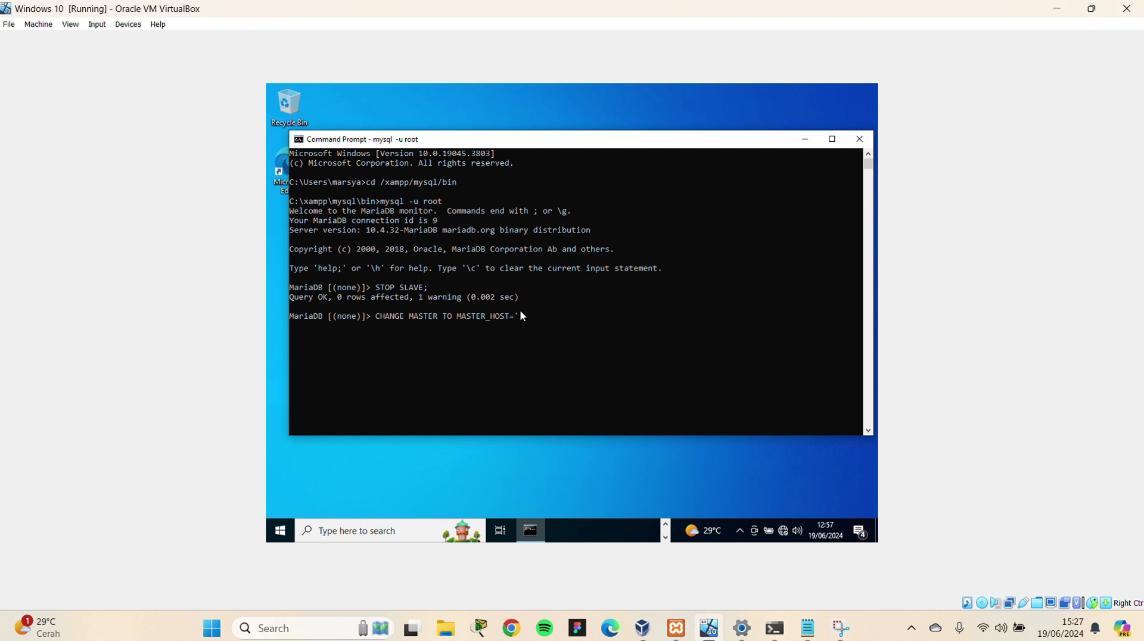
click(811, 630)
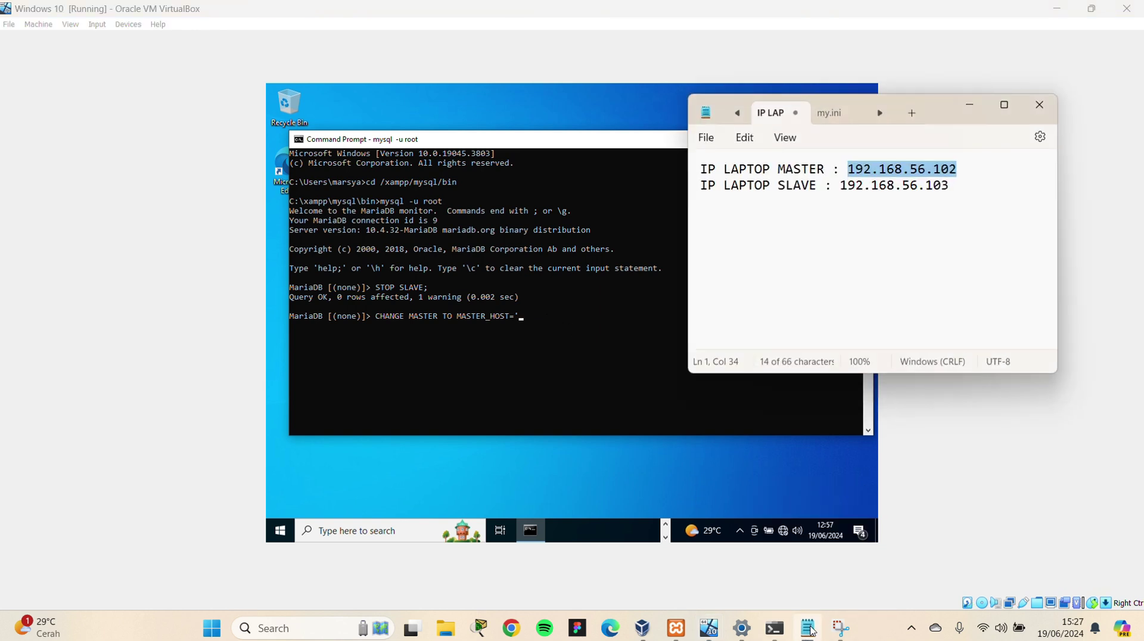
click(522, 322)
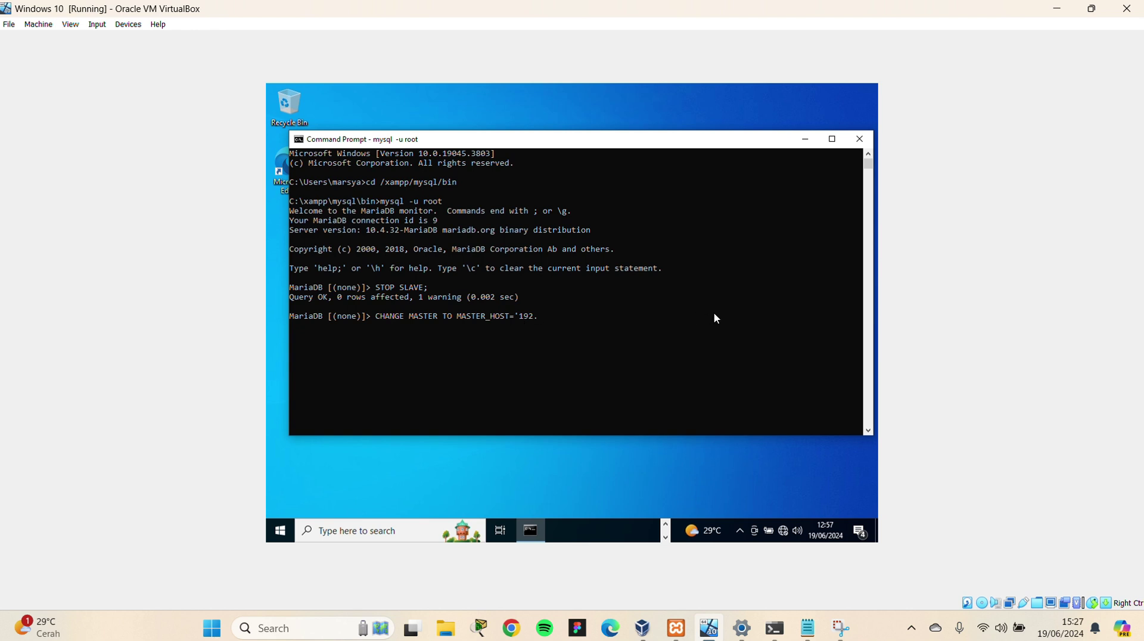
text(168.56.102)
click(808, 630)
click(808, 633)
Add MASTER_USER and MASTER_PASSWORD with the replication user's credentials, then begin MASTER_LOG_FILE
text(',     -> )
text(MASTER)
text(_USER)
text(='MARSYA)
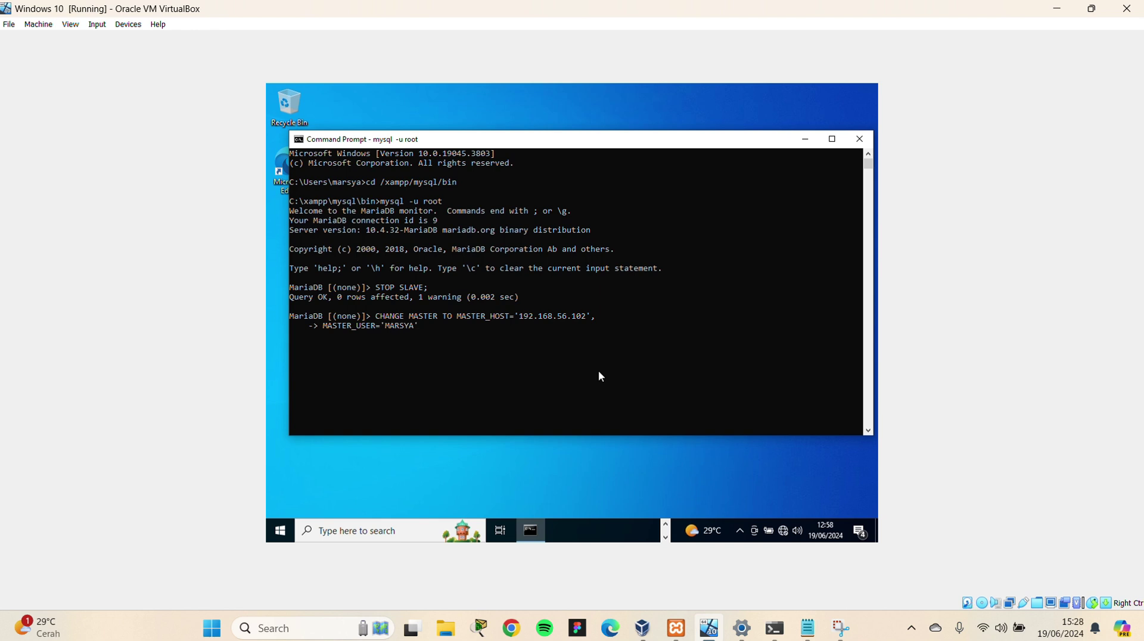
text(',     -> )
text(MASTER)
text(_PASSWORD)
text(=)
text(')
text(',     -> )
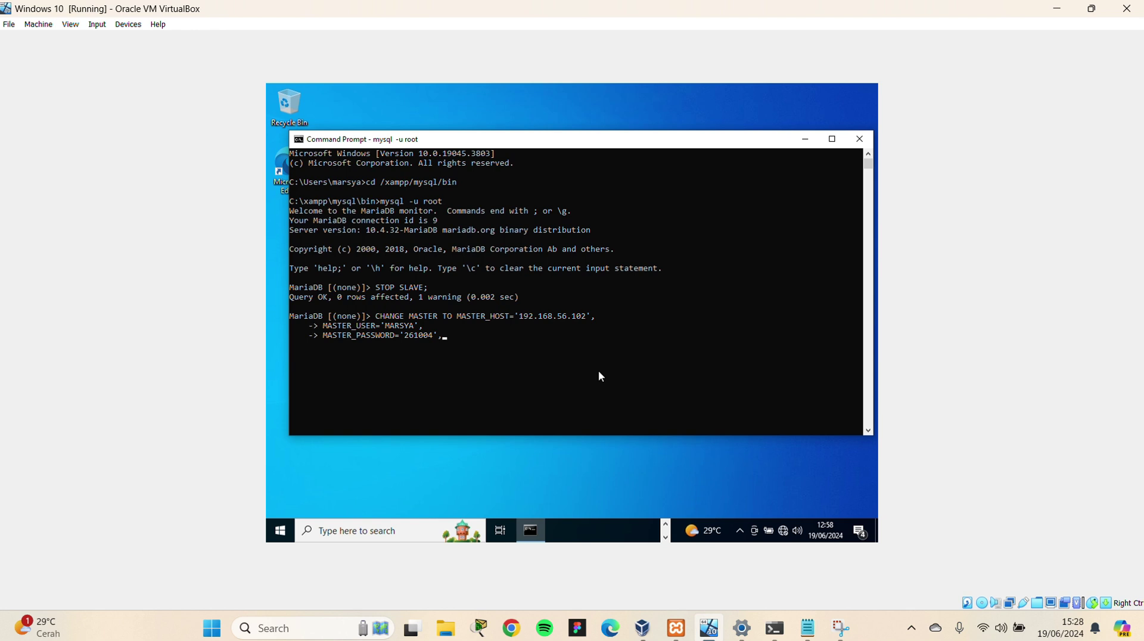
text(MASTER)
text(_LOG_FILE=)
Copy the binlog file name mysql-bin.000001 from the master's SHOW MASTER STATUS output
click(774, 629)
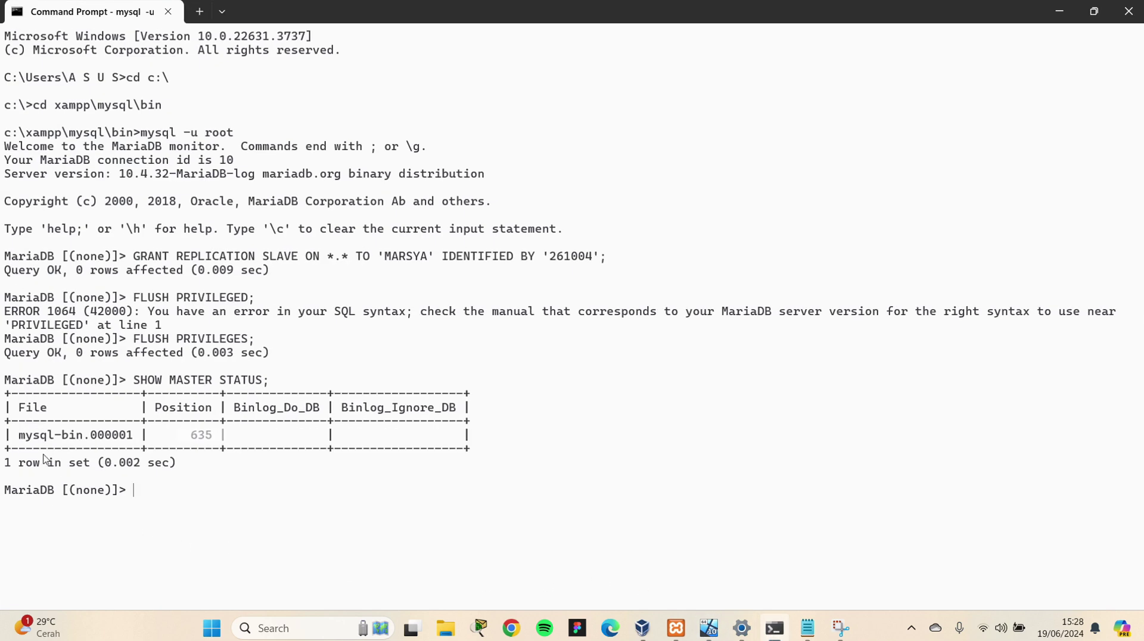
click(18, 435)
drag(19, 435, 136, 440)
key(ctrl+c)
mouse_move(801, 637)
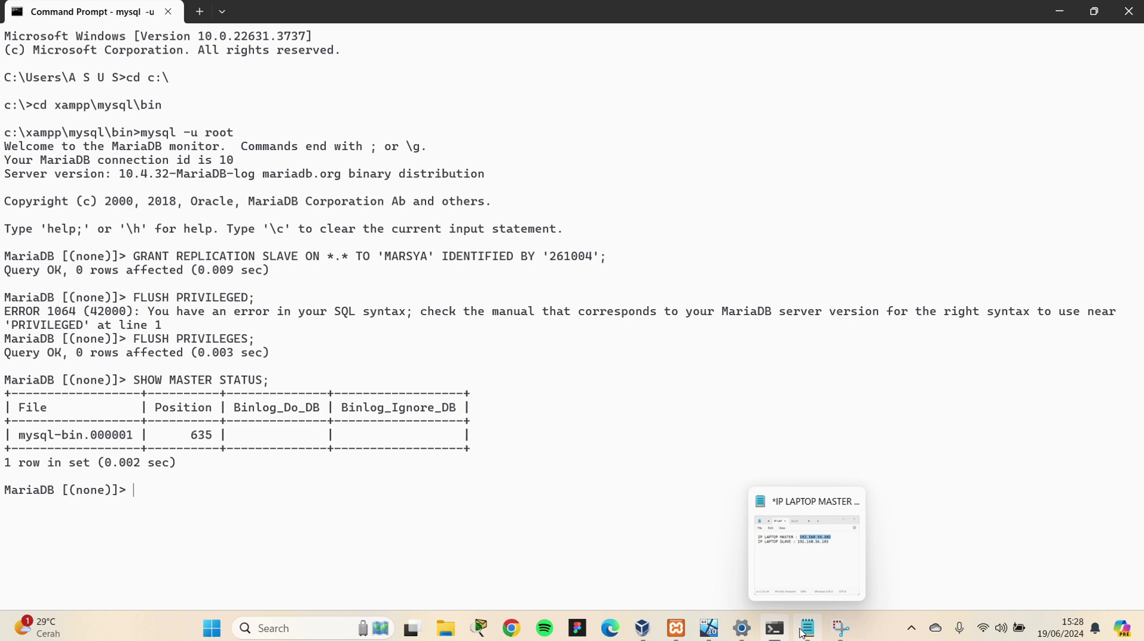
In the slave console, open the MASTER_LOG_FILE value with a quote, rechecking the master status
click(710, 629)
click(407, 349)
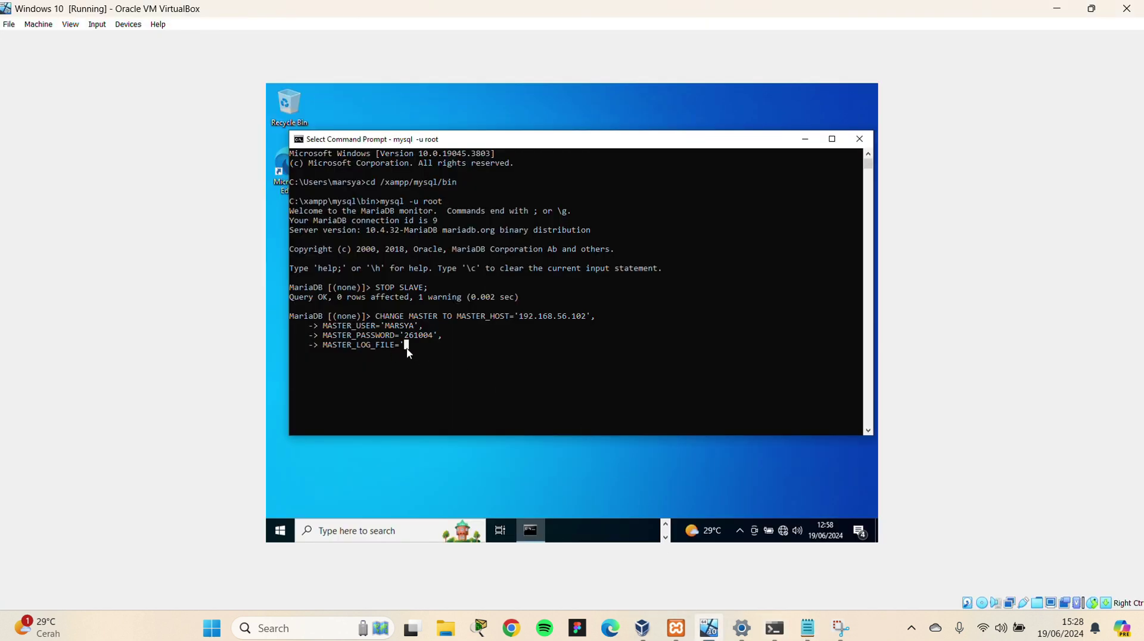
key(Escape)
text(')
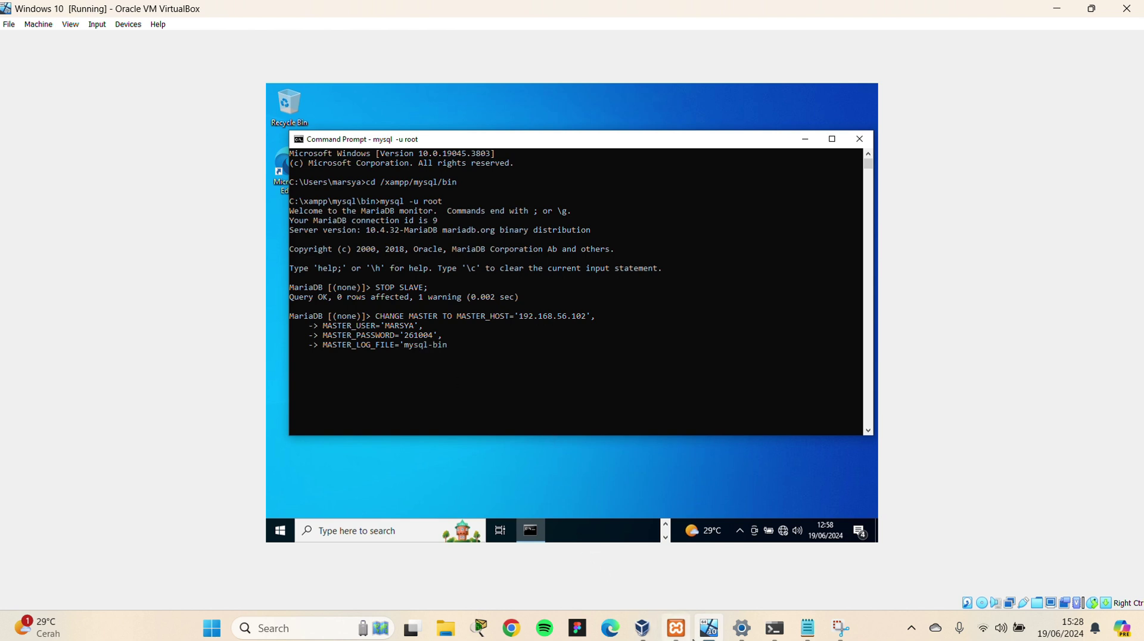
click(774, 627)
mouse_move(749, 617)
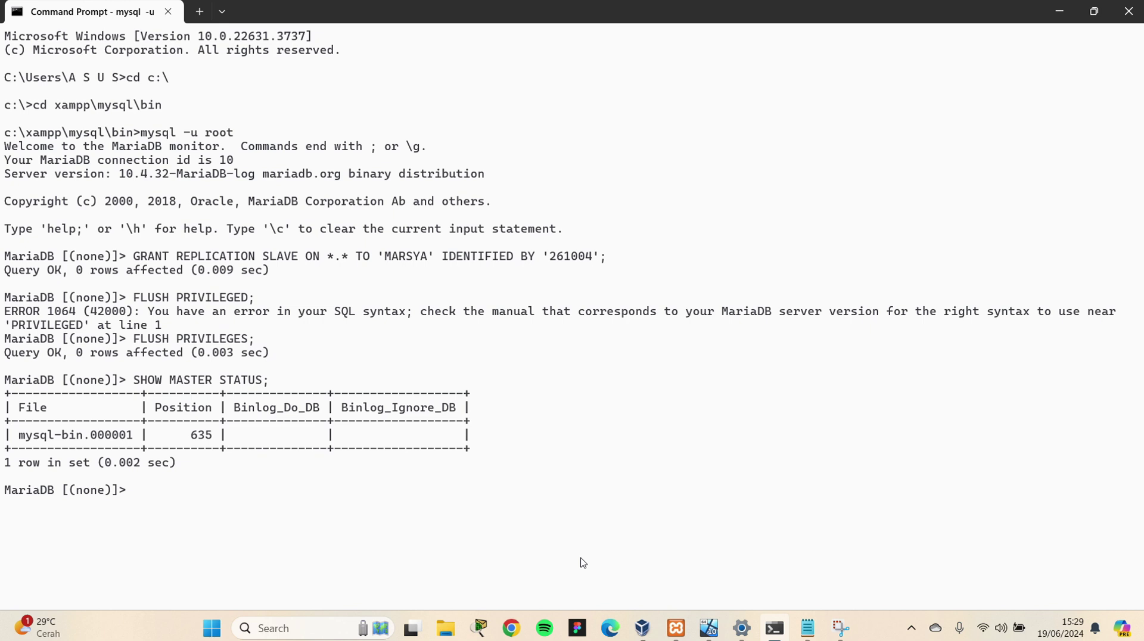
click(710, 627)
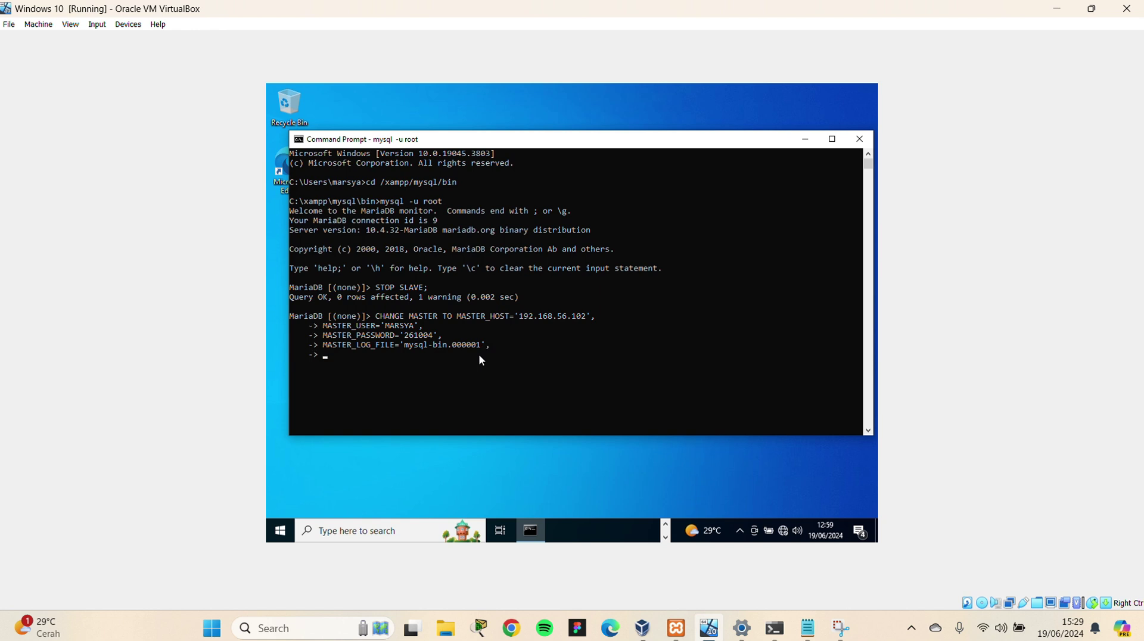
Add MASTER_LOG_POS= to the statement after reading position 635 from the master's status on the host
text(MASTER)
key(BackSpace)
text(_LOG_POS=)
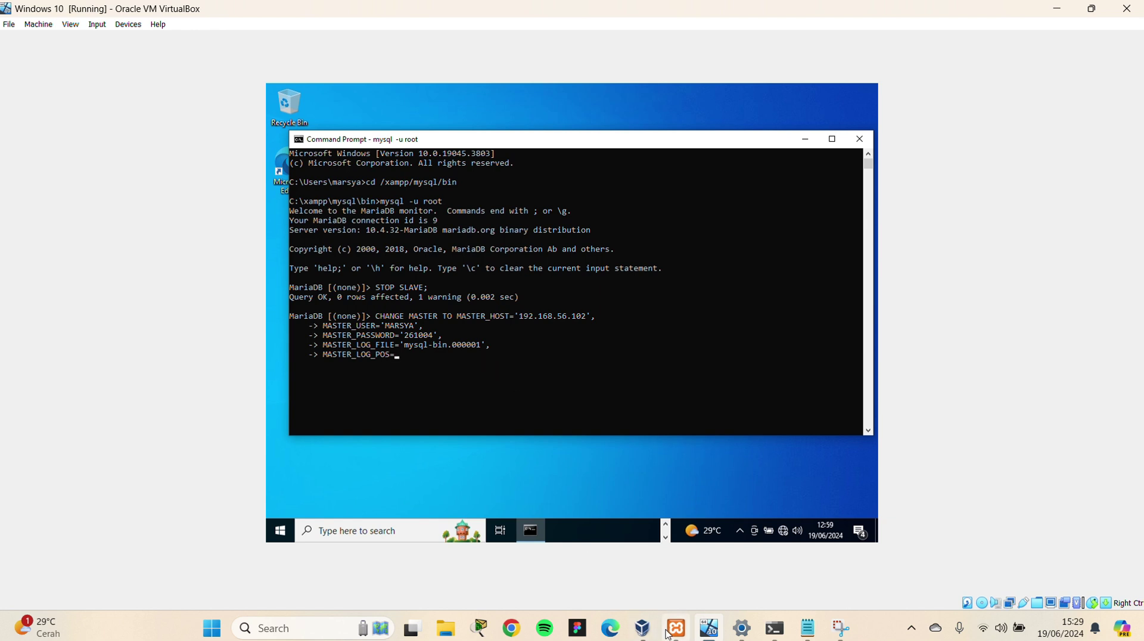
click(771, 633)
drag(183, 436, 213, 436)
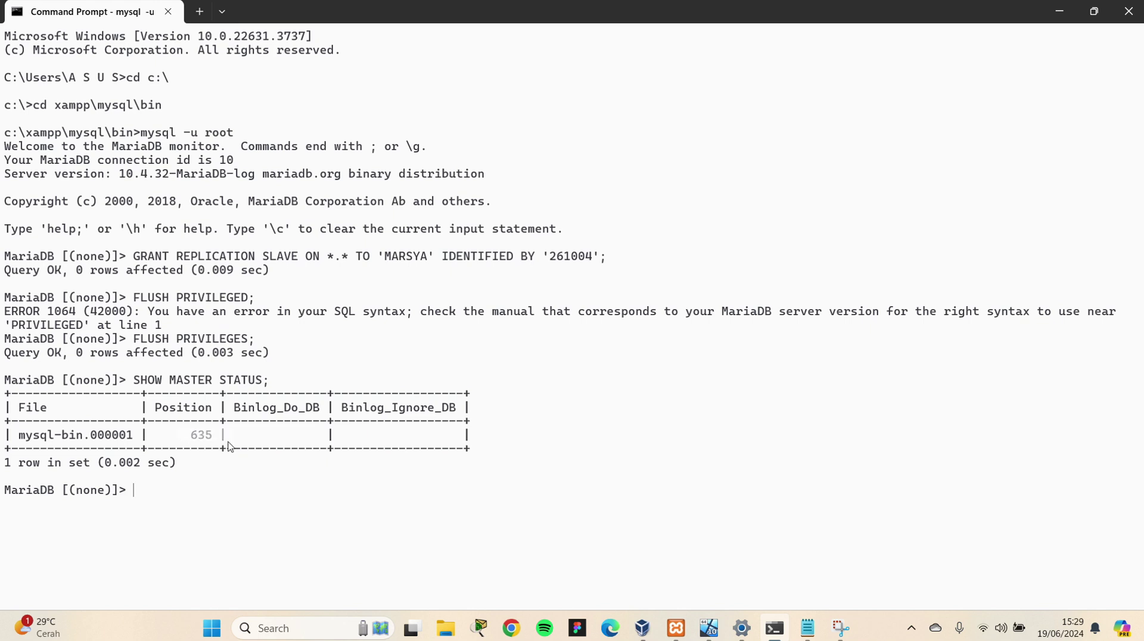
click(709, 628)
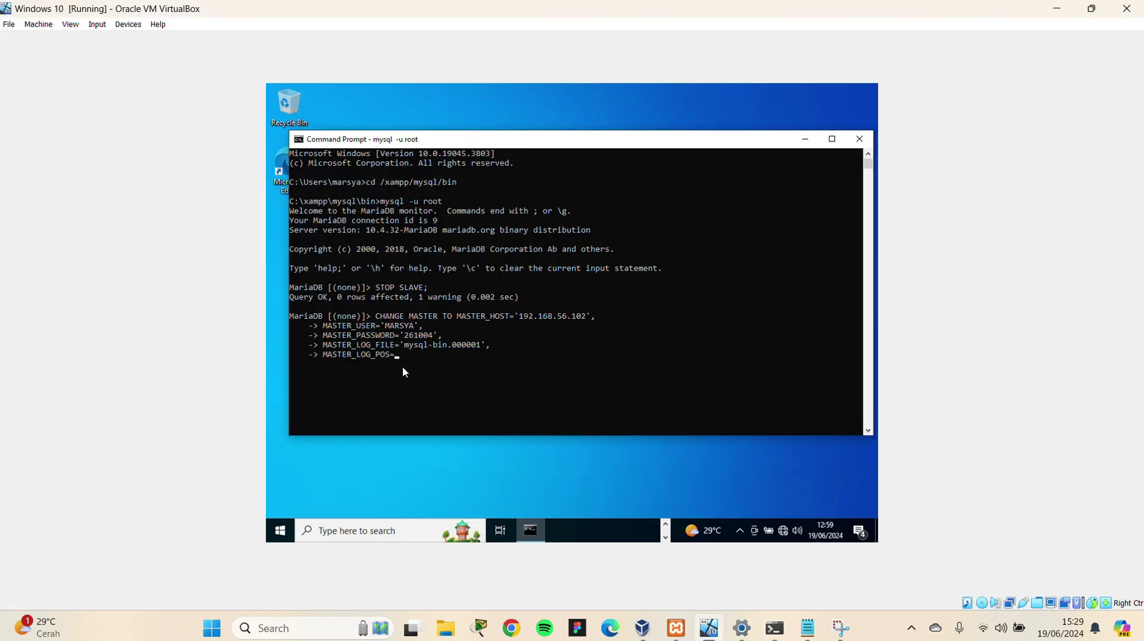
Finish the statement with MASTER_LOG_POS=635, run it, and start replication with START SLAVE
text(635;)
key(Return)
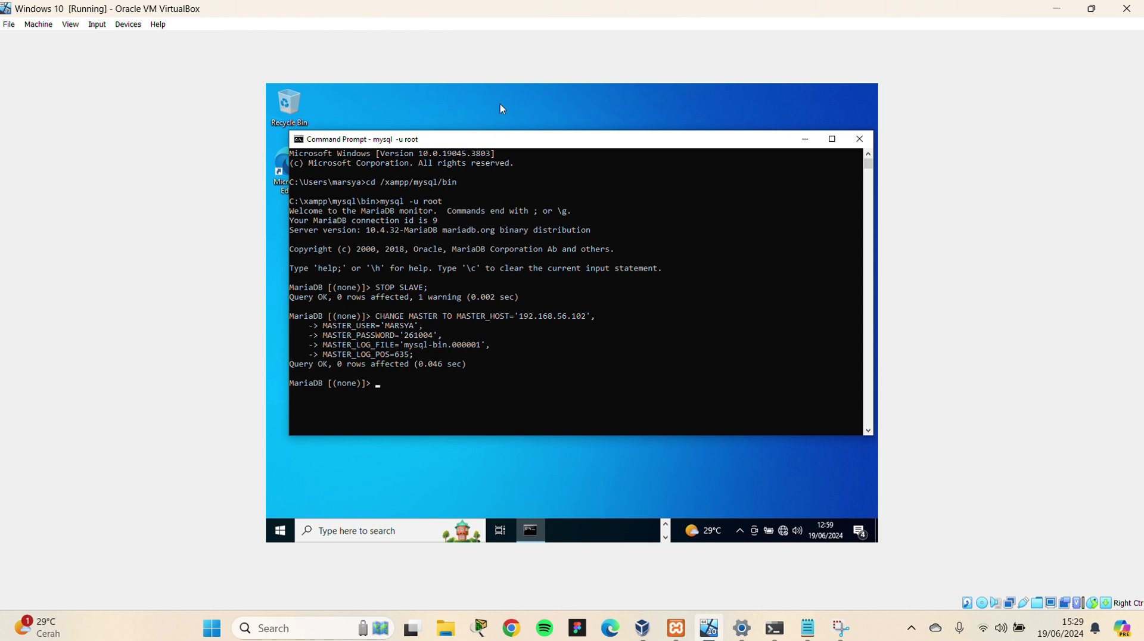
click(377, 385)
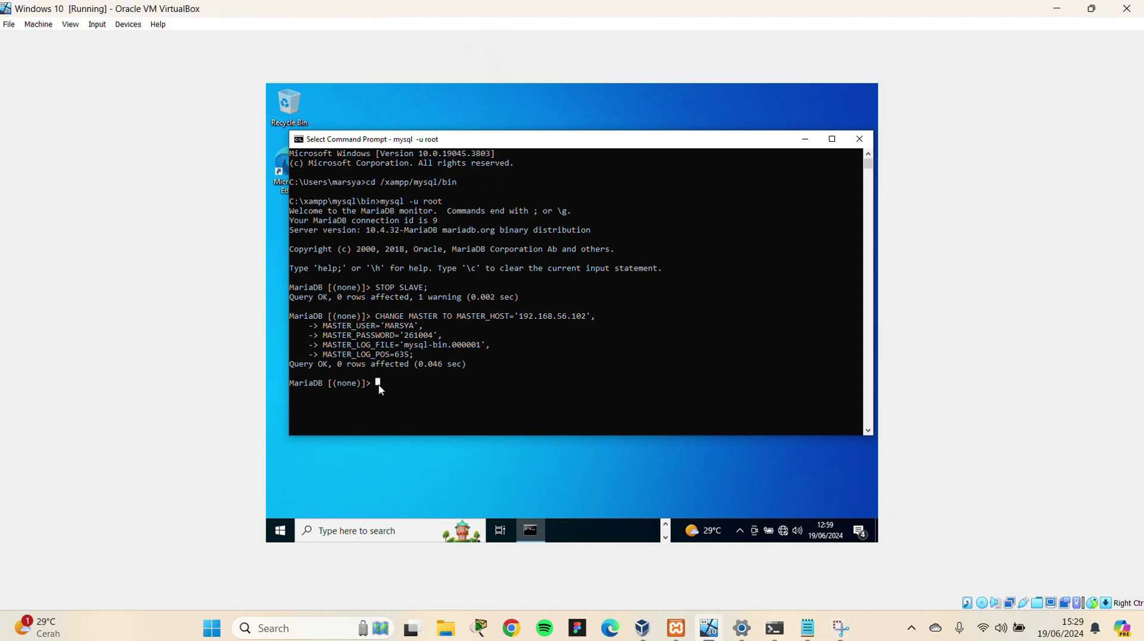
text(START SLAVE;)
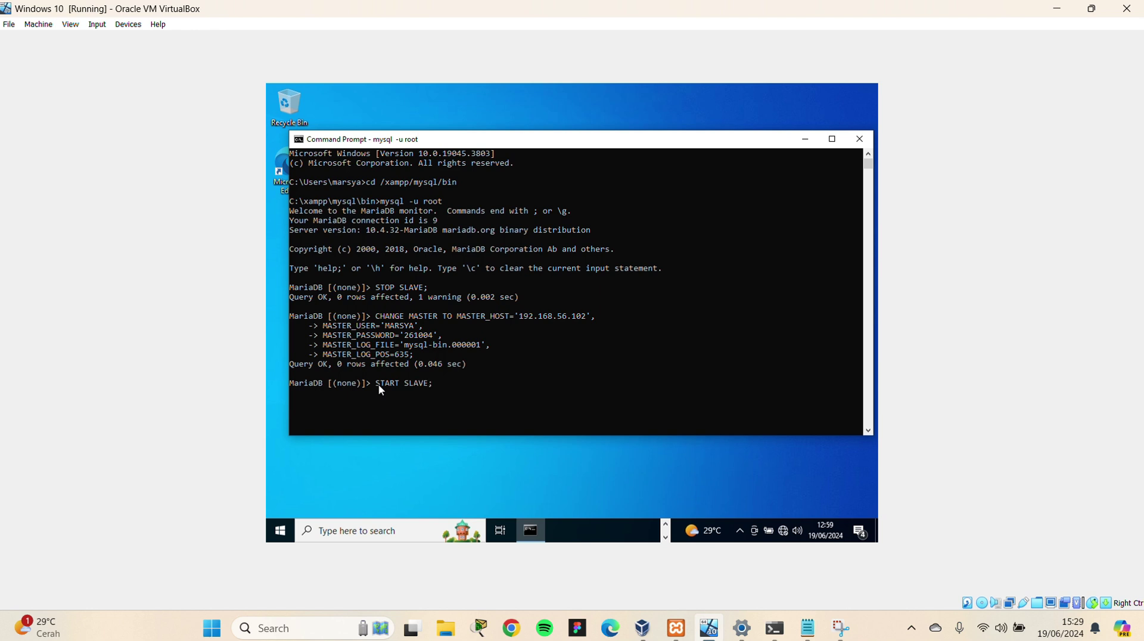
key(Return)
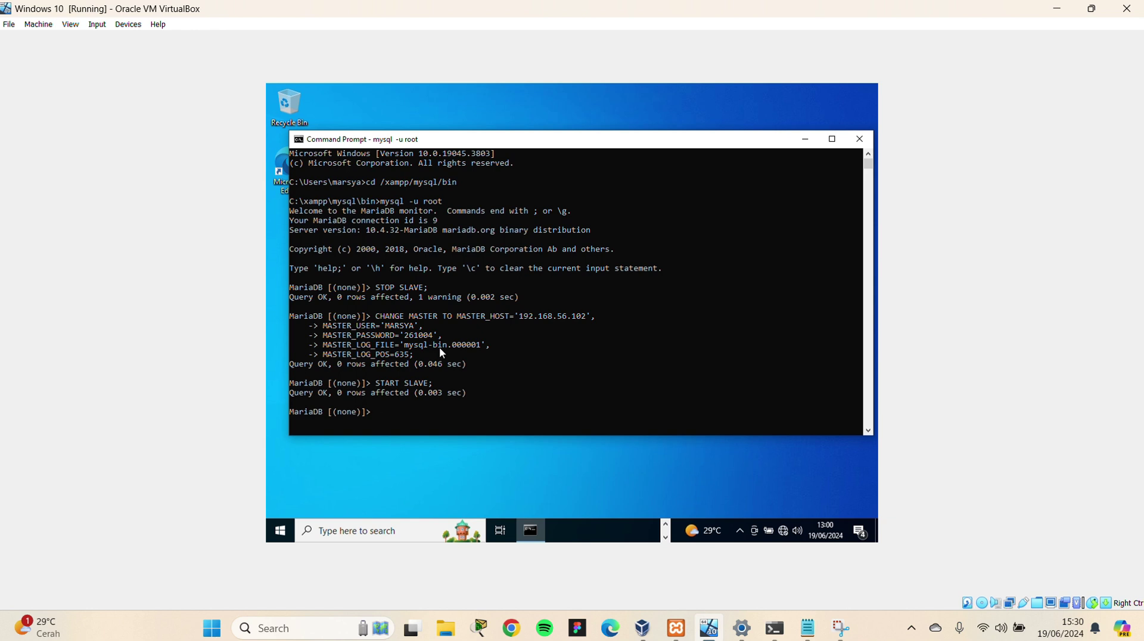
Run SHOW SLAVE STATUS \G at the slave's MariaDB prompt
click(380, 414)
text(SHOW)
text(SLAVE STT)
key(BackSpace)
text(ATUS \G;)
key(Return)
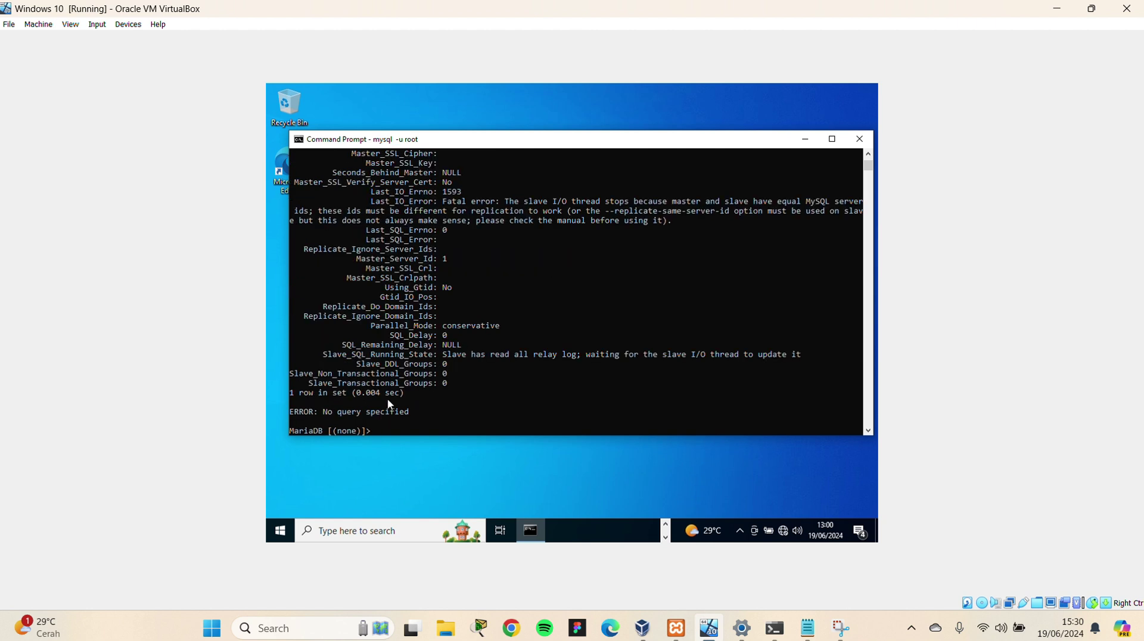
Find Last_IO_Error 1593 in the output, which says master and slave share a server id
scroll(448, 305, up, 3)
scroll(448, 305, up, 2)
scroll(448, 306, up, 10)
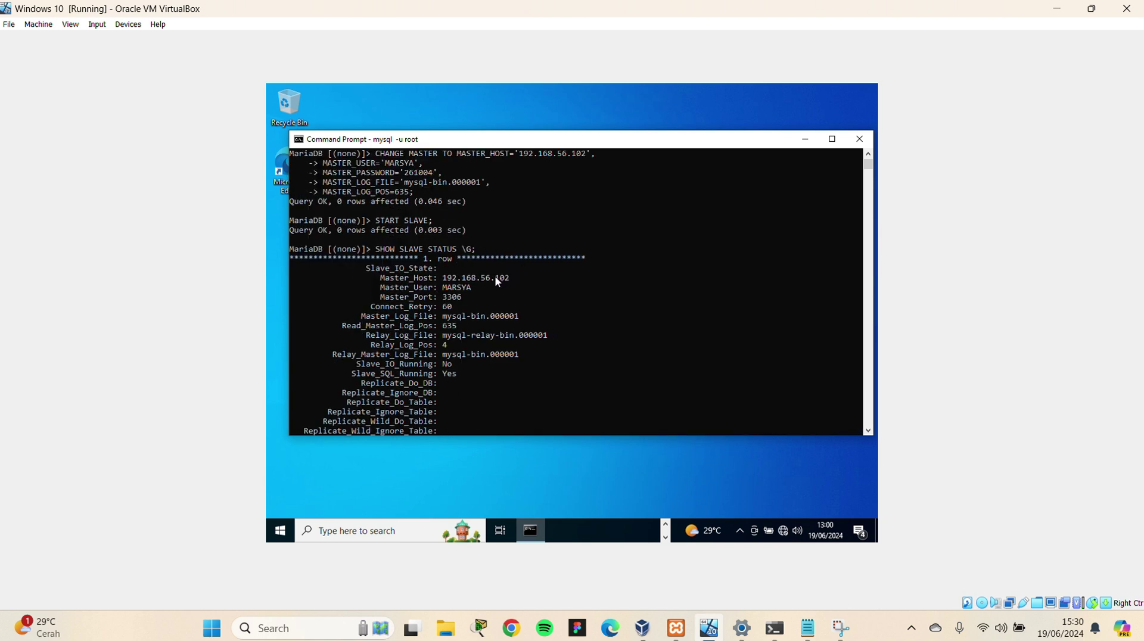
scroll(562, 229, down, 9)
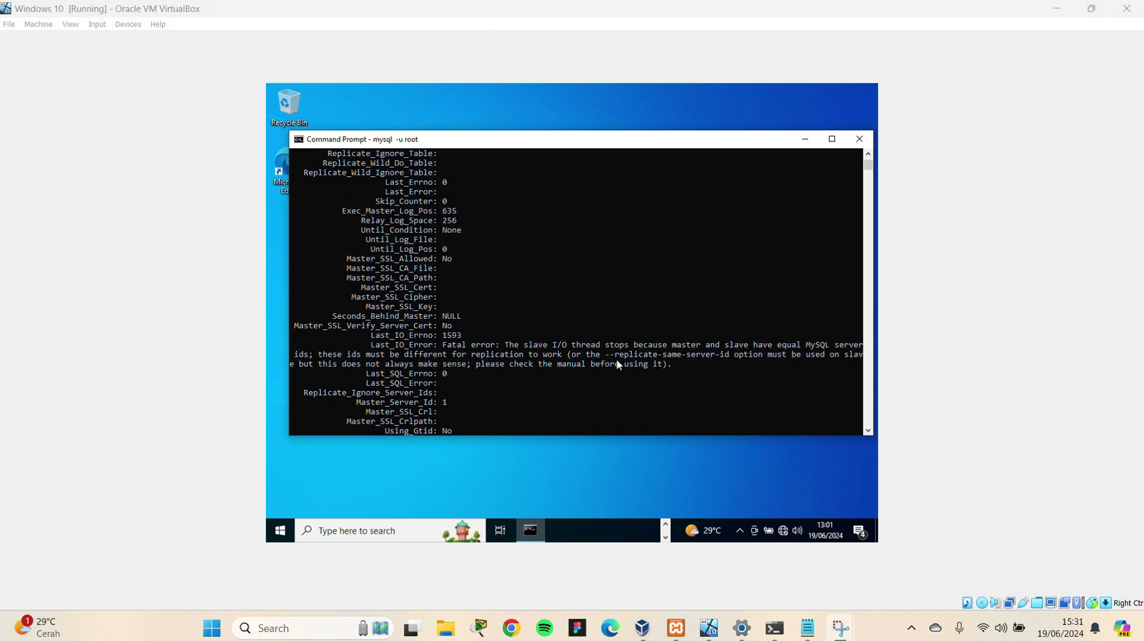
drag(620, 355, 726, 361)
click(725, 361)
scroll(531, 373, down, 13)
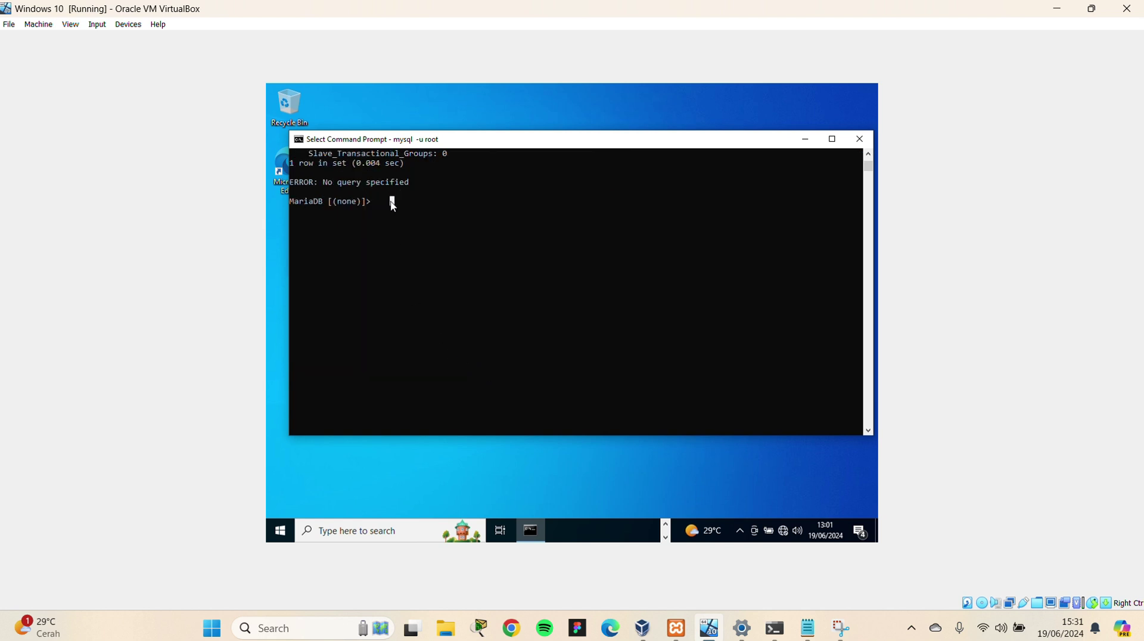
Run SHOW VARIABLES LIKE 'server_id'; on the slave, which reports 1, then switch to the host terminal
text(SHOW VARIABLE)
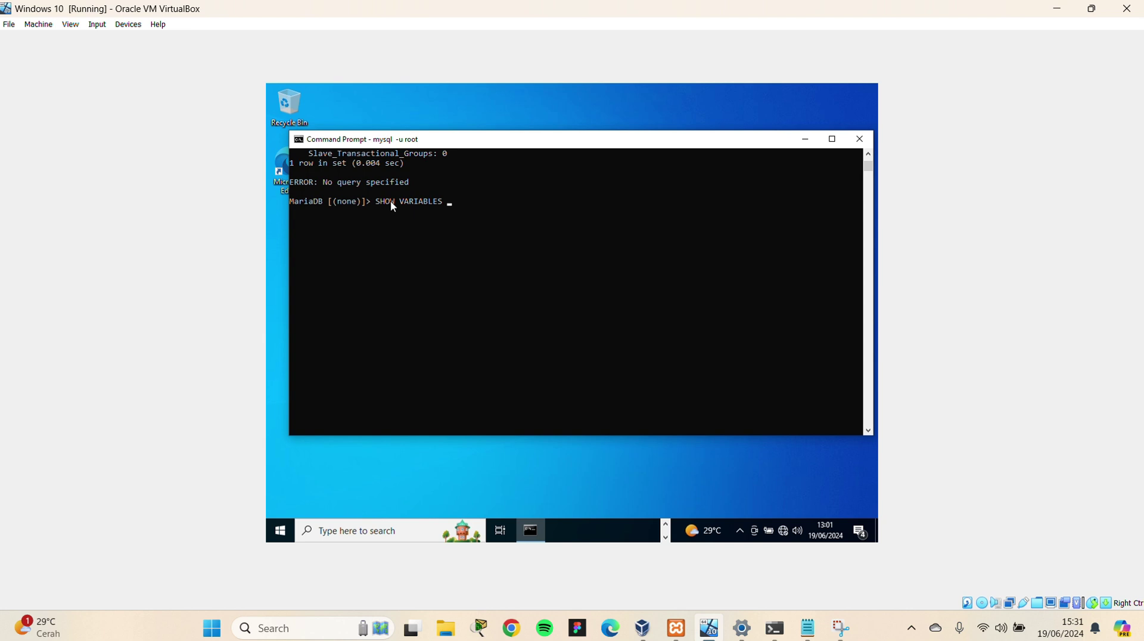
text(LIKE)
text( 'server)
text(_id')
text(;)
key(Left)
text(')
key(Return)
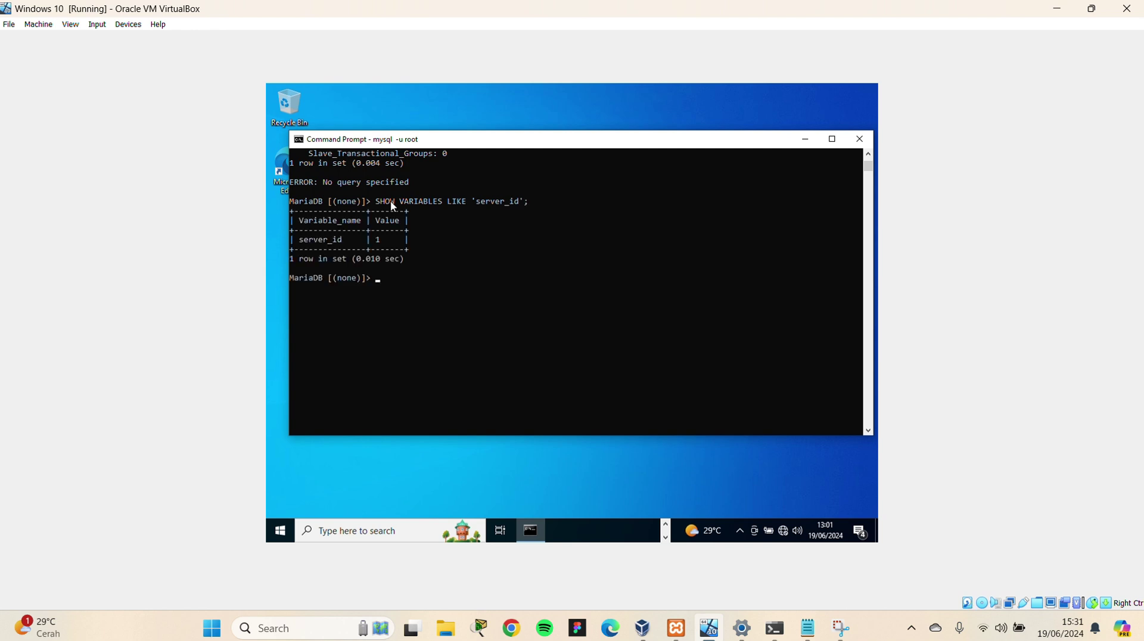
mouse_move(391, 239)
mouse_down()
mouse_move(354, 250)
mouse_move(372, 245)
mouse_up()
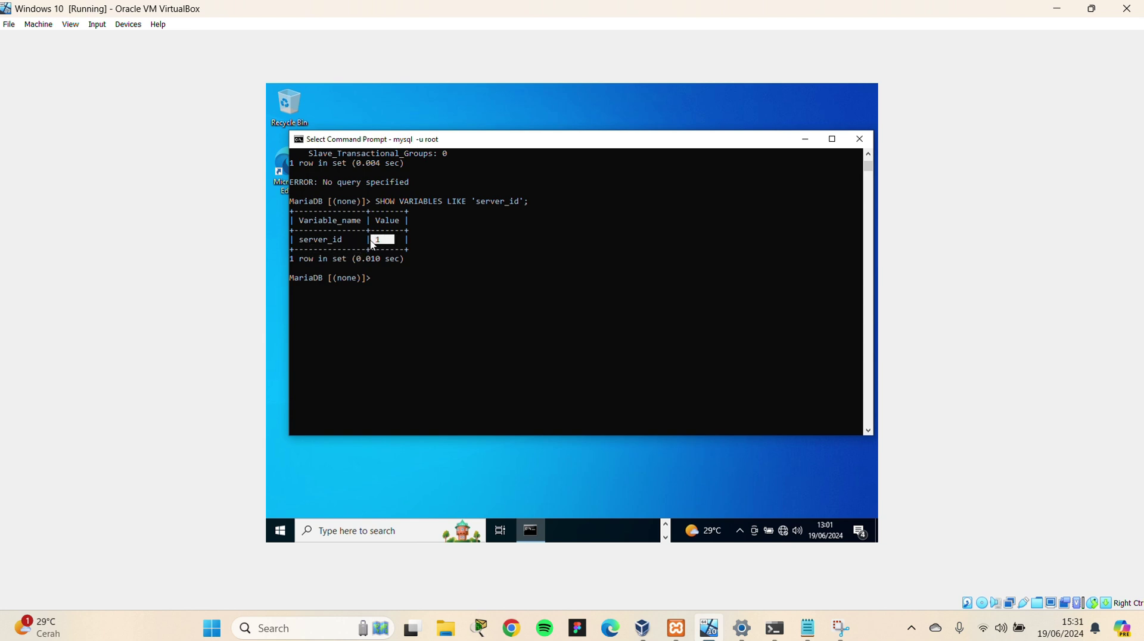
key(alt+Tab)
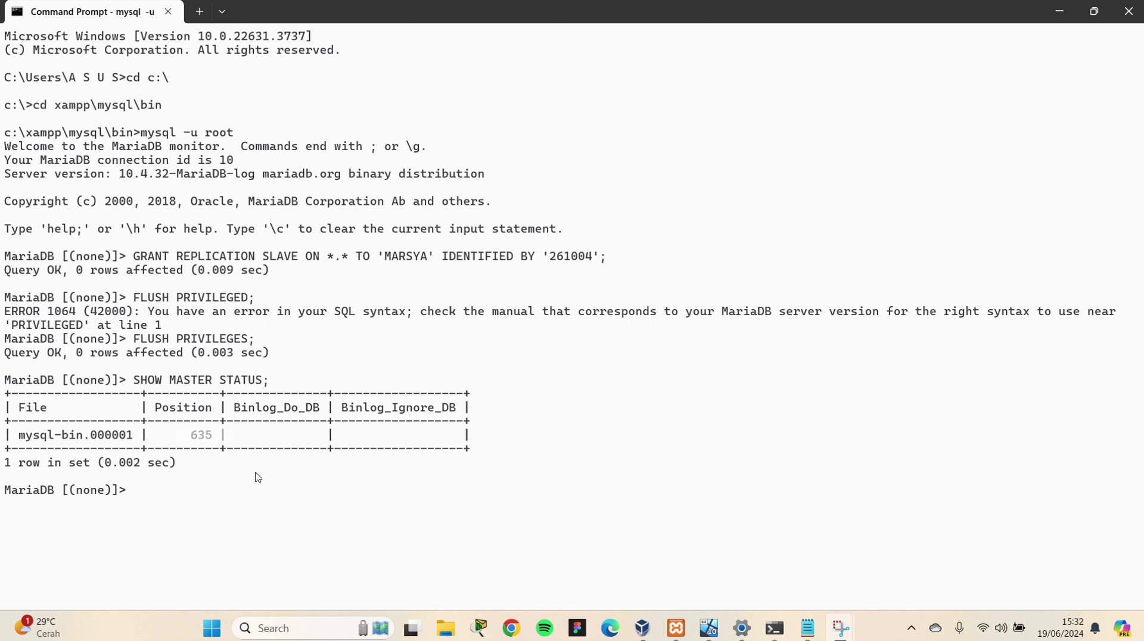
Run SHOW VARIABLES LIKE 'server_id'; on the host master, which also reports 1, then return to the VM
click(218, 508)
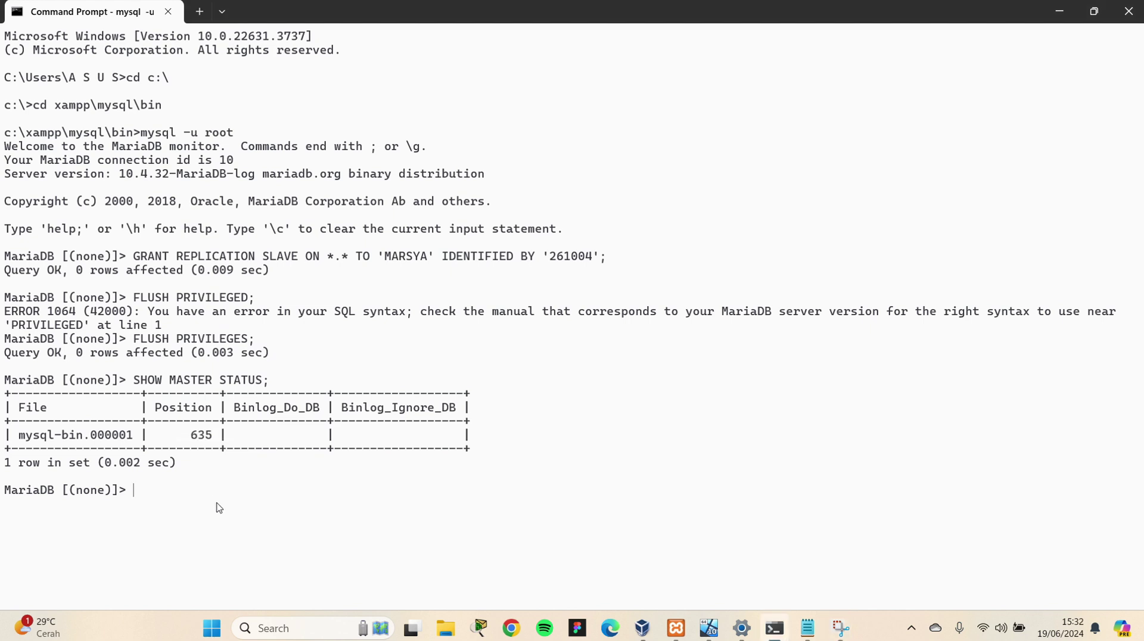
text(SHOW VARIABLES )
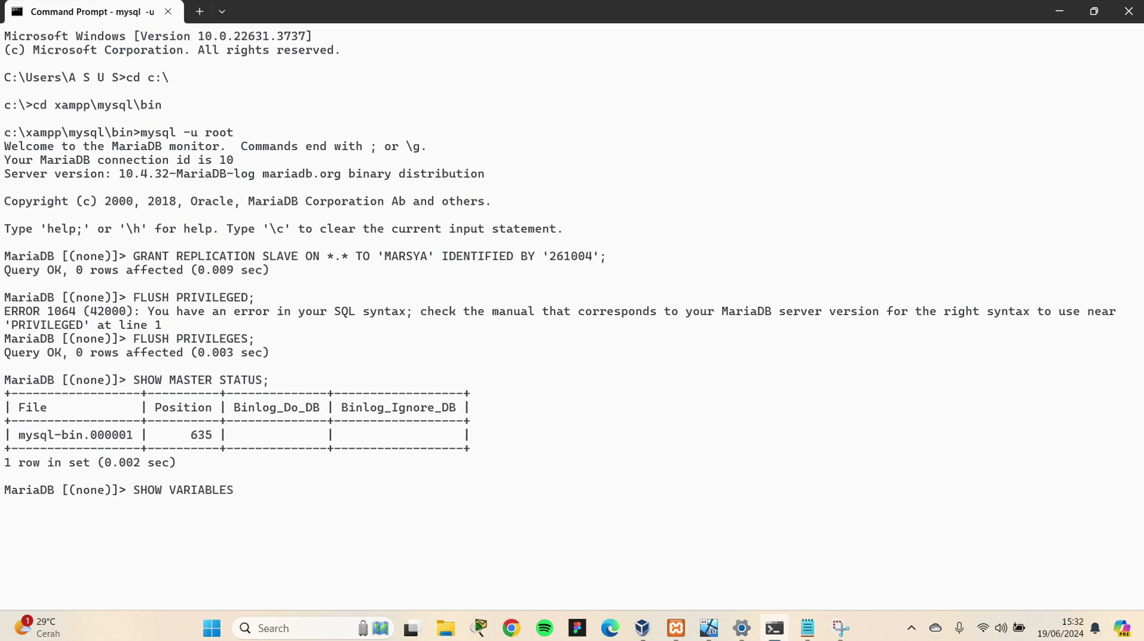
text(LIKE 'server_id';)
key(Return)
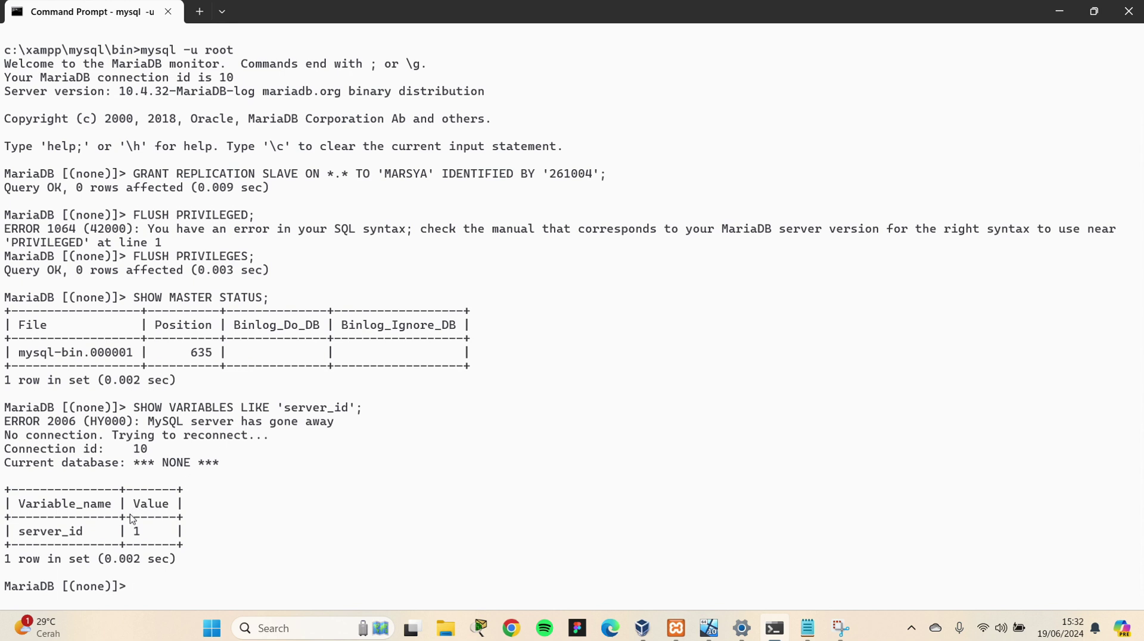
drag(133, 531, 157, 533)
click(496, 25)
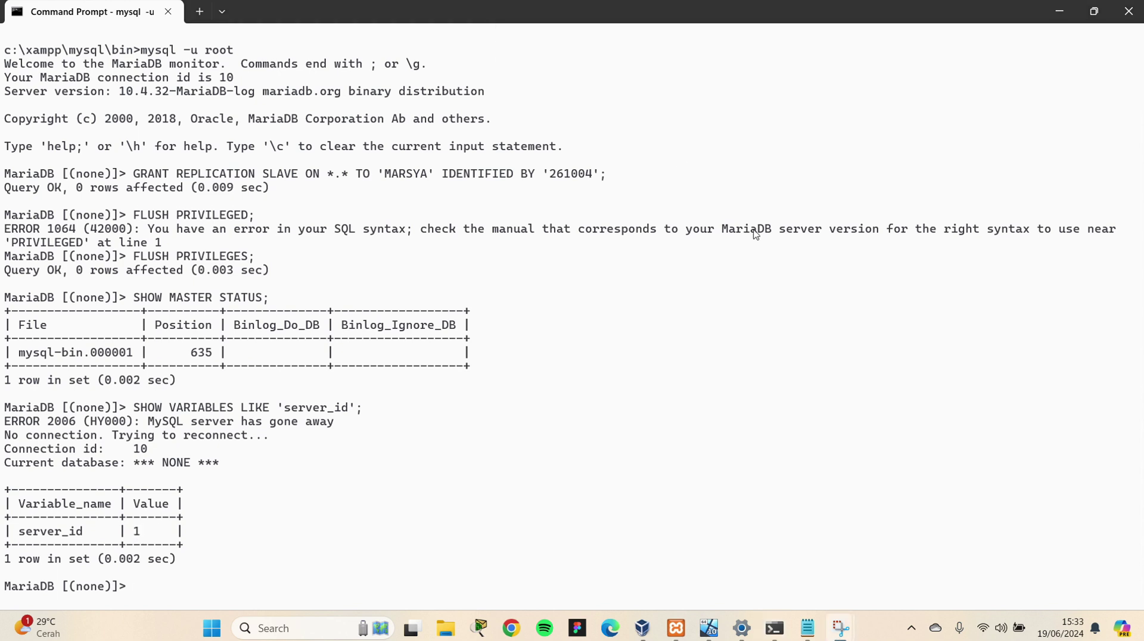
click(709, 628)
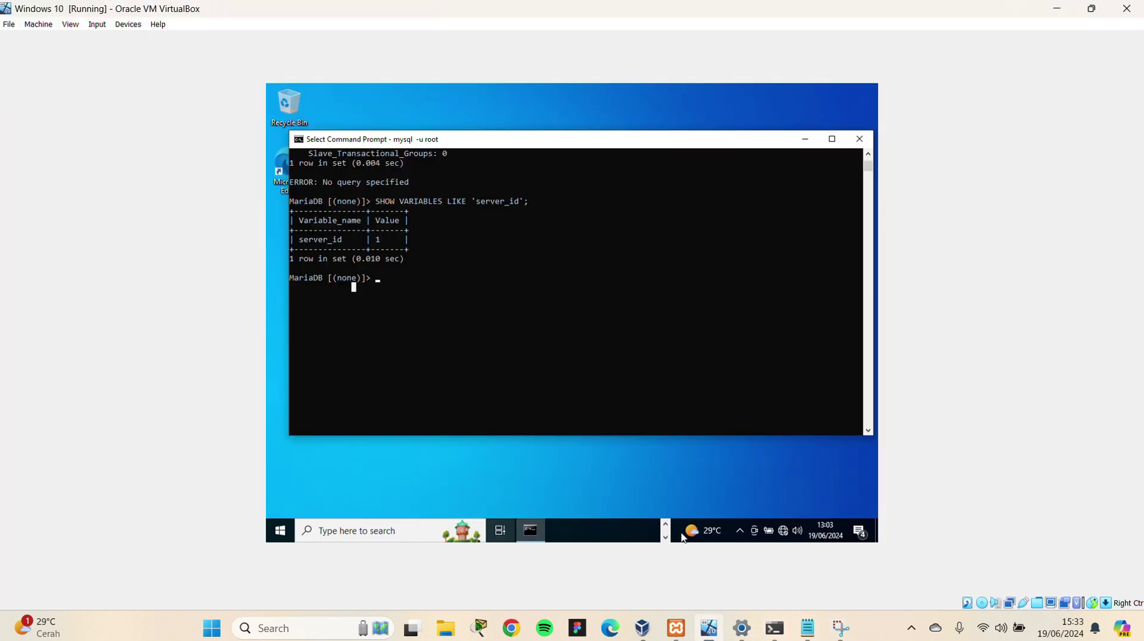
Change the slave's server_id to 23 with SET GLOBAL server_id=23
click(378, 278)
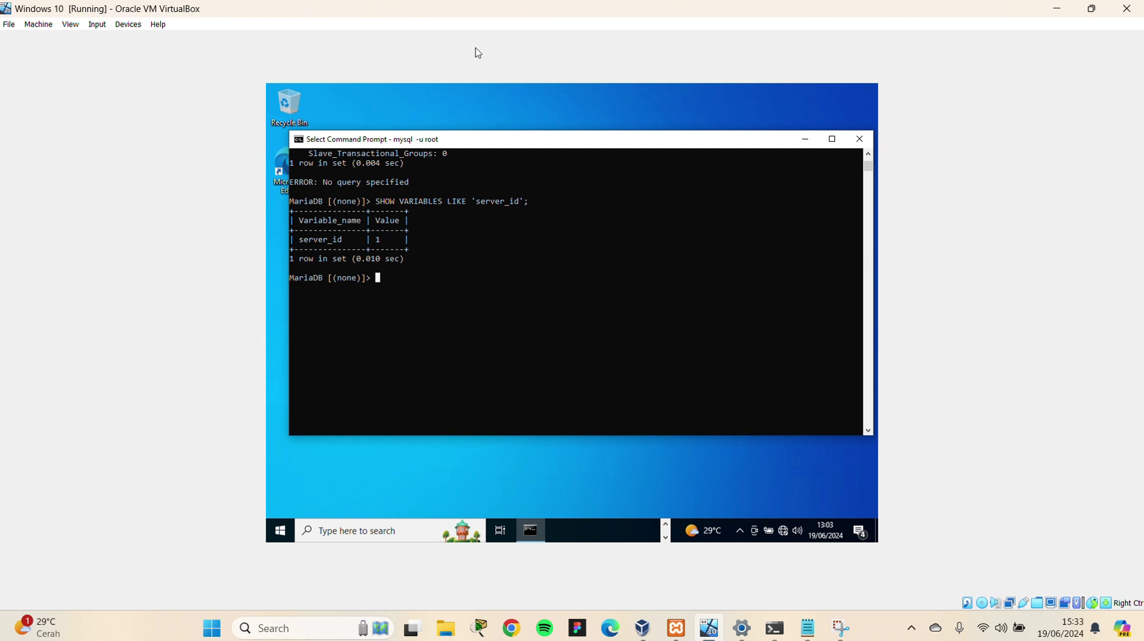
right_click(384, 271)
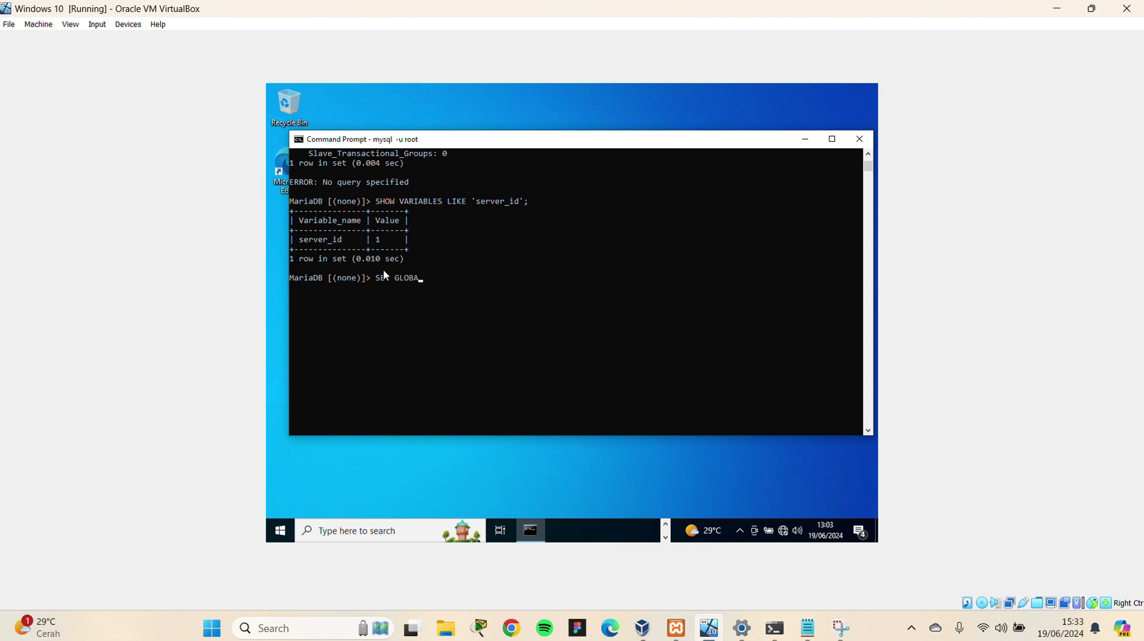
text(SET GLOBAL server-)
key(BackSpace)
text(_id=23;)
key(Return)
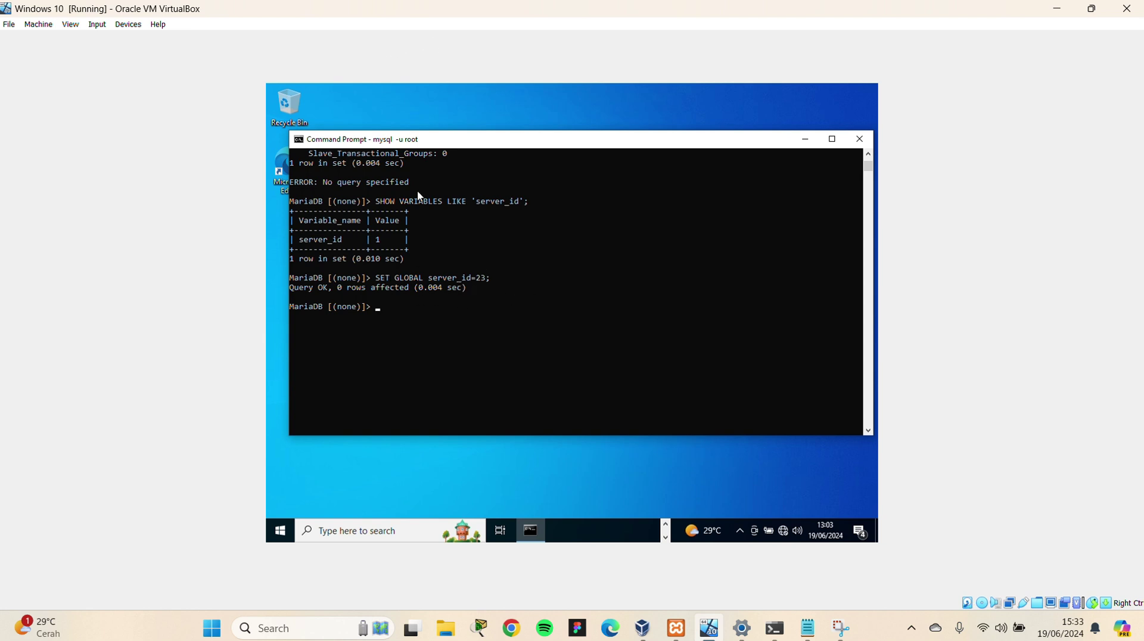
Restart replication with STOP SLAVE; and START SLAVE;
text(STOP SLAVE;)
key(Return)
text(STAR)
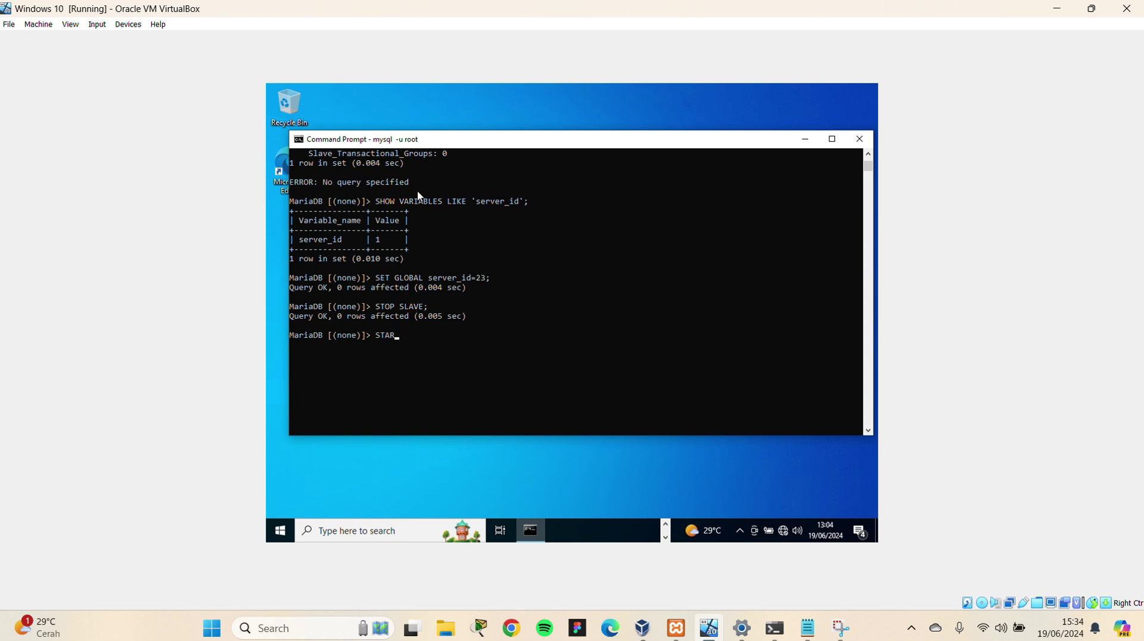
text(T SLAVE;)
key(Return)
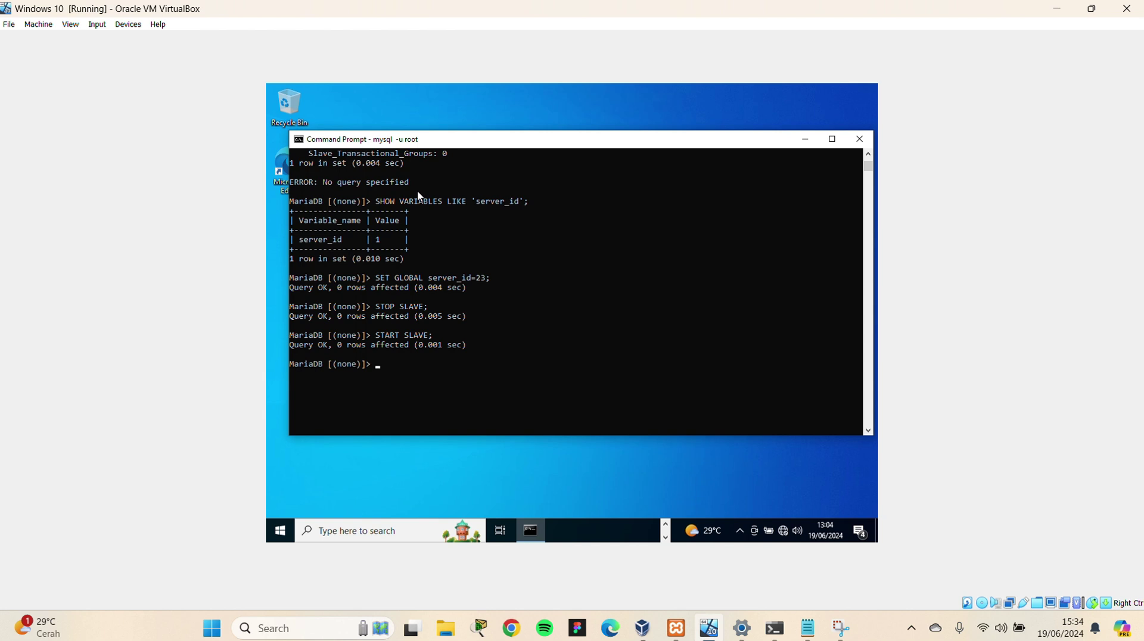
text(SHOW STATUS)
key(BackSpace)
key(BackSpace)
key(BackSpace)
key(BackSpace)
key(BackSpace)
key(BackSpace)
Run SHOW SLAVE STATUS \G again and check the Slave_SQL_Running_State line
text(LAVE STATUS \G;)
key(Return)
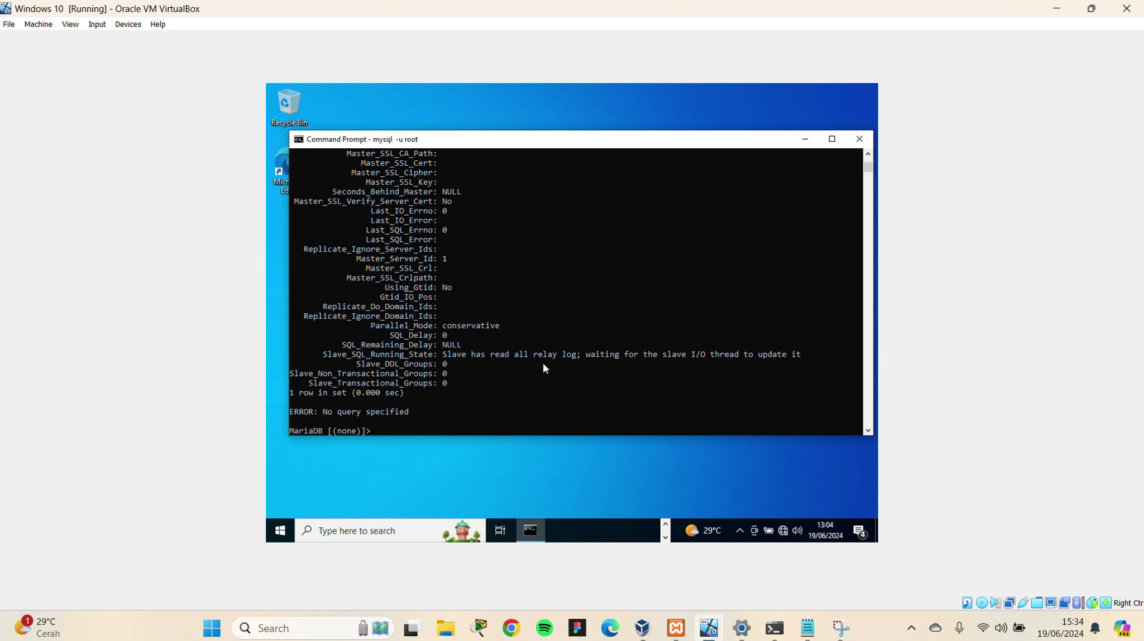
scroll(575, 337, up, 12)
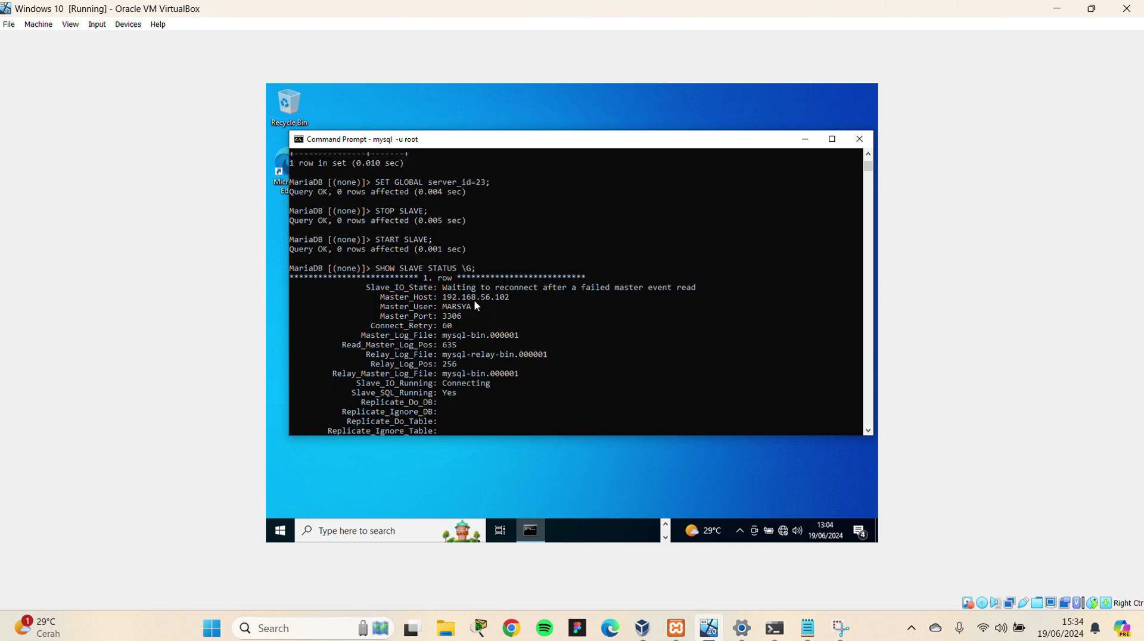
scroll(500, 303, down, 12)
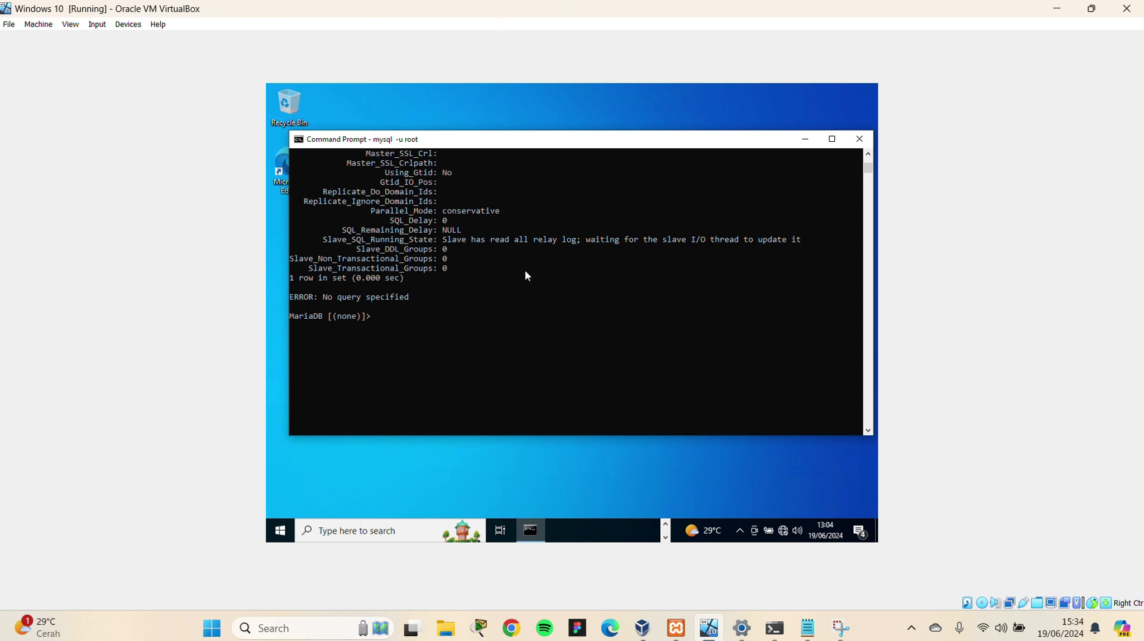
scroll(525, 277, up, 5)
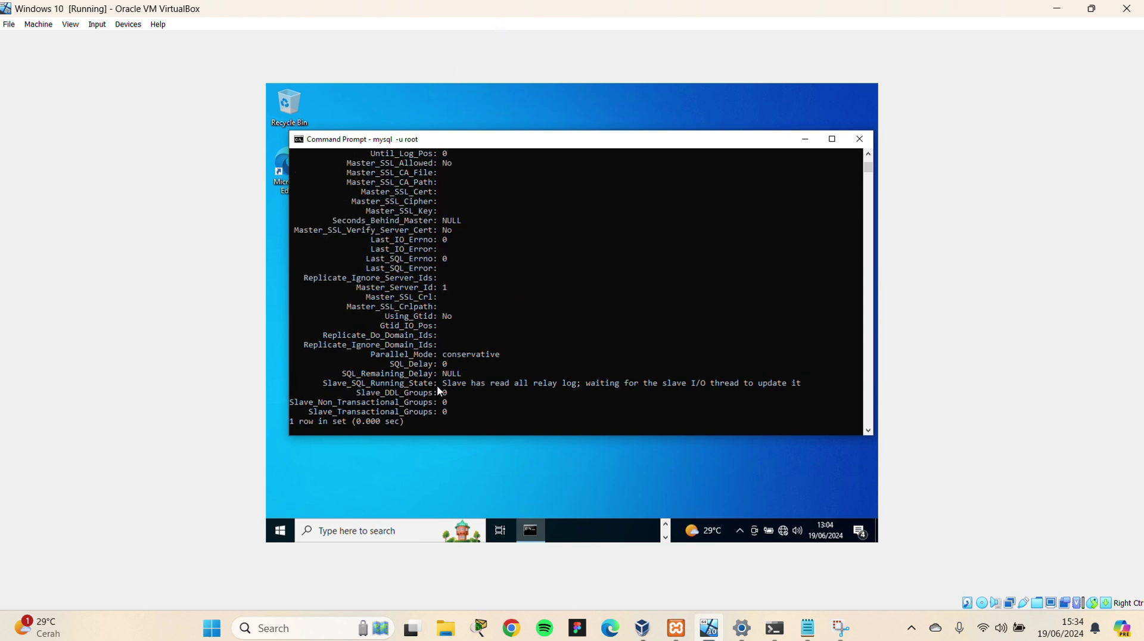
drag(437, 385, 514, 389)
click(544, 307)
Check the Slave_IO_State reconnect message and master host 192.168.56.102, then go to the host session
scroll(531, 314, up, 10)
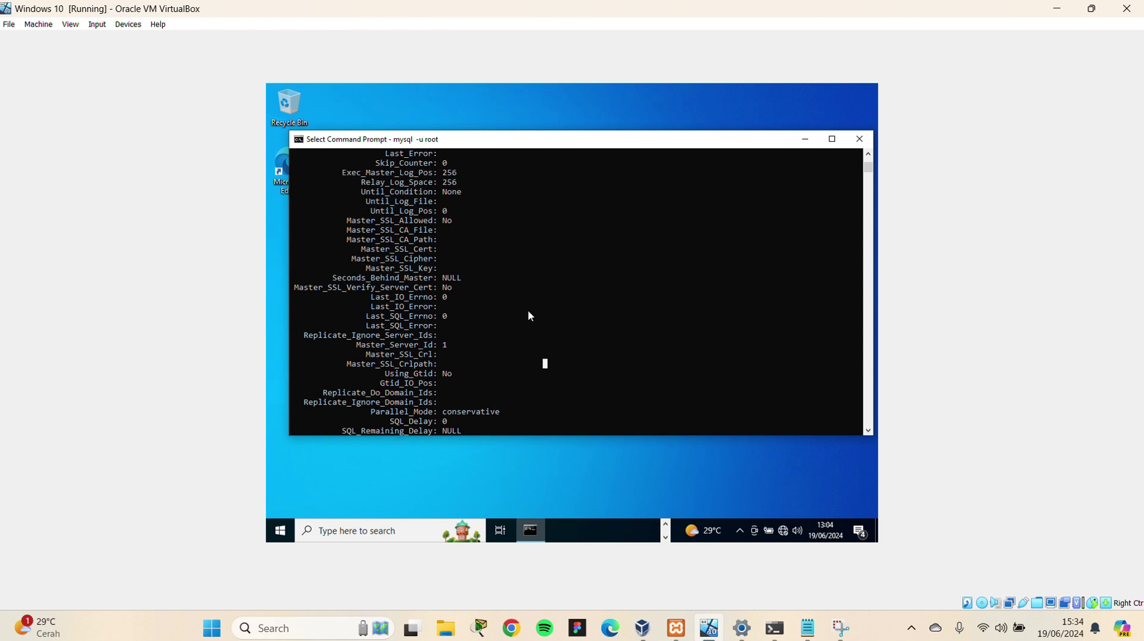
scroll(521, 317, up, 1)
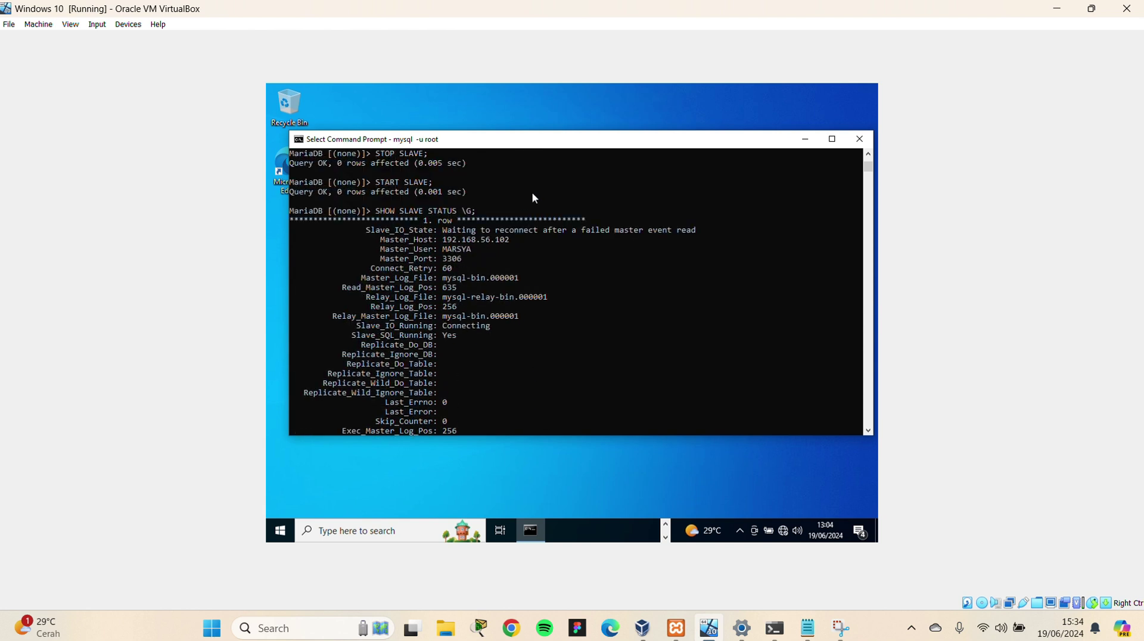
click(499, 33)
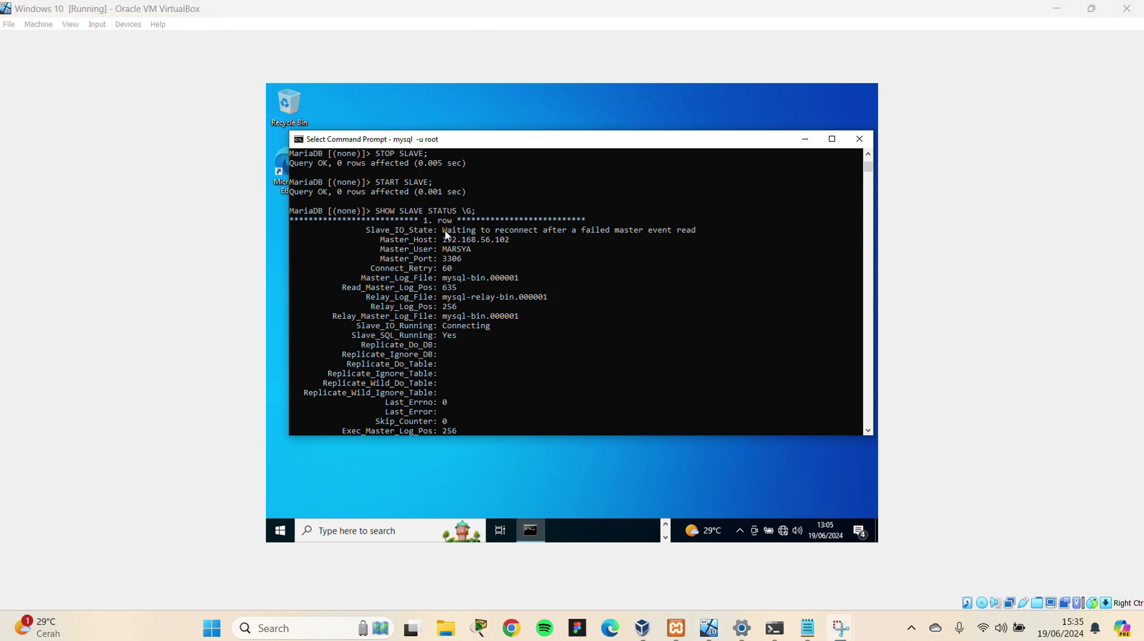
drag(445, 232, 705, 234)
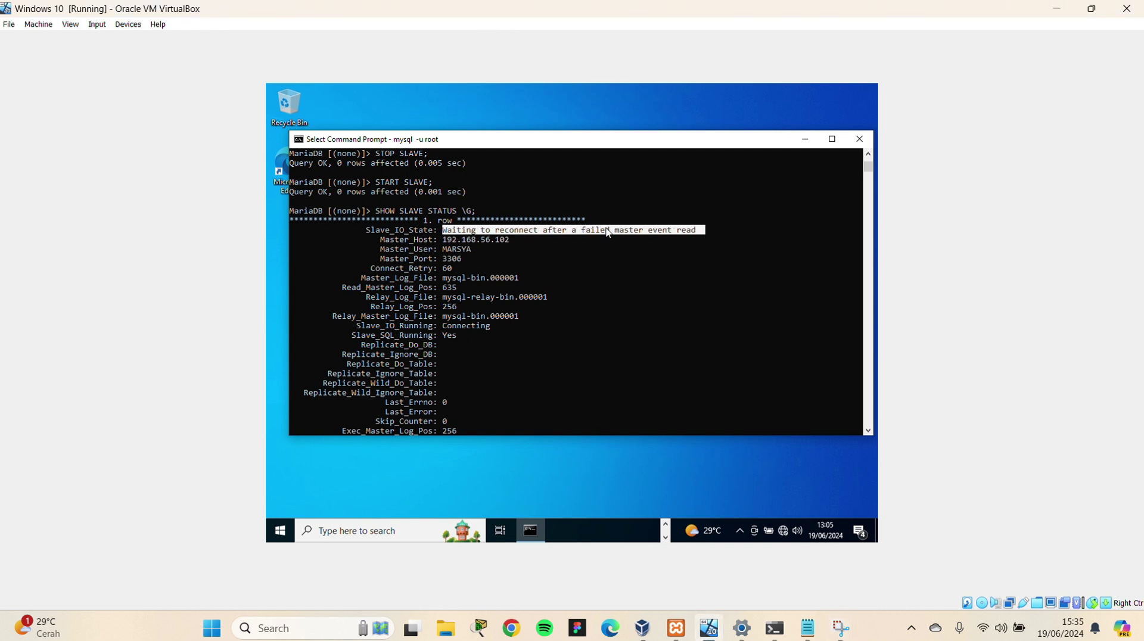
drag(524, 240, 443, 257)
click(468, 269)
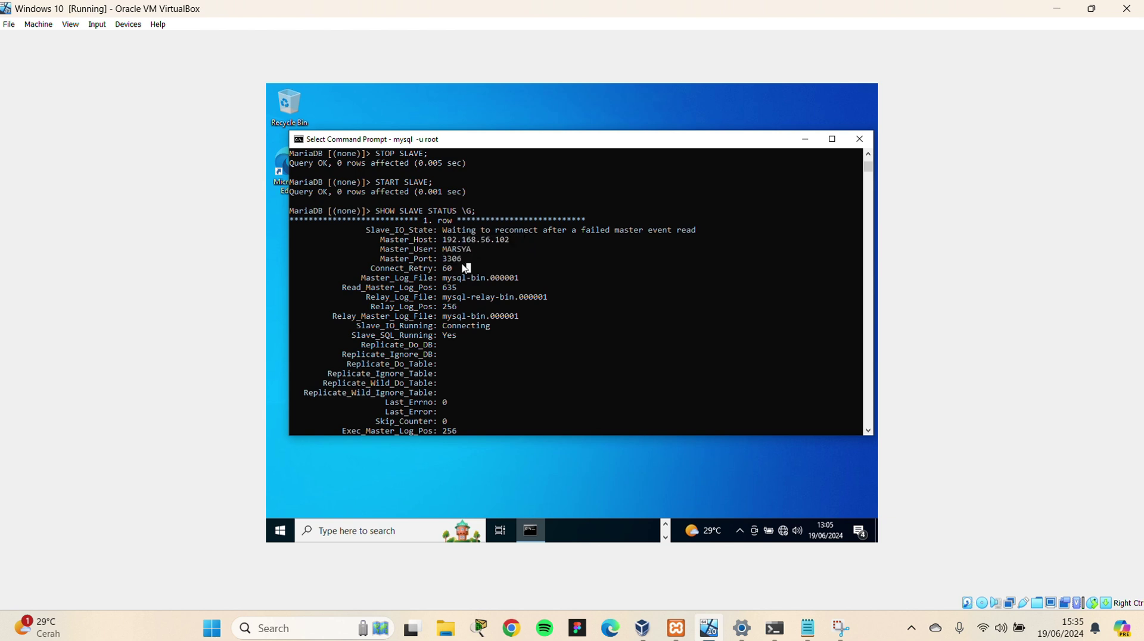
scroll(471, 279, down, 2)
scroll(484, 325, down, 15)
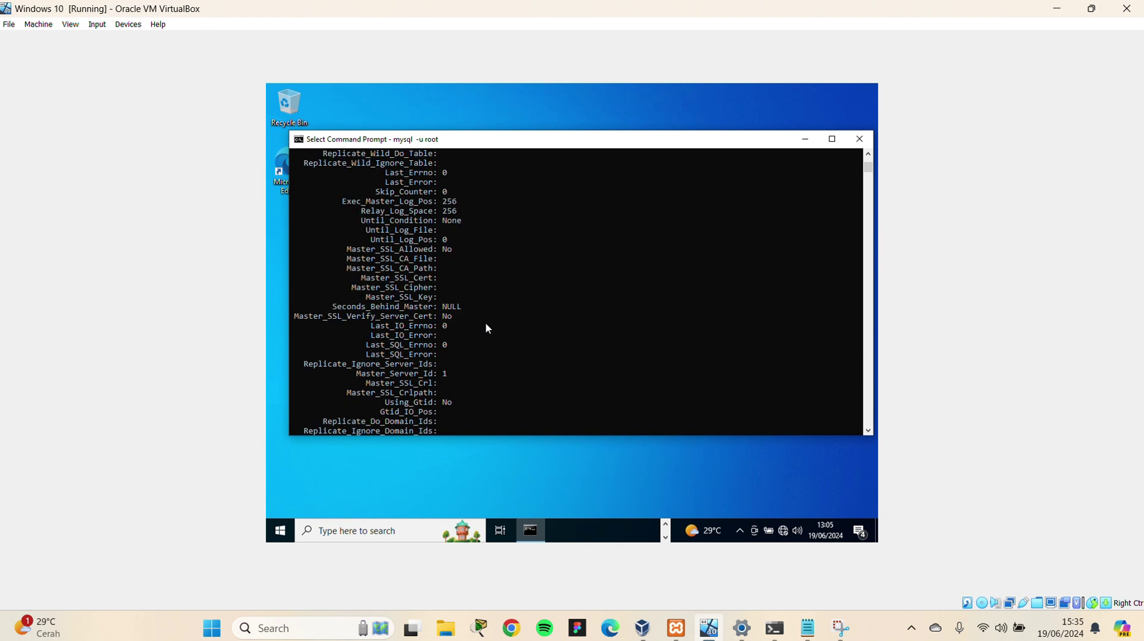
click(388, 230)
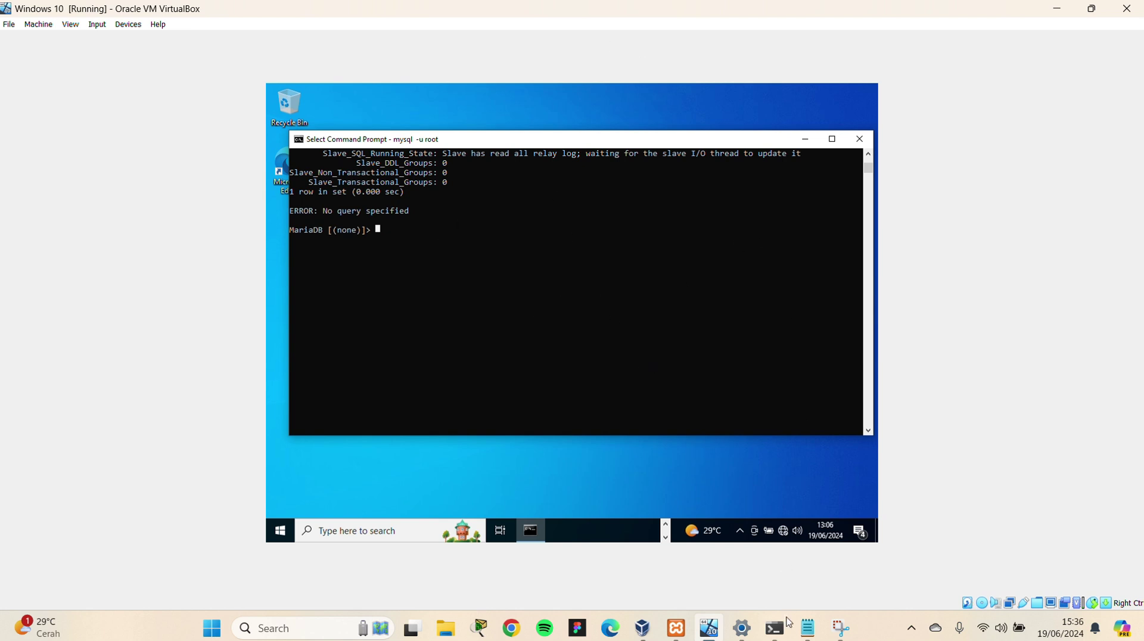
click(776, 627)
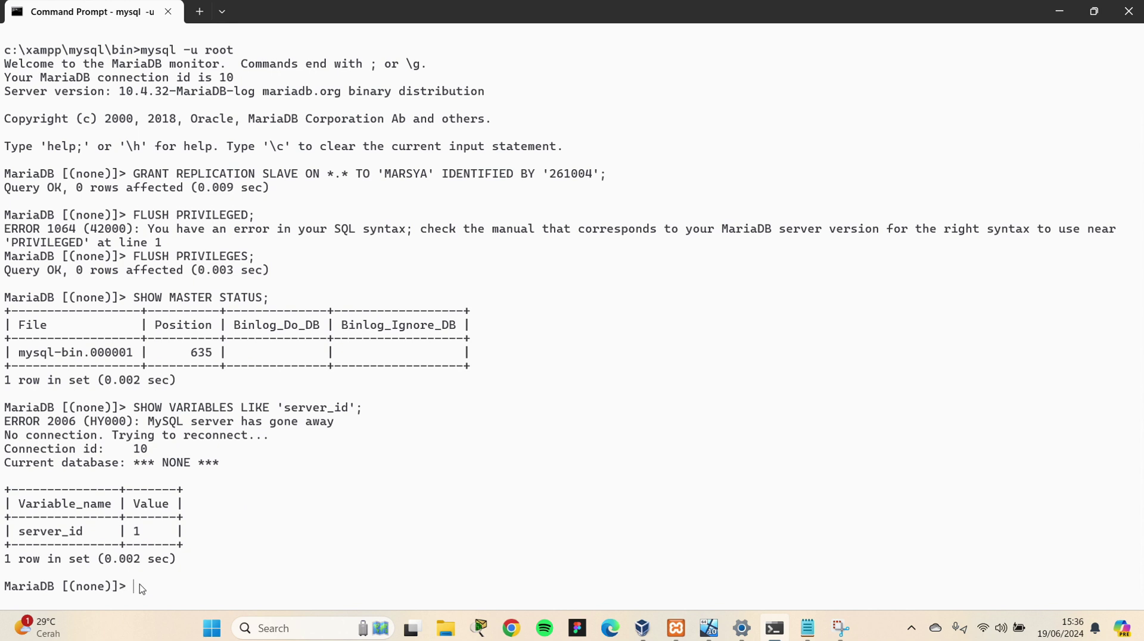
Run CREATE DATABASE db_kampus; and confirm db_kampus appears in SHOW DATABASES output
text(CREATE D)
text(ATABASE)
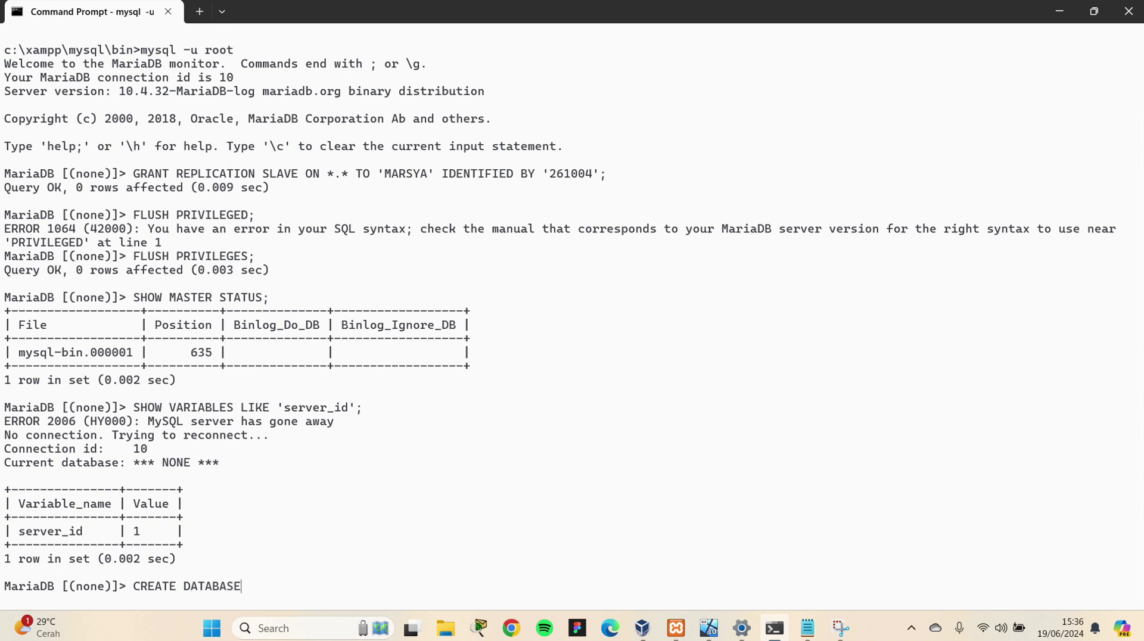
text( db_kampus;)
key(Return)
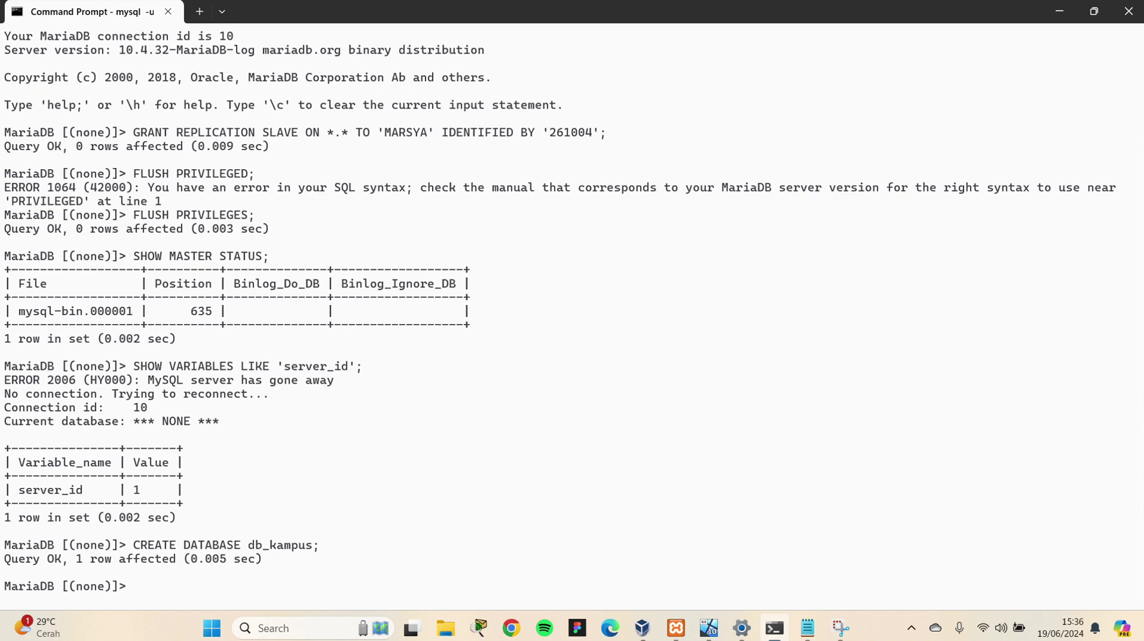
text(SHOW DATABASES;)
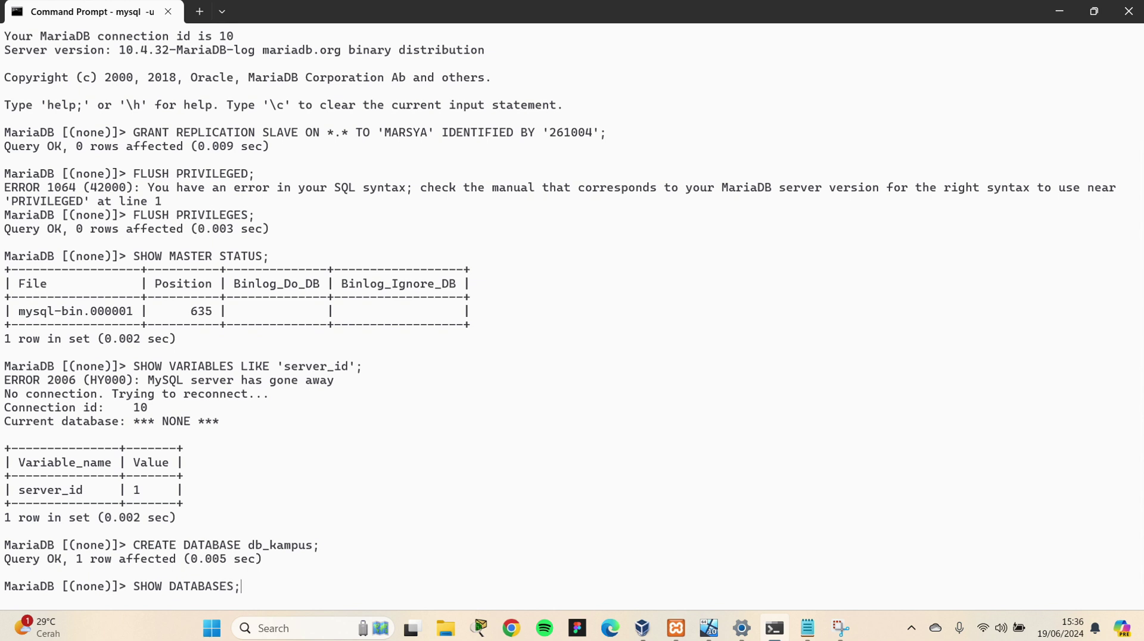
key(Return)
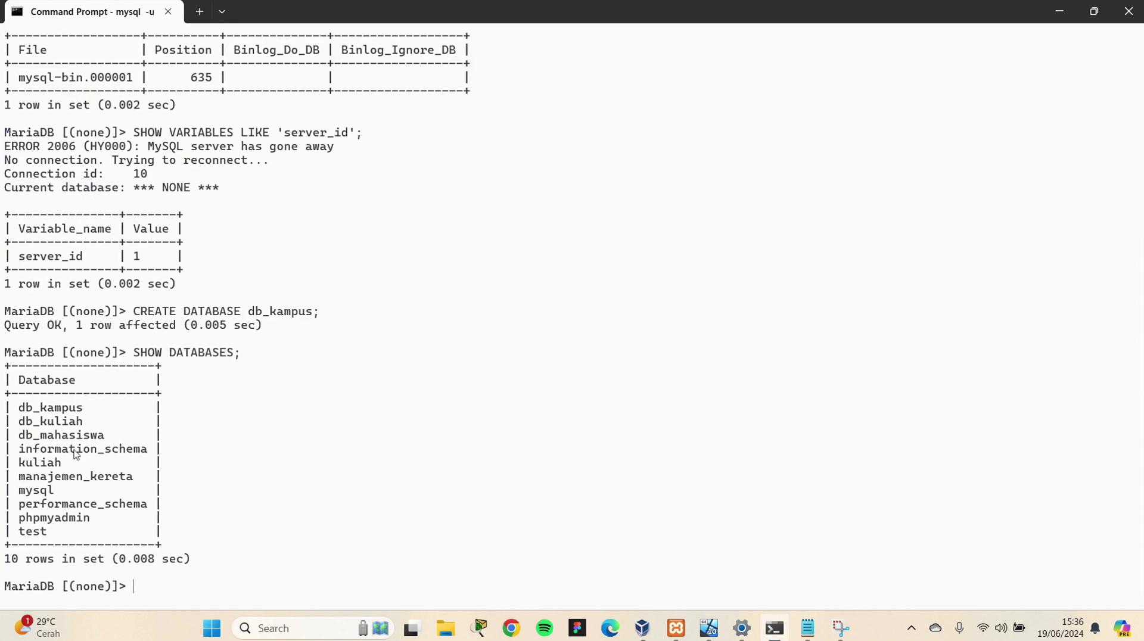
drag(89, 410, 14, 412)
click(164, 582)
text(CREATE TABLE tb)
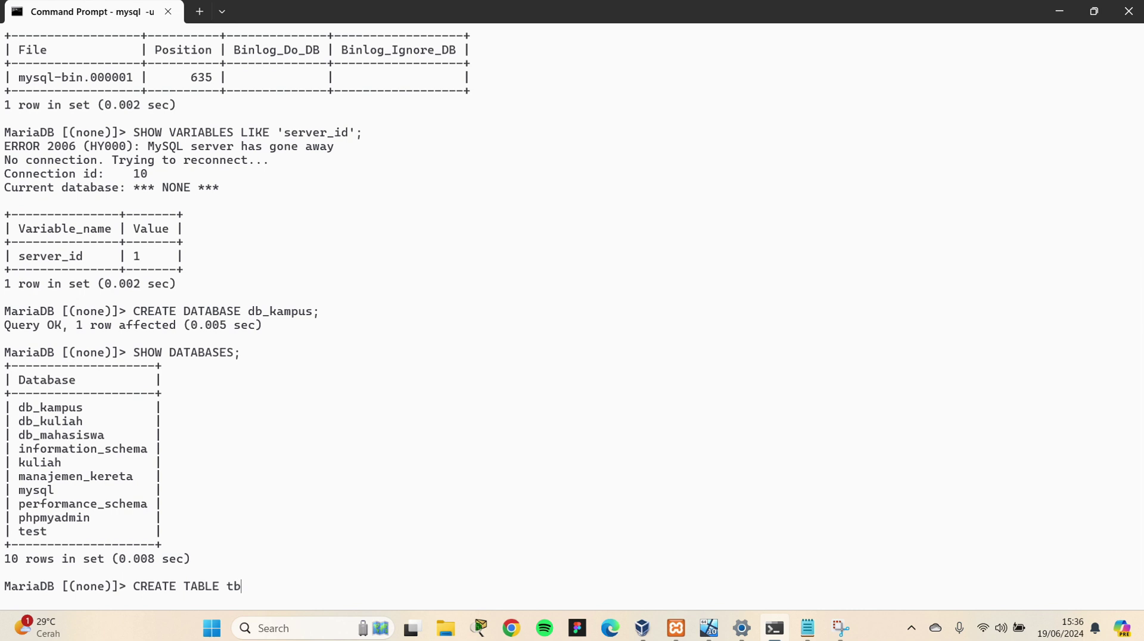
text(_mahasiswa()
Submit tb_mahasiswa with nim_mahasiswa VARCHAR(15) primary key and nama_mahasiswa VARCHAR(100) NOT NULL
key(Return)
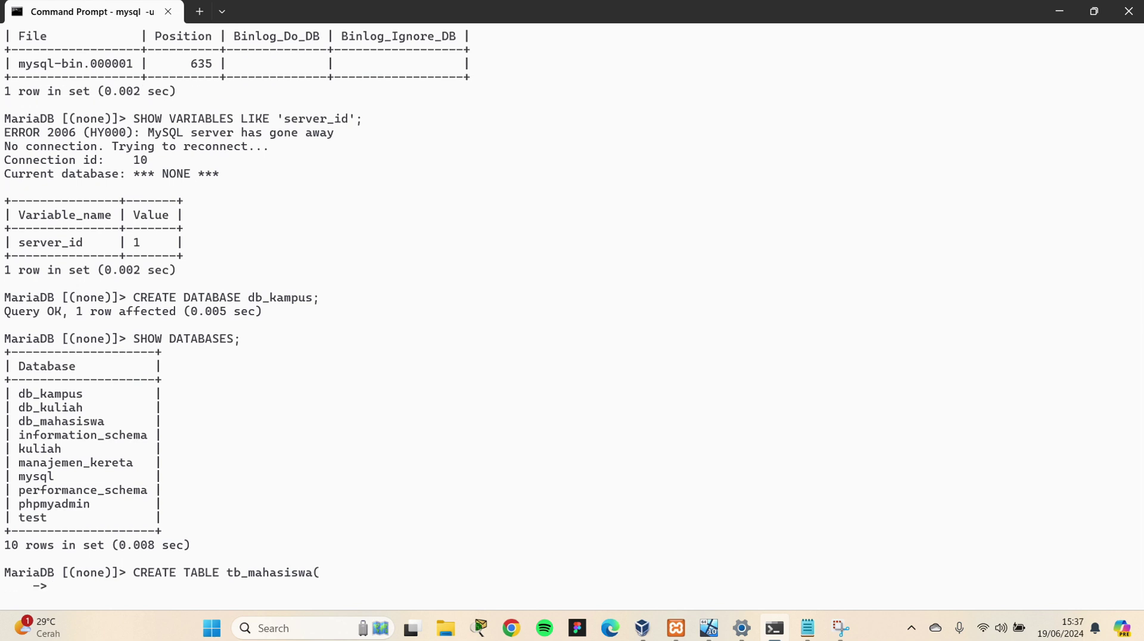
text(nim_mahasiswa)
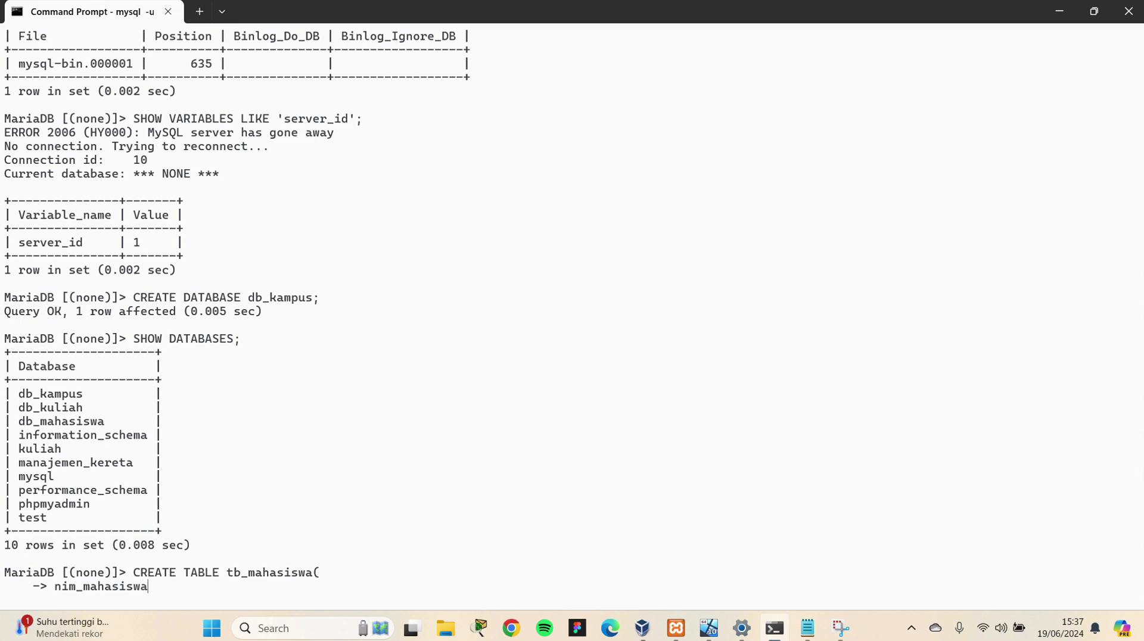
text( VARCHAR(15) NOT NUL)
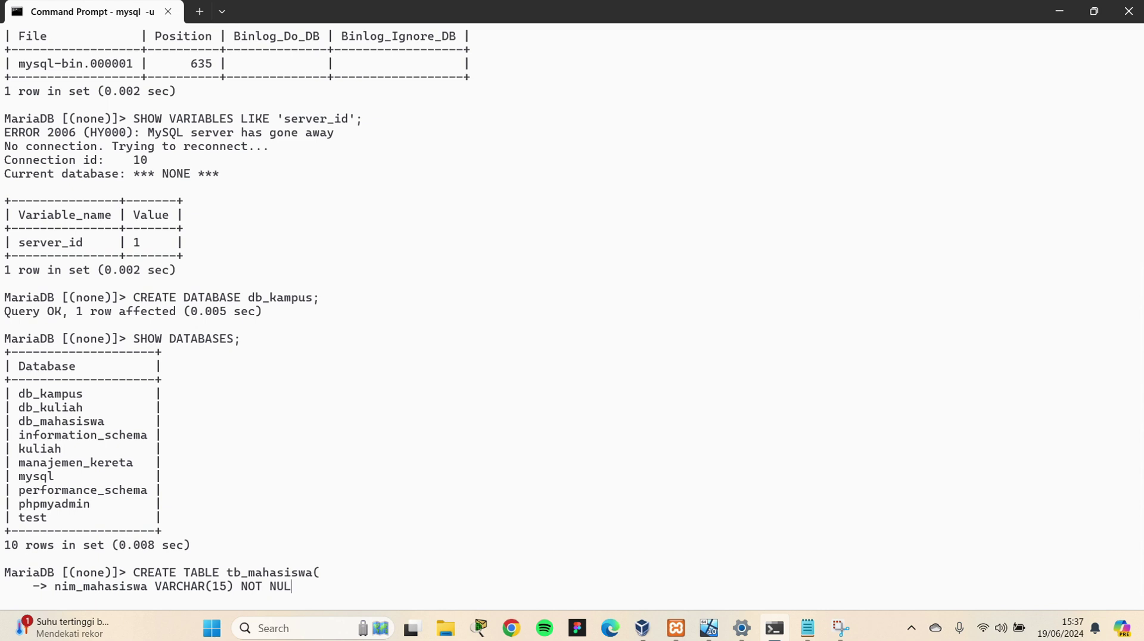
text(L PRIMARY KEY)
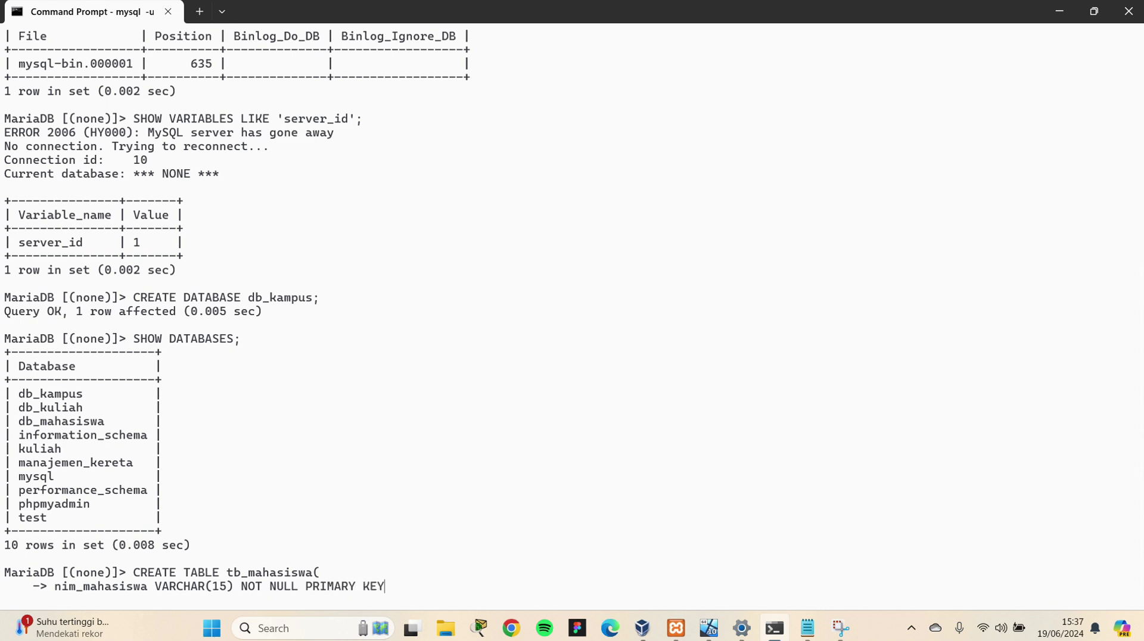
text(,)
key(Return)
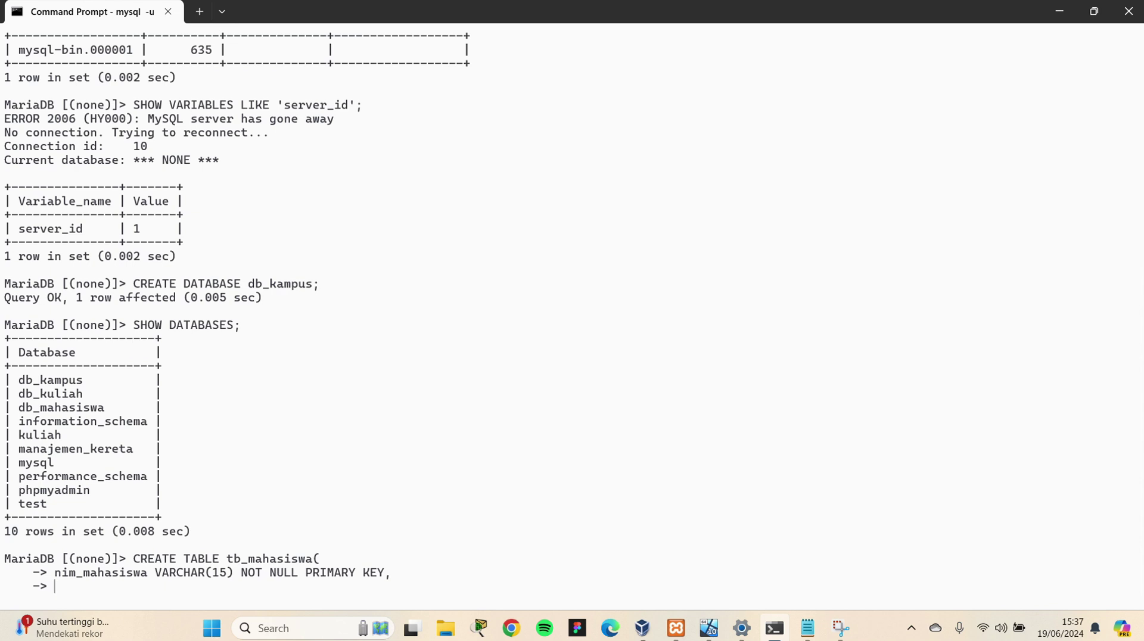
text(nama_mahasiswa VARCHAR)
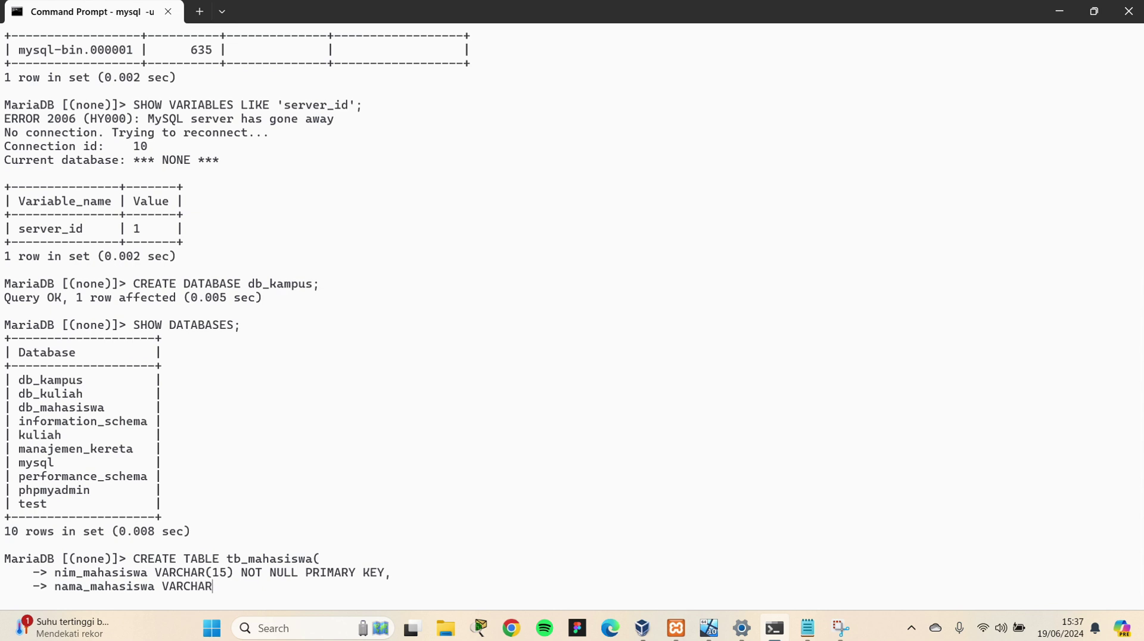
text((100) NOT NULL)
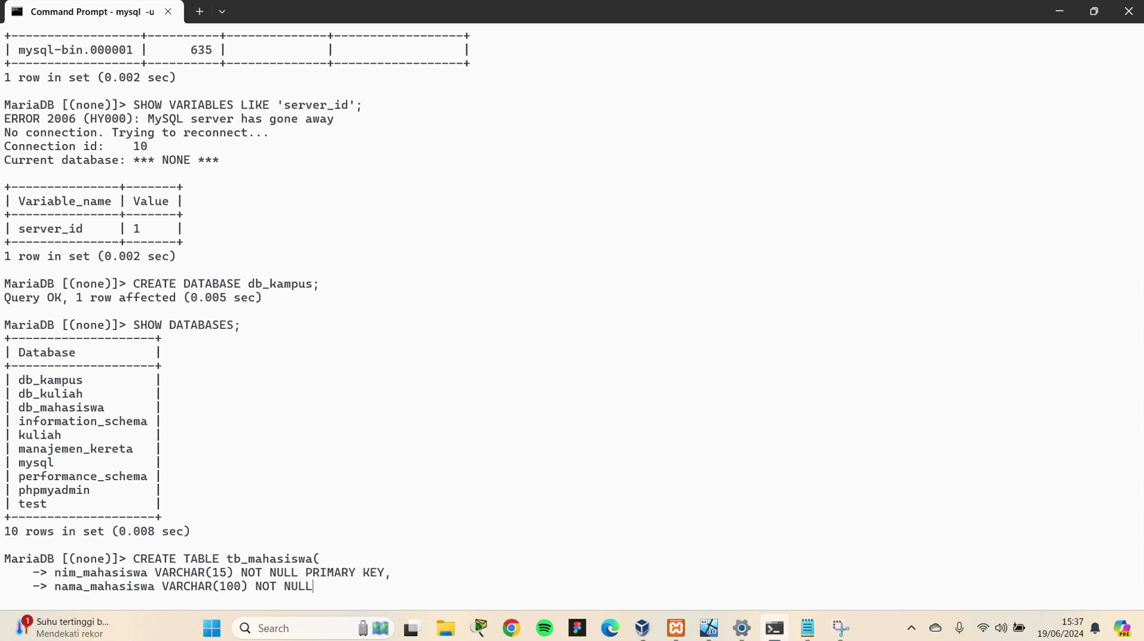
text();)
key(Return)
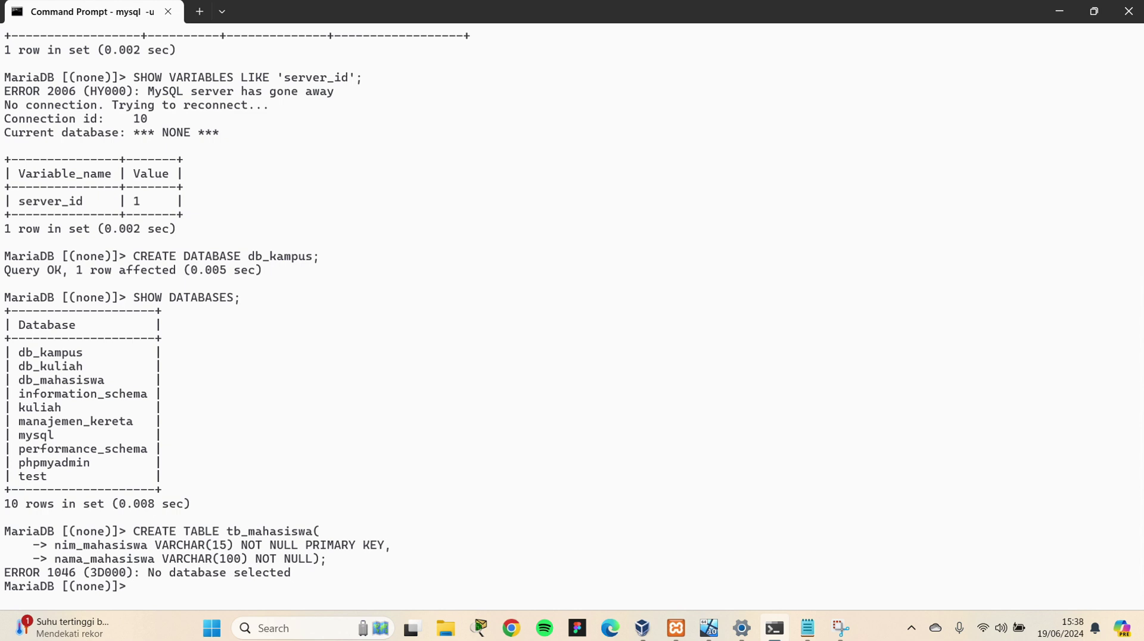
Select db_kampus with USE, then re-run the tb_mahasiswa CREATE TABLE lines recalled from history
text(USE db_kampus;)
key(Return)
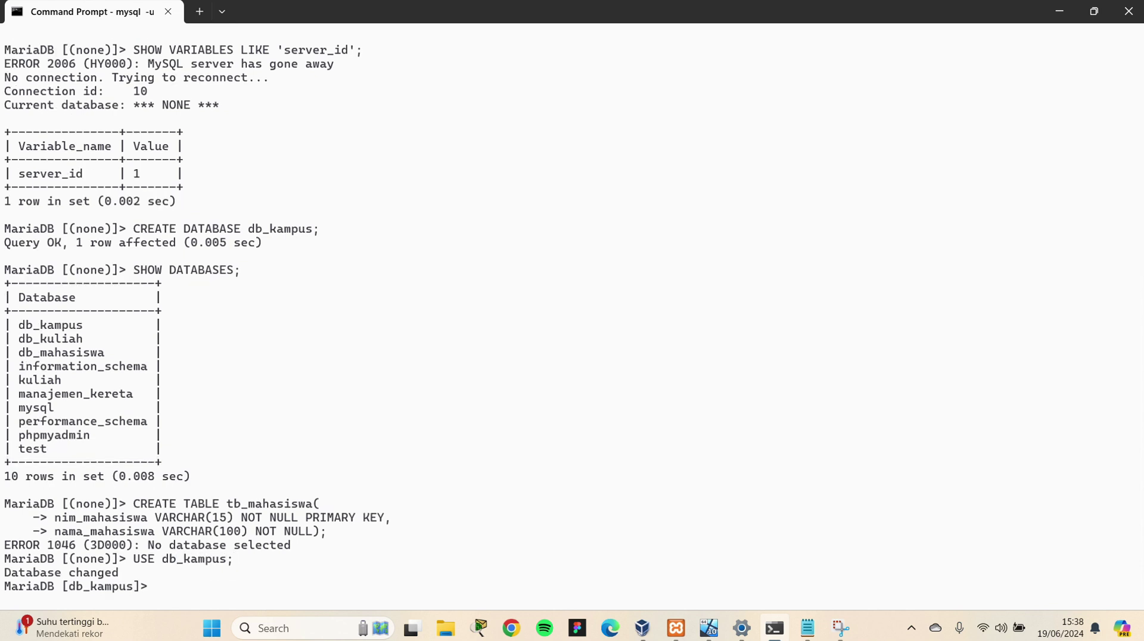
key(Up)
key(Up)
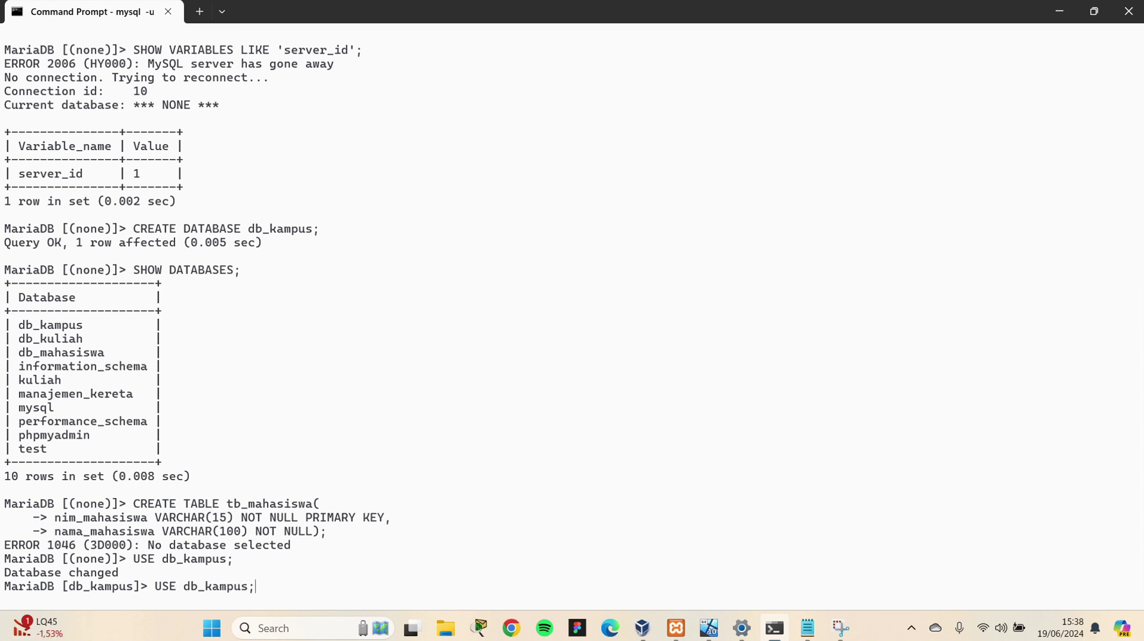
key(Up)
key(Up)
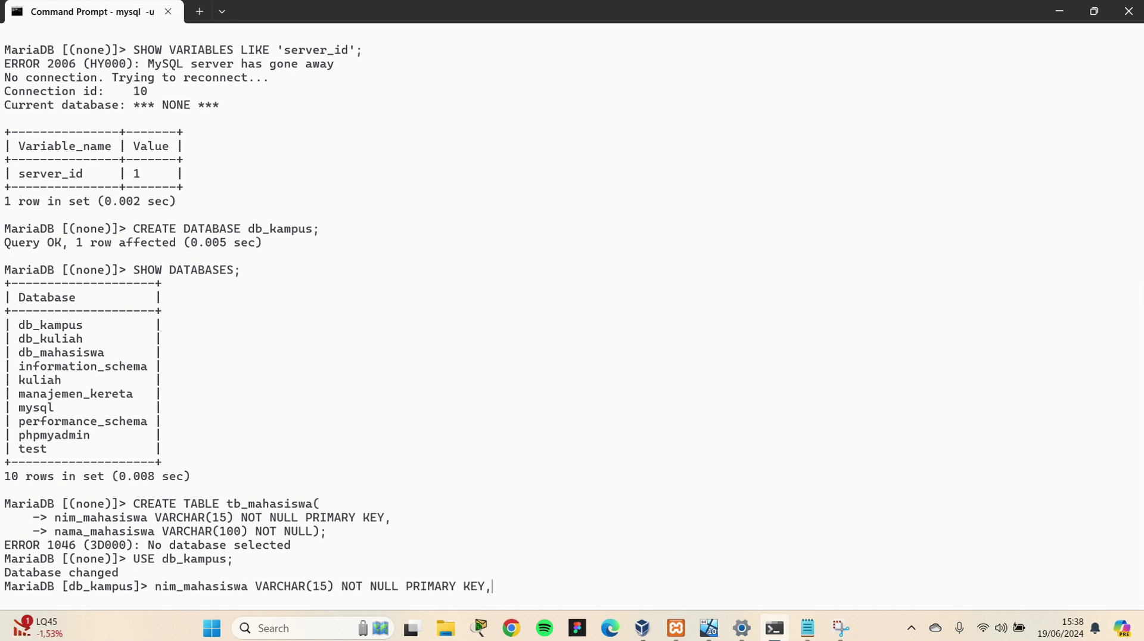
key(Return)
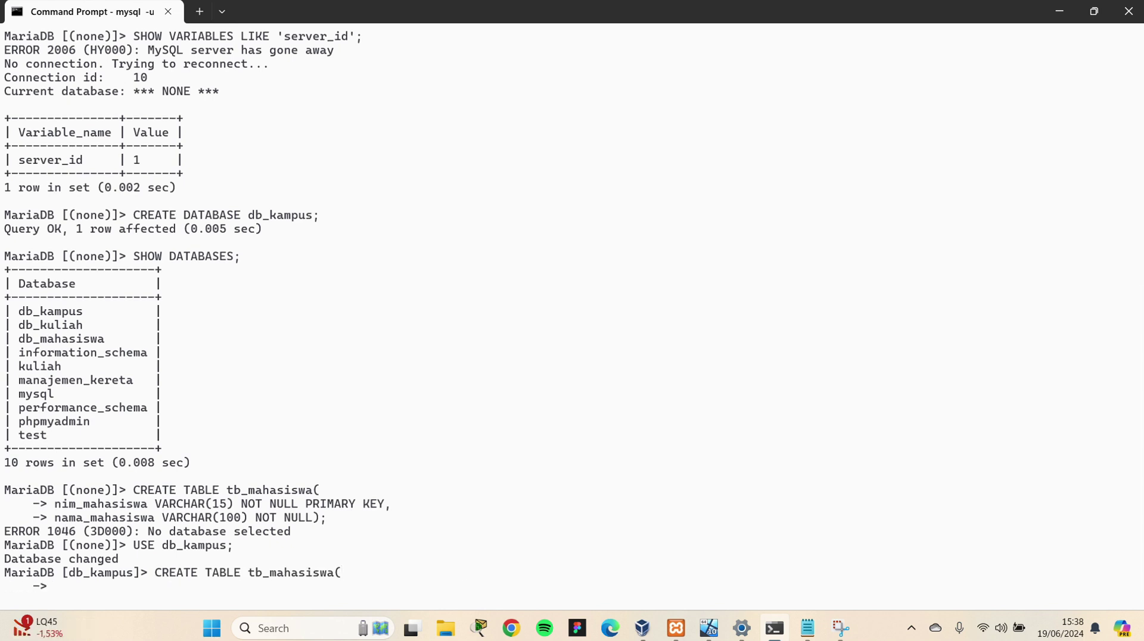
key(Up)
key(Up)
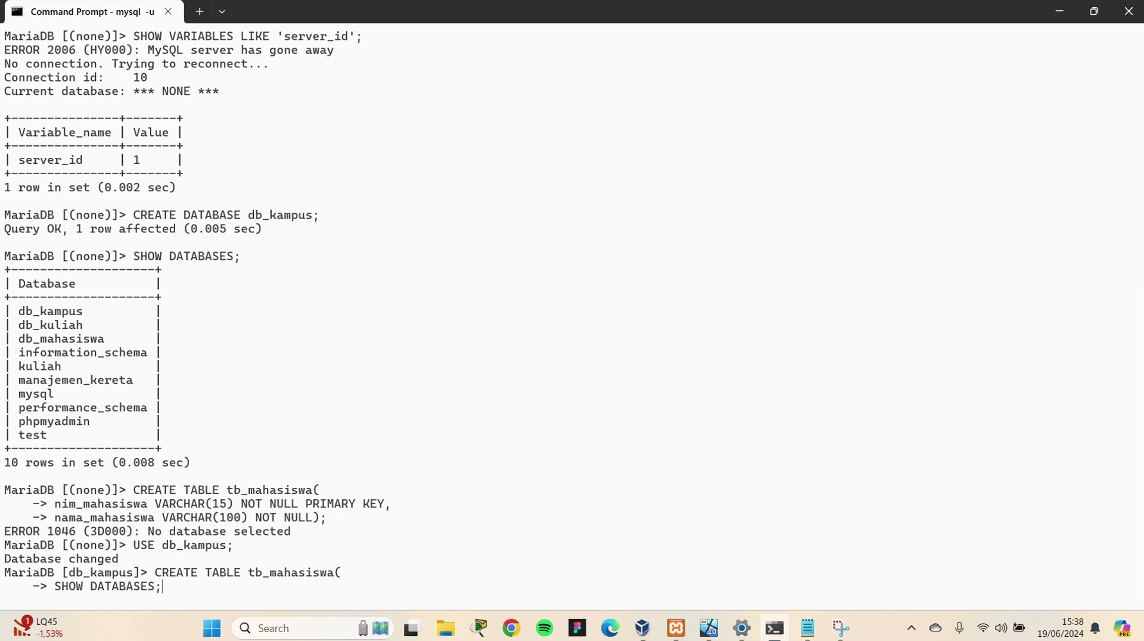
key(Down)
key(Down)
key(Return)
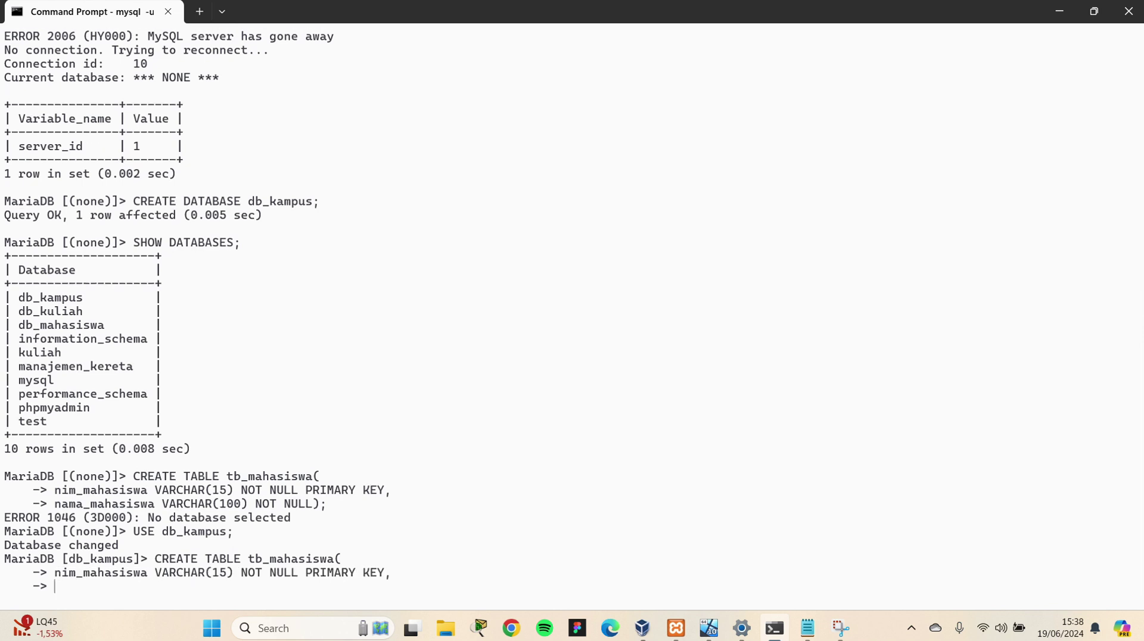
key(Up)
key(Up)
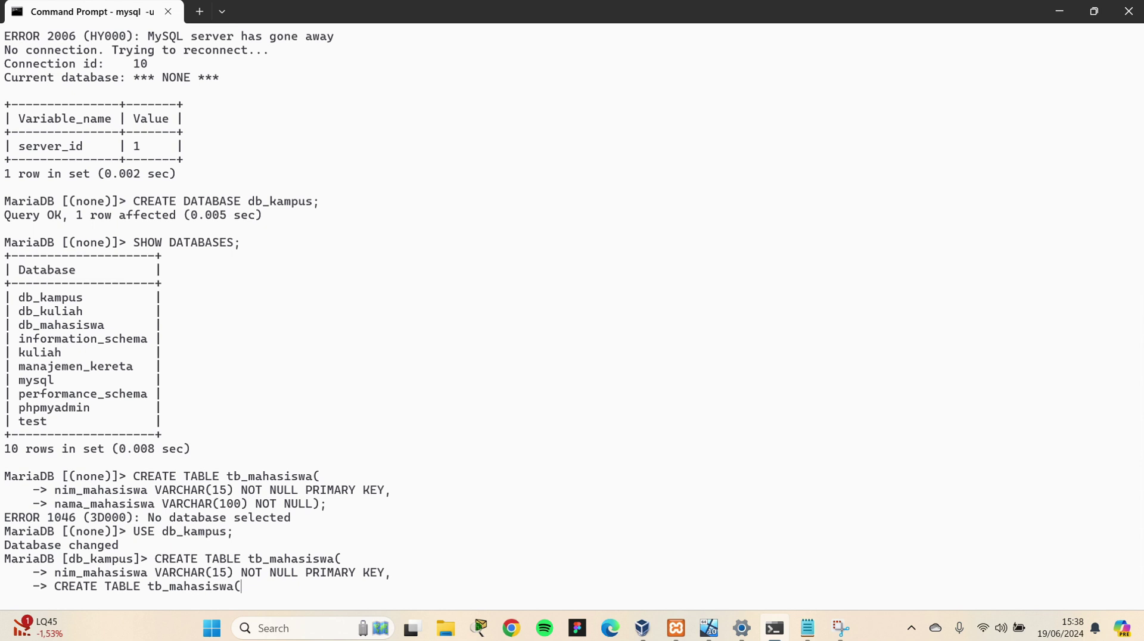
key(Up)
key(Up)
key(Return)
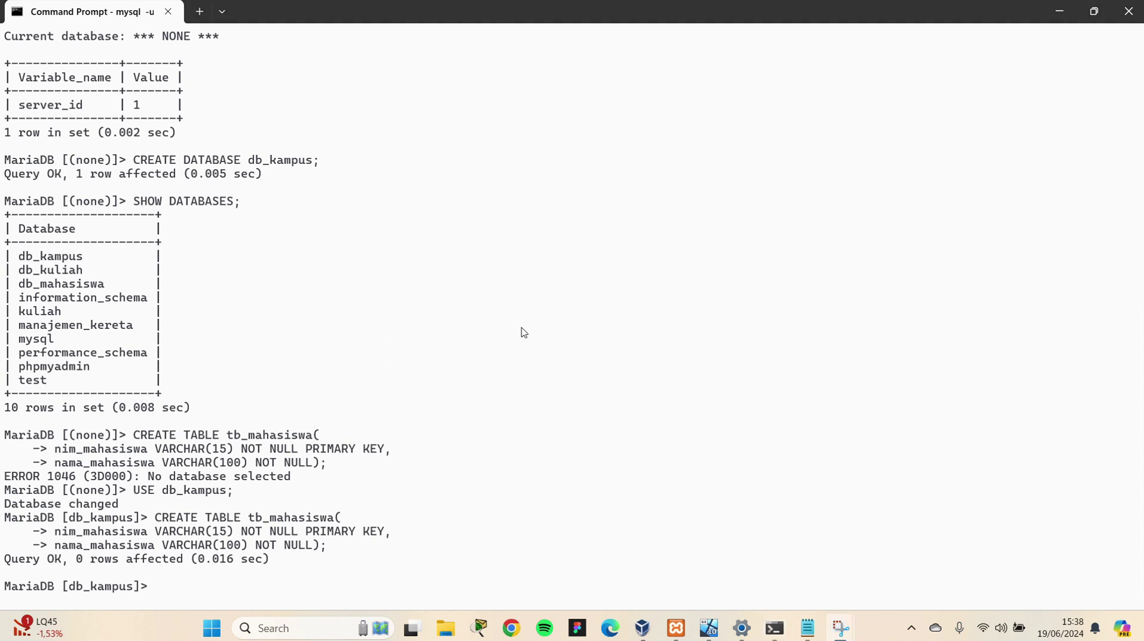
List the guest MariaDB's five databases with SHOW DATABASES
click(720, 625)
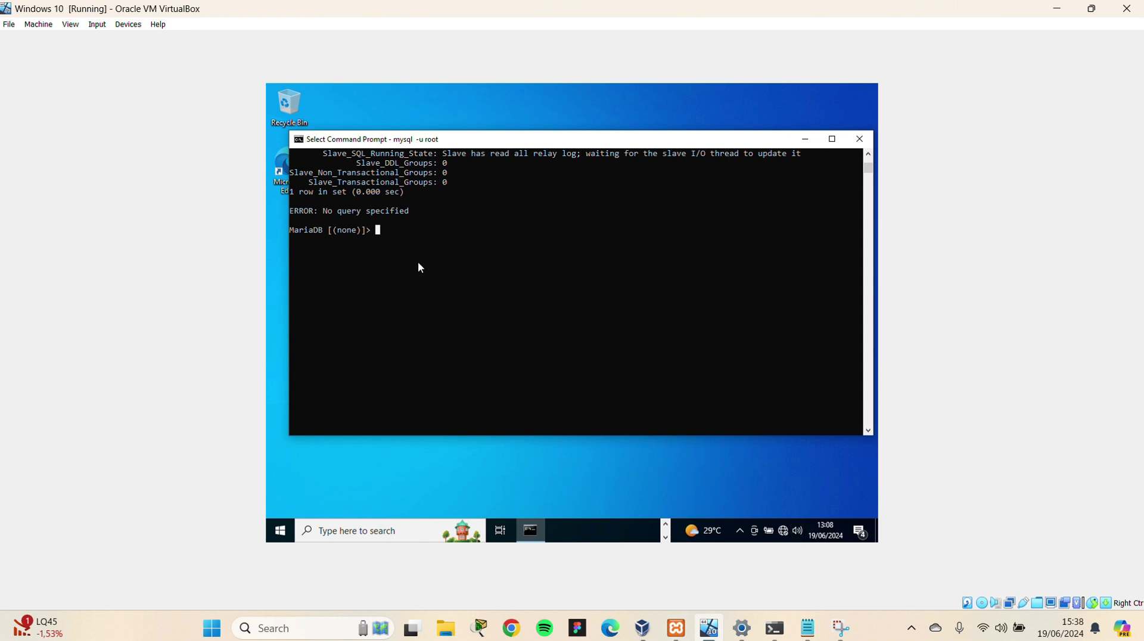
right_click(377, 228)
text(SHOW DATABASE)
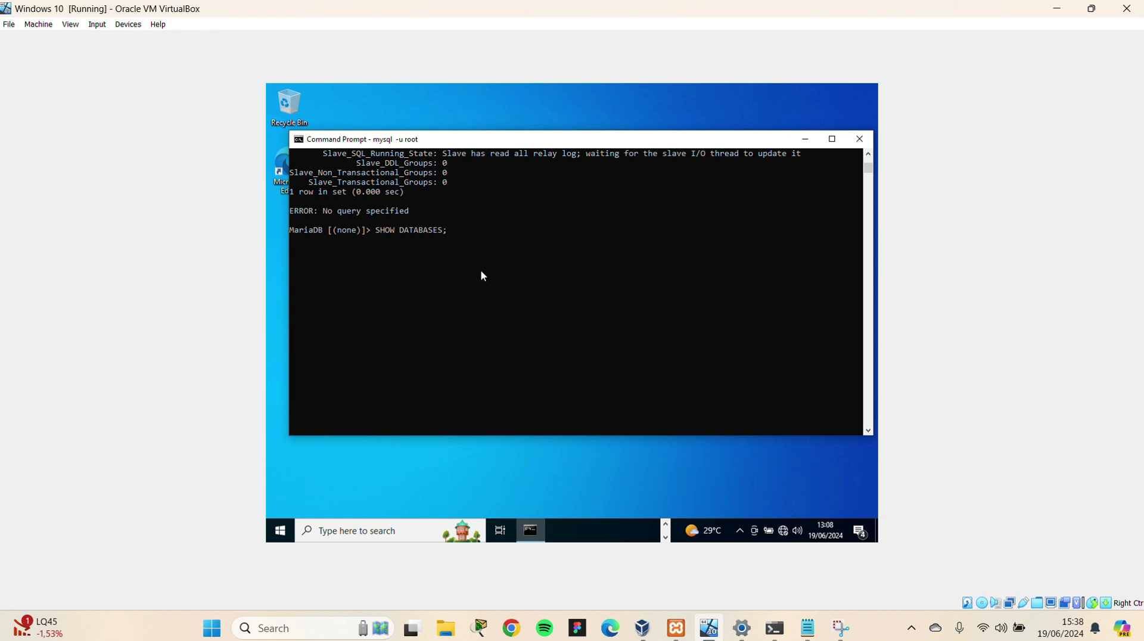
text(S;)
key(Return)
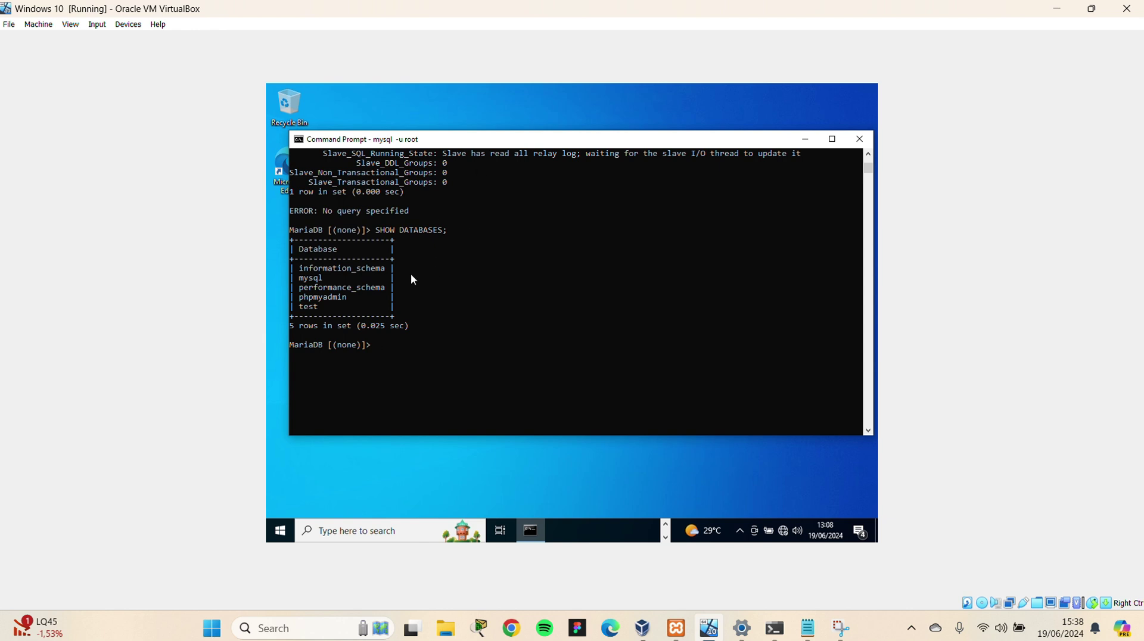
scroll(396, 275, up, 2)
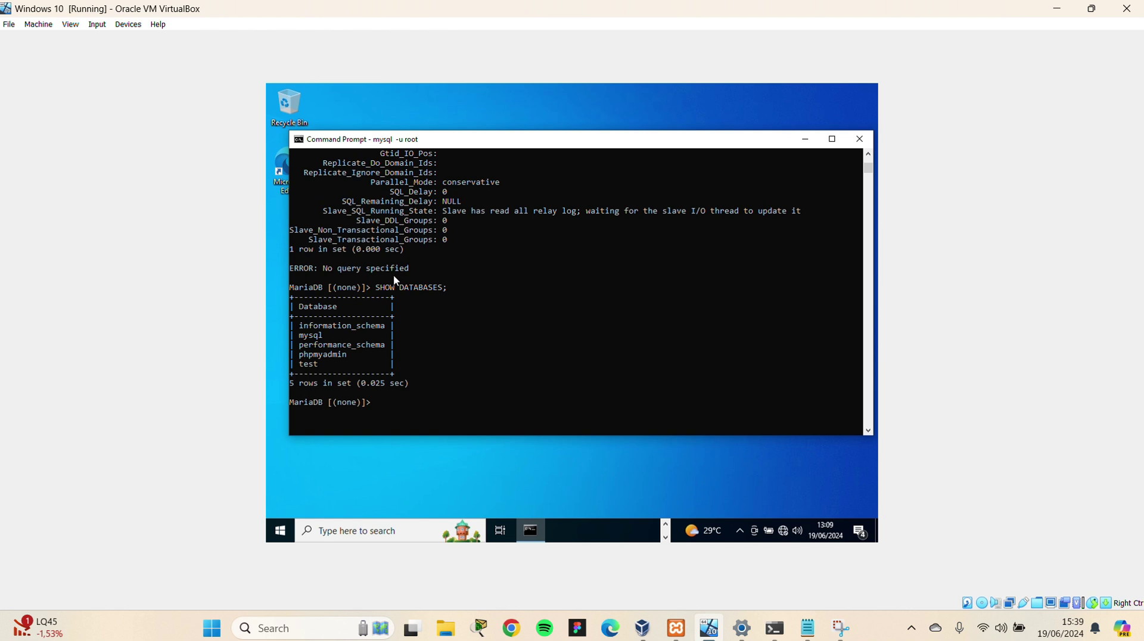
scroll(397, 280, down, 3)
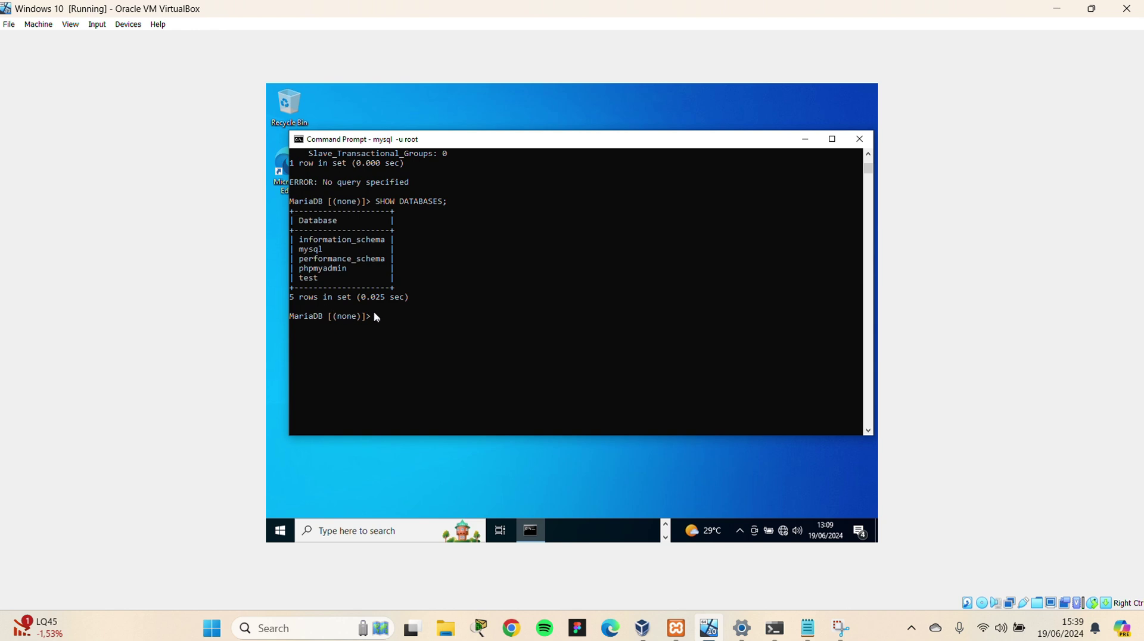
Run START SLAVE on the guest to start the replication threads
text(START SLAVE;)
key(Return)
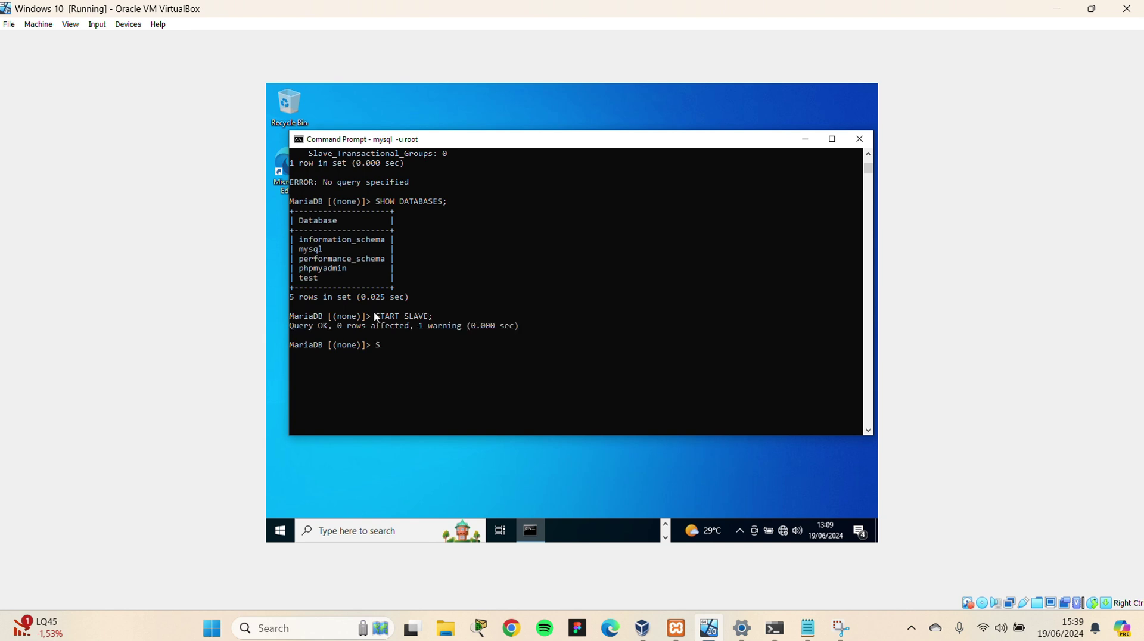
text(SHOW DATABASES)
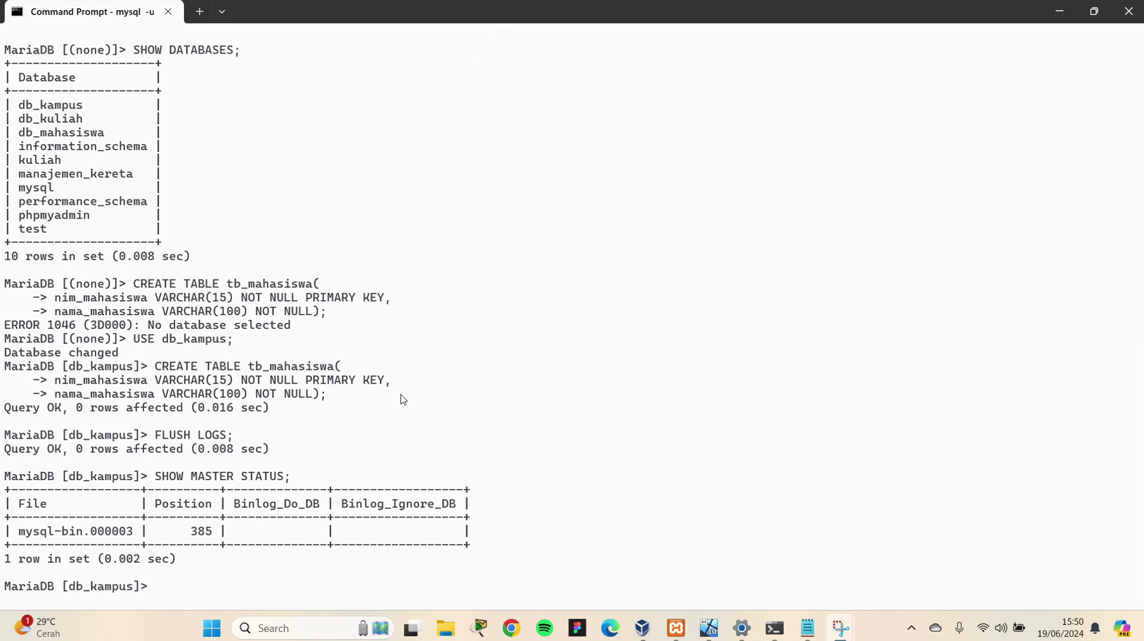
Highlight the replicated db_kampus database and select the three lines of the tb_pengajar CREATE TABLE statement
click(154, 479)
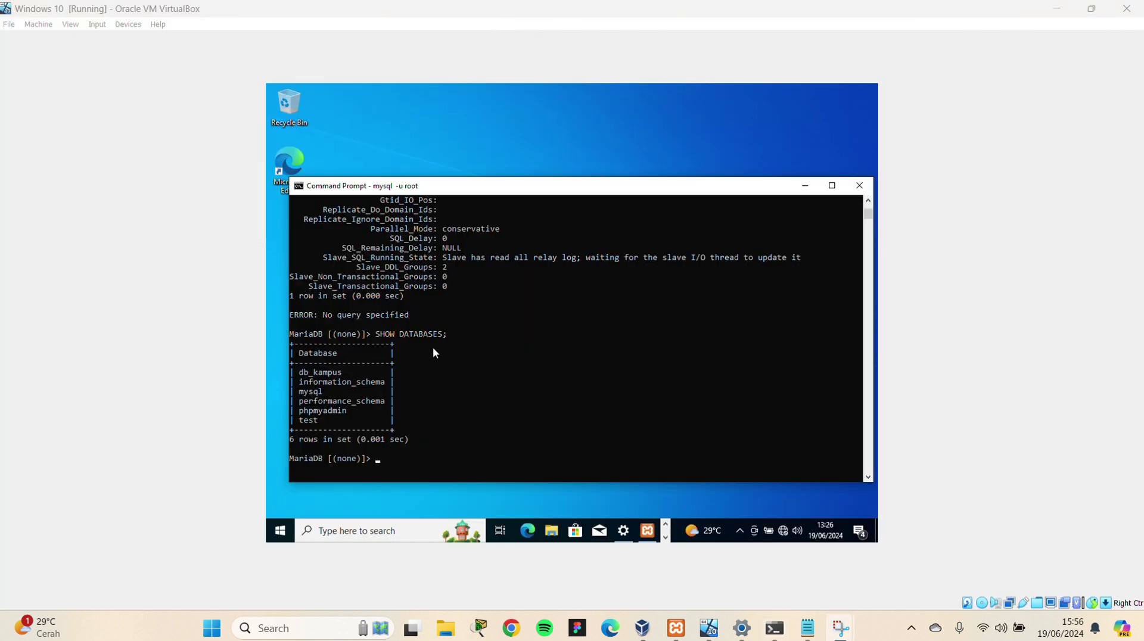
drag(365, 377, 291, 373)
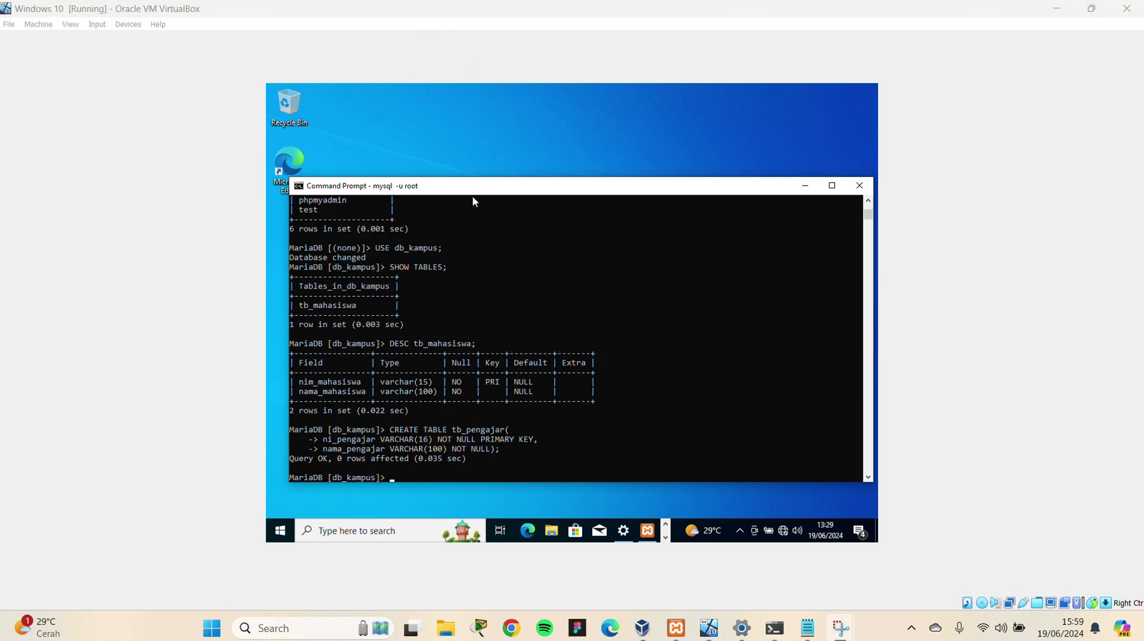
click(388, 429)
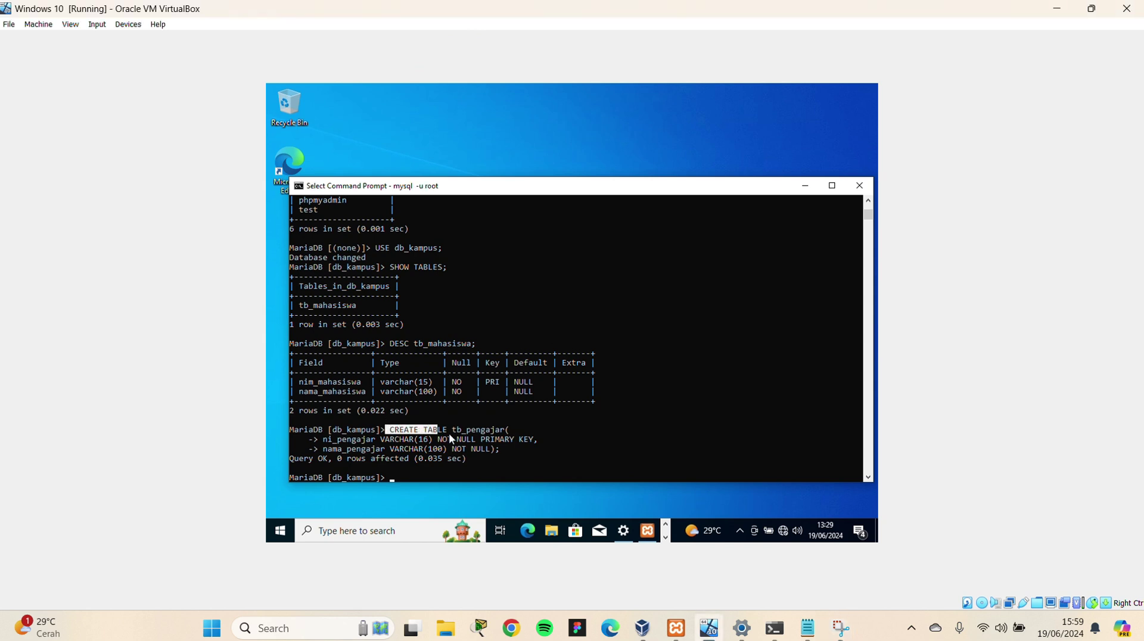
drag(449, 434, 519, 433)
click(521, 430)
click(307, 442)
drag(307, 442, 563, 440)
click(564, 439)
click(304, 449)
drag(304, 449, 553, 448)
click(554, 448)
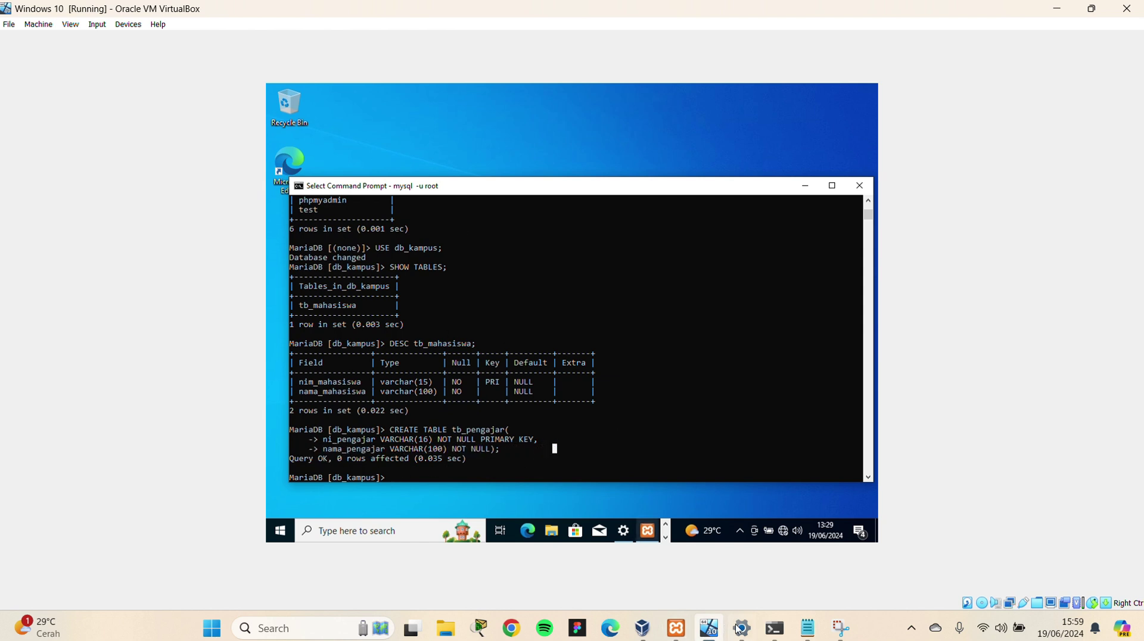
Run SHOW TABLES on the host, confirming db_kampus holds only tb_mahasiswa, then switch back to the VM
mouse_move(775, 628)
click(580, 492)
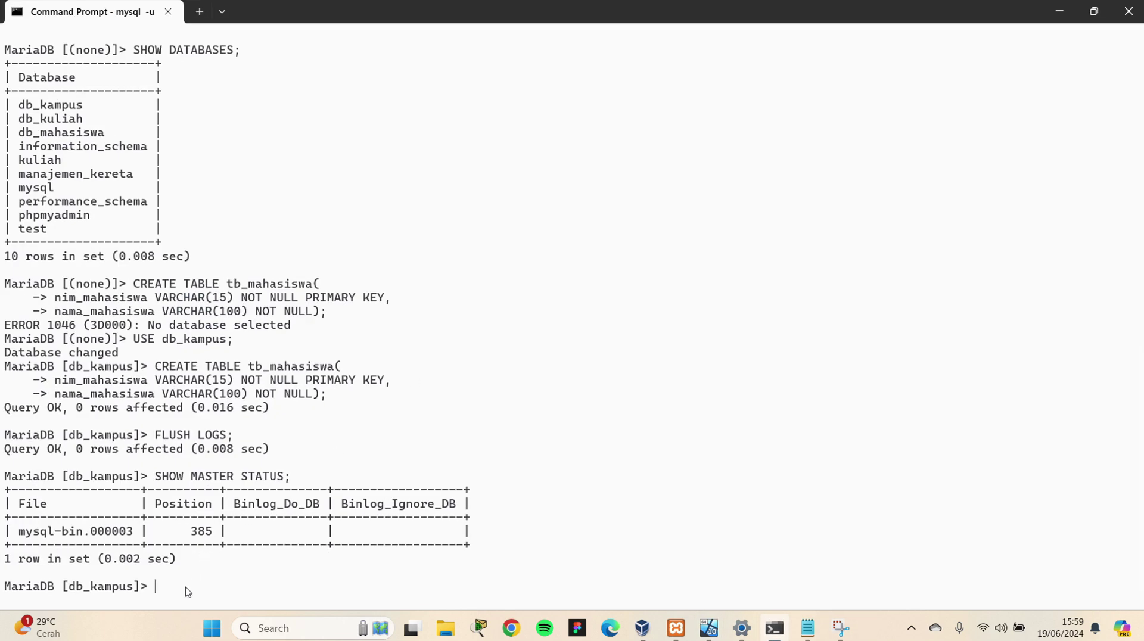
text(SHOW T)
text(LE)
key(BackSpace)
key(BackSpace)
text(LES;)
key(Return)
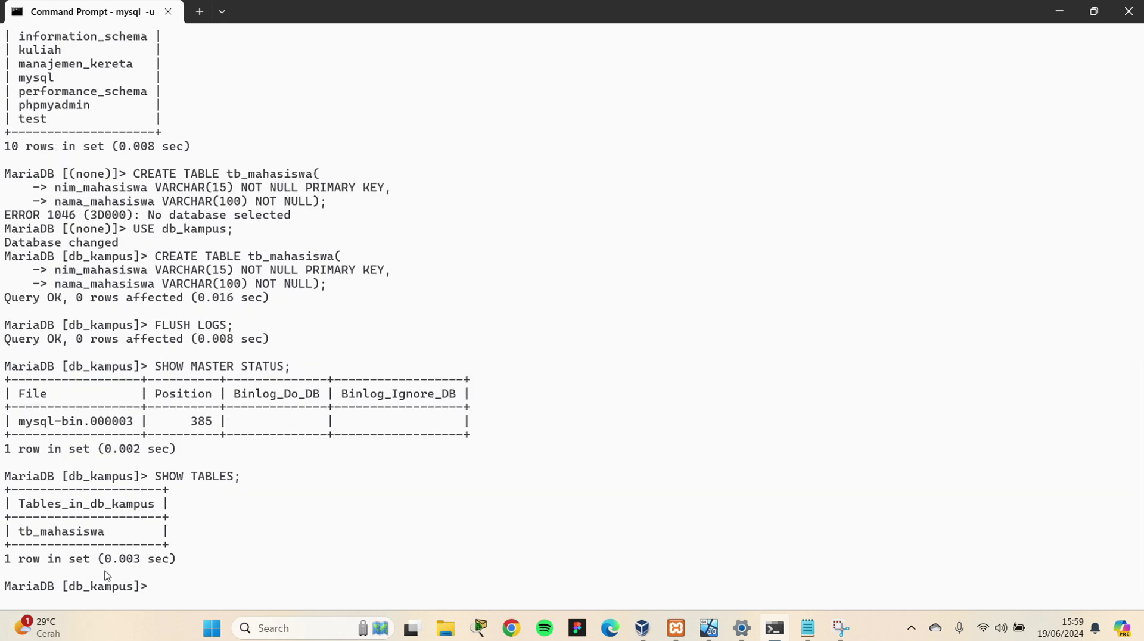
click(709, 628)
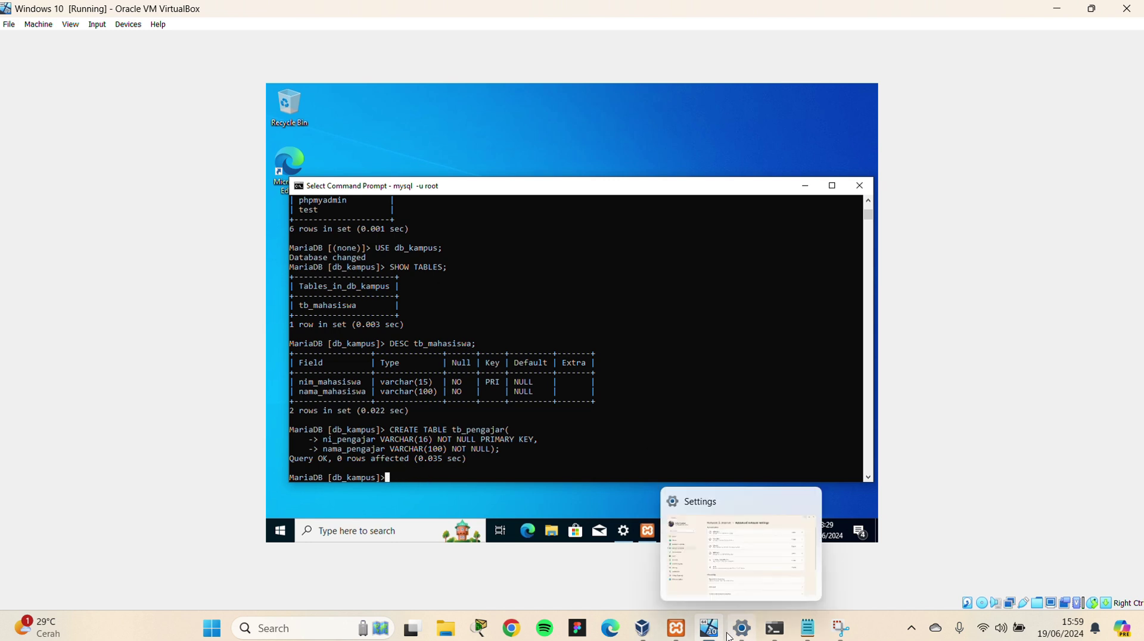
Open a guest Command Prompt, go to c:\xampp\mysql\bin, and start the MariaDB client as root
click(775, 628)
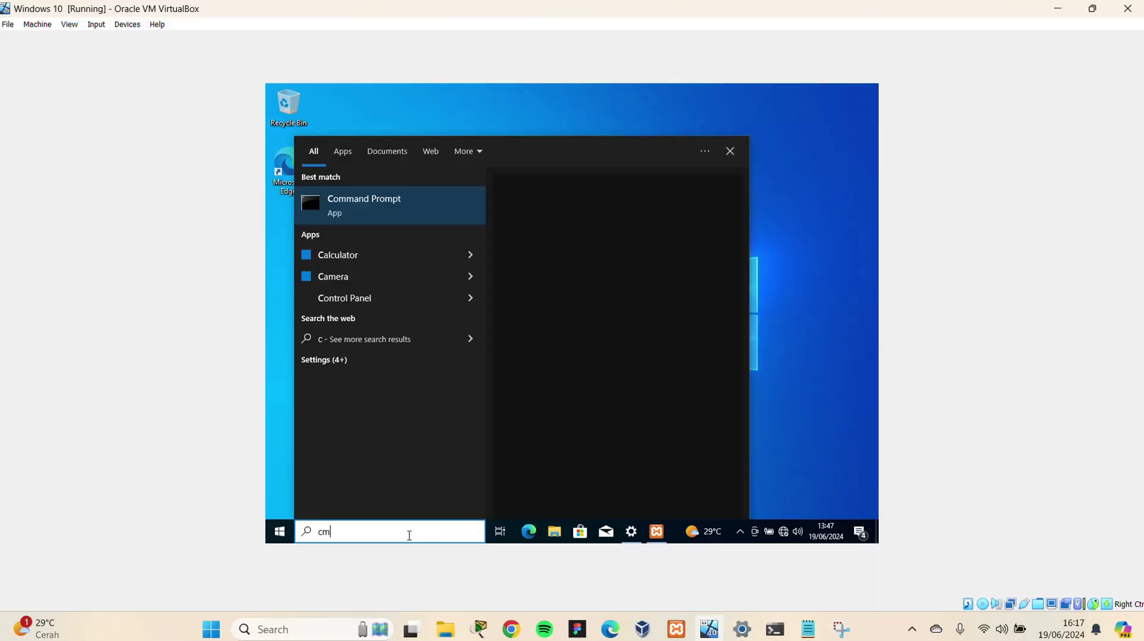
key(Return)
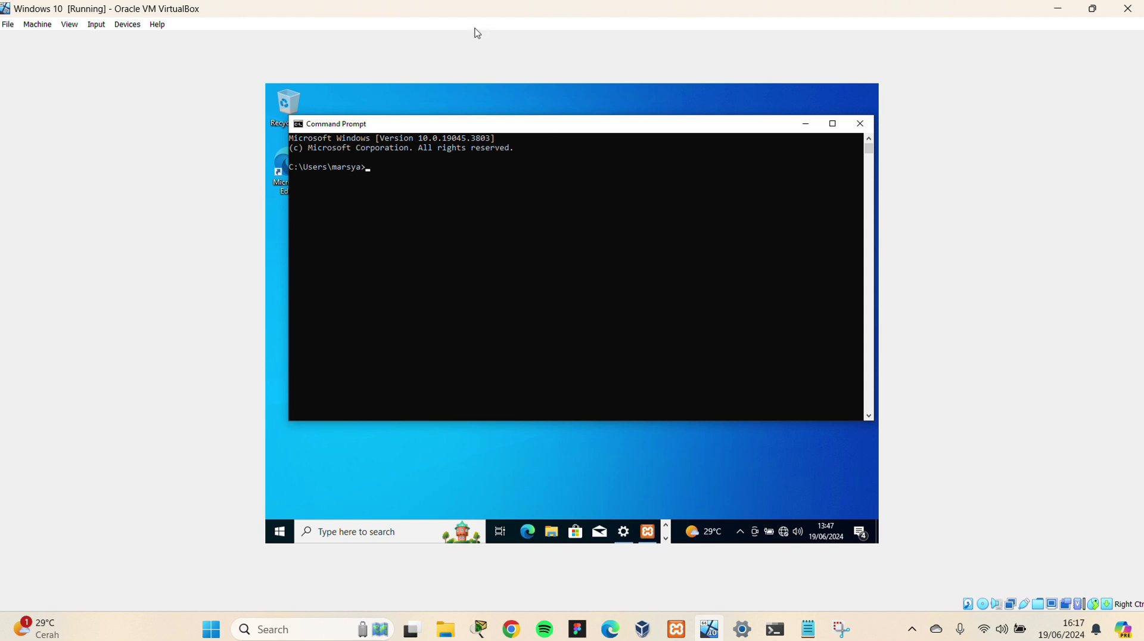
text(cd c:\)
key(Return)
text(cd xampp/mysql/bin)
key(Return)
text(my)
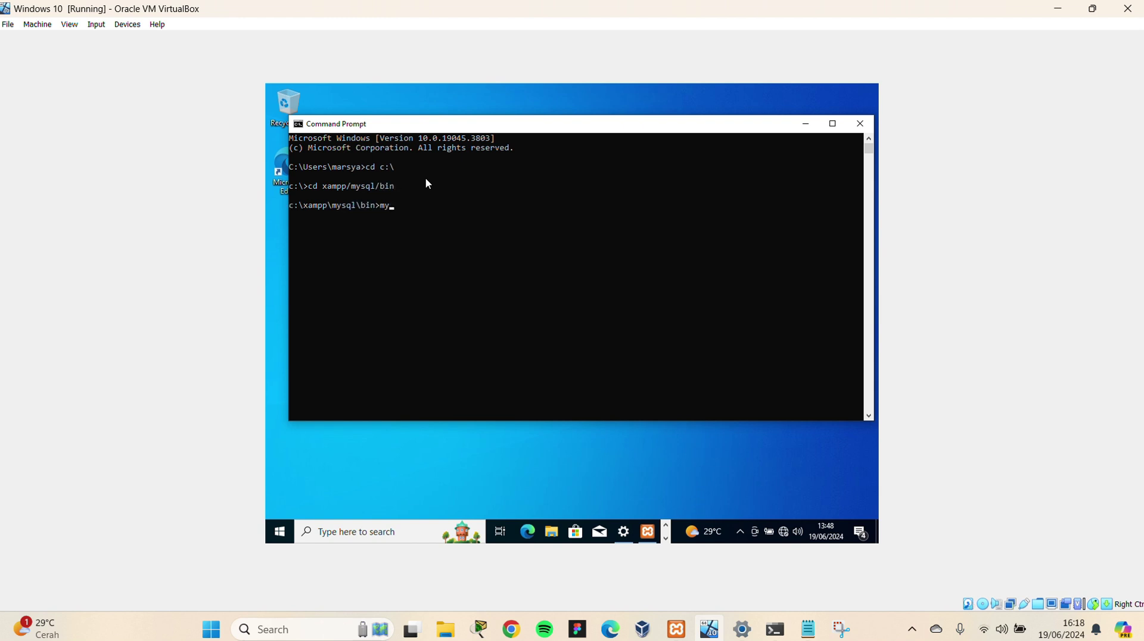
text(swql -u root)
key(Return)
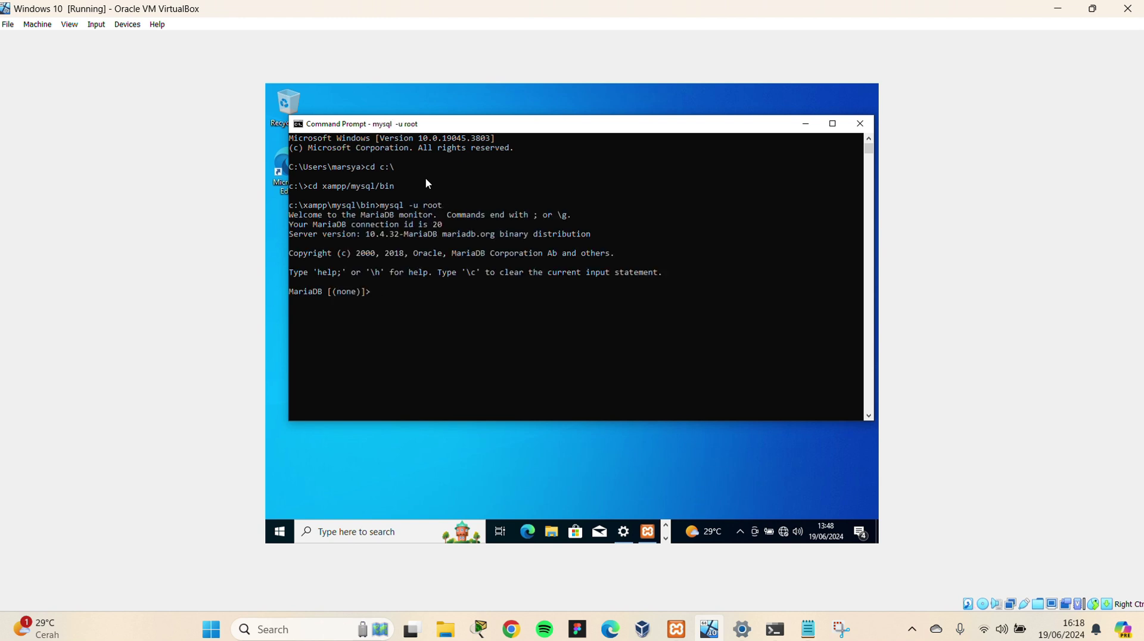
Create user 'master2'@'%' identified by a password at the guest MariaDB prompt
text(CREATE USER)
key(Escape)
text(create user 'master2'@'%' identified)
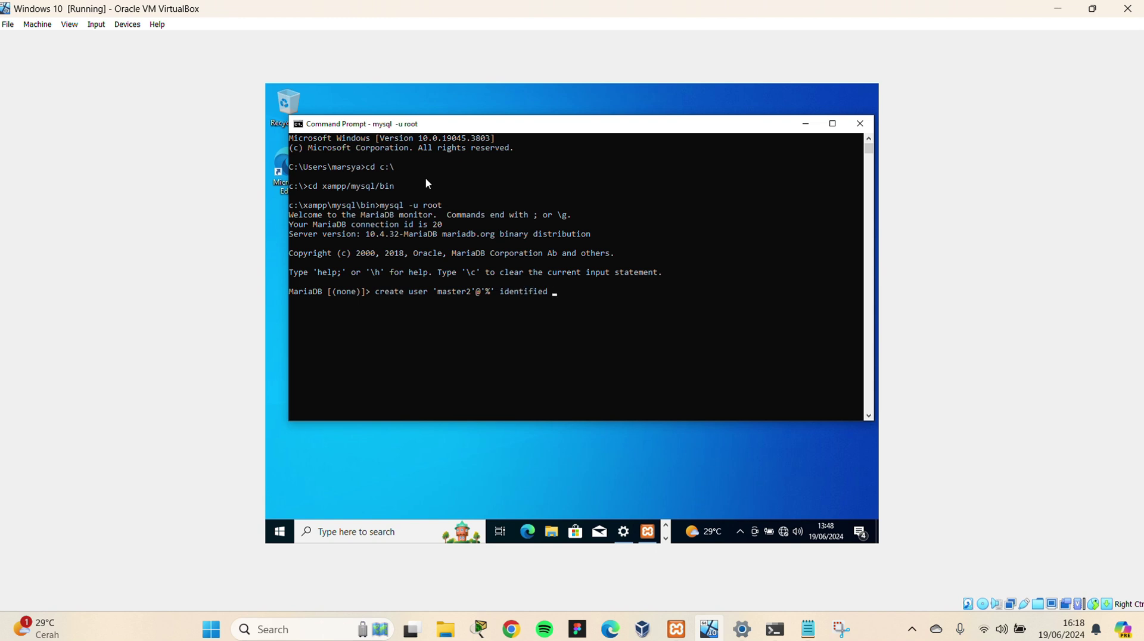
text(')
key(BackSpace)
text(;)
key(Return)
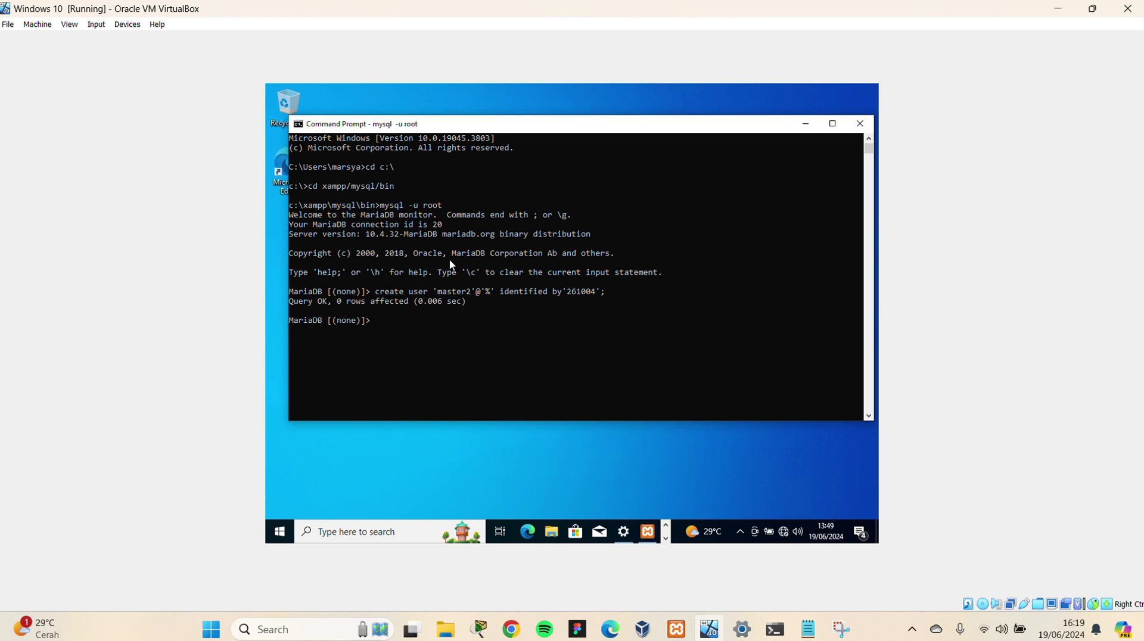
click(380, 324)
Grant master2 all privileges on *.* with its password and WITH GRANT OPTION
text(grant all privileges on*.* to 'master)
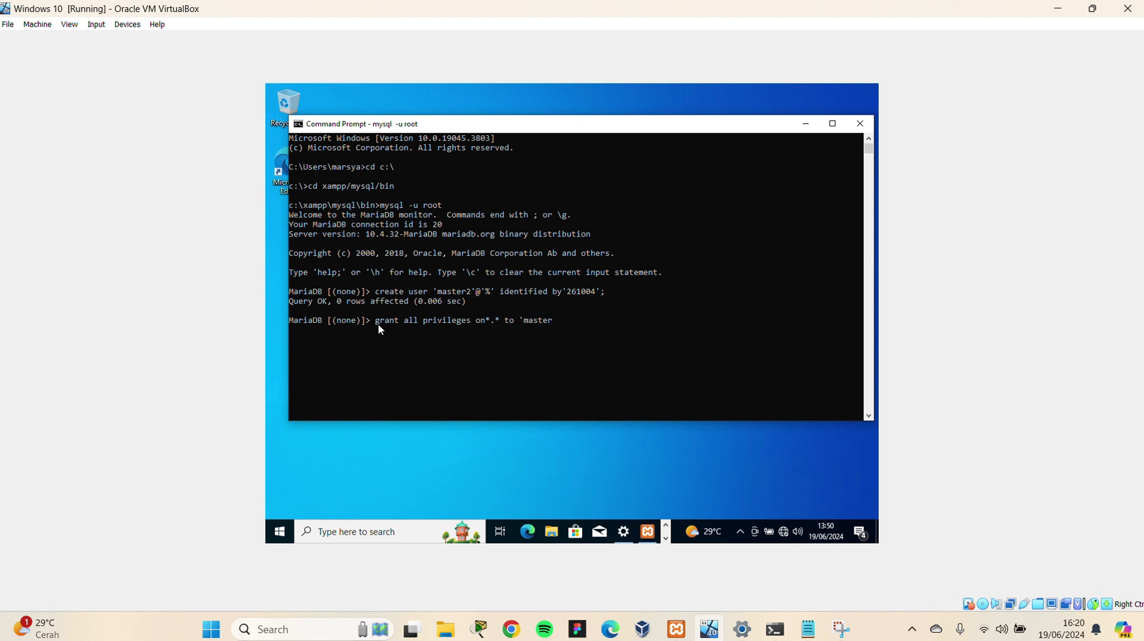
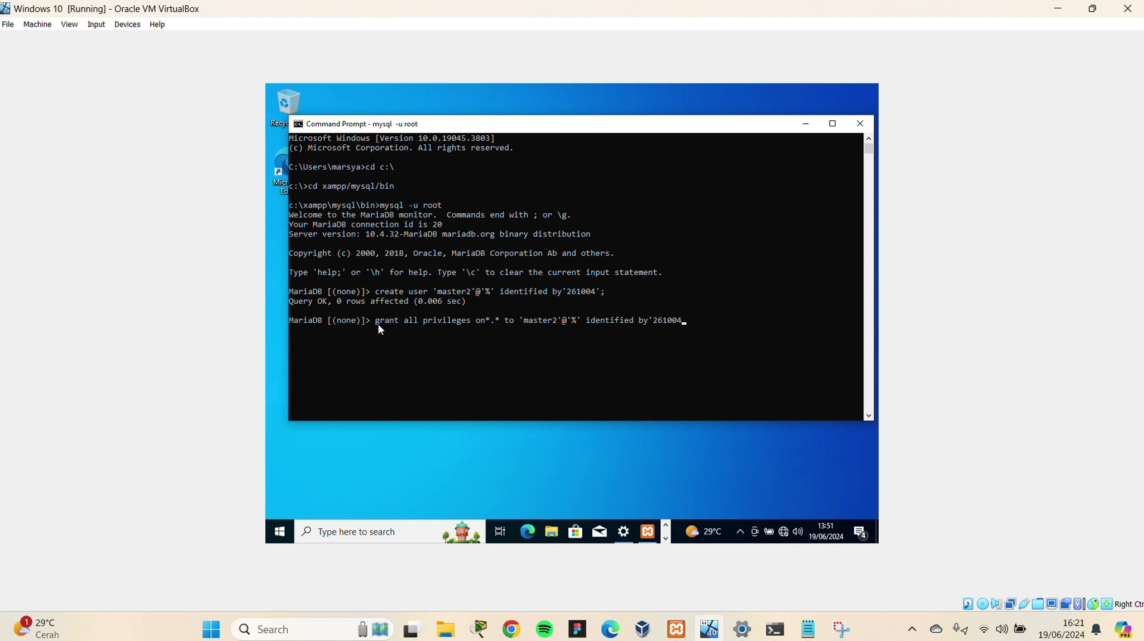
text(' with grant o[tion)
key(BackSpace)
key(BackSpace)
key(BackSpace)
key(BackSpace)
key(BackSpace)
key(BackSpace)
text(option;)
key(Return)
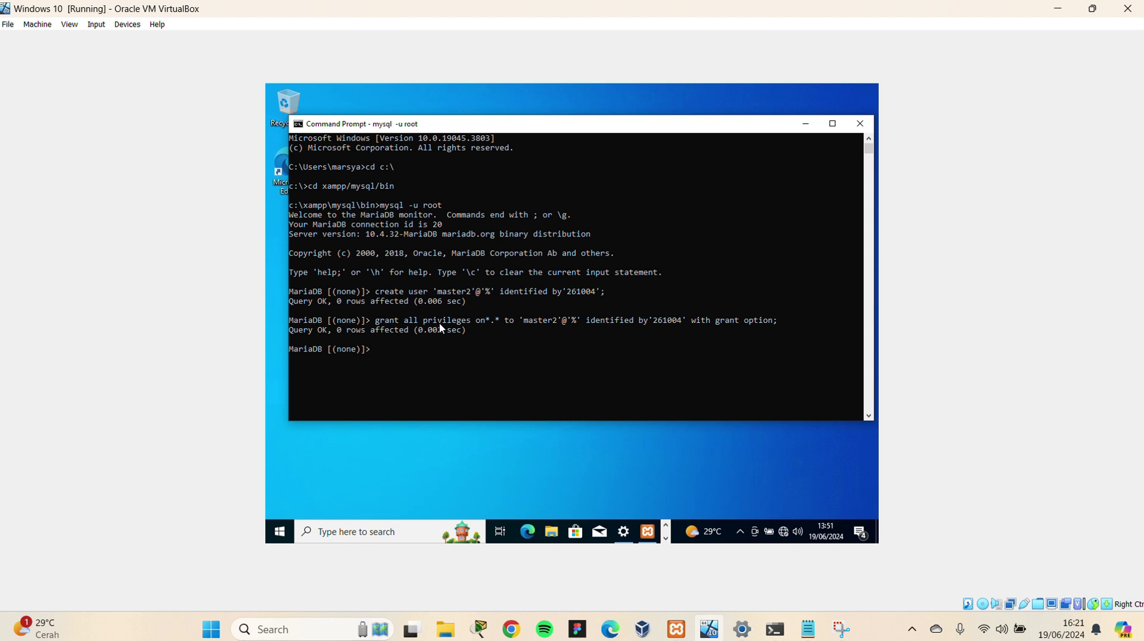
Lock the guest's tables with FLUSH TABLES WITH READ LOCK
click(377, 351)
text(flush tables with read lock;)
key(Return)
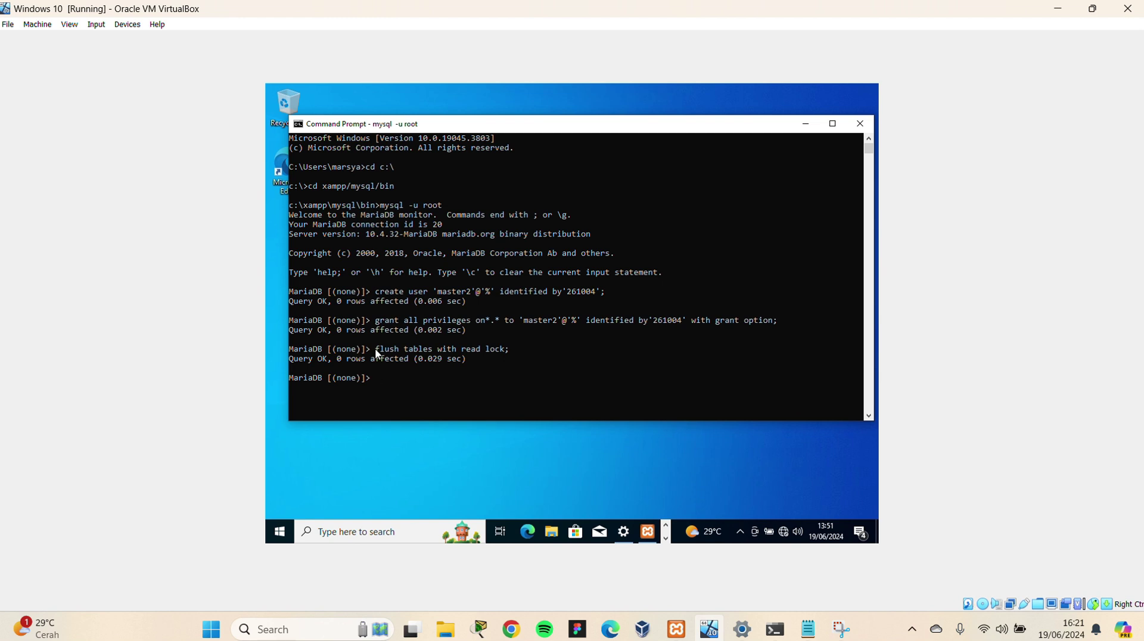
text(show master status;)
Show master status, noting mysql-bin.000001 at position 328 and log_bin ON
key(Return)
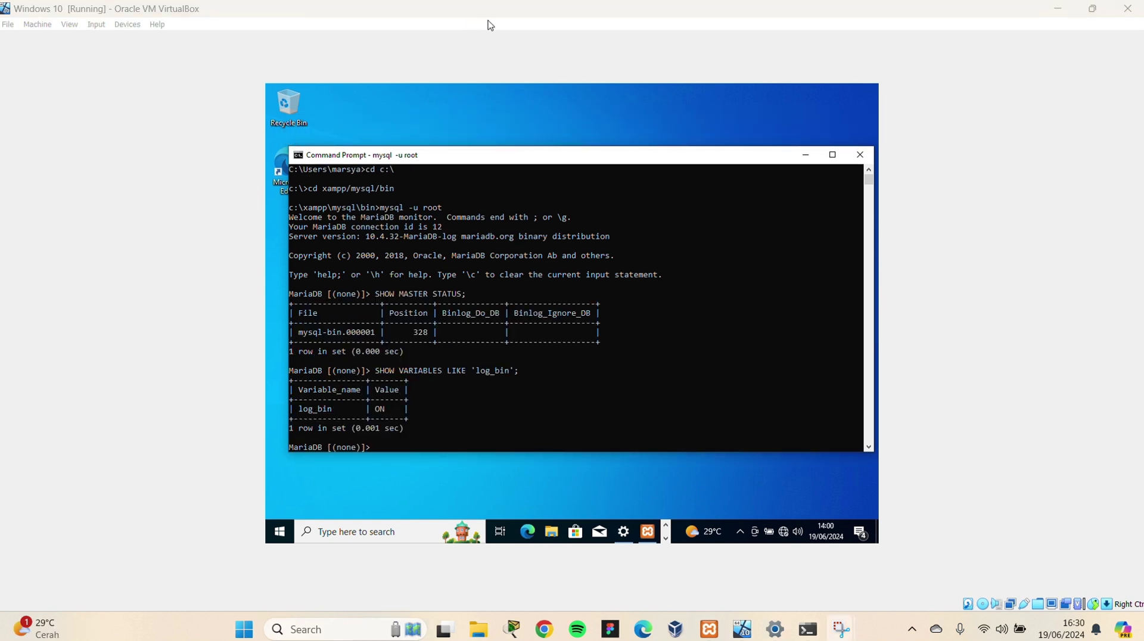
scroll(359, 224, up, 1)
scroll(366, 225, down, 6)
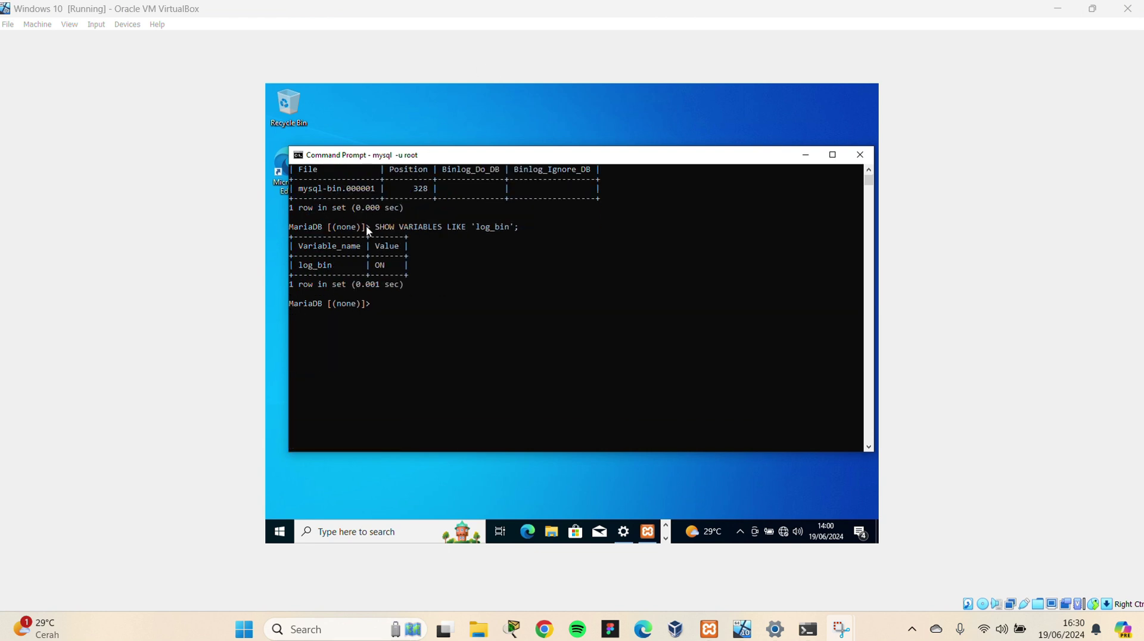
scroll(366, 225, up, 2)
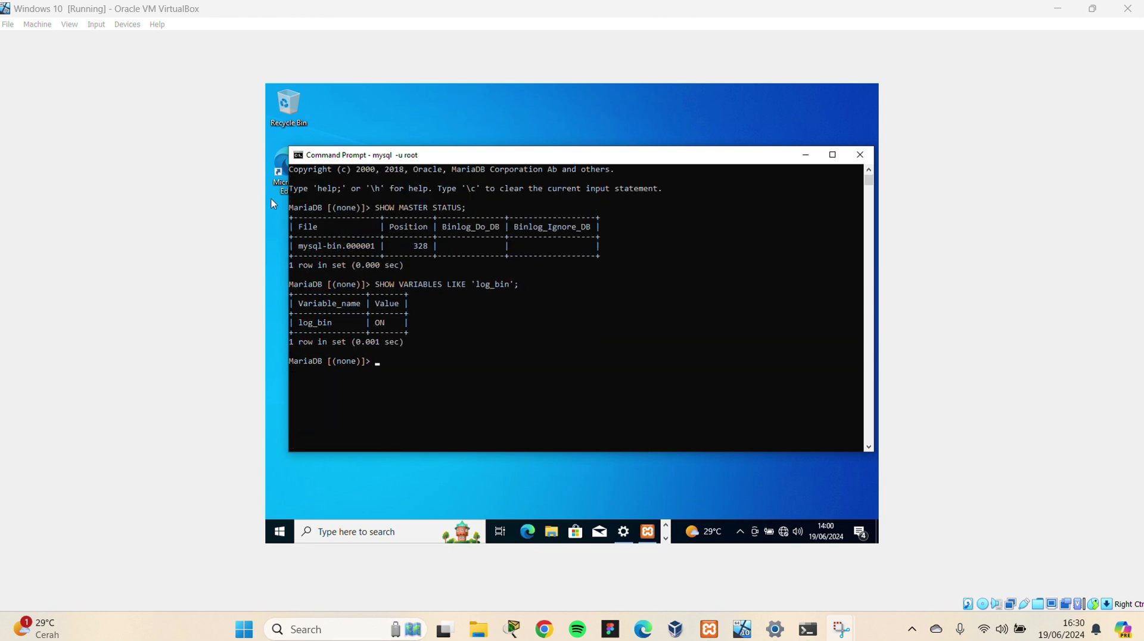
drag(298, 246, 433, 246)
drag(294, 322, 398, 325)
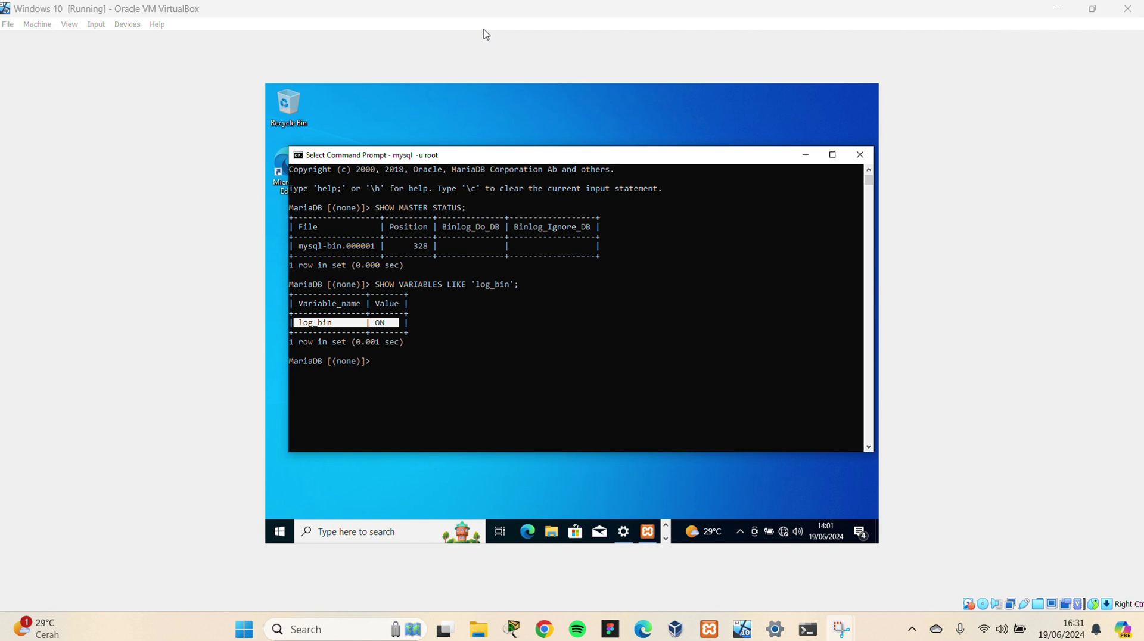
Release the read lock with UNLOCK TABLES
click(439, 299)
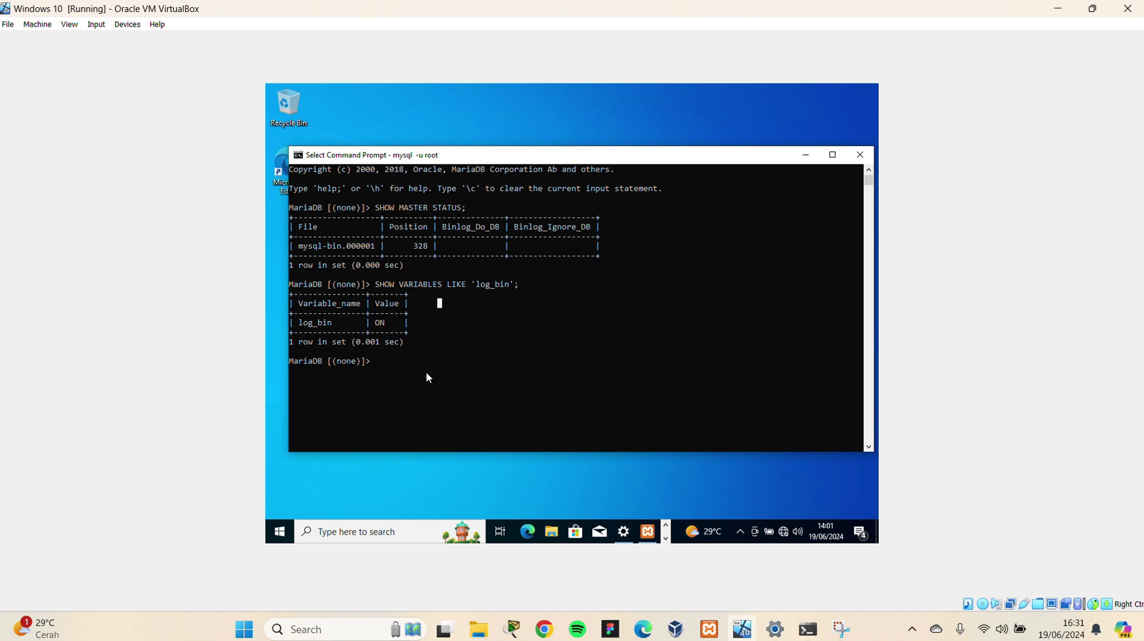
text(UNLOCK TABLES;)
key(Return)
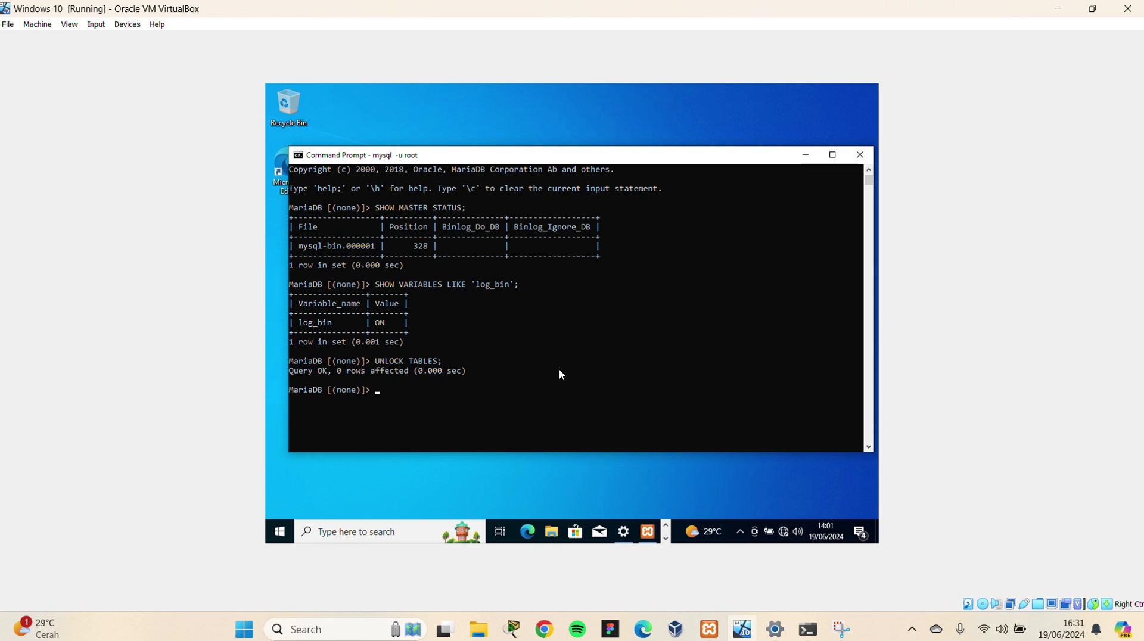
Open a new Command Prompt tab in the host's Windows Terminal
click(808, 629)
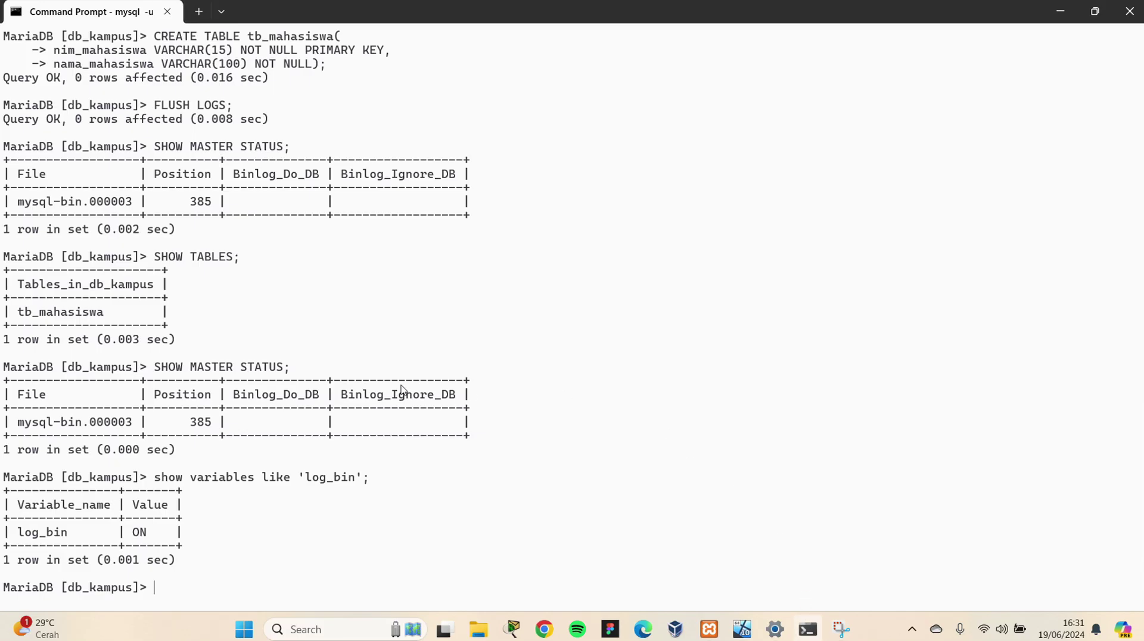
scroll(401, 391, down, 3)
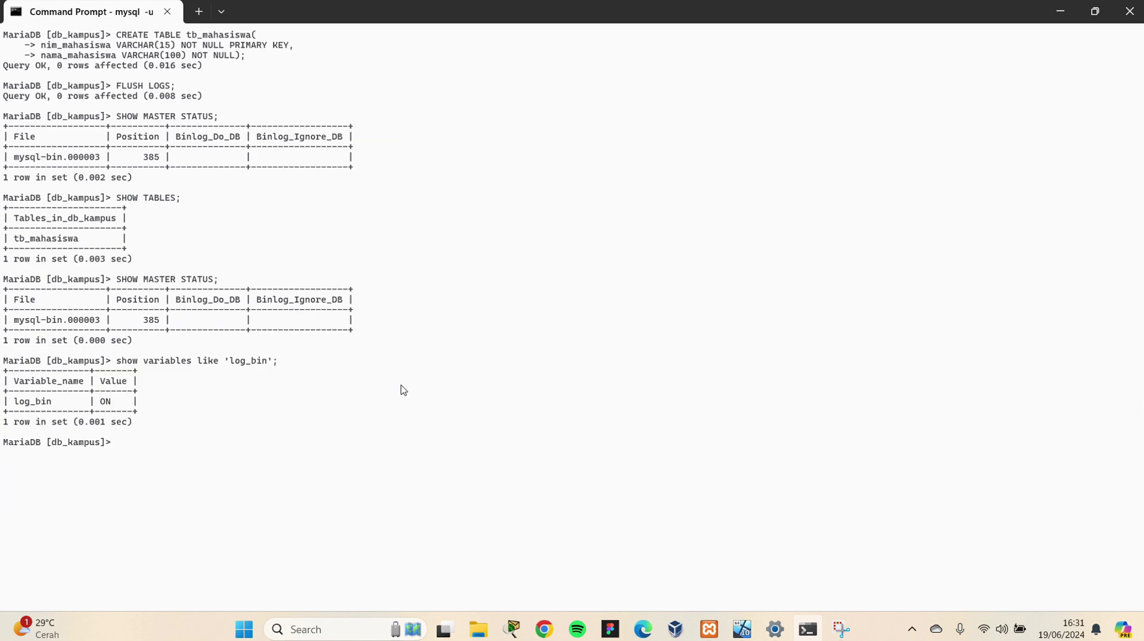
click(196, 12)
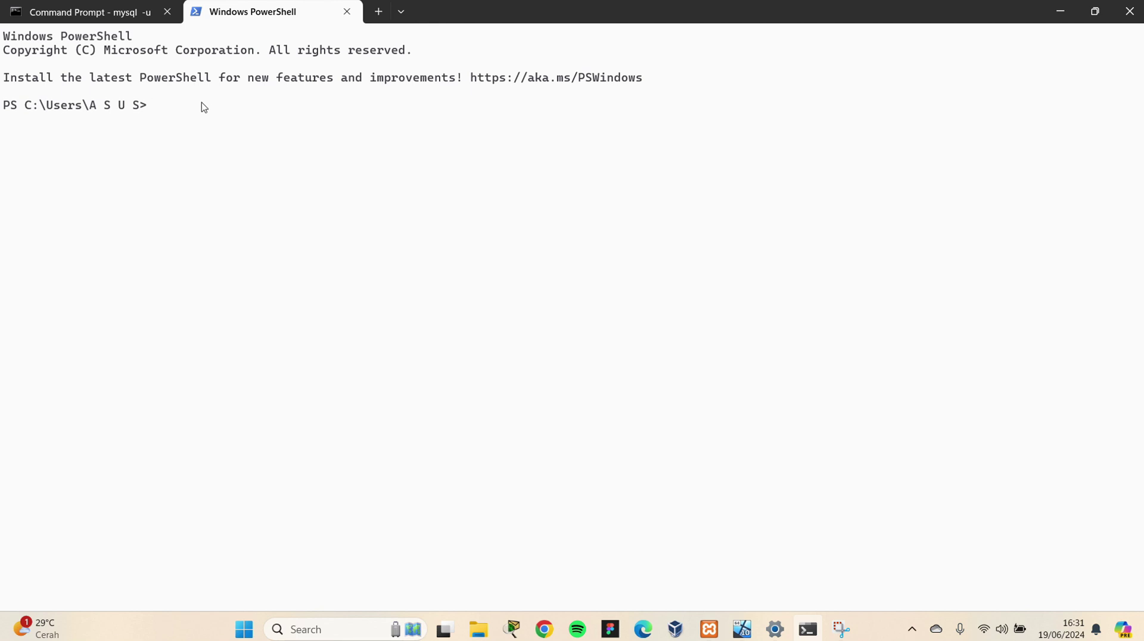
text(cd)
click(347, 12)
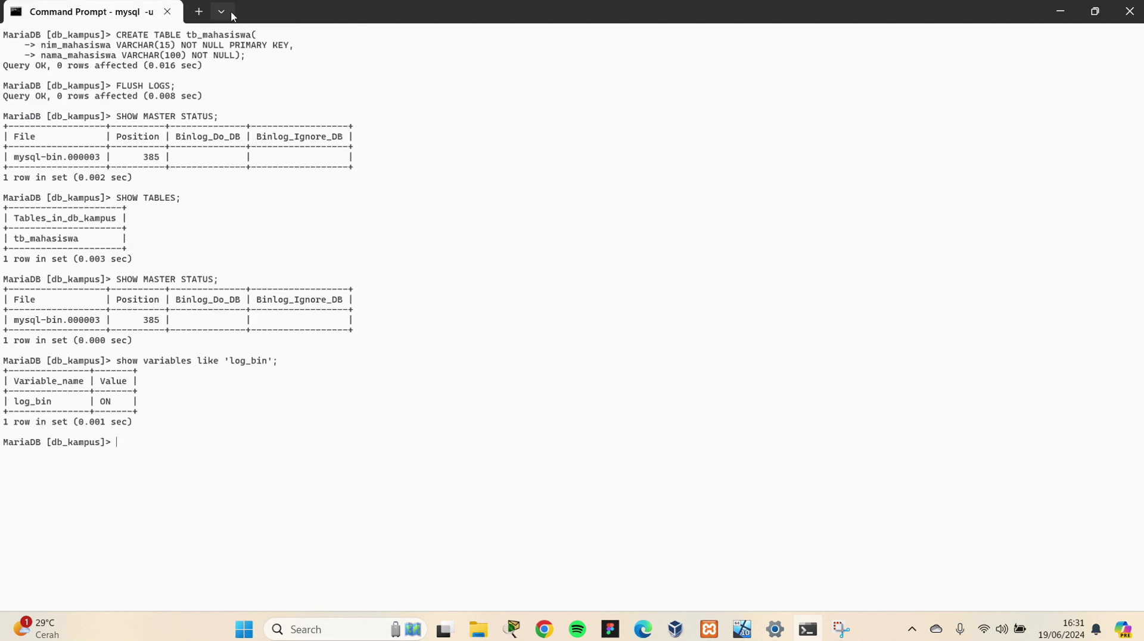
right_click(264, 18)
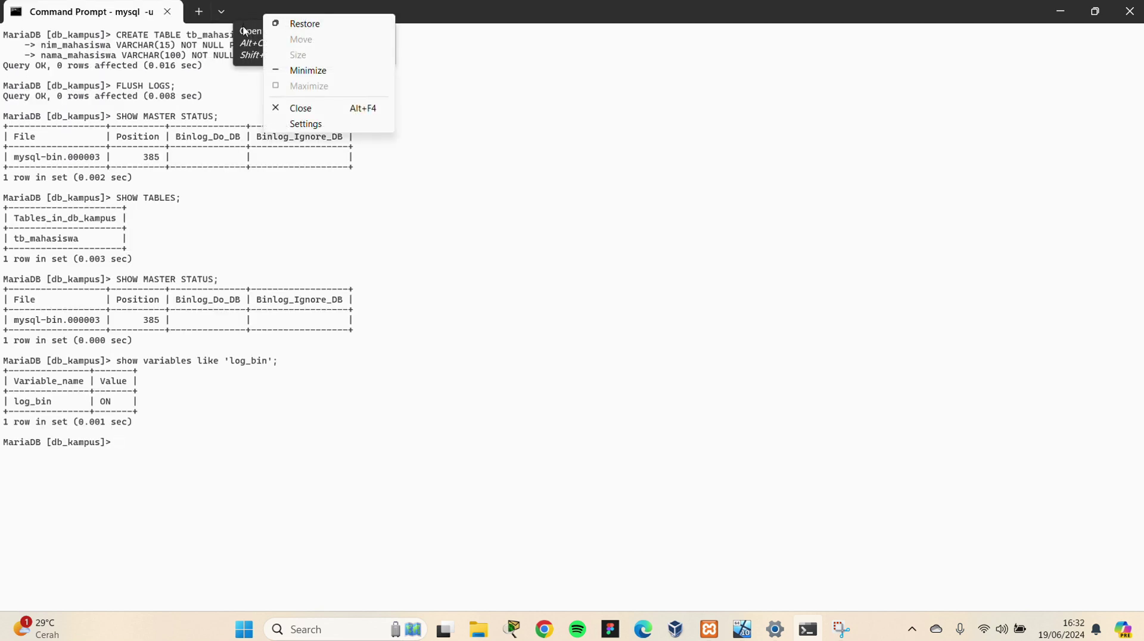
click(245, 27)
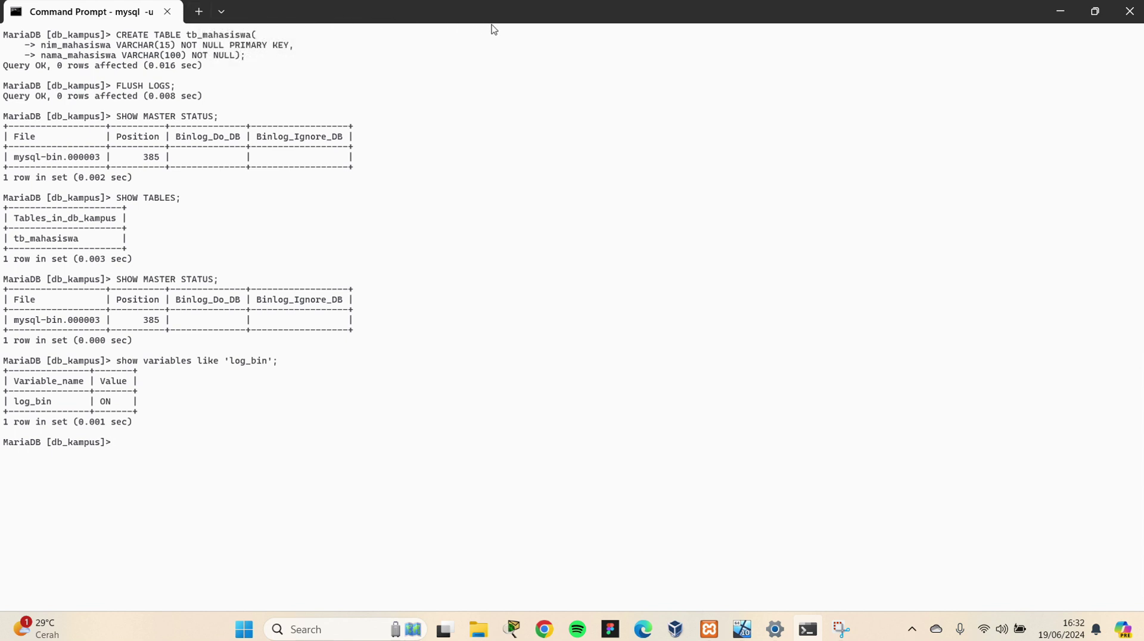
key(ctrl+shift+t)
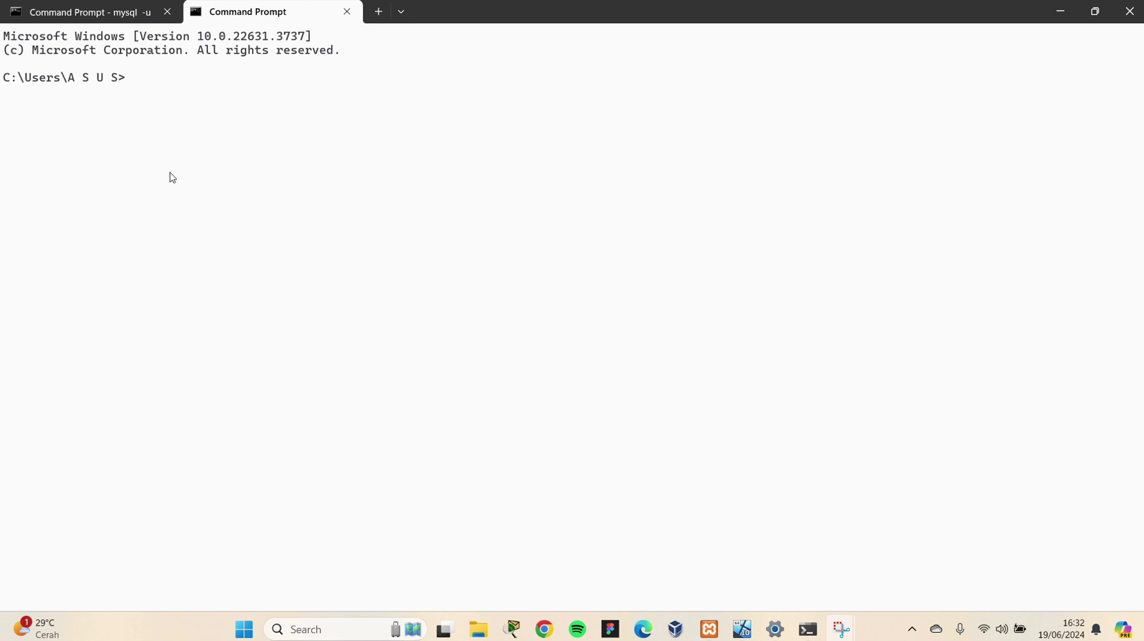
click(161, 93)
Go to c:\xampp\mysql\bin and log in to MariaDB as root
text(cd c)
text(:\)
key(Return)
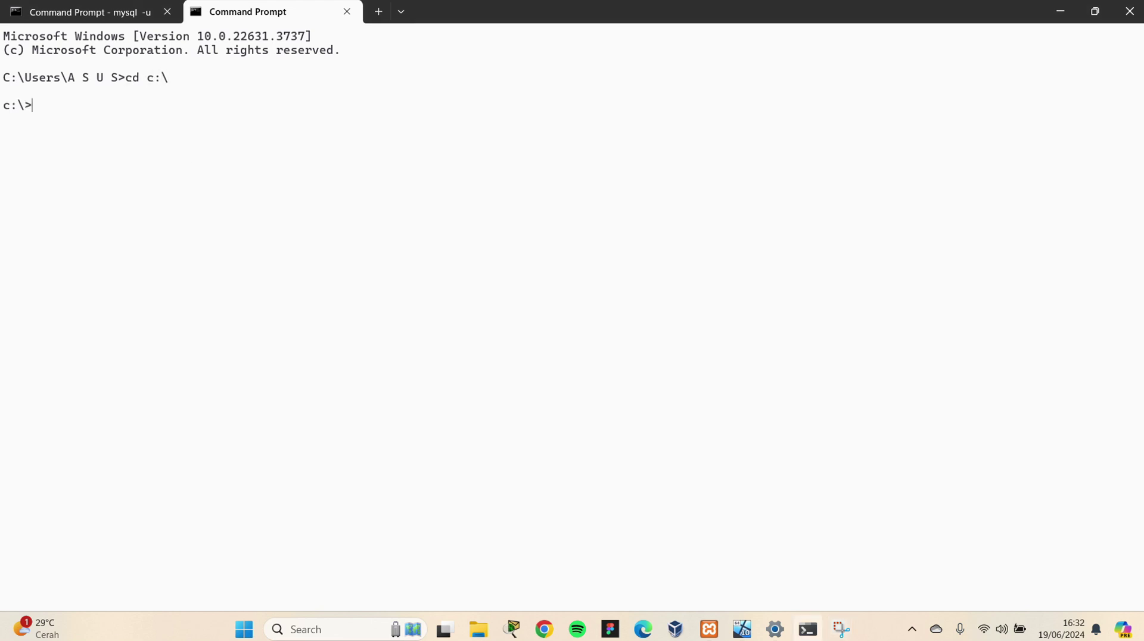
text(cd xampp/mysql/bin)
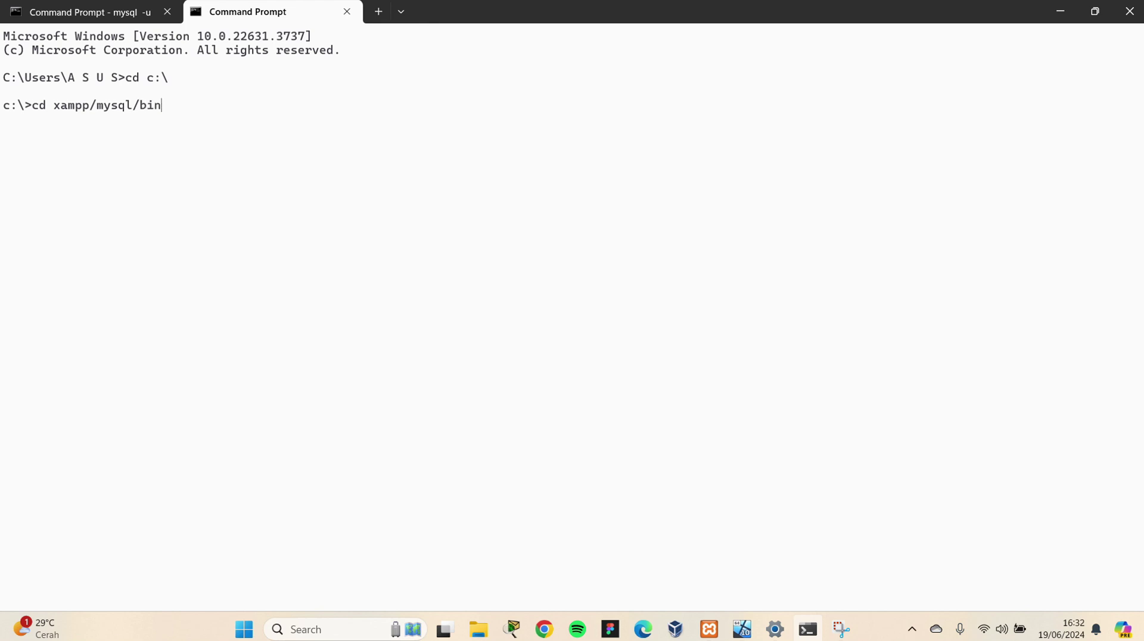
key(Return)
text(mysql)
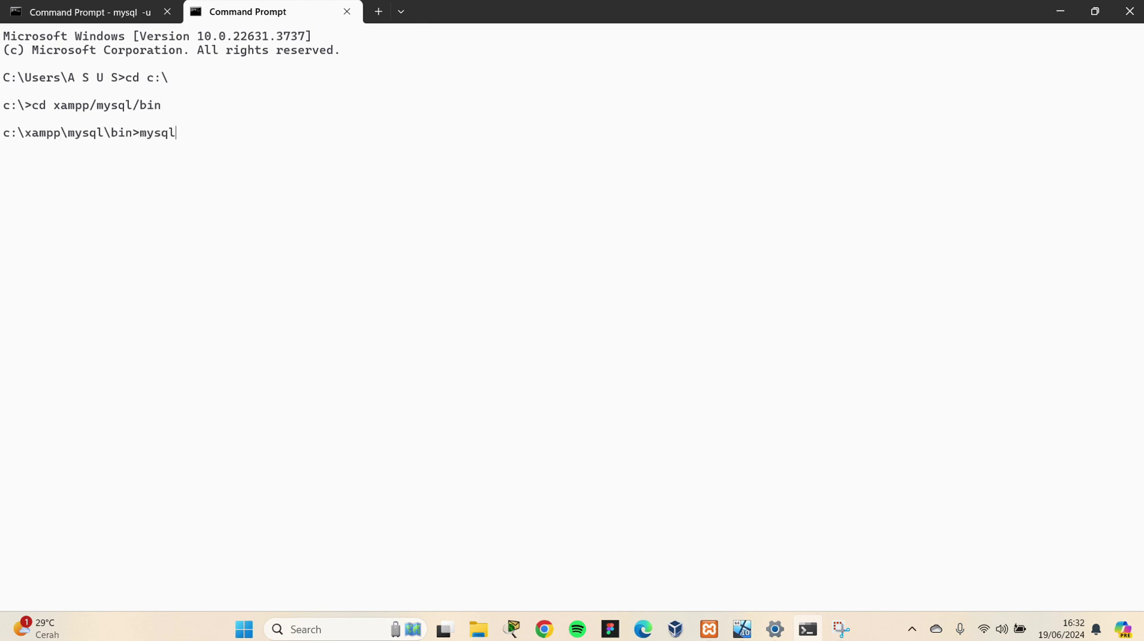
text( -u root)
key(Return)
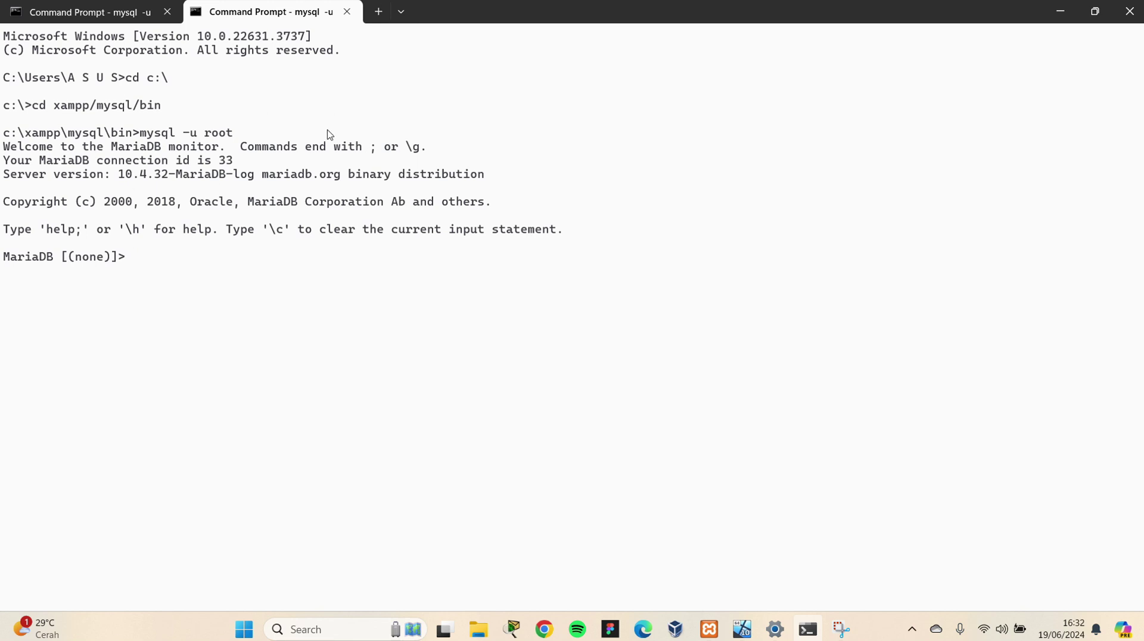
click(742, 629)
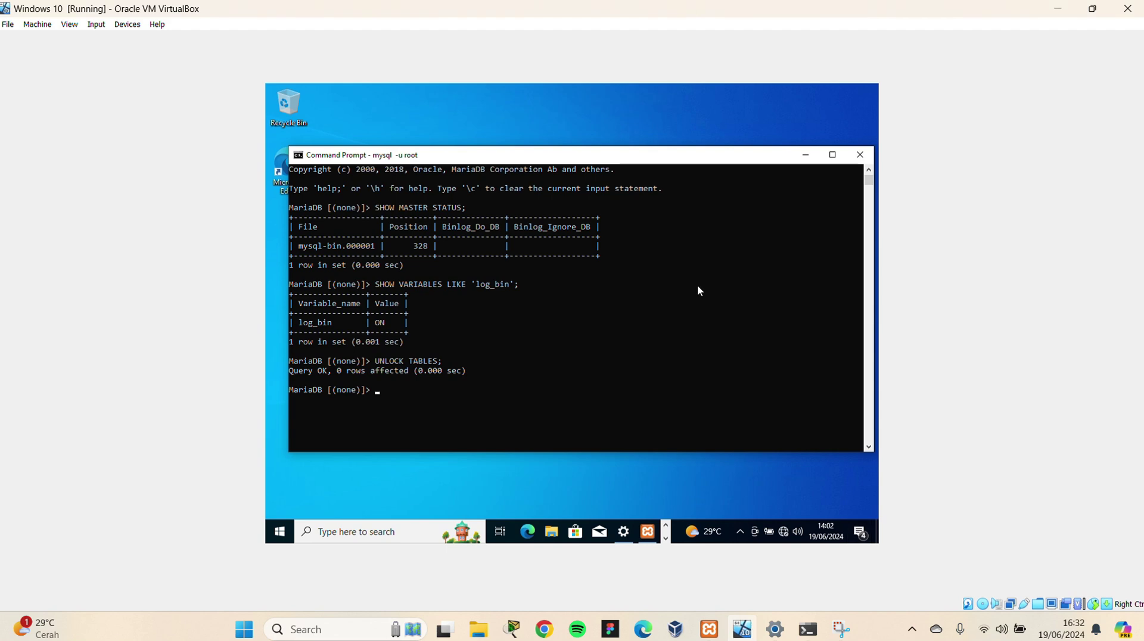
click(1102, 14)
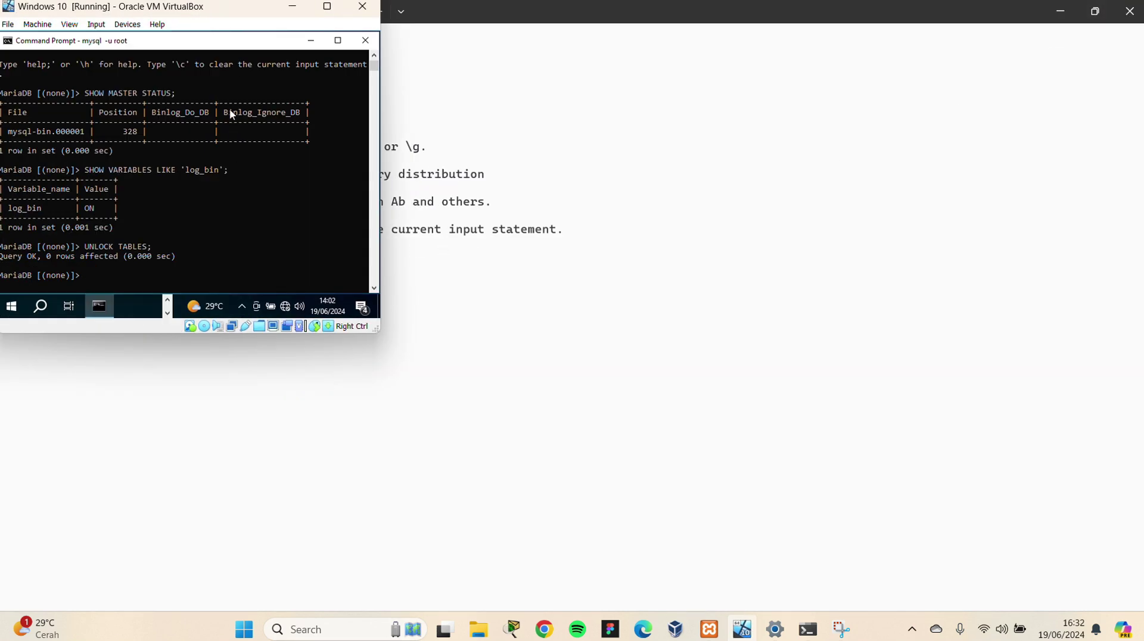
drag(237, 12, 880, 83)
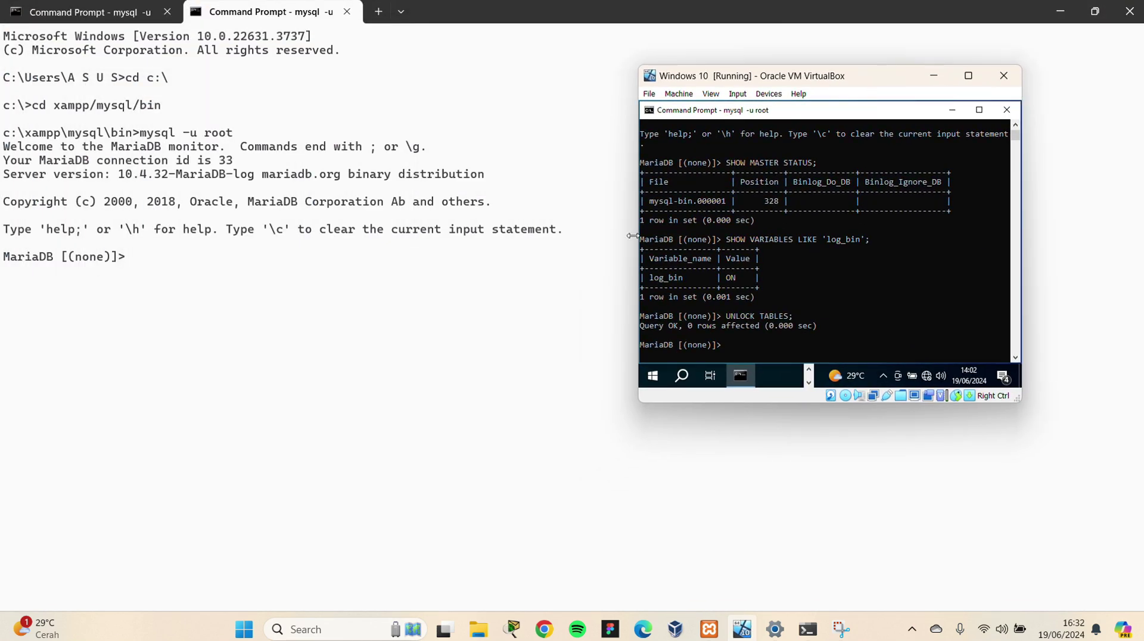
drag(633, 236, 531, 236)
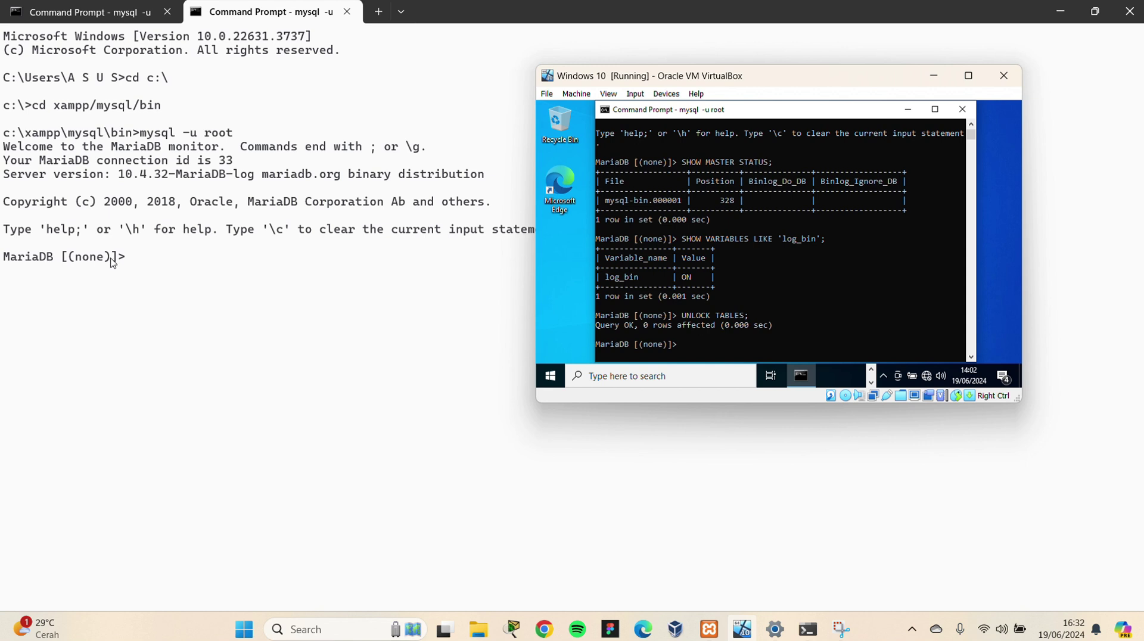
scroll(679, 322, down, 1)
scroll(735, 269, up, 4)
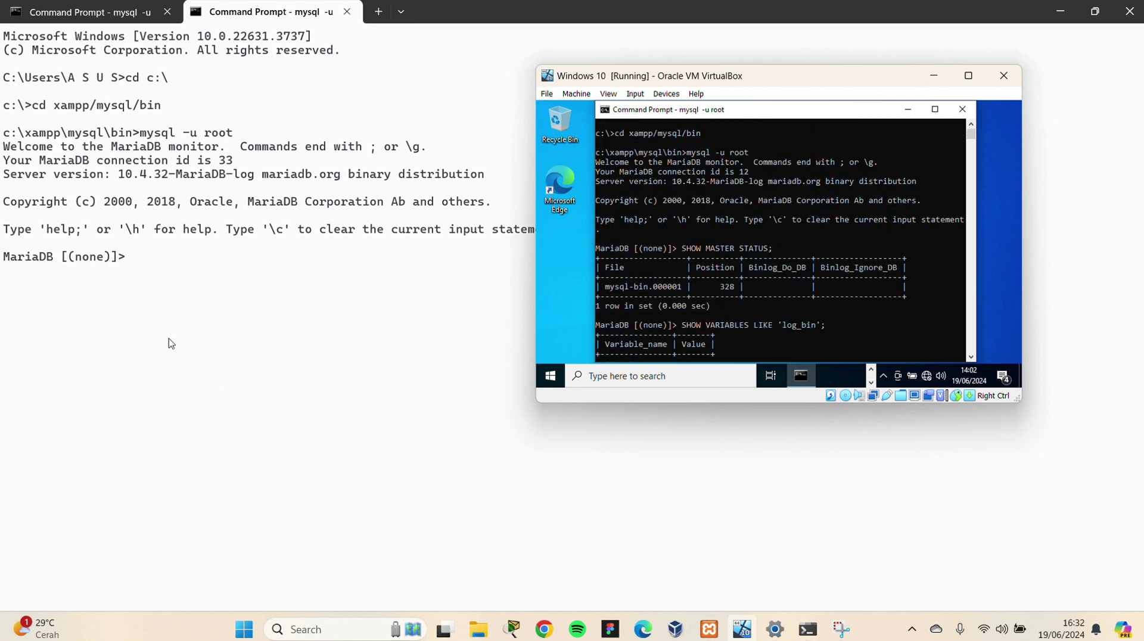
click(165, 280)
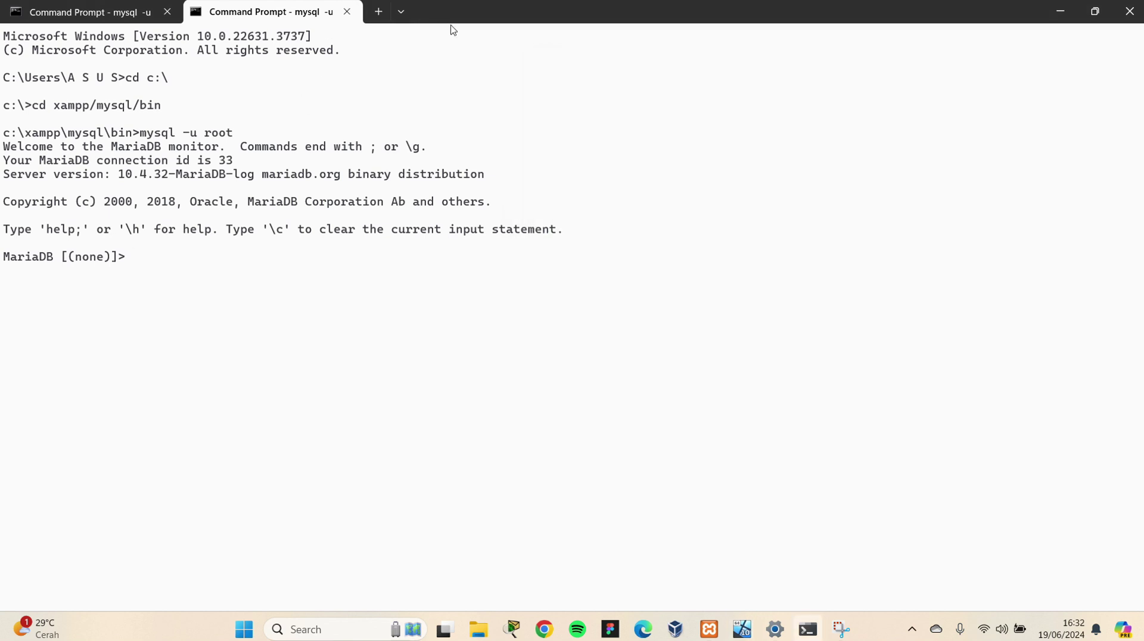
Run ipconfig in a new guest Command Prompt and highlight IPv4 address 192.168.56.103
mouse_move(813, 636)
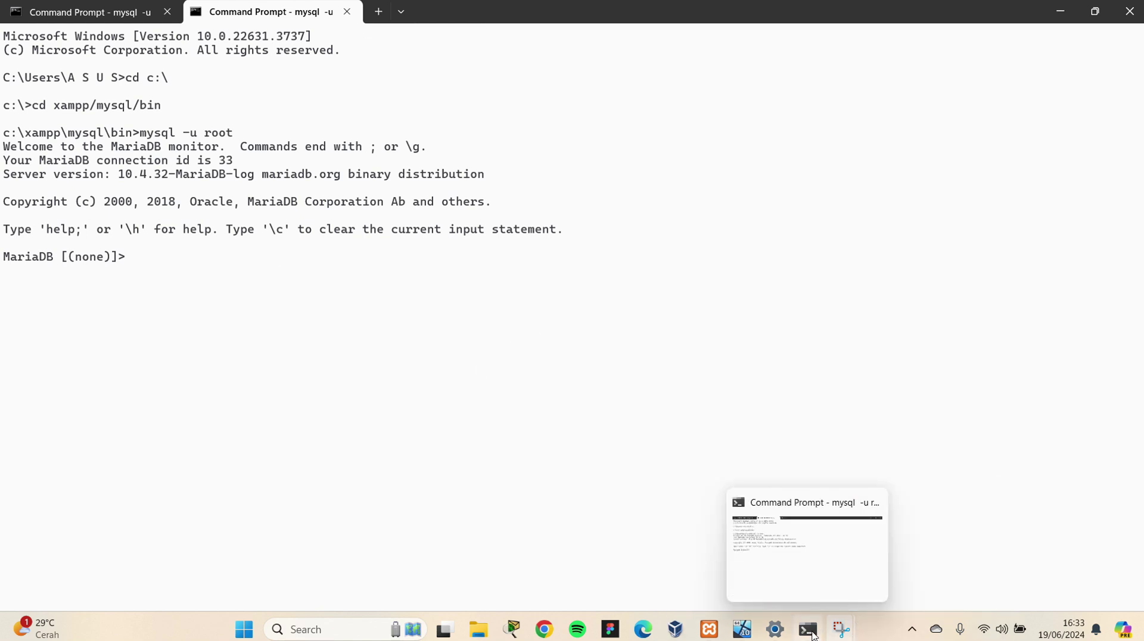
click(742, 629)
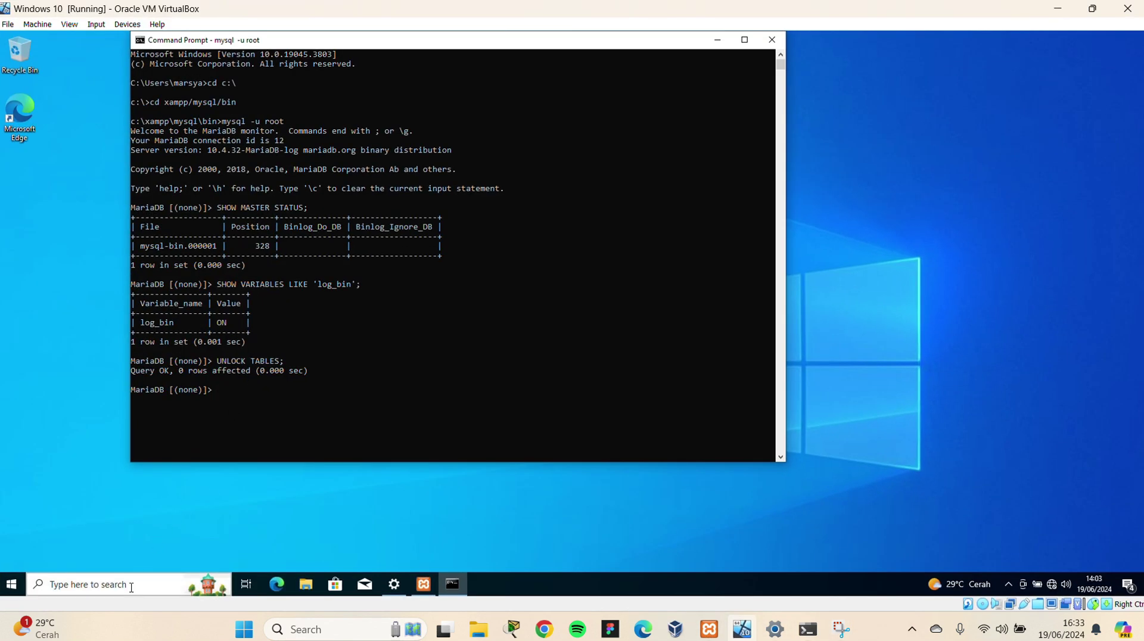
click(131, 587)
text(c)
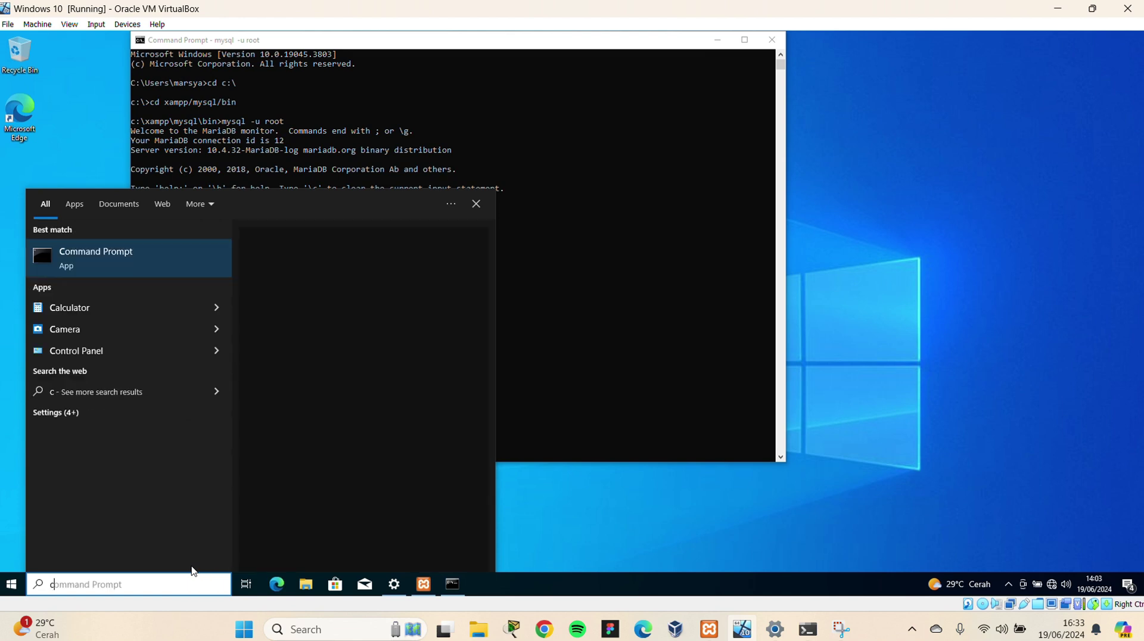
key(Return)
text(ipcon)
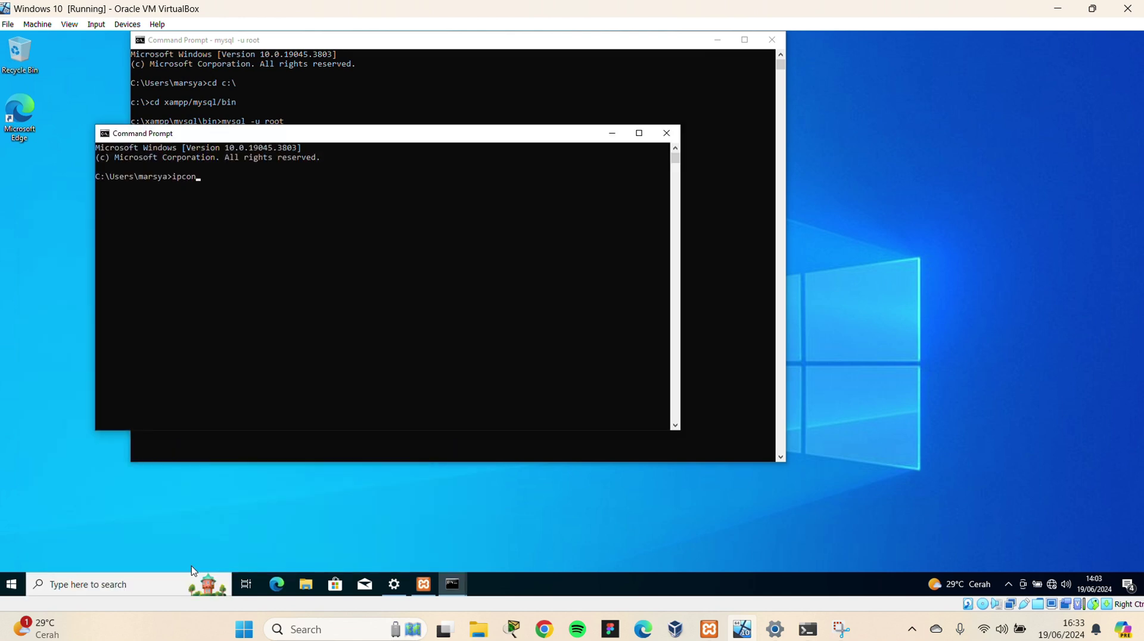
text(fig)
key(Return)
click(359, 266)
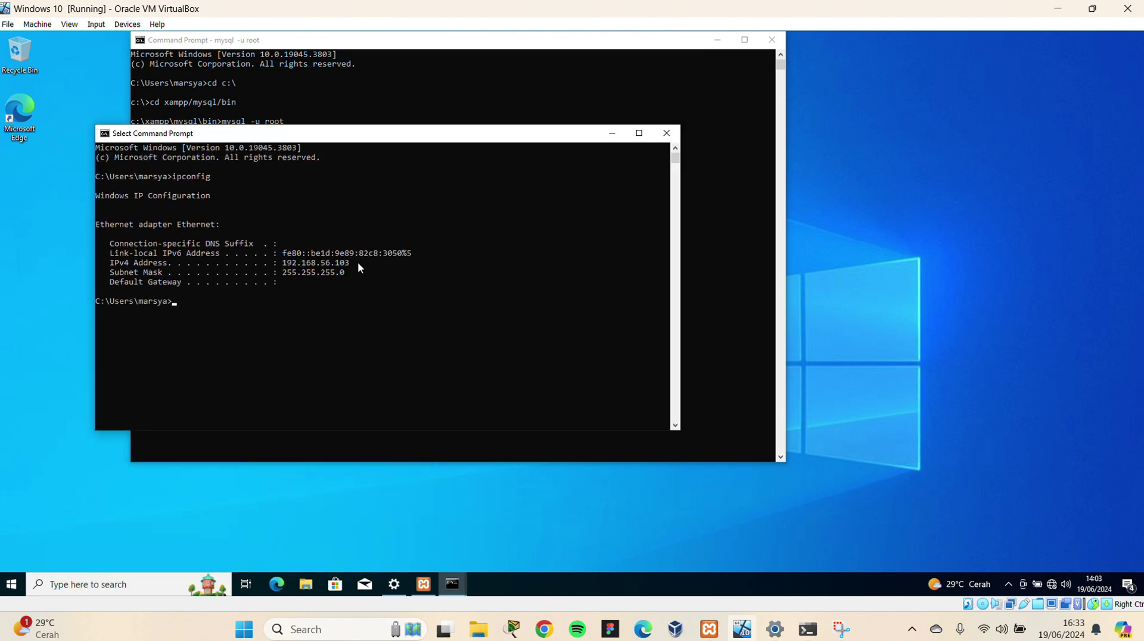
drag(359, 267, 277, 264)
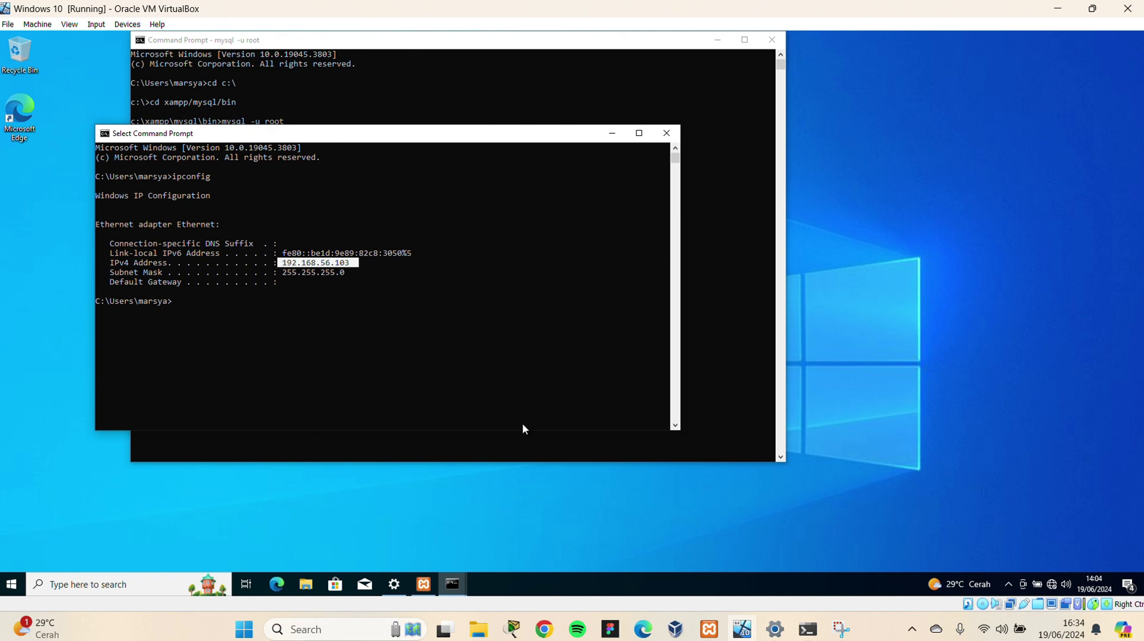
click(808, 629)
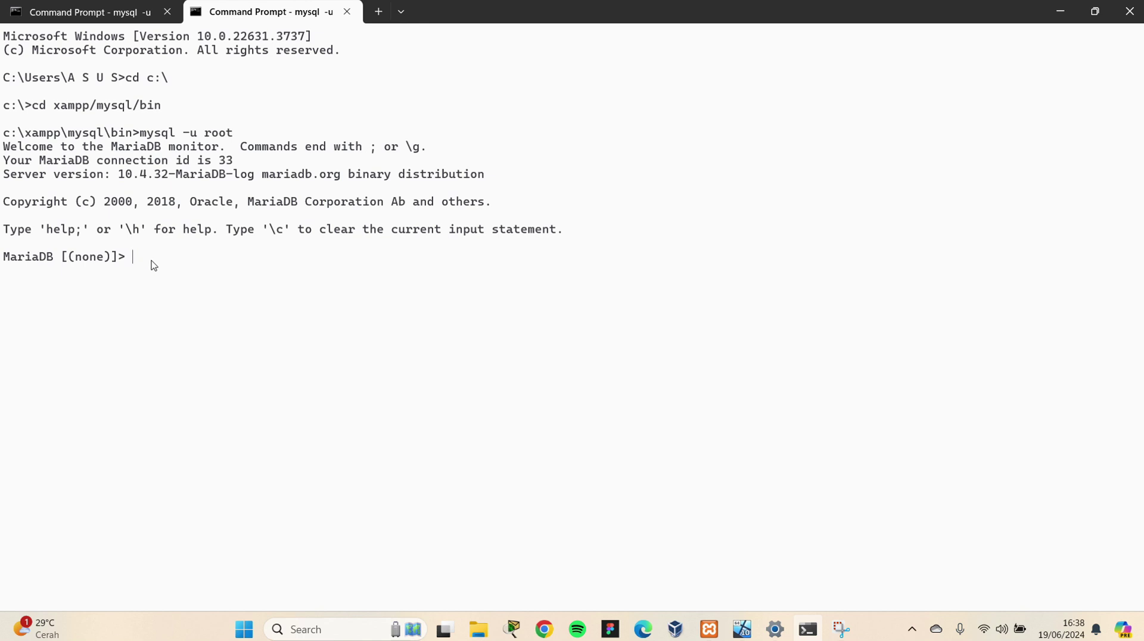
Begin typing CHANGE MASTER TO MASTER_HOST=' at the host MariaDB prompt
text(CHANGE MATS)
key(BackSpace)
key(BackSpace)
text(STER TO MASTER_HOST)
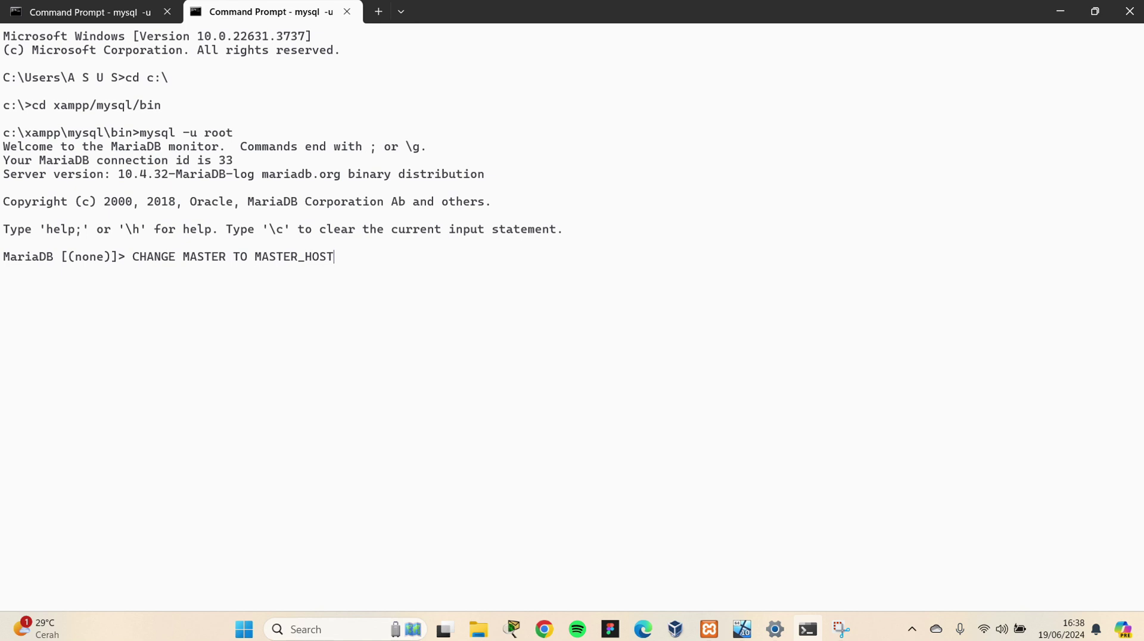
text(=')
Run ipconfig in a guest Command Prompt and select IPv4 address 192.168.56.103
mouse_move(811, 636)
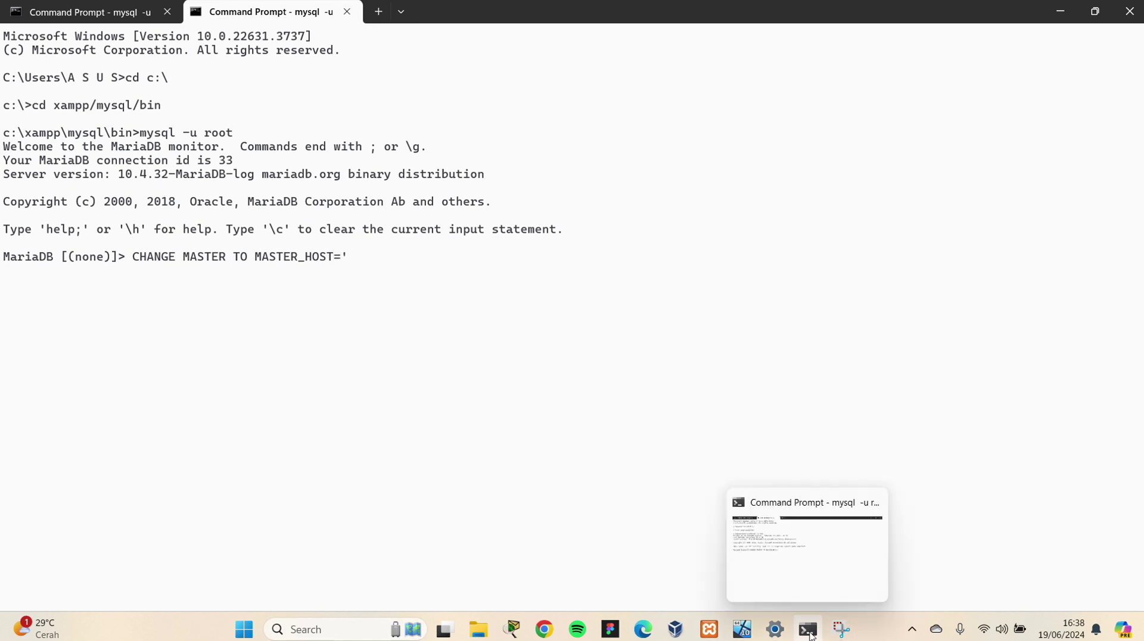
click(742, 630)
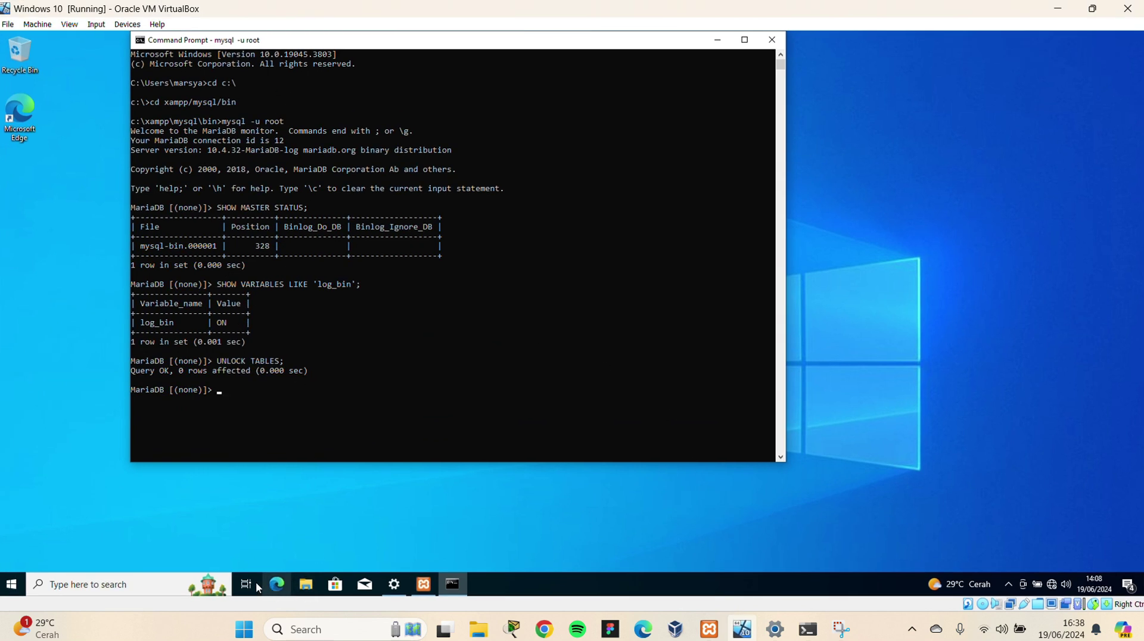
click(188, 584)
text(cmd)
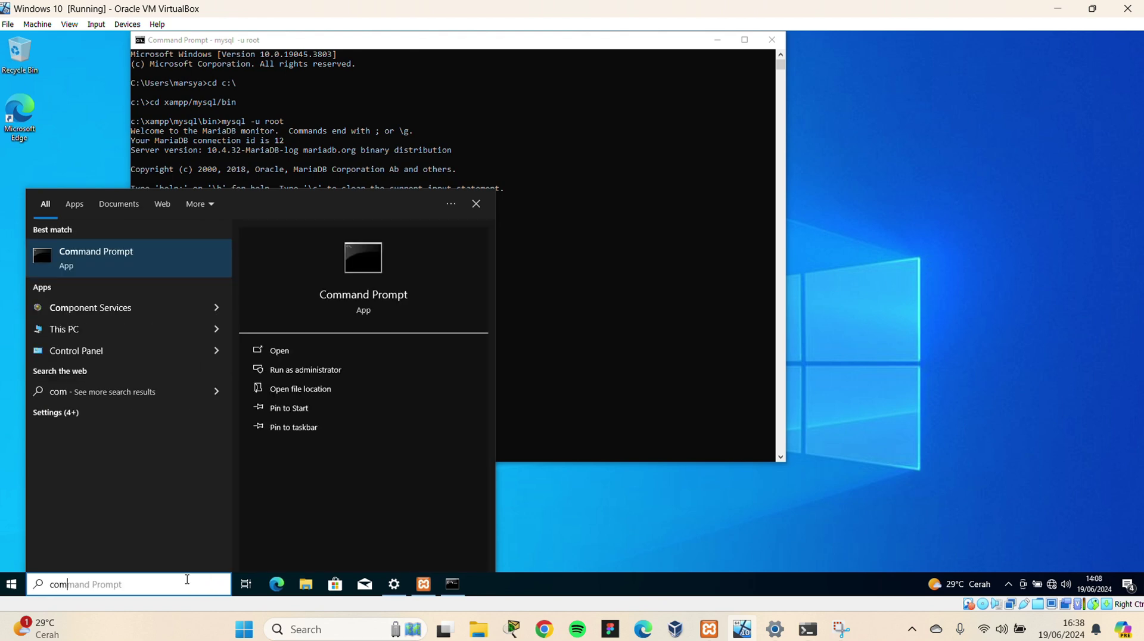
key(Return)
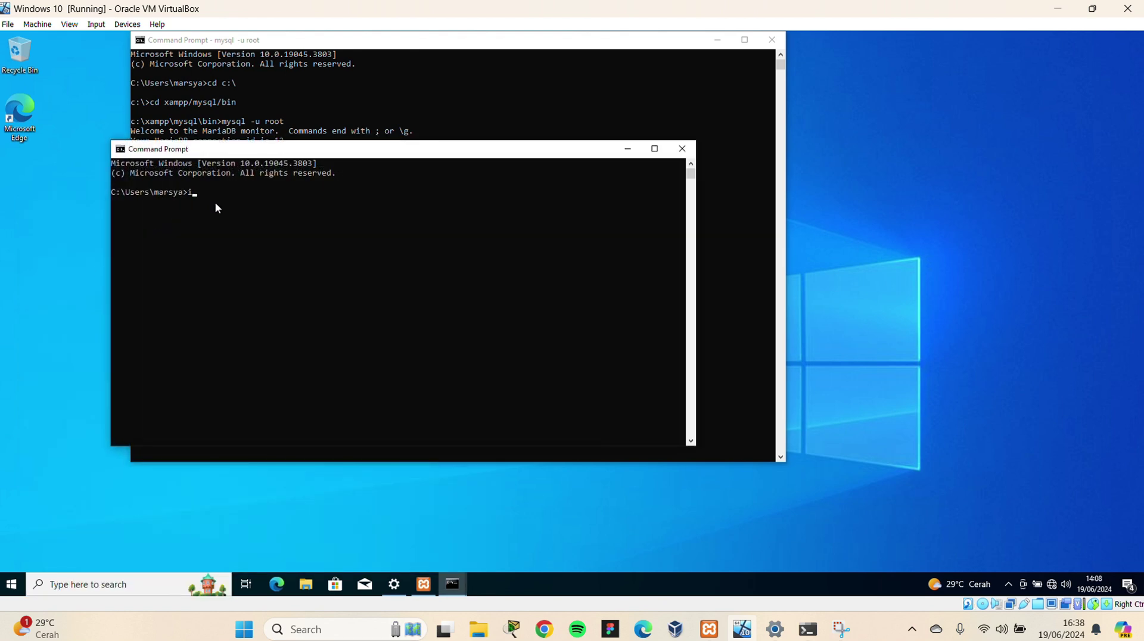
text(ipconfig)
key(Return)
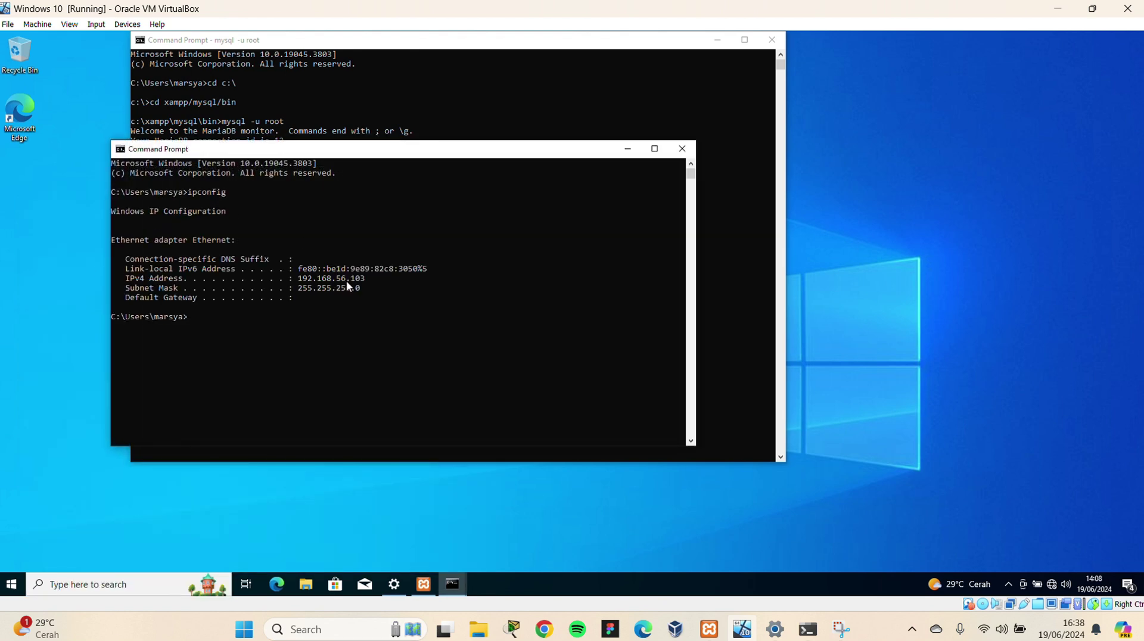
drag(368, 280, 298, 279)
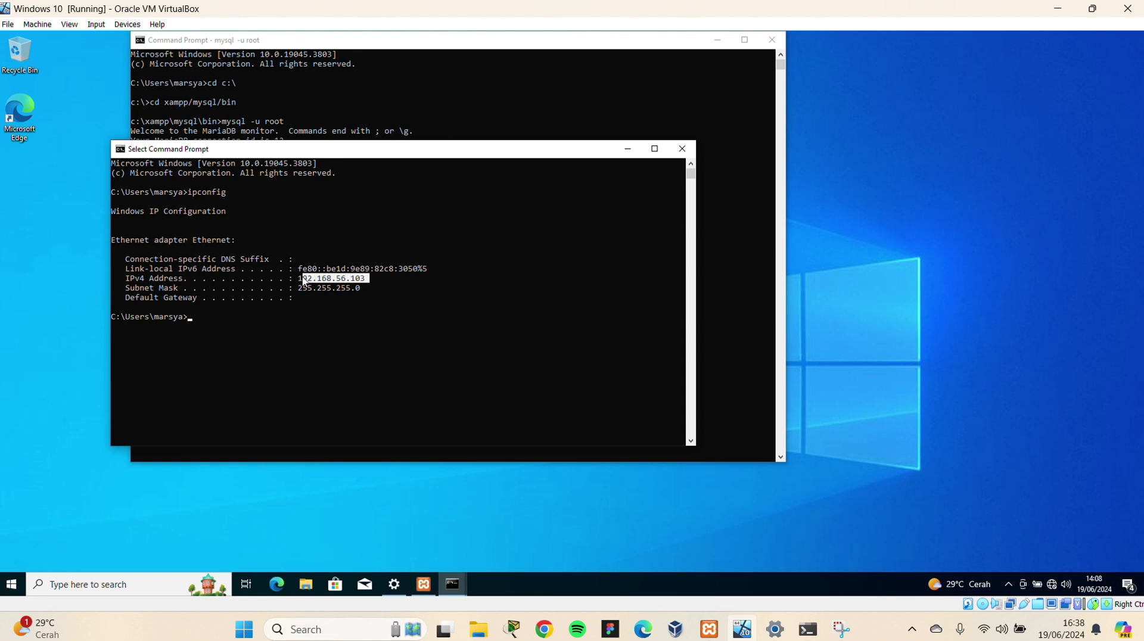
Close the guest ipconfig window, restore the guest mysql console, and return to the host terminal
click(707, 43)
click(707, 45)
click(628, 149)
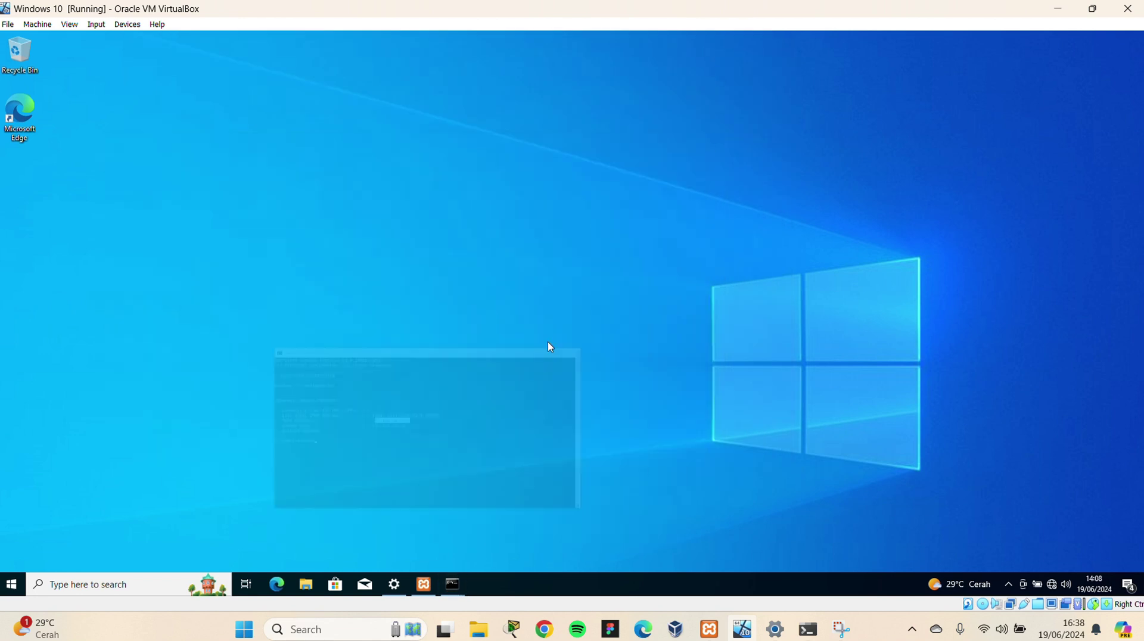
mouse_move(449, 599)
click(495, 534)
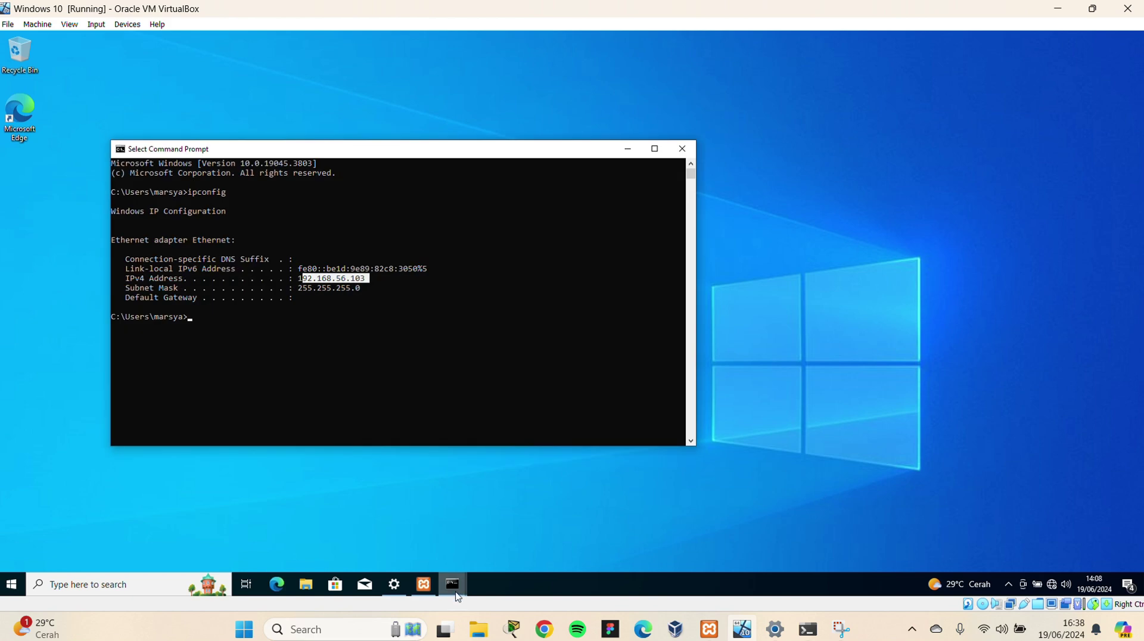
click(681, 149)
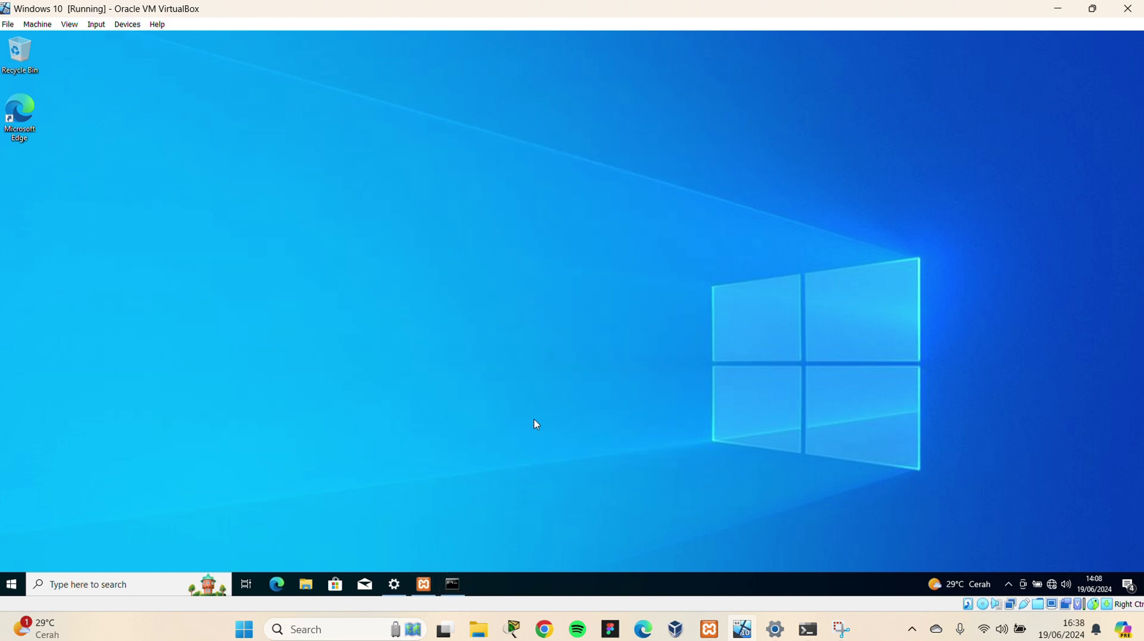
click(454, 585)
click(1059, 8)
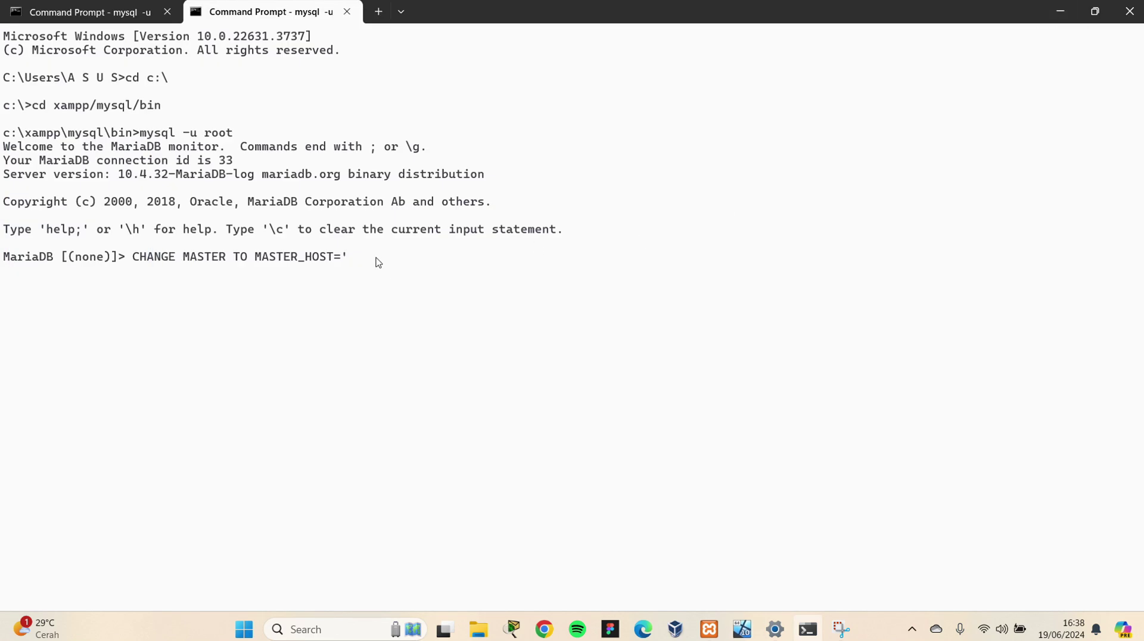
Add master host 192.168.53.103 and replication user master2 to the CHANGE MASTER TO statement
text(192.168.53.103',)
key(Return)
text(maste)
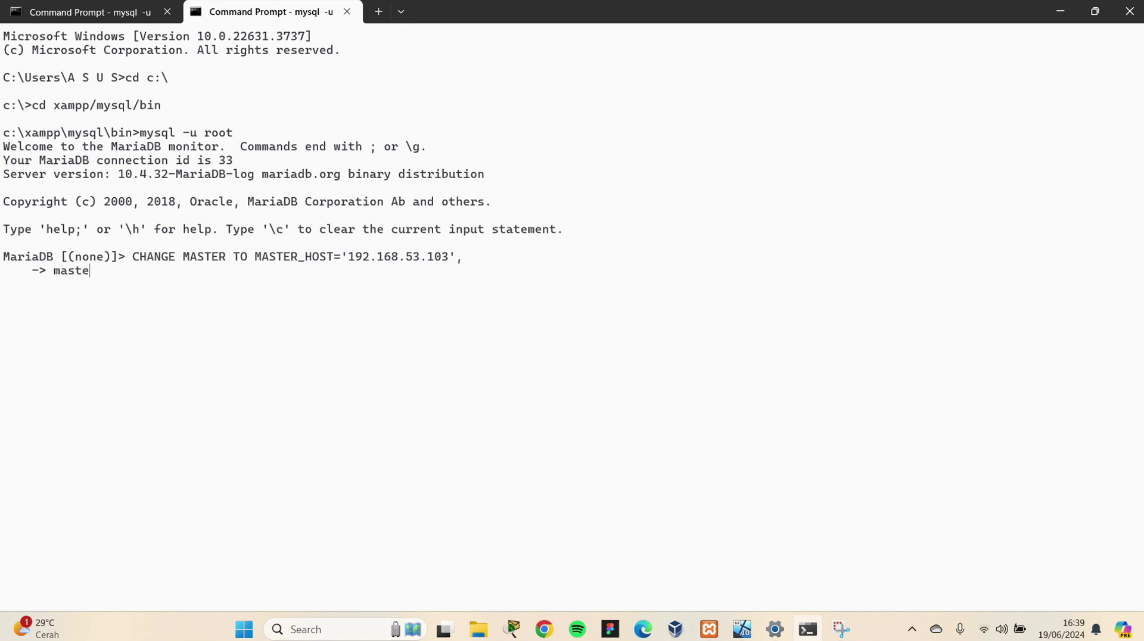
text(r_user=')
click(745, 627)
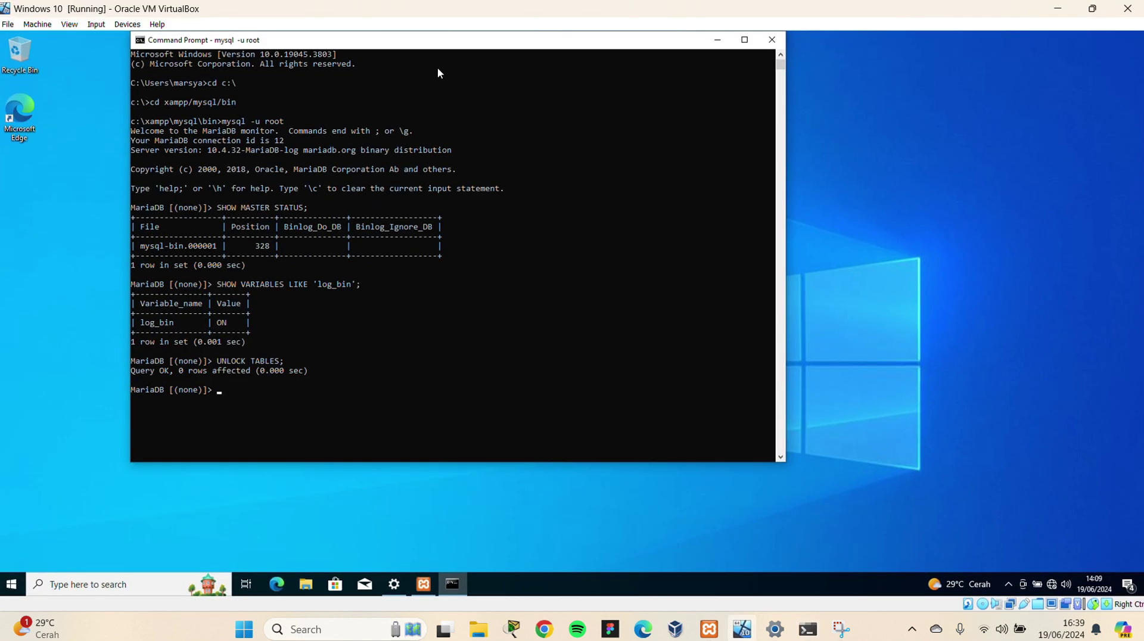
scroll(362, 247, down, 5)
scroll(363, 247, up, 5)
click(717, 40)
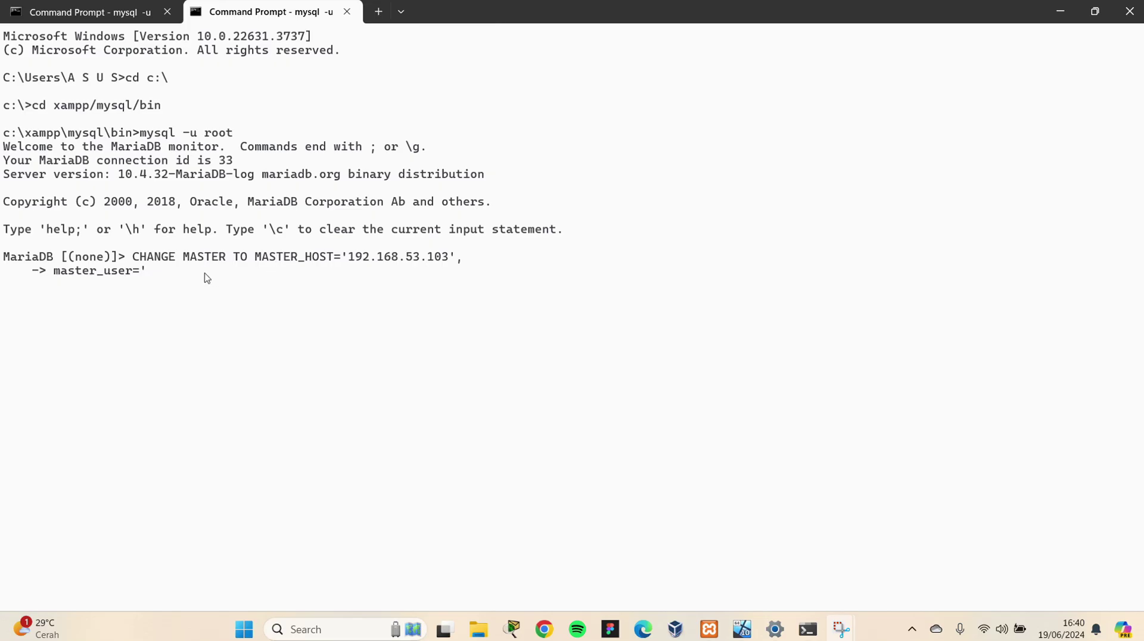
text(master_user='mast)
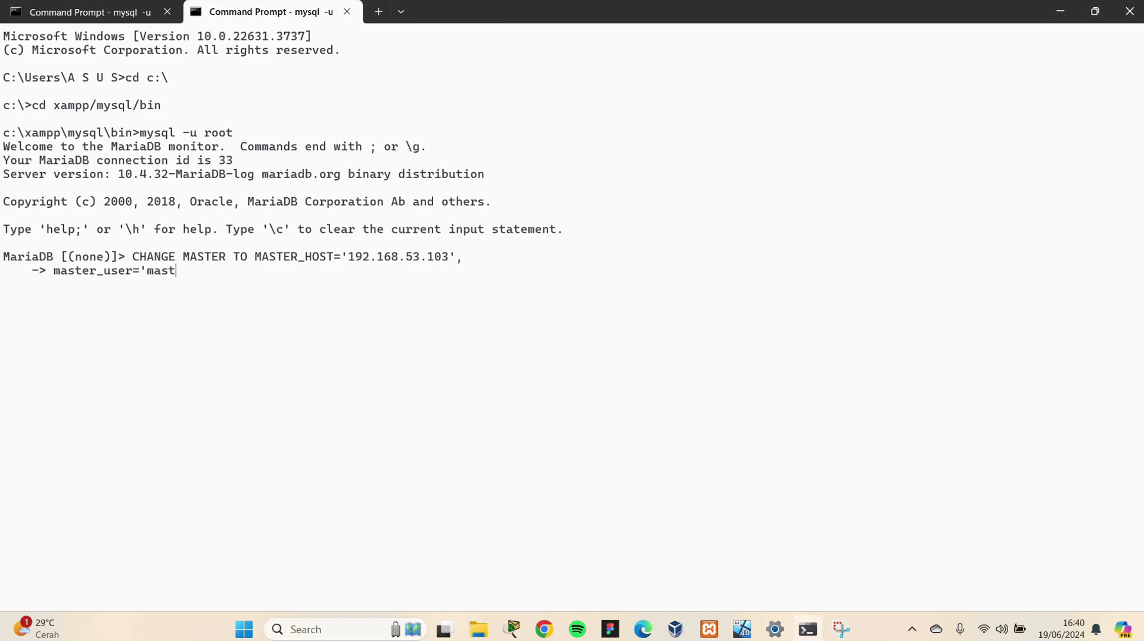
text(2)
Enter the replication password and master_port=3306, then begin master_log_file='mysql-bin
text(master)
text(_passw)
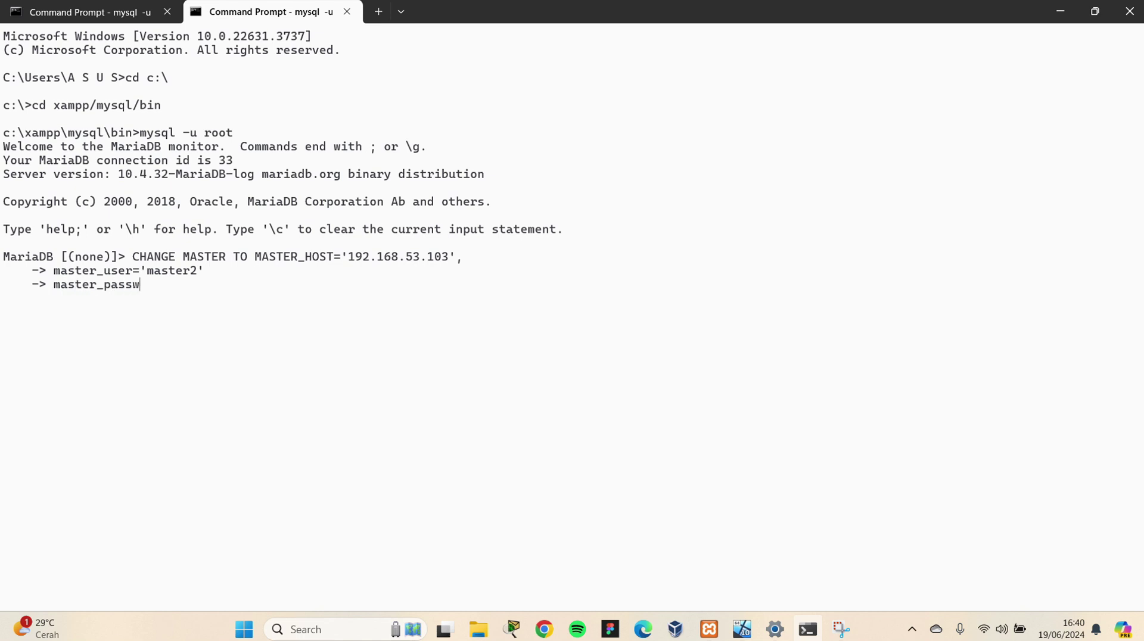
key(Return)
text(master_port)
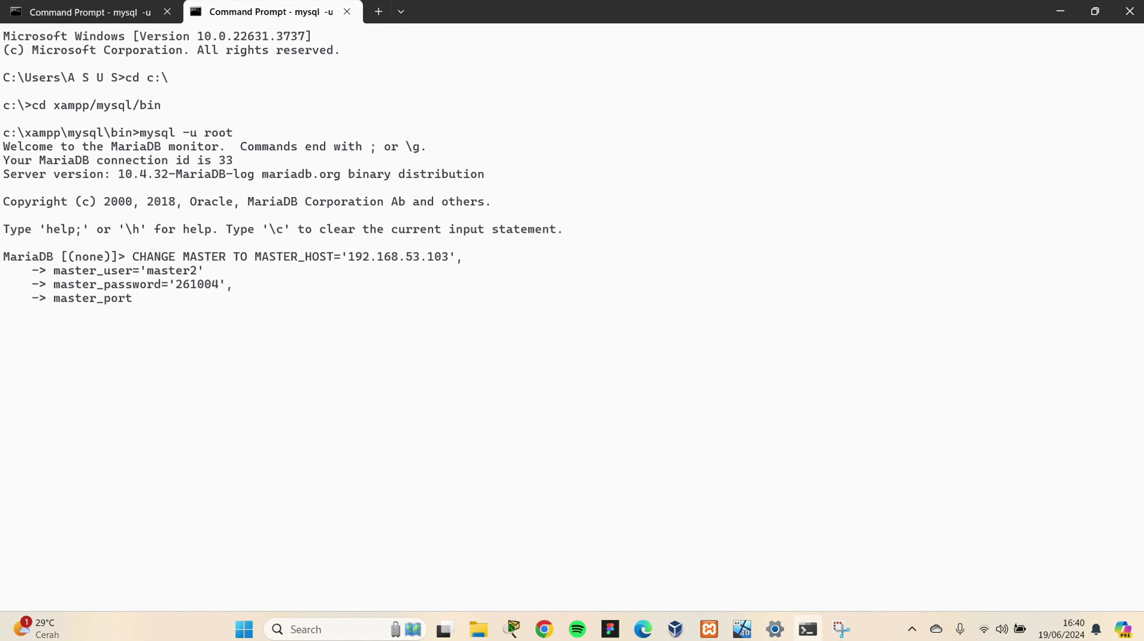
text(=3306,)
key(Return)
text(master_log_file)
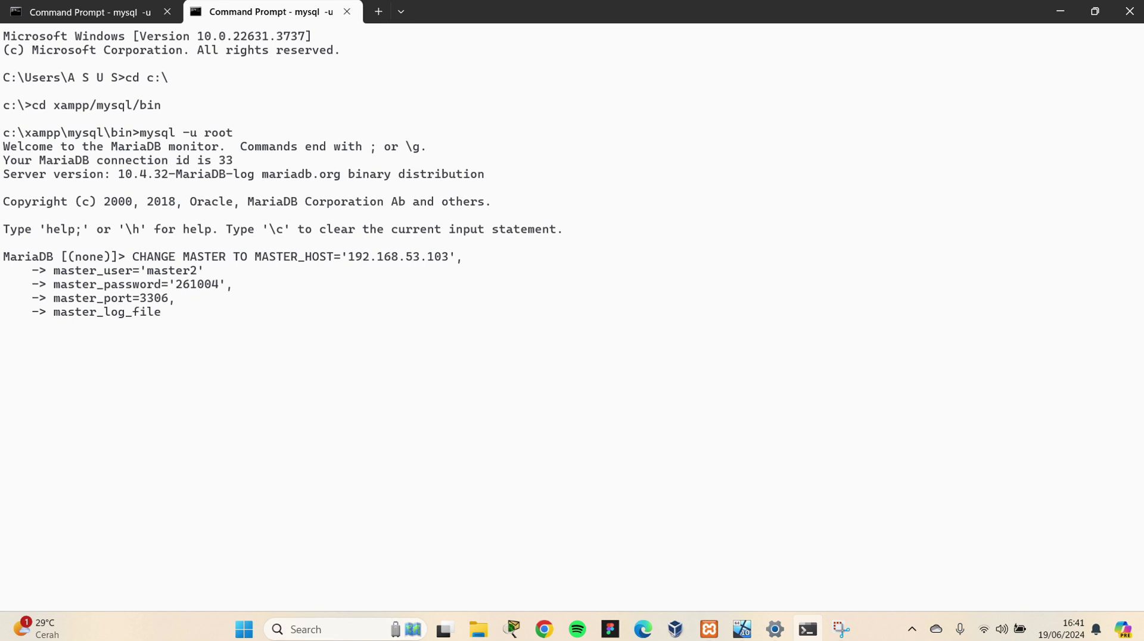
text(='mysql-bin.)
Complete the log file as mysql-bin.000001 after checking the binlog name in the VM
click(740, 631)
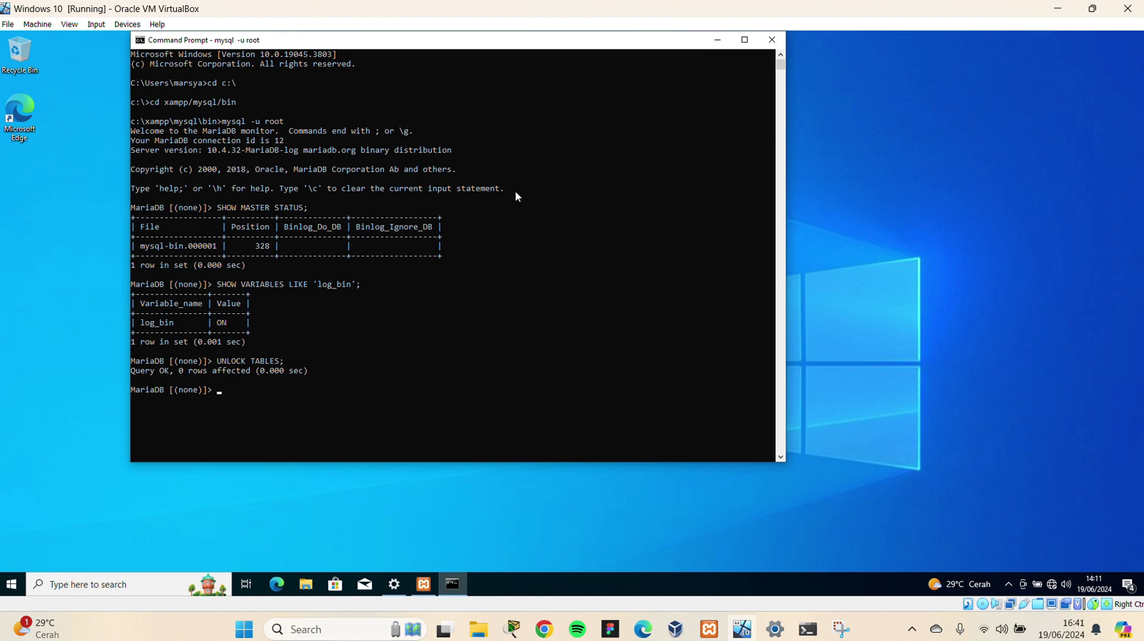
click(1058, 8)
text(.0)
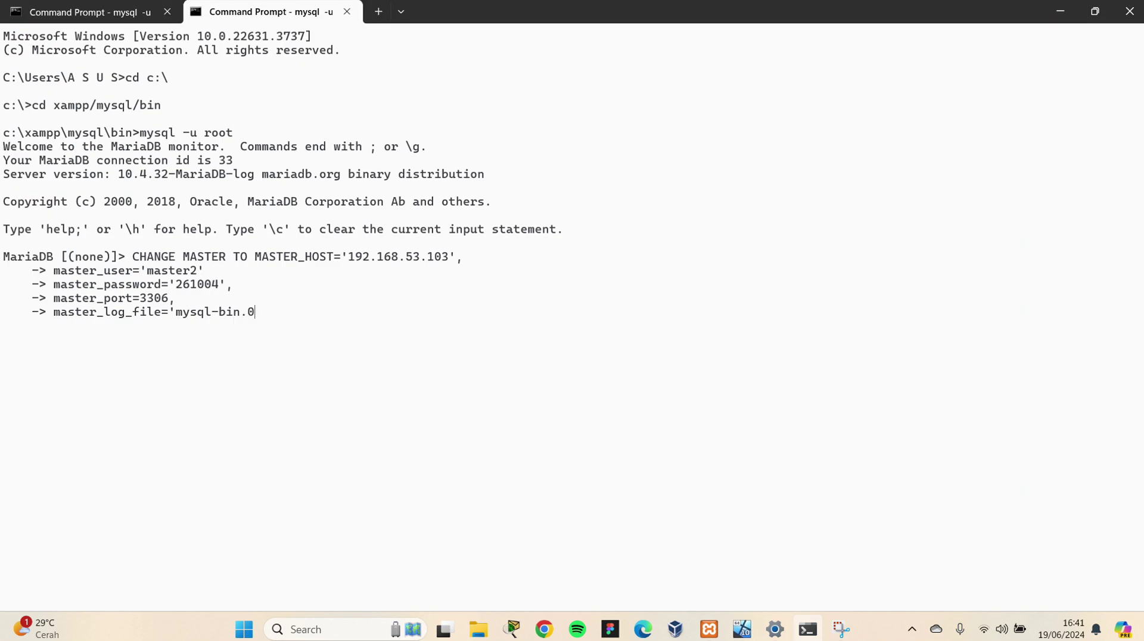
text(00001',)
key(Return)
Set master_log_pos to 328 from the VM's master status and run the statement, which fails with ERROR 1064
text(master_log_pos=)
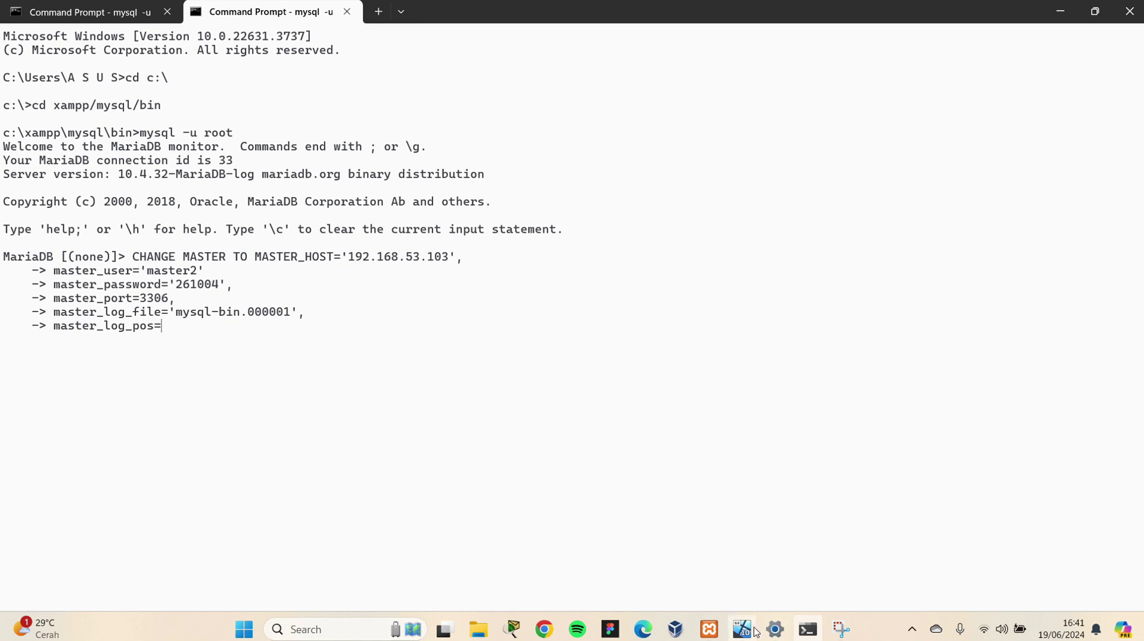
click(742, 630)
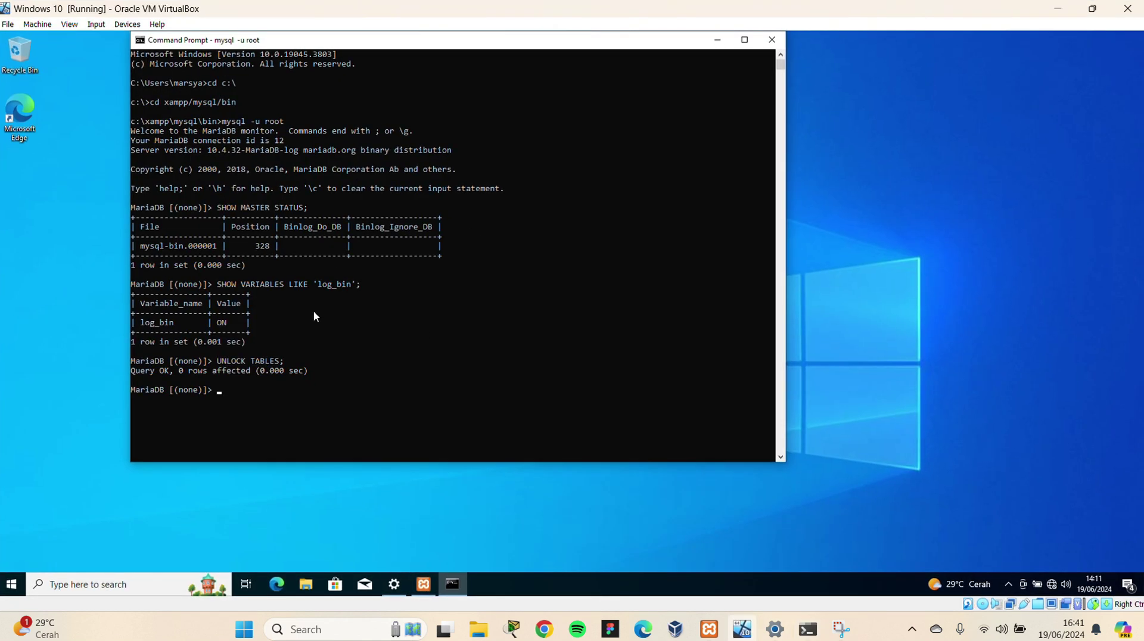
drag(245, 246, 262, 252)
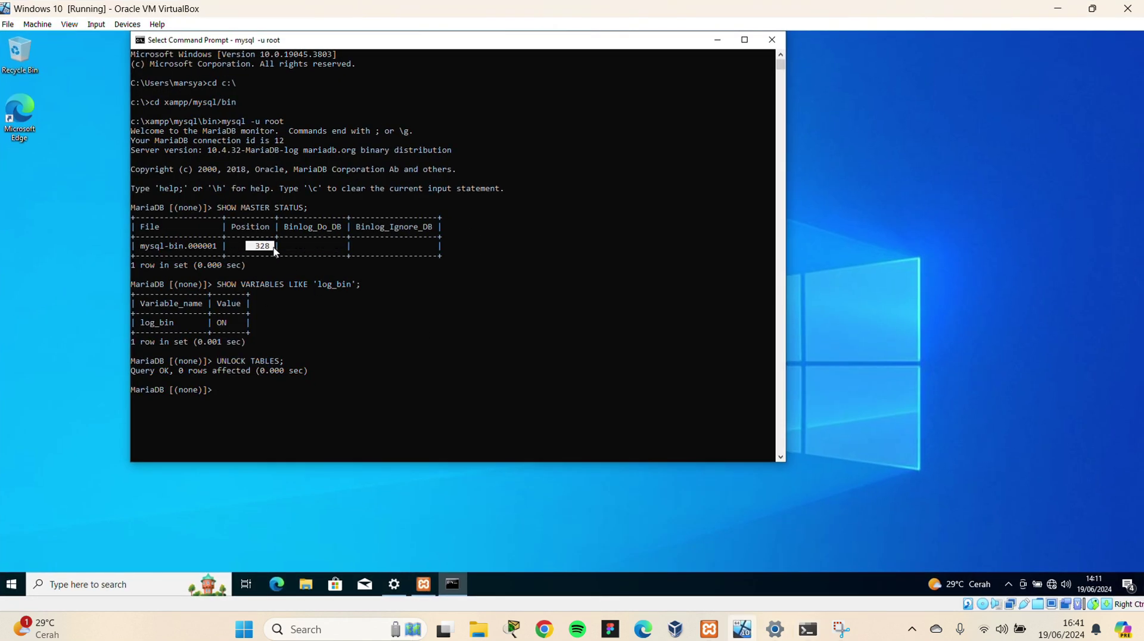
click(1058, 8)
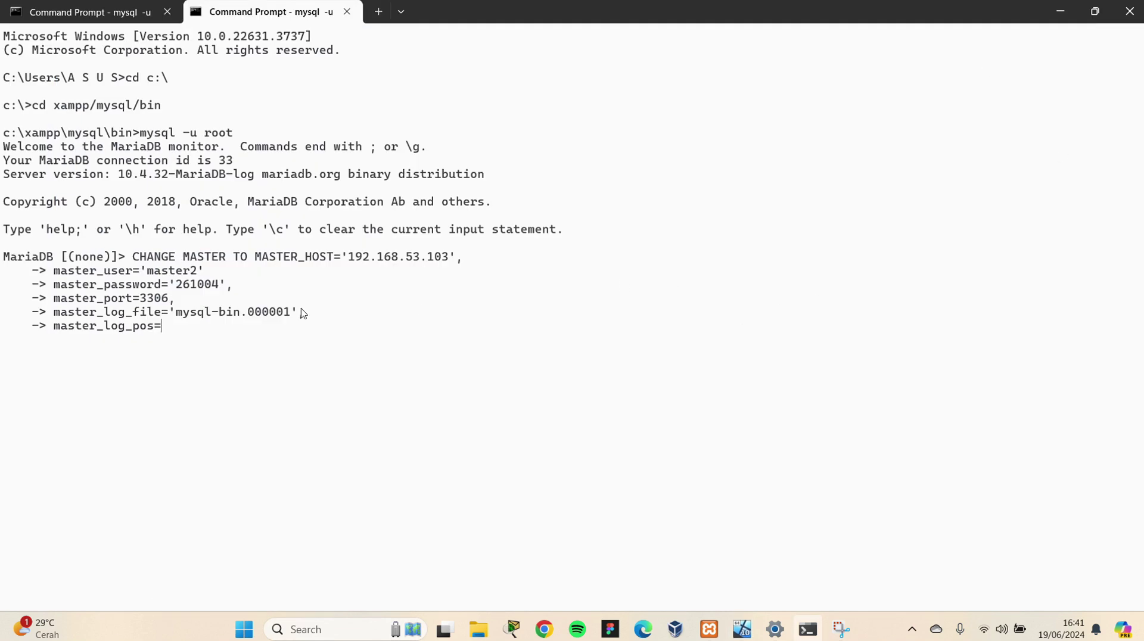
text(328;)
key(Return)
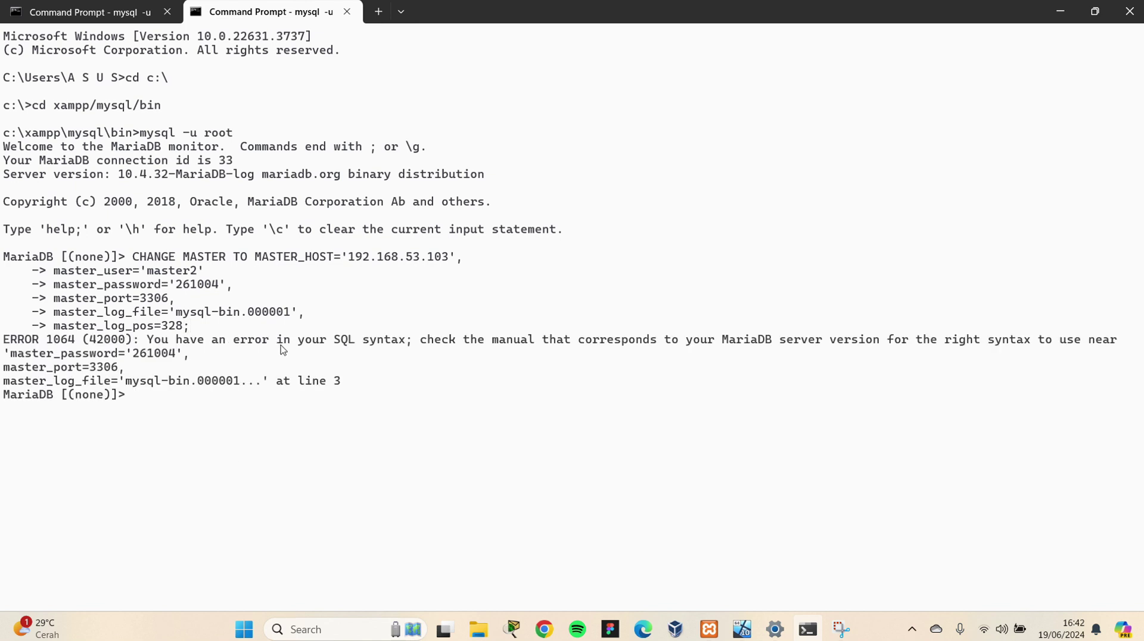
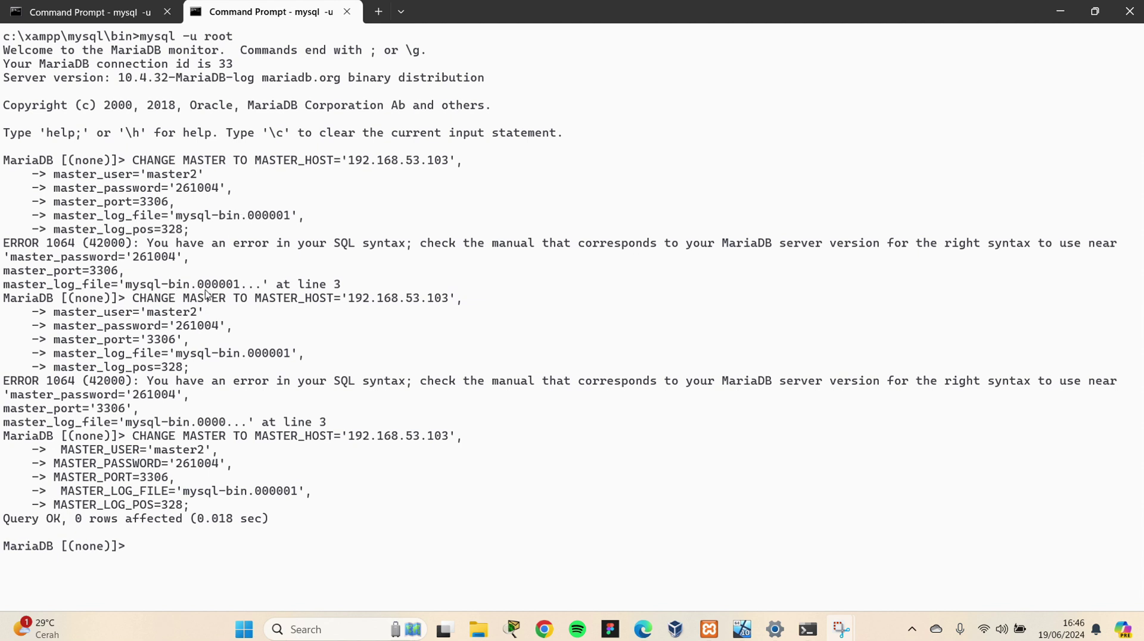
Run START SLAVE; at the host's MariaDB prompt
drag(204, 171, 163, 177)
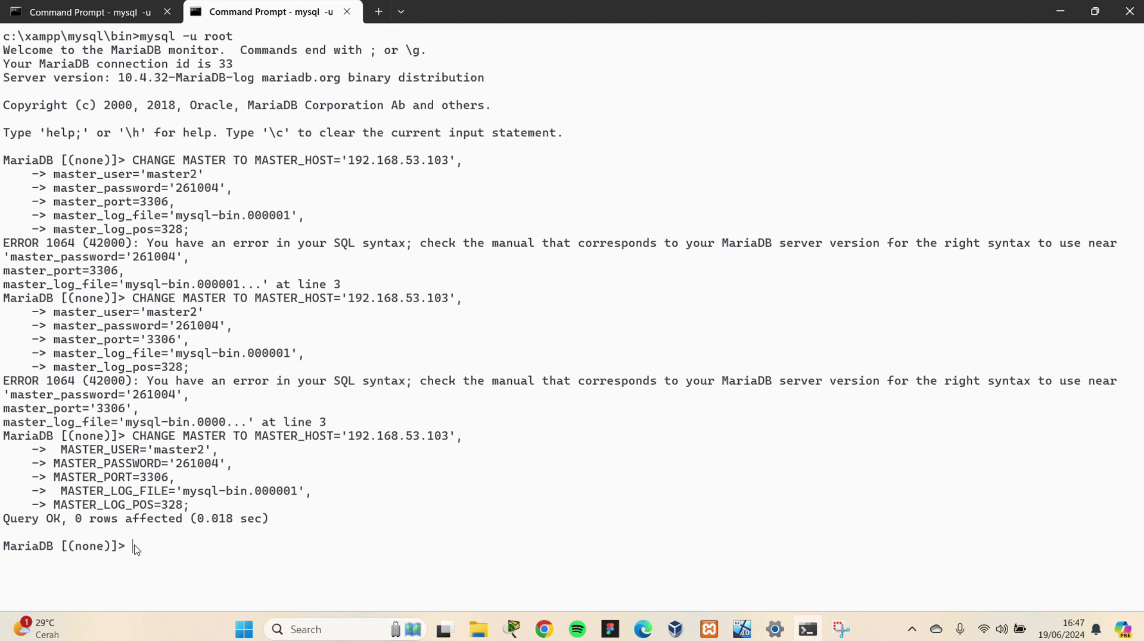
text(START SLAVE;)
key(Return)
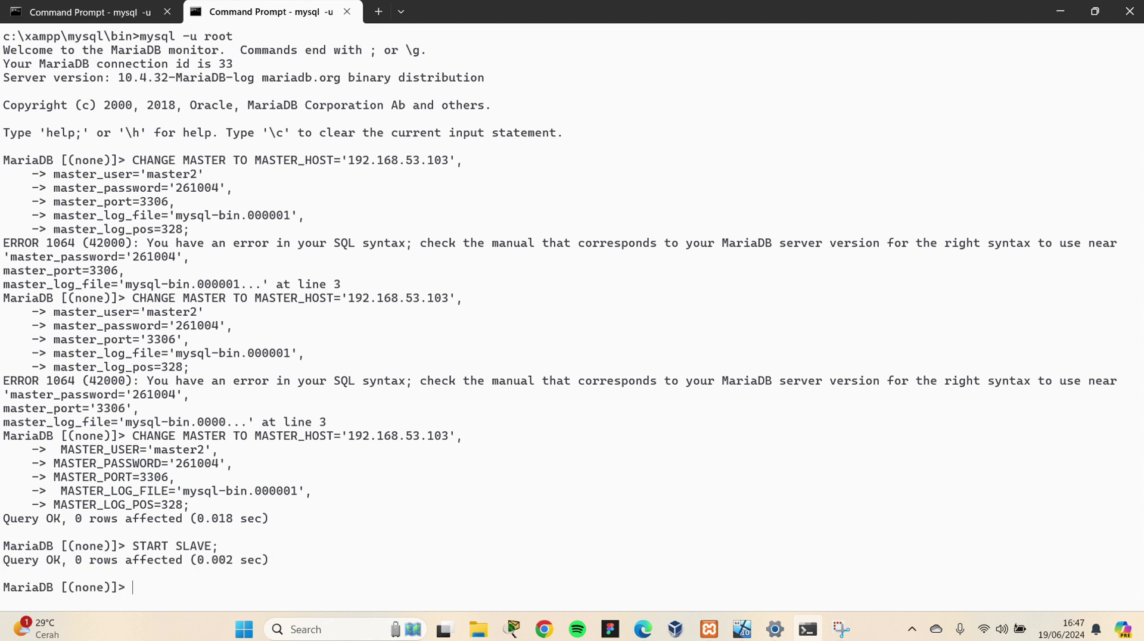
Run SHOW SLAVE STATUS \G; and check the state connecting to master 192.168.53.103
text(SHOW SLAVE STATUS)
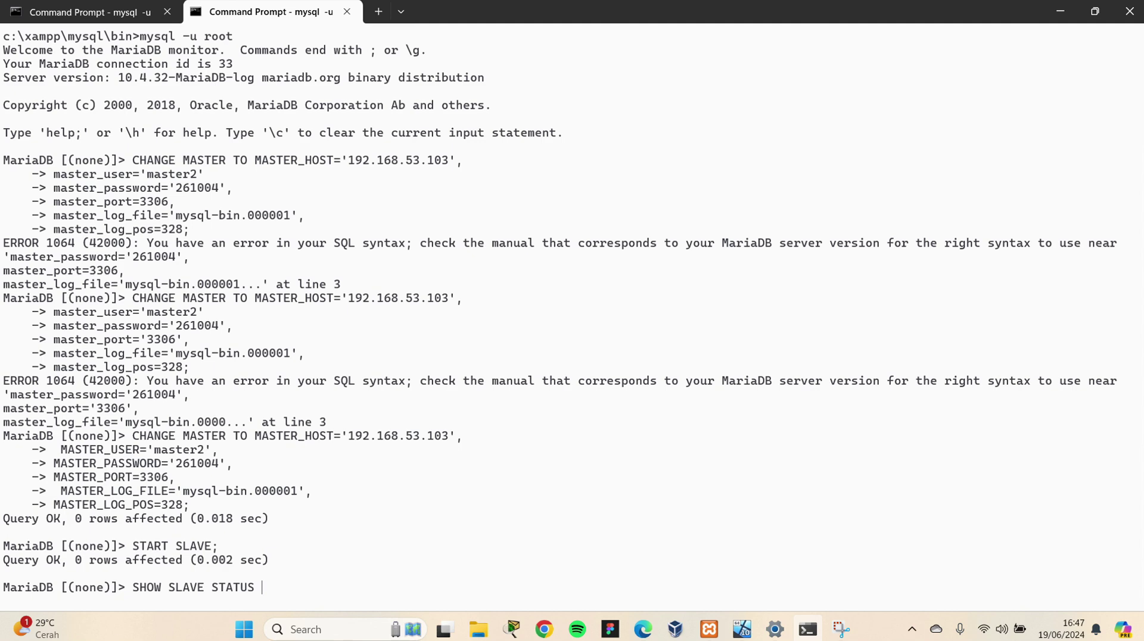
text(\G;)
key(Return)
scroll(224, 245, up, 7)
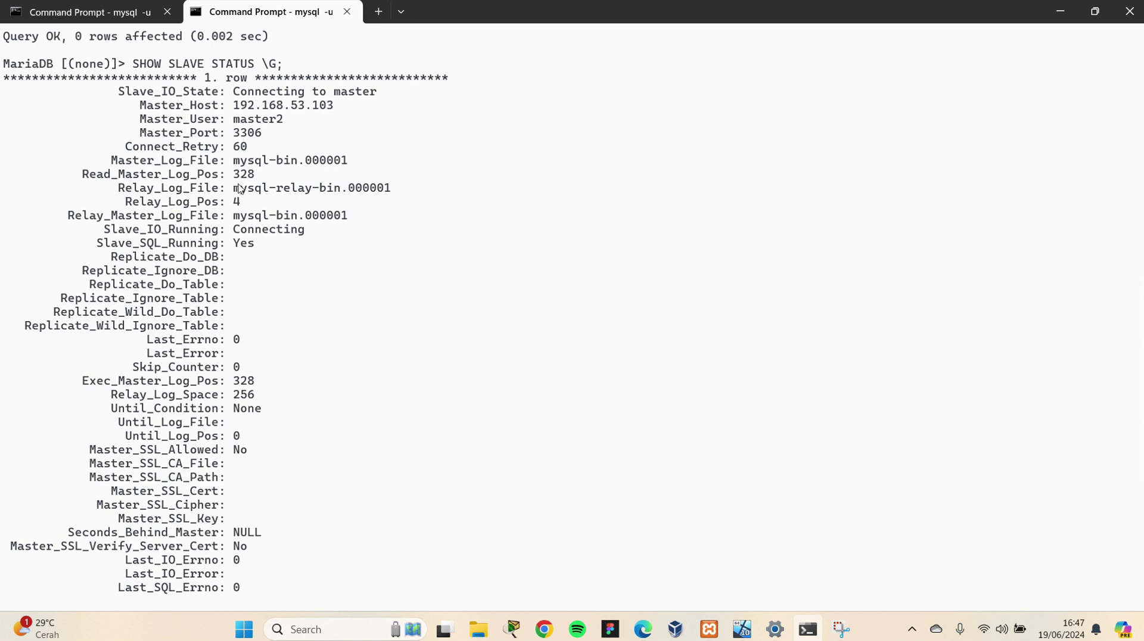
scroll(244, 92, down, 6)
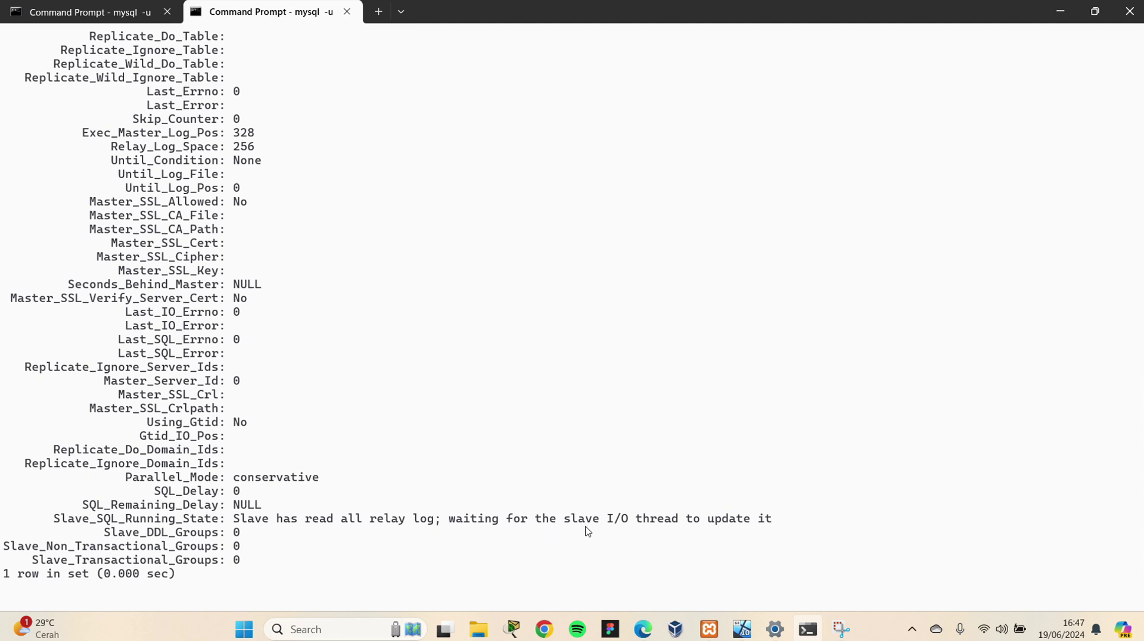
scroll(608, 512, up, 8)
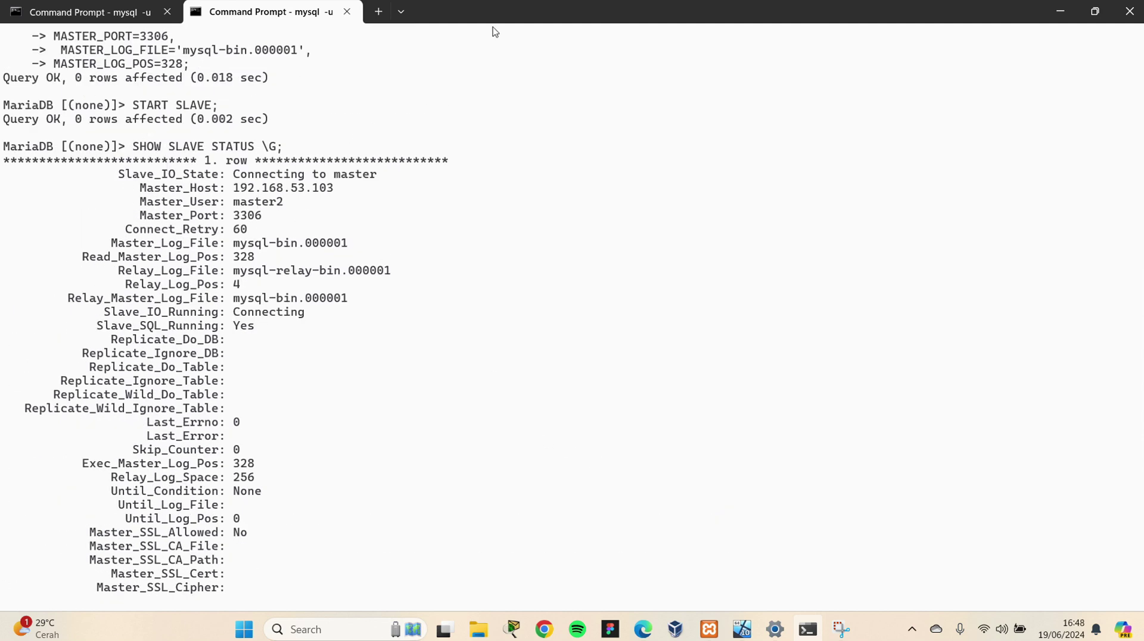
drag(231, 176, 377, 181)
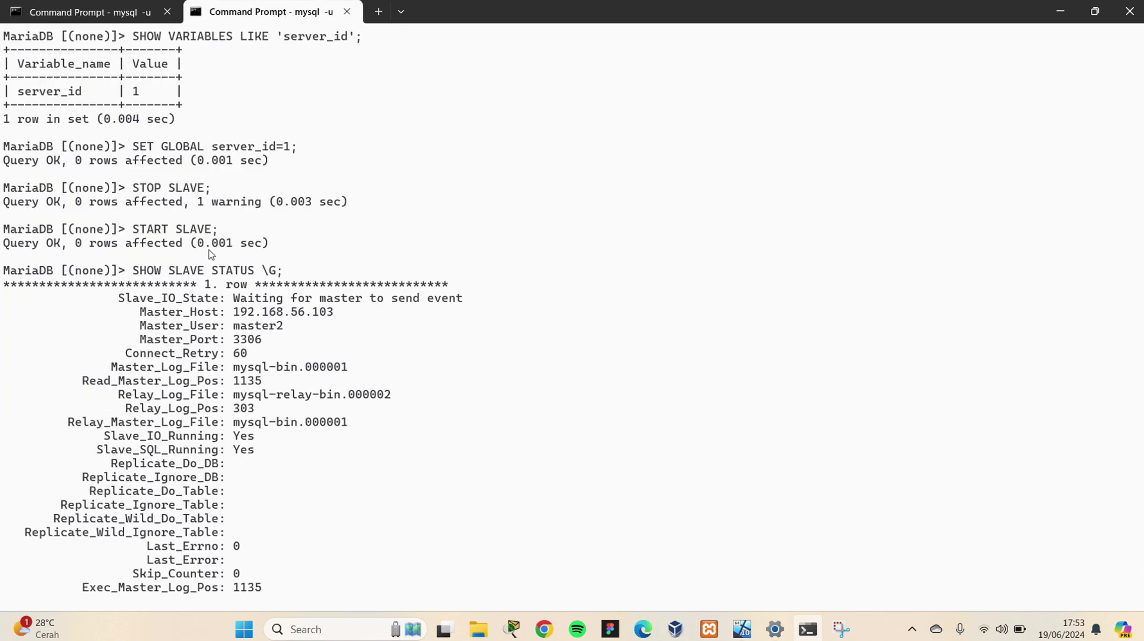
Review the host's slave status output, noting the server_id change to 1 and the STOP/START SLAVE commands
scroll(206, 172, down, 1)
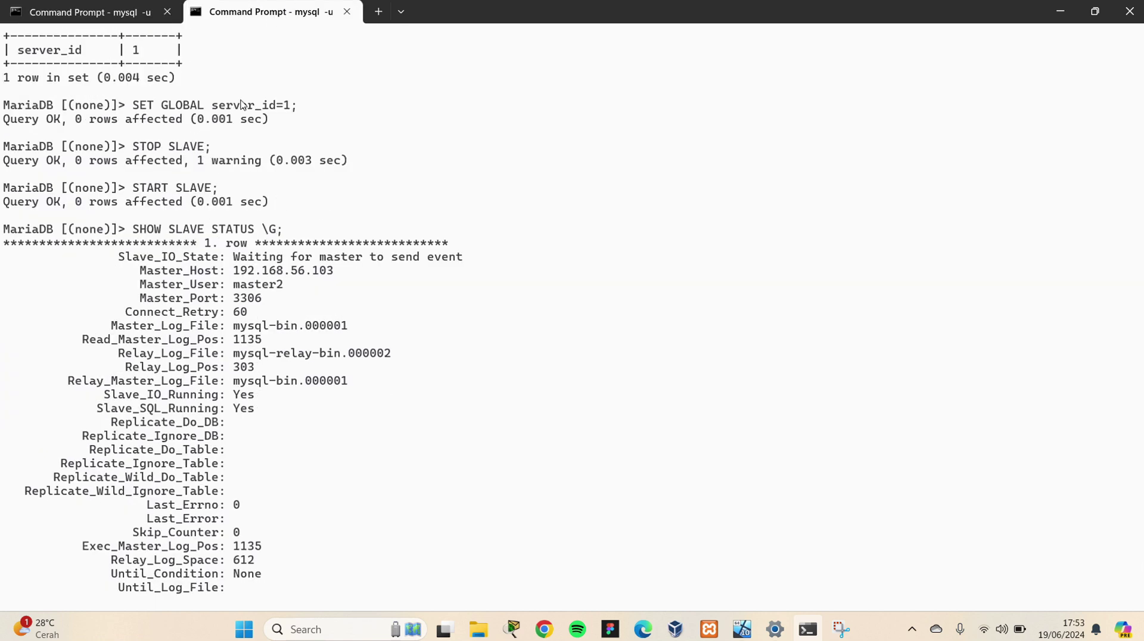
drag(301, 106, 141, 104)
drag(223, 148, 146, 149)
drag(221, 189, 137, 195)
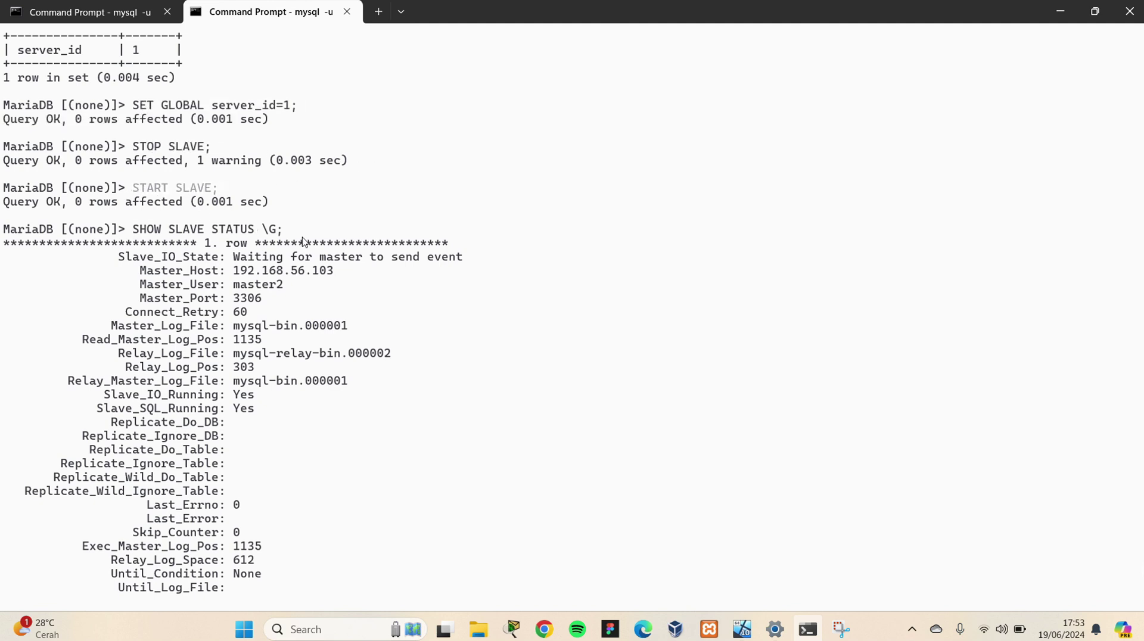
scroll(212, 196, down, 2)
scroll(211, 196, down, 9)
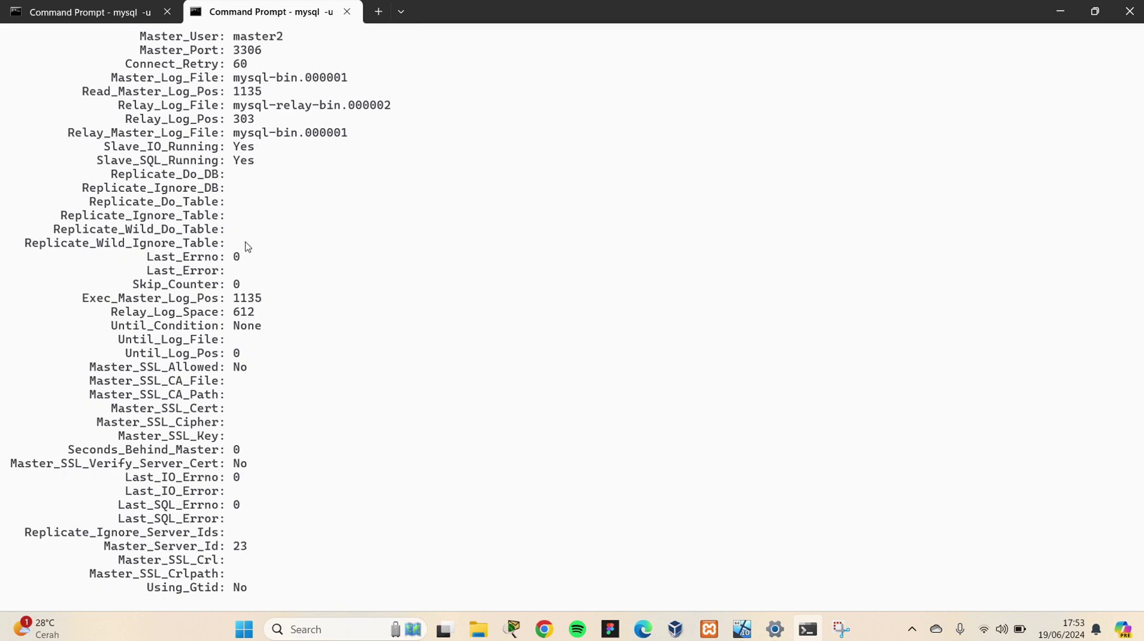
scroll(238, 271, up, 4)
scroll(238, 271, up, 18)
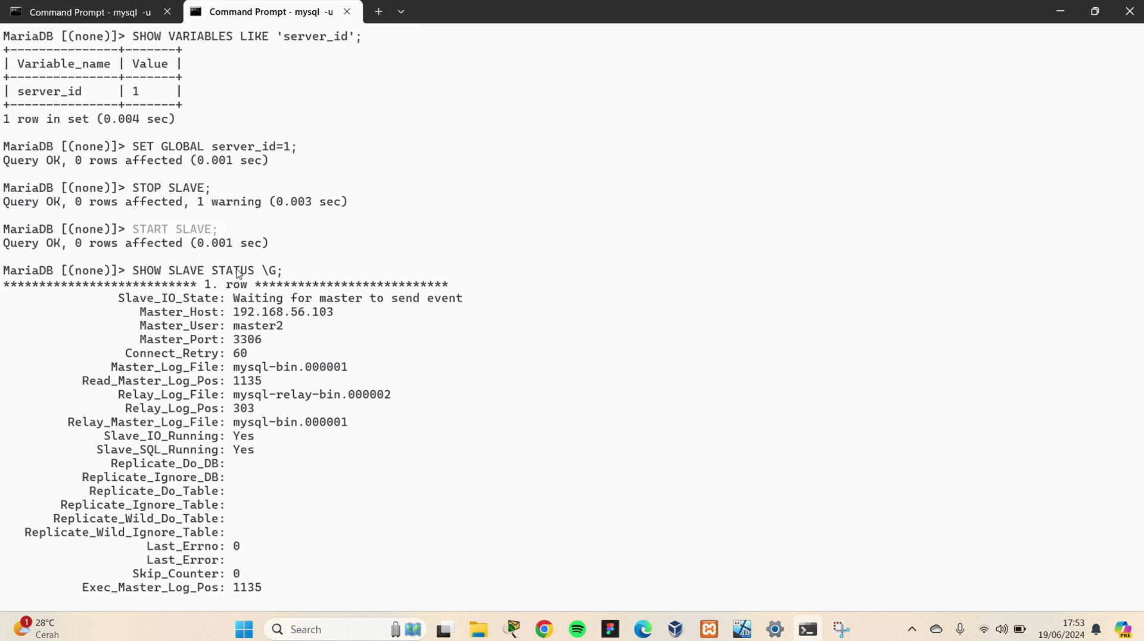
scroll(237, 275, down, 20)
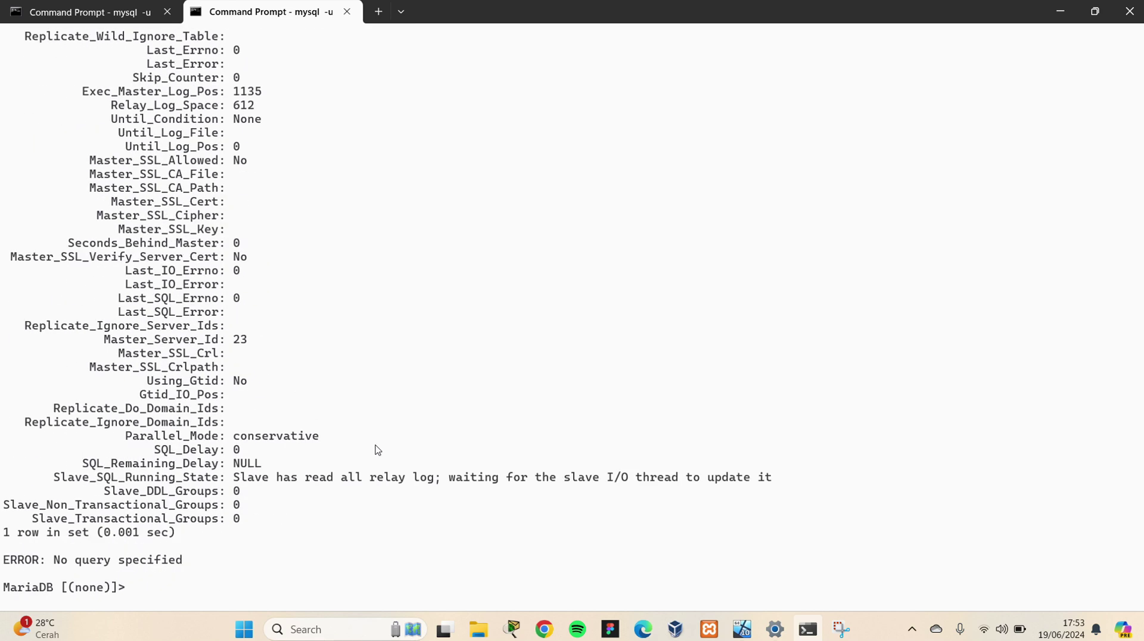
Switch from the host terminal to the Windows 10 virtual machine
click(498, 21)
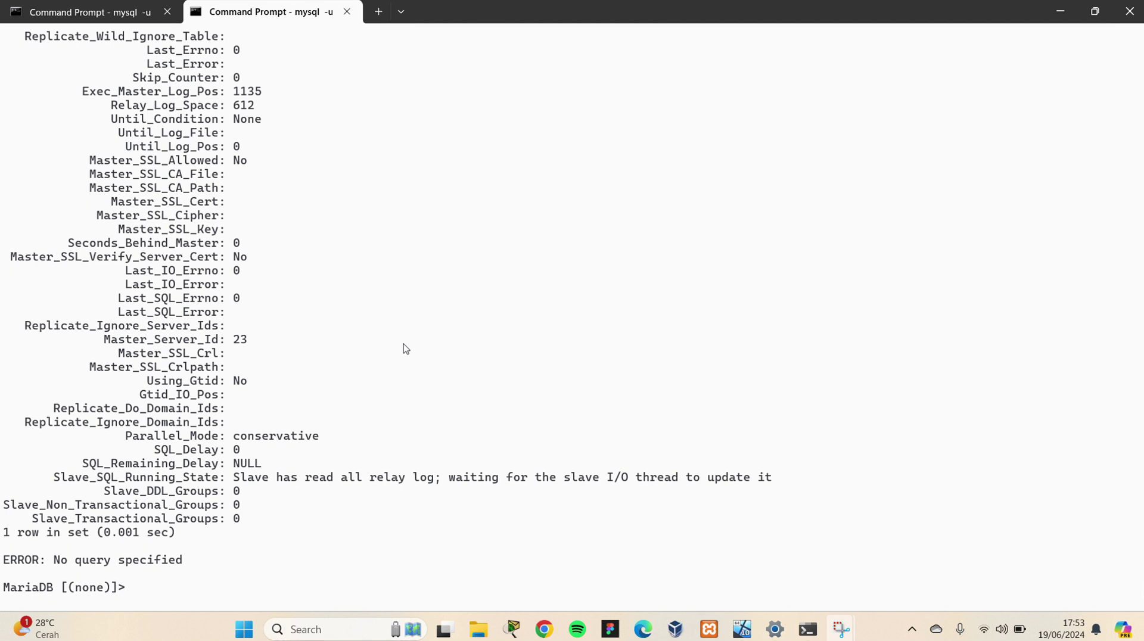
click(169, 598)
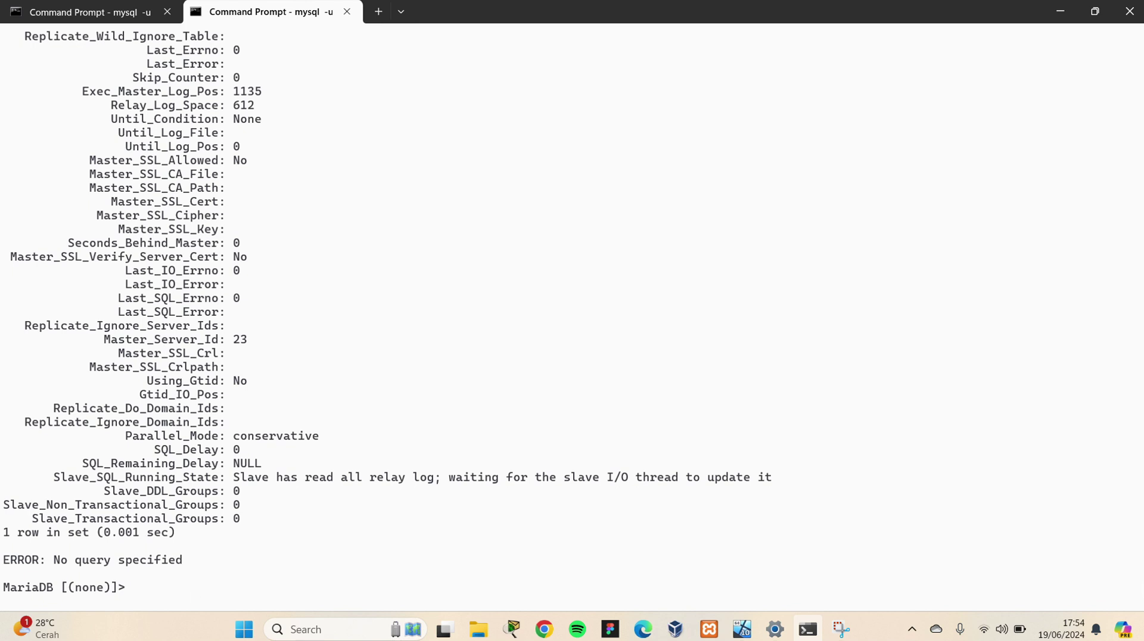
click(751, 633)
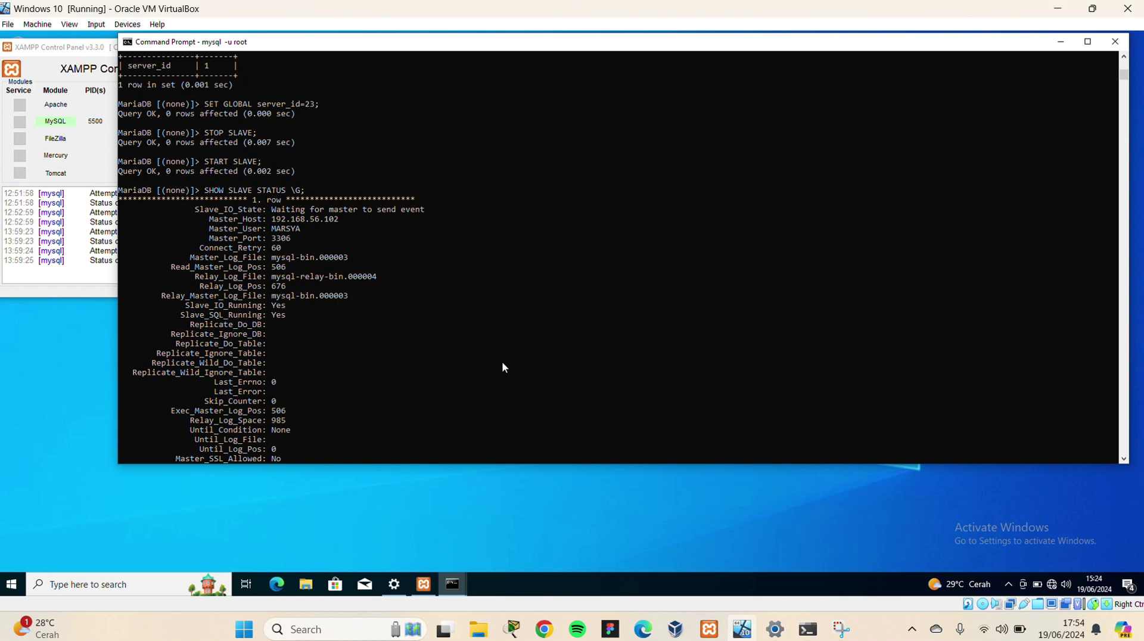
Create the db_master database on the VM's MariaDB and switch to it with use db_master
scroll(401, 388, down, 20)
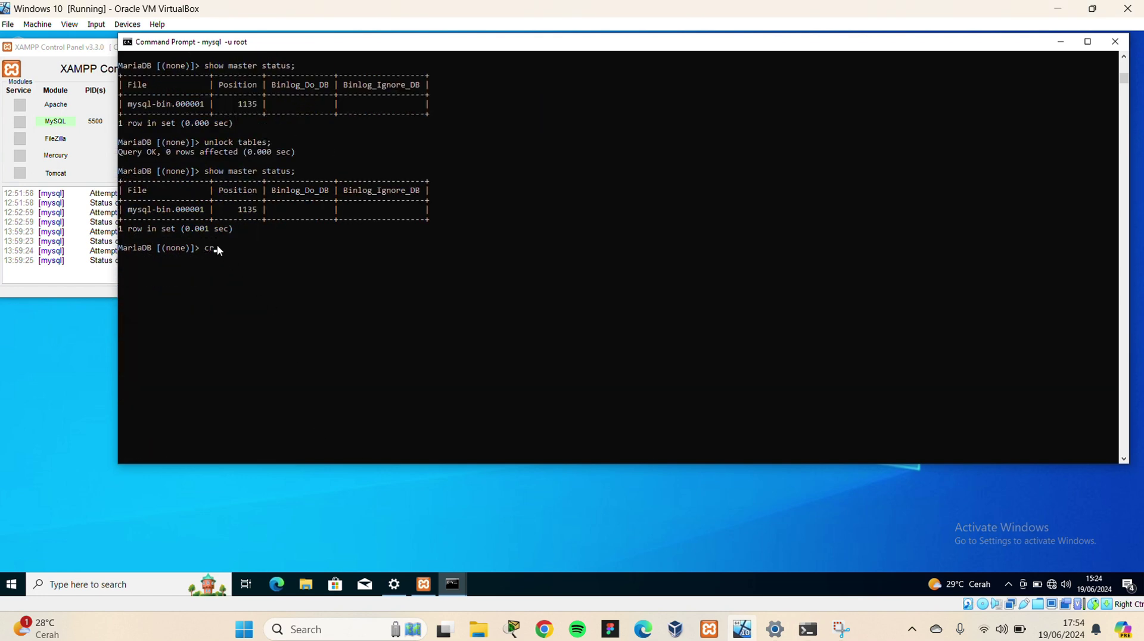
text(create)
text( data)
text(base)
text( cobala)
key(BackSpace)
key(BackSpace)
text(master)
key(BackSpace)
key(BackSpace)
key(BackSpace)
key(BackSpace)
key(BackSpace)
key(BackSpace)
key(BackSpace)
key(BackSpace)
key(BackSpace)
key(BackSpace)
text(db_master)
text(;)
key(Return)
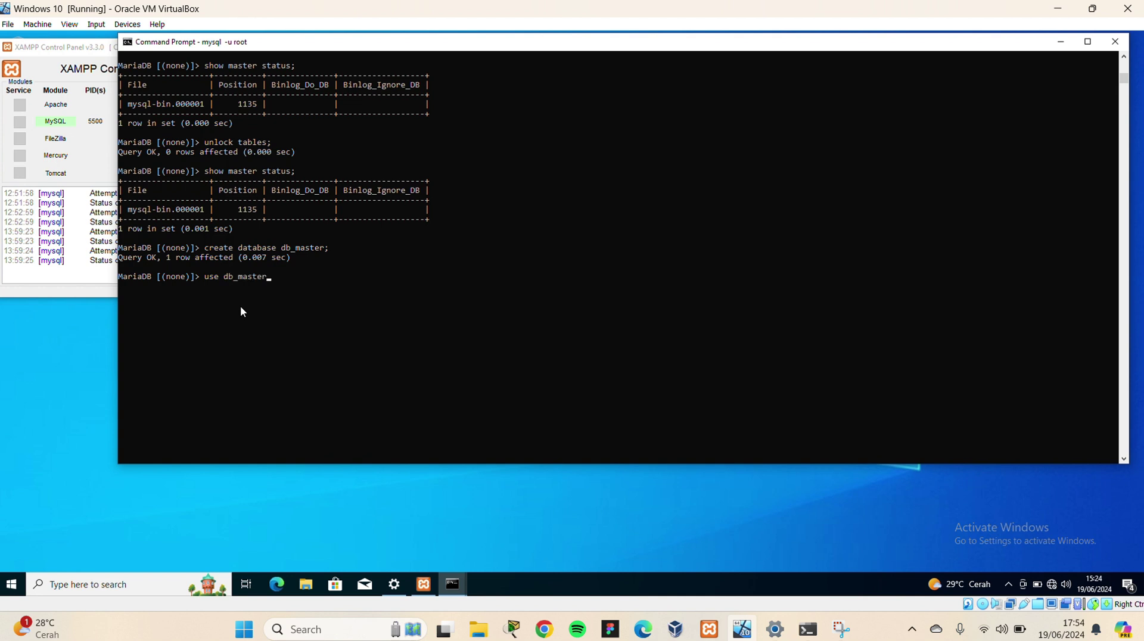
text(;)
key(Return)
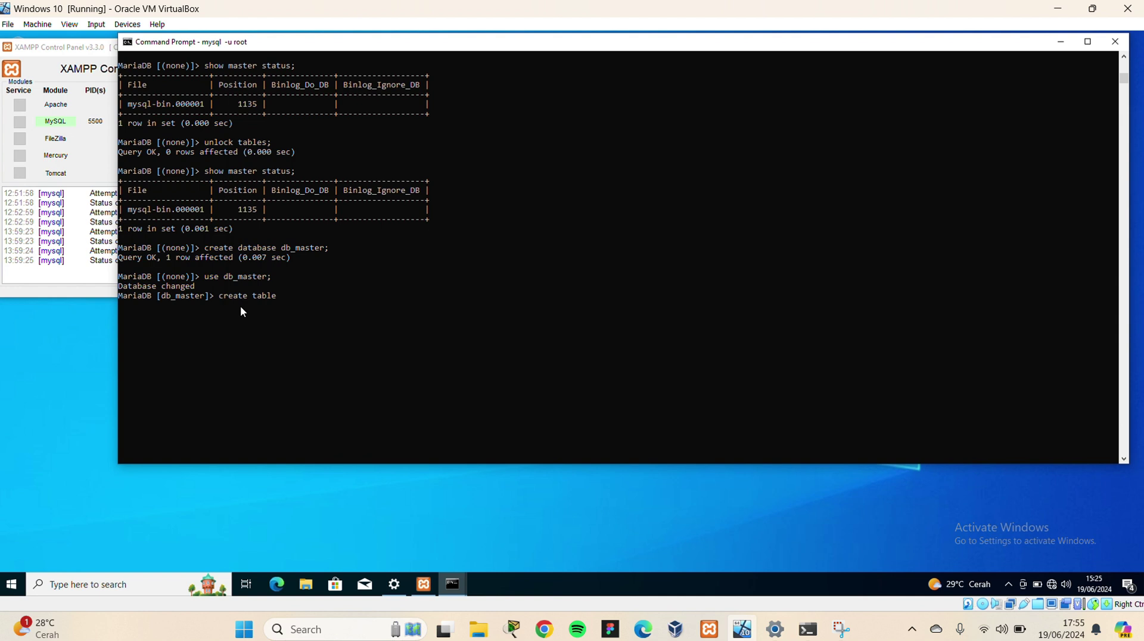
Create table cobamaster (master_id int) in db_master on the VM
text(intab)
key(BackSpace)
key(BackSpace)
key(BackSpace)
key(BackSpace)
key(BackSpace)
key(BackSpace)
key(BackSpace)
key(BackSpace)
text(e cobamaster)
text((master_id int);)
drag(222, 296, 404, 298)
click(413, 296)
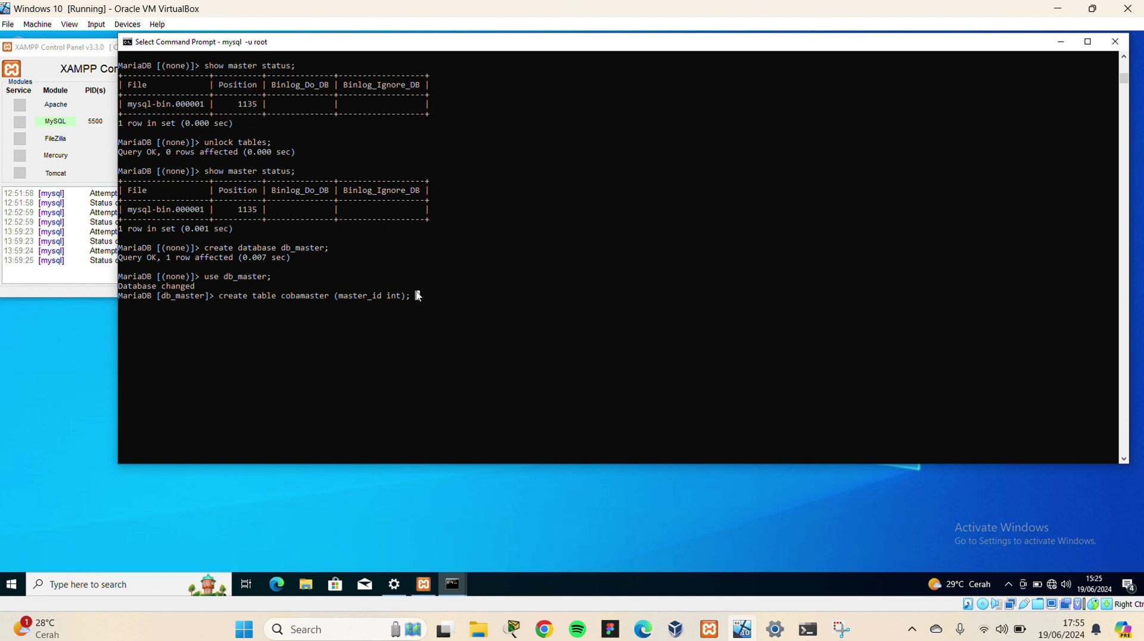
click(410, 295)
key(Escape)
key(Return)
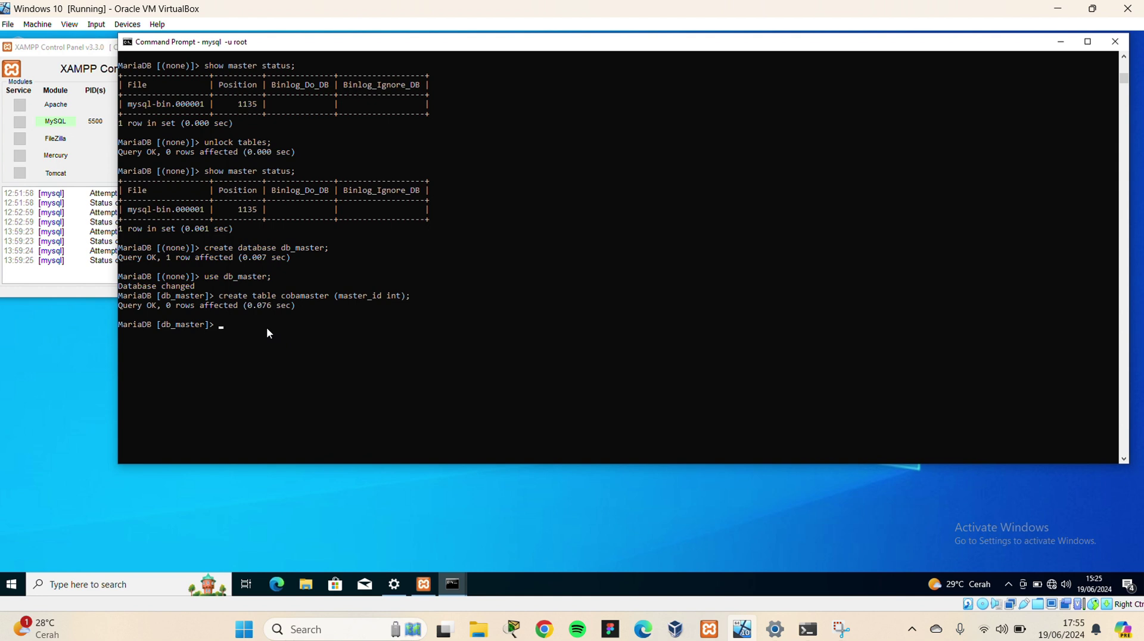
Insert the value 1 into cobamaster on the VM
text(show)
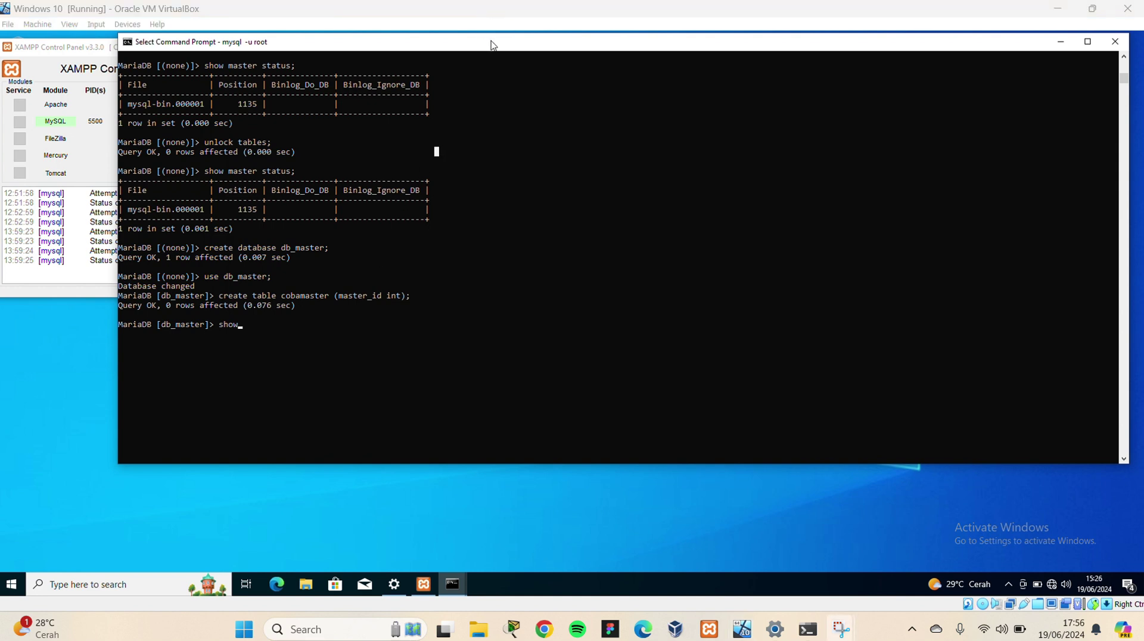
click(254, 327)
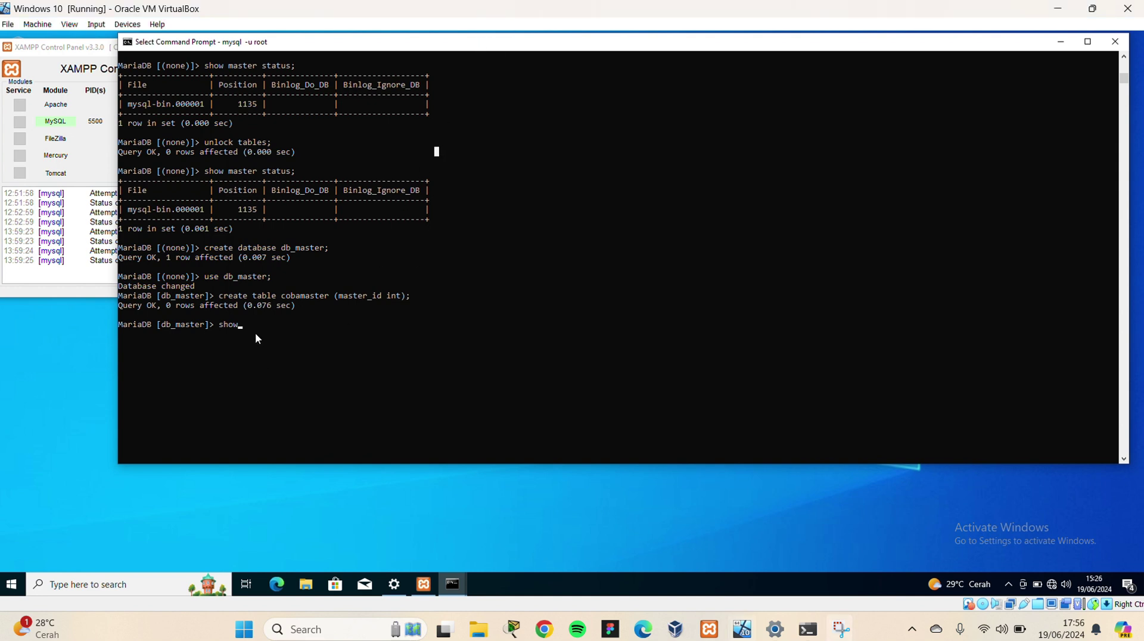
key(Escape)
key(Escape)
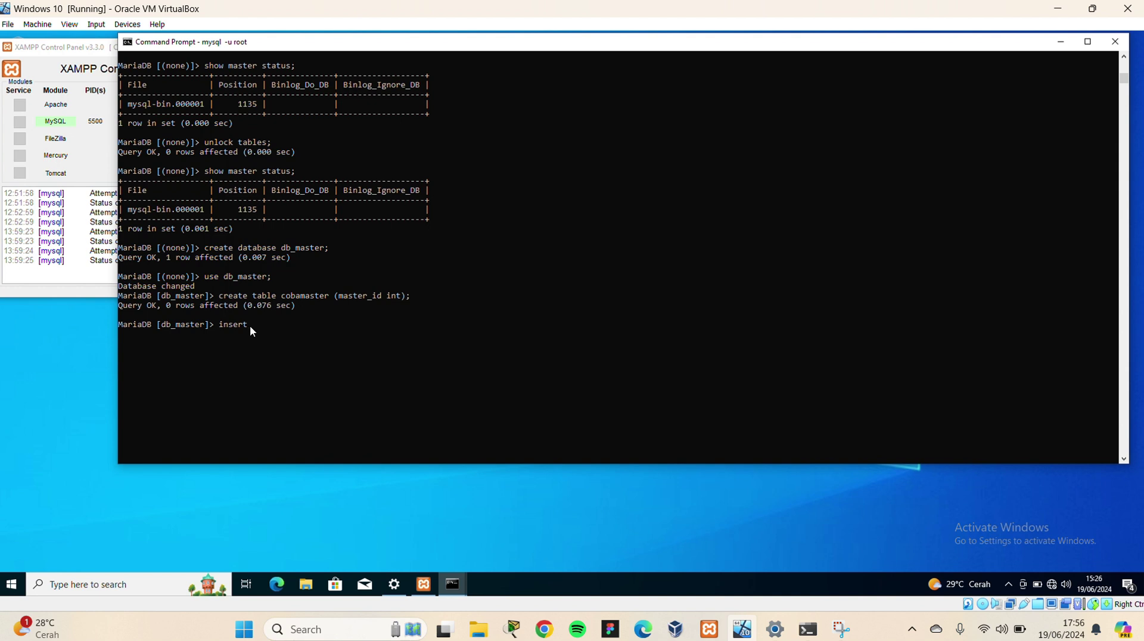
text(insertin)
key(BackSpace)
key(BackSpace)
text(into cobamase)
text(er values(1);)
key(Return)
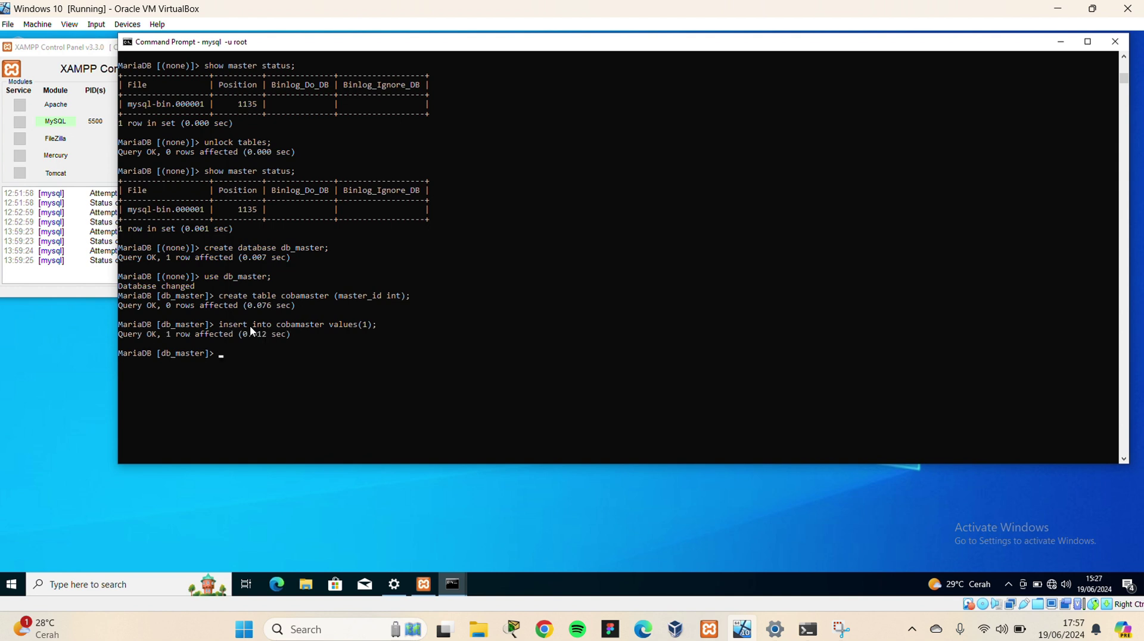
Run select*from cobamaster; and confirm it returns the row with master_id 1
text(select*from cobamaster;)
key(Return)
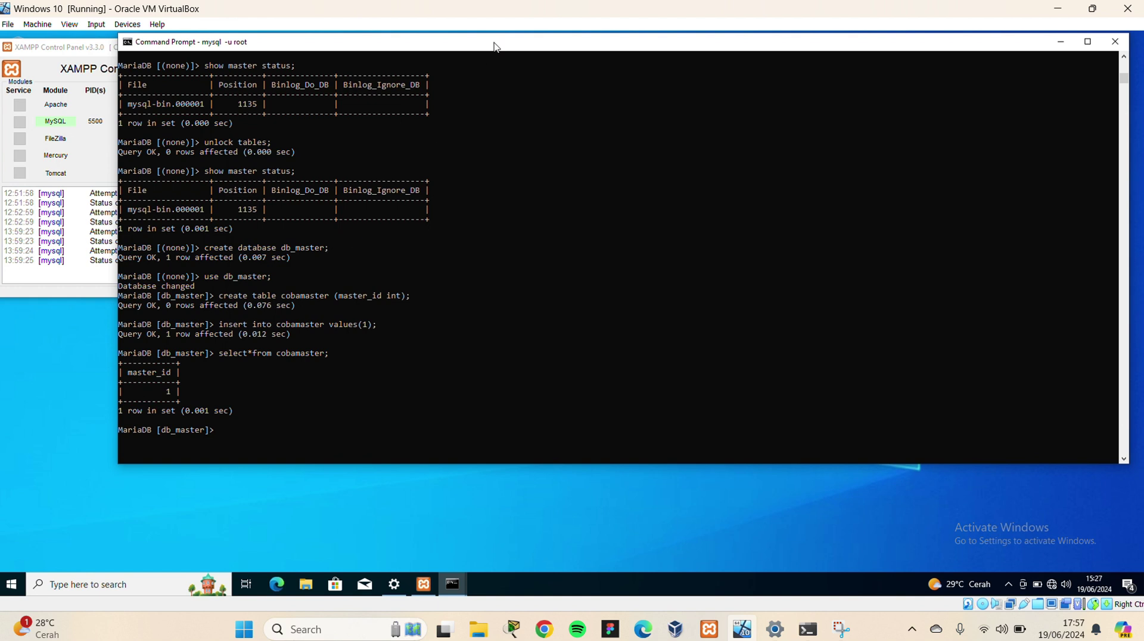
click(490, 23)
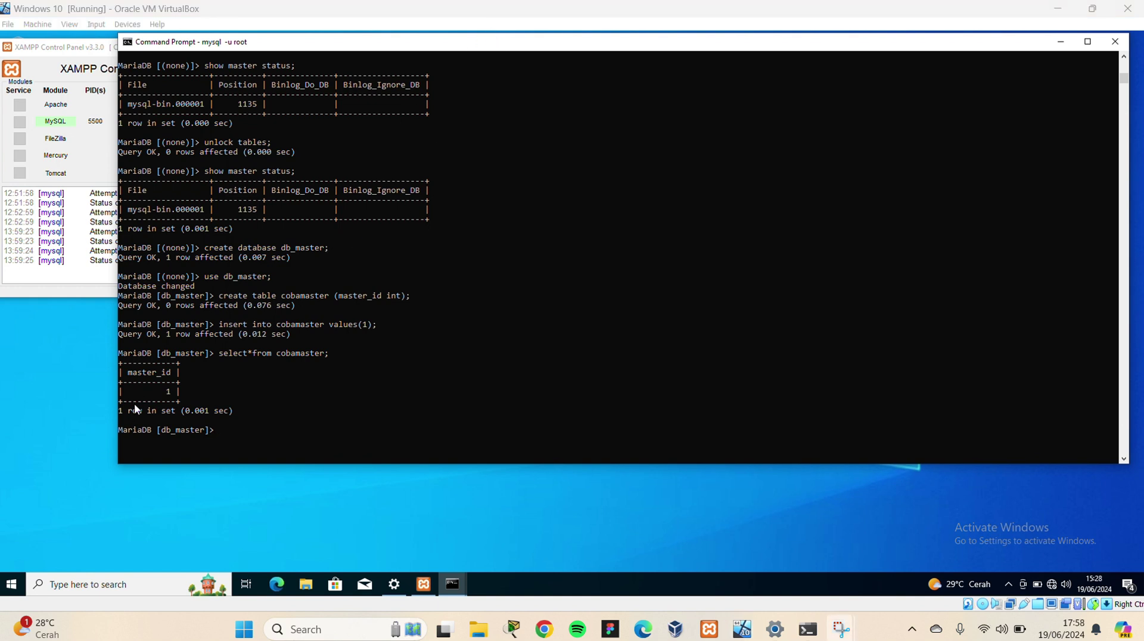
drag(125, 392, 195, 392)
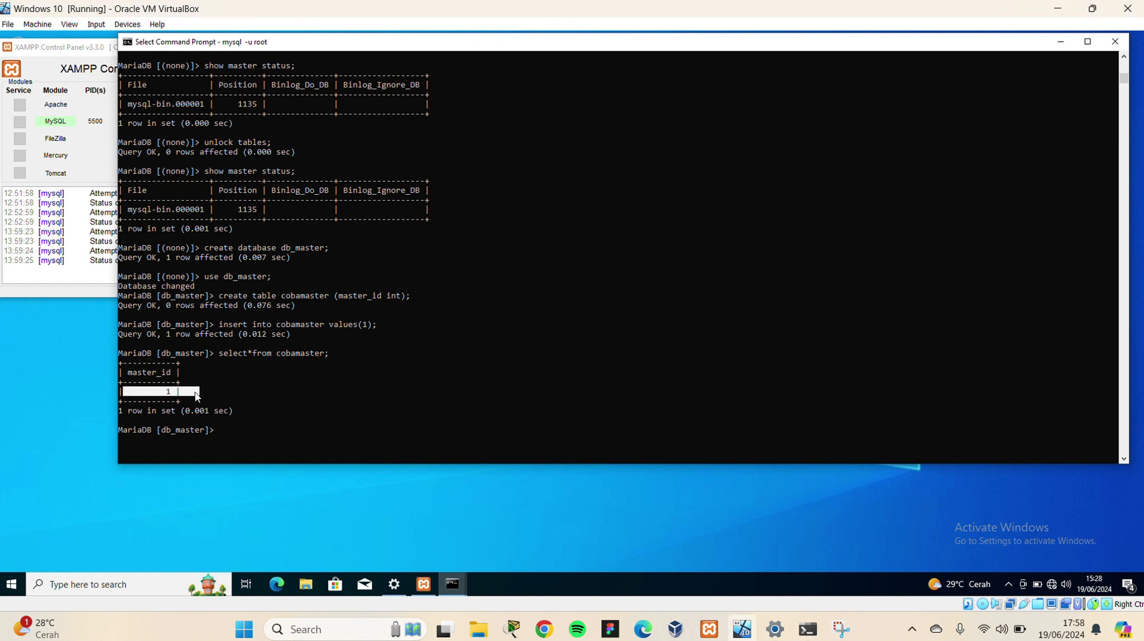
Run show databases; on the host and match db_master against the VM's create command
click(372, 391)
click(808, 629)
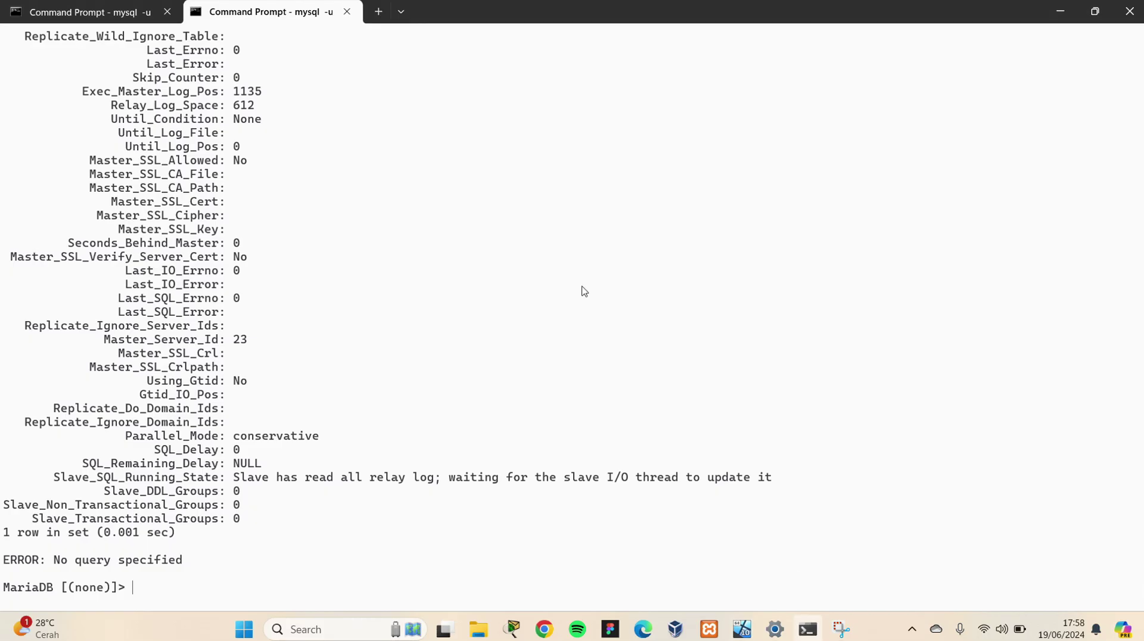
text(show databases;)
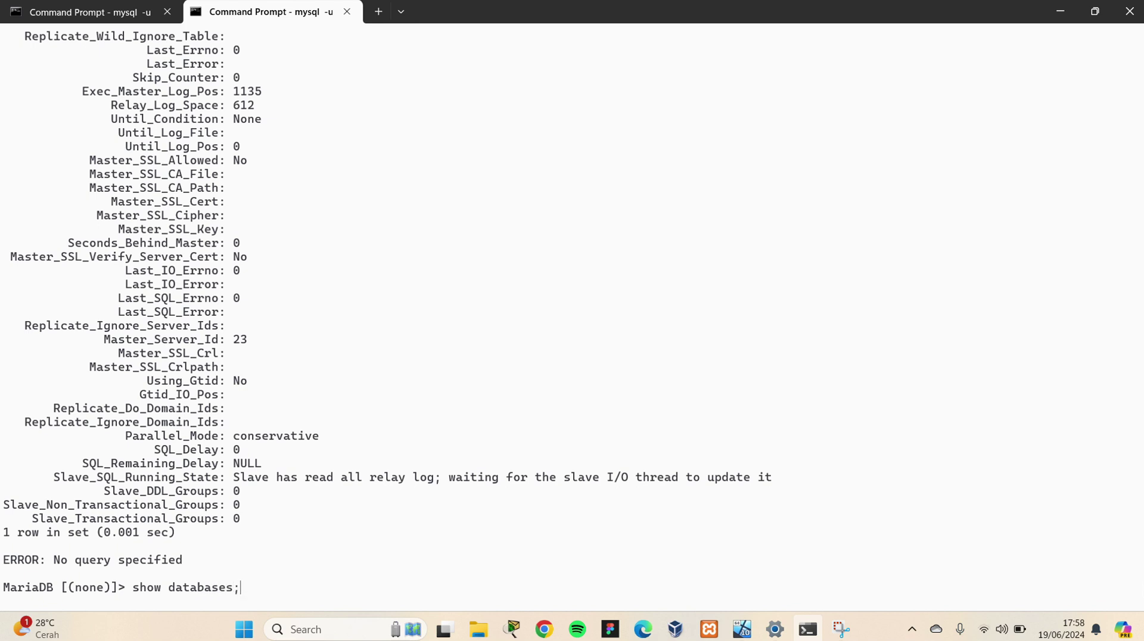
key(Return)
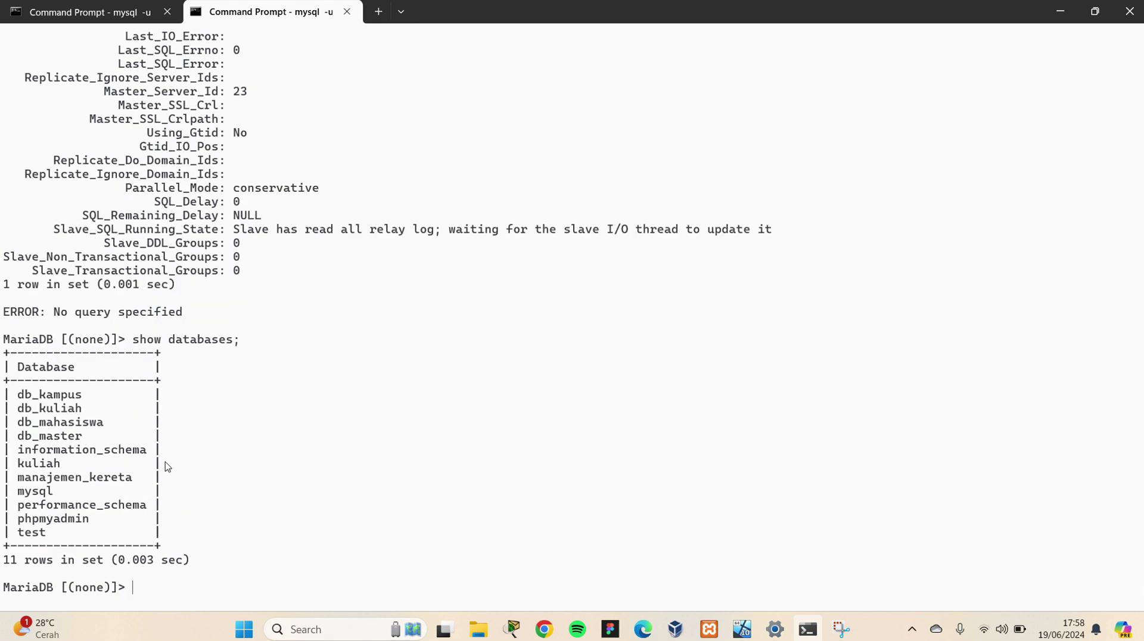
drag(84, 436, 3, 438)
click(742, 629)
scroll(461, 340, up, 2)
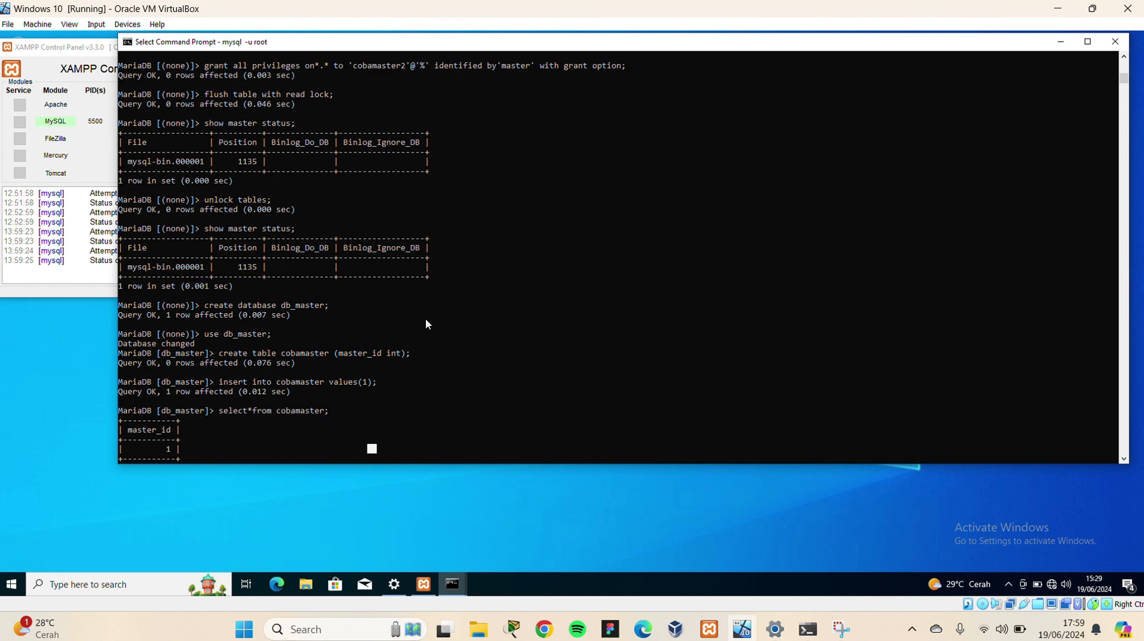
drag(327, 307, 278, 307)
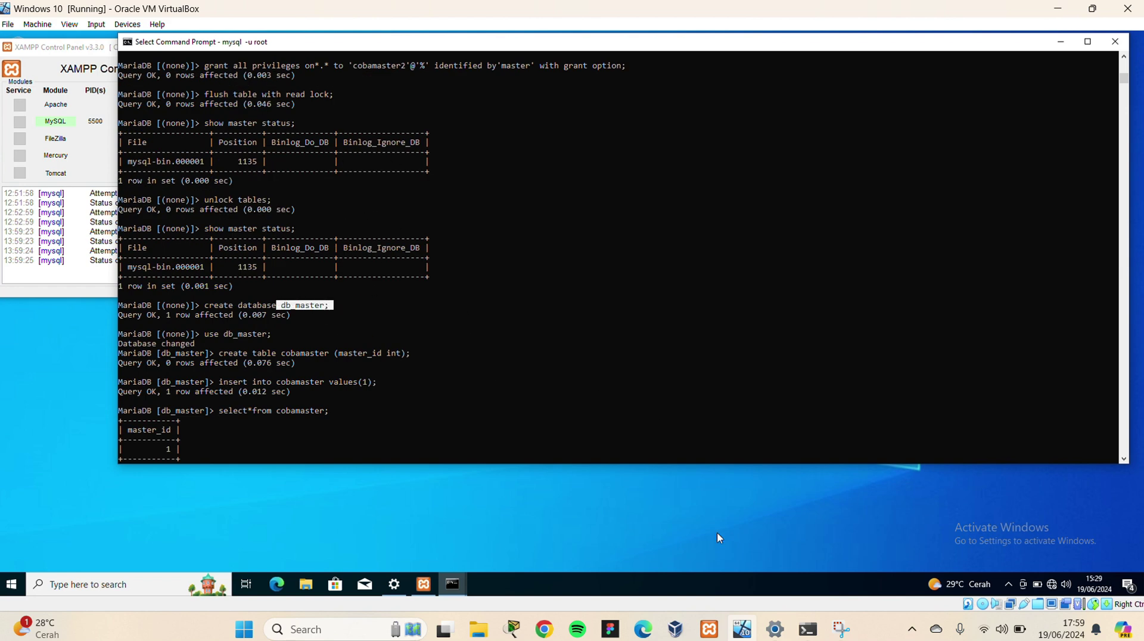
click(808, 630)
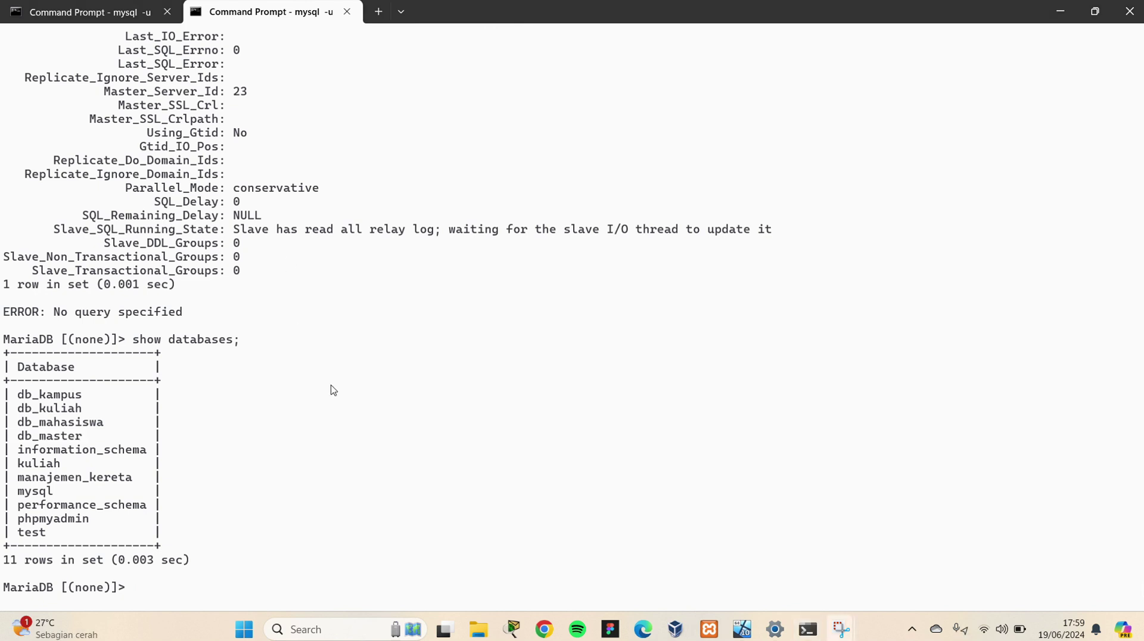
Switch the host session to db_master and list cobamaster's rows
click(153, 592)
text(use db_master;)
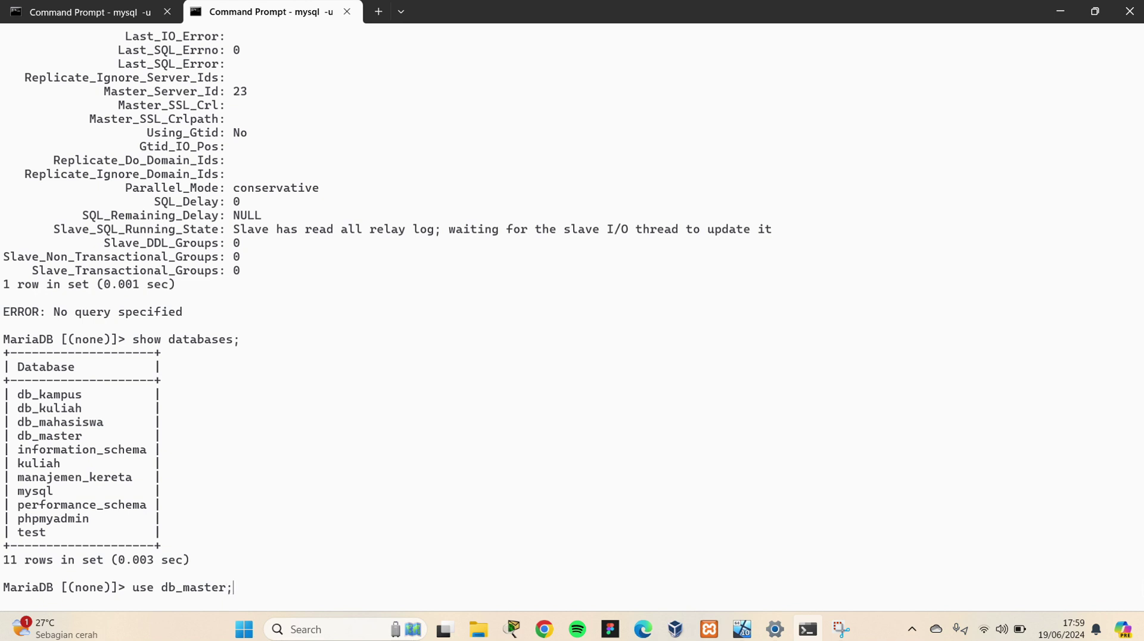
key(Return)
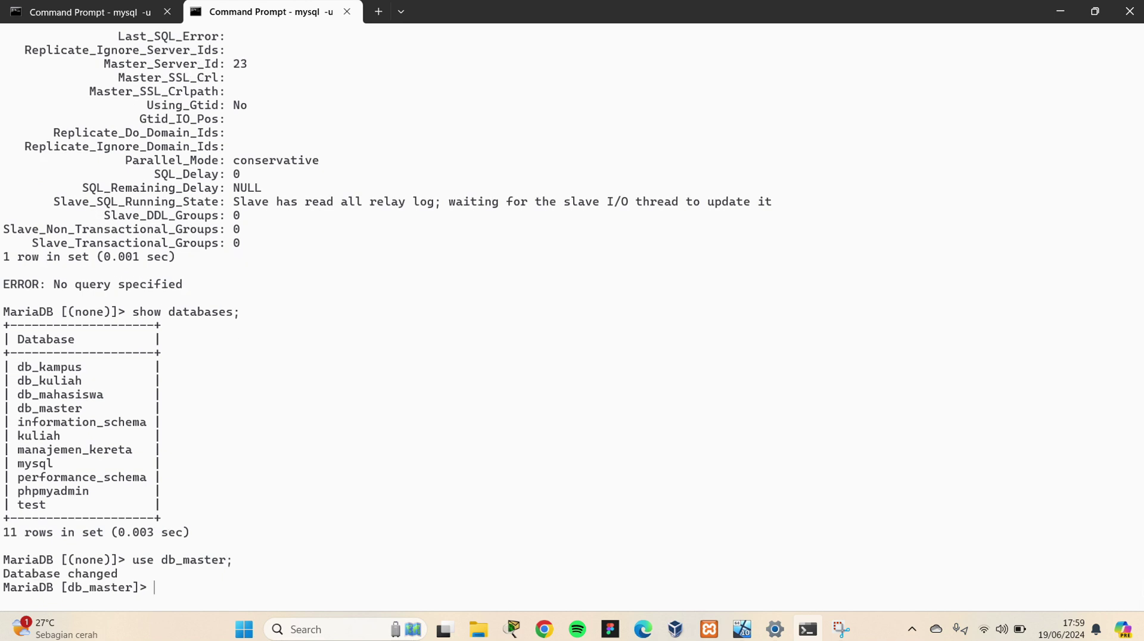
text(select*from)
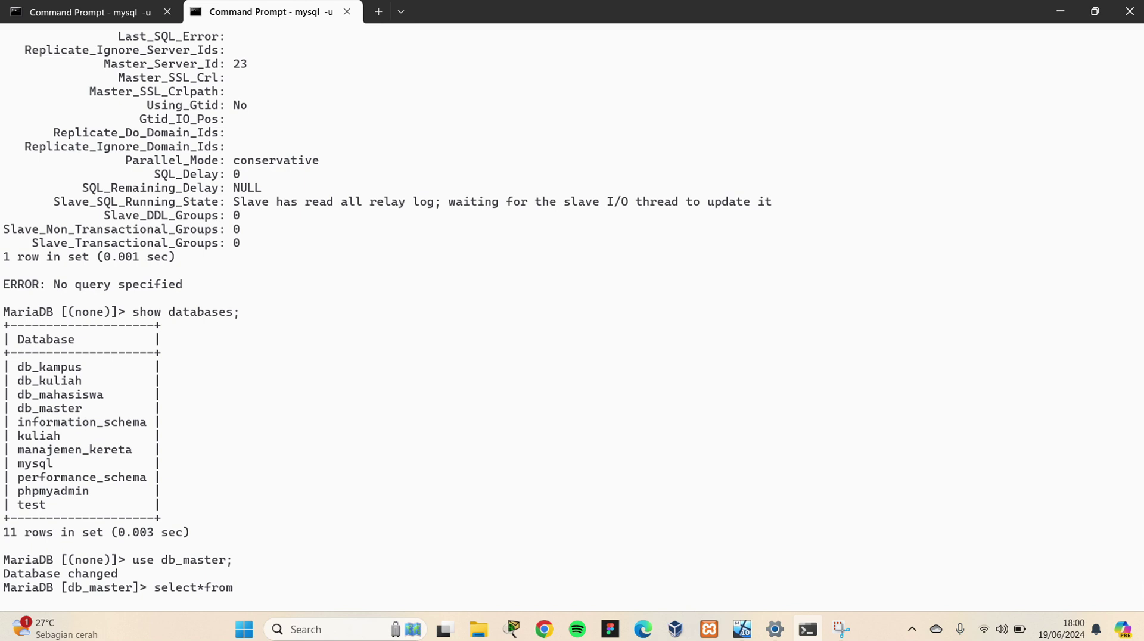
text( cobamaster;)
key(Return)
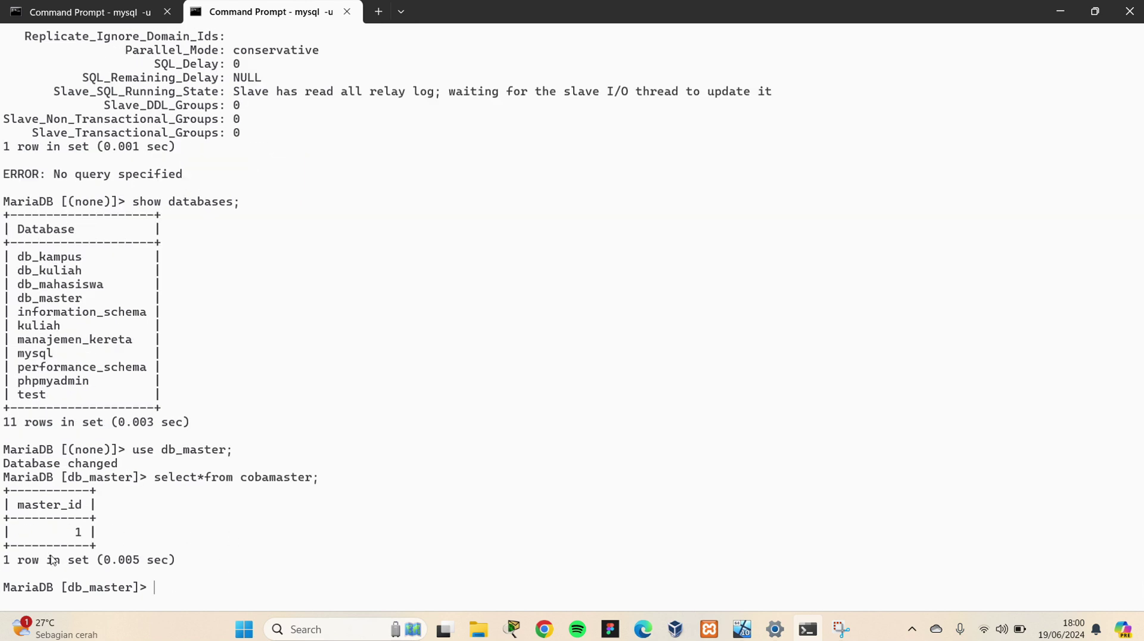
Insert the value 2 into the host's cobamaster and rerun the select to show rows 1 and 2
text(insert)
text( into c)
text(obamas)
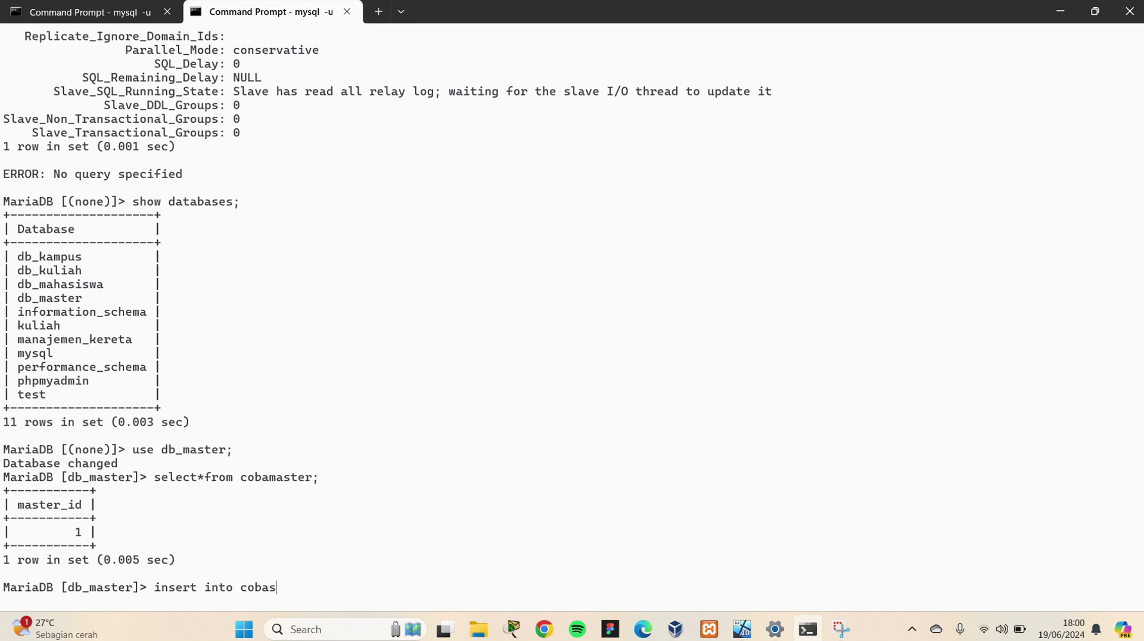
key(BackSpace)
text(master values(2))
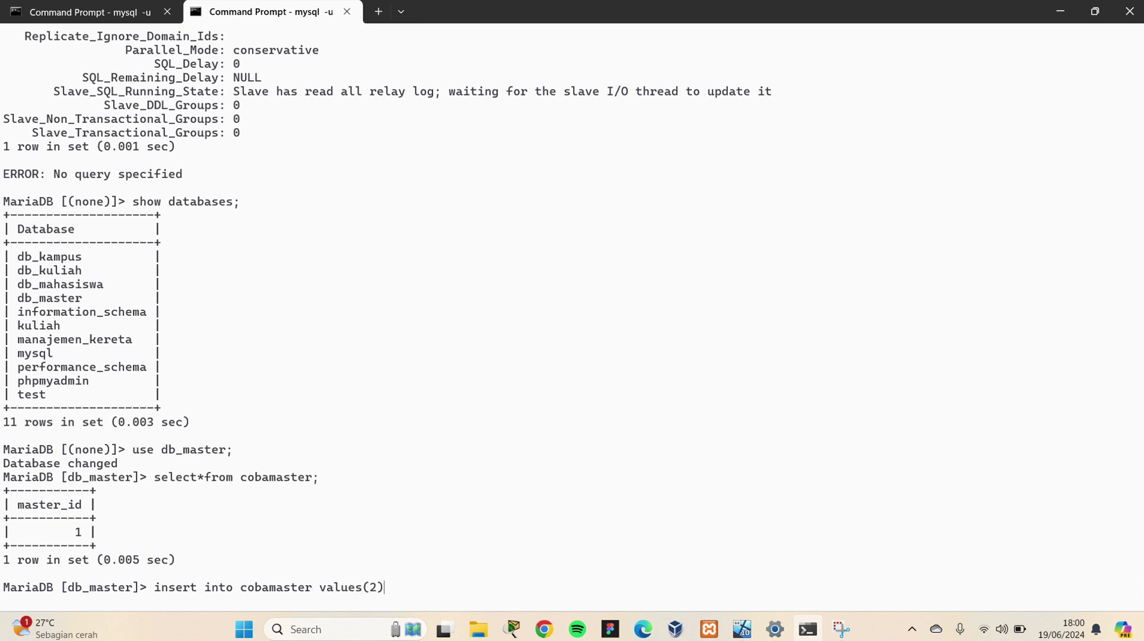
text(;)
key(Return)
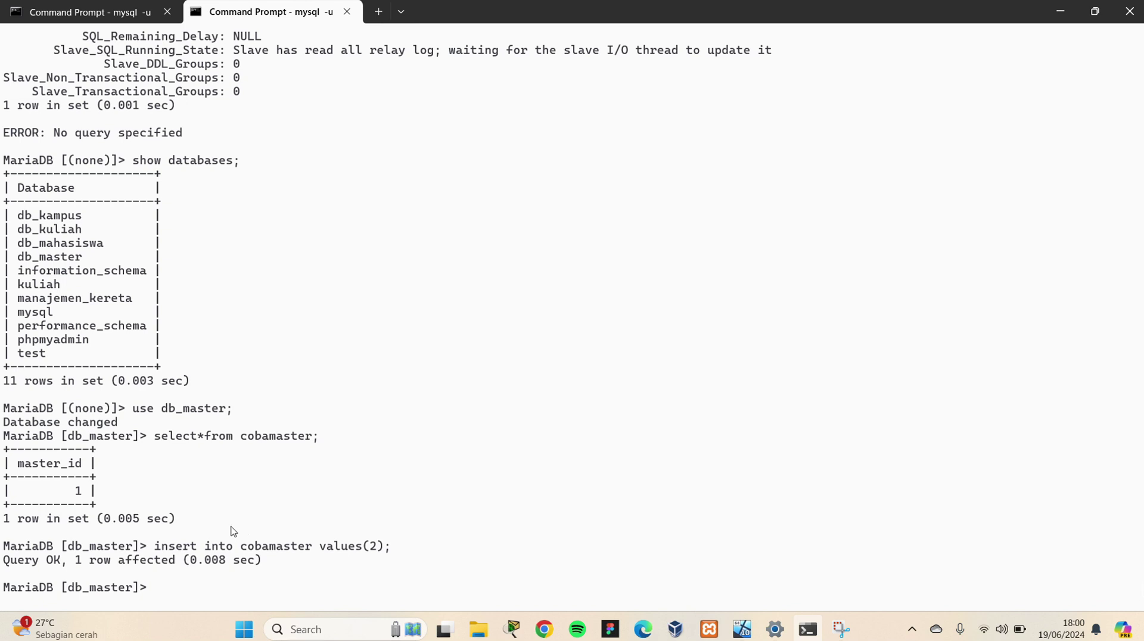
key(Up)
key(Up)
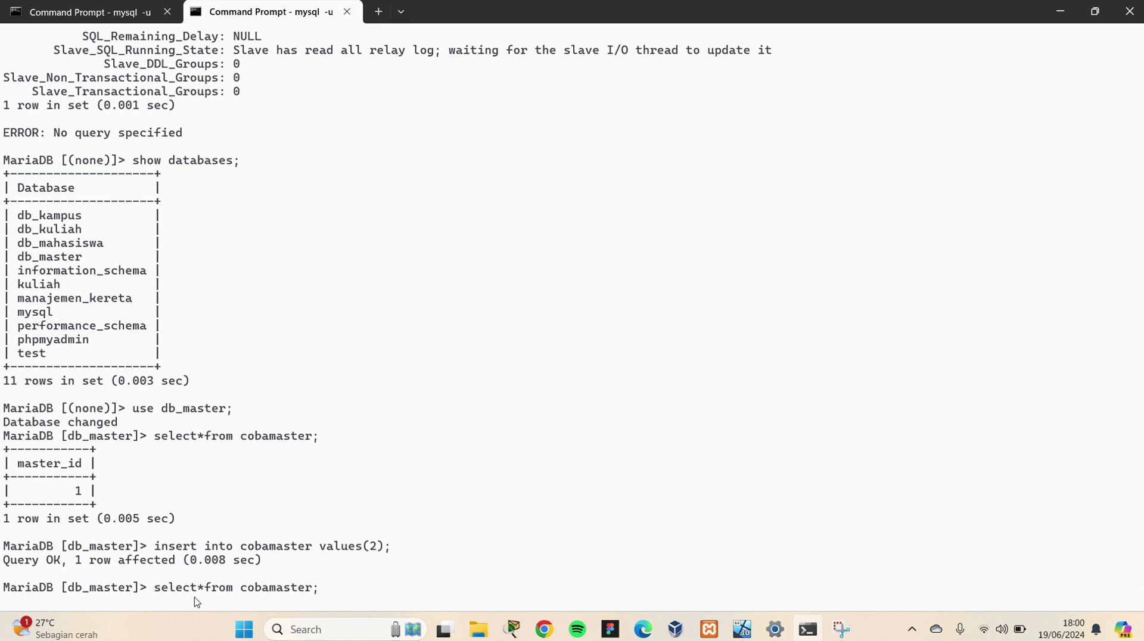
key(Return)
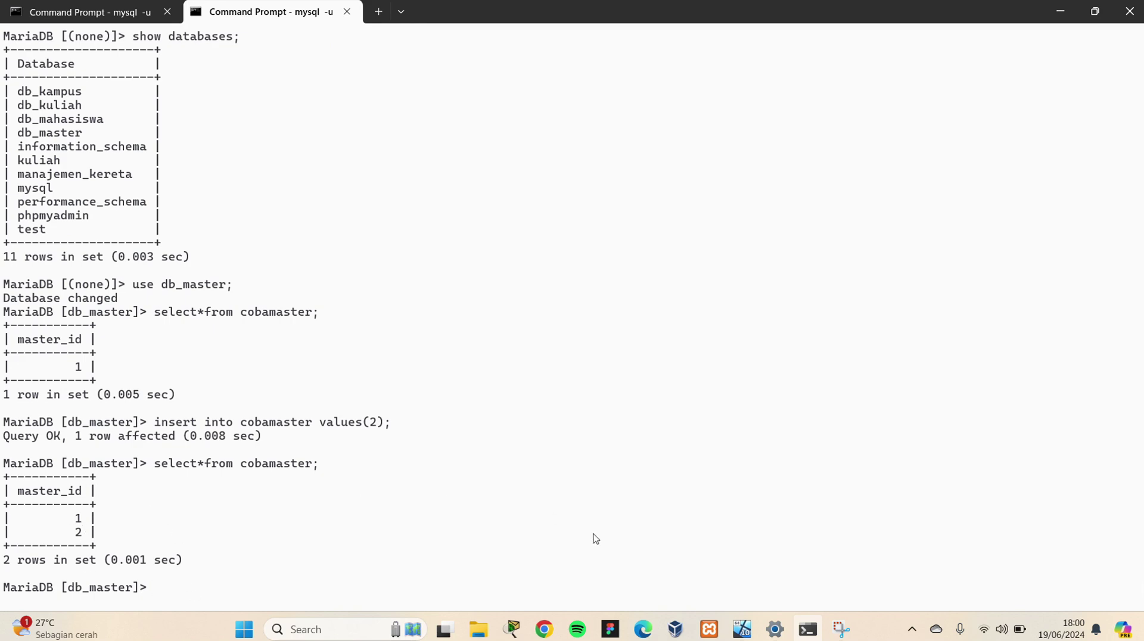
Rerun the cobamaster select on the VM and compare its rows 1 and 2 with the host's
click(744, 628)
scroll(211, 427, down, 5)
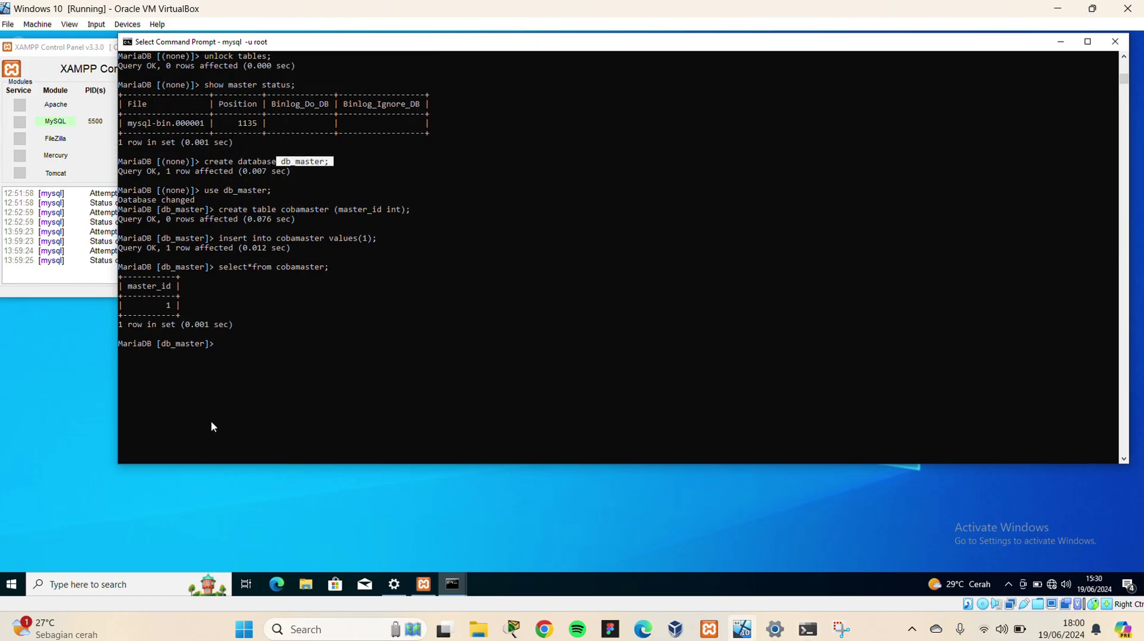
key(Up)
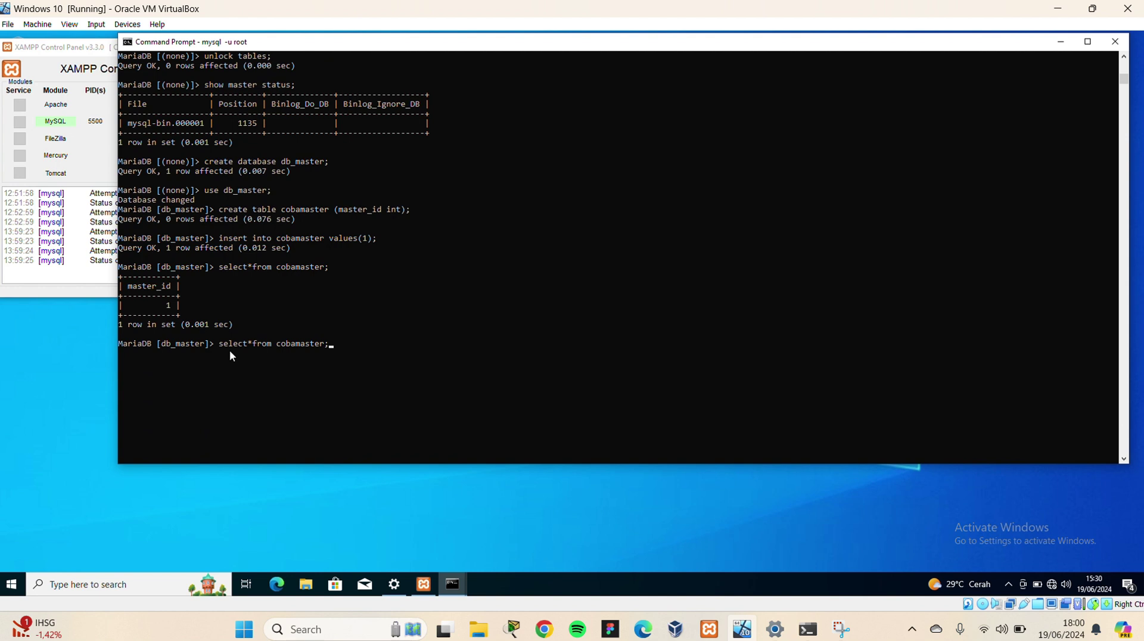
key(Return)
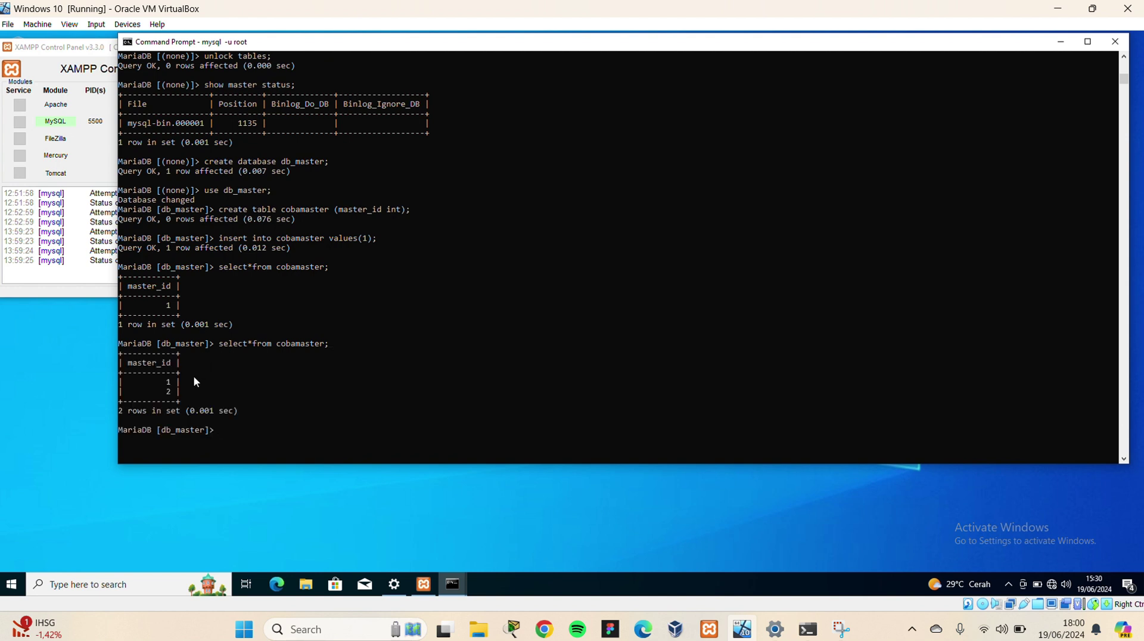
drag(166, 379, 170, 397)
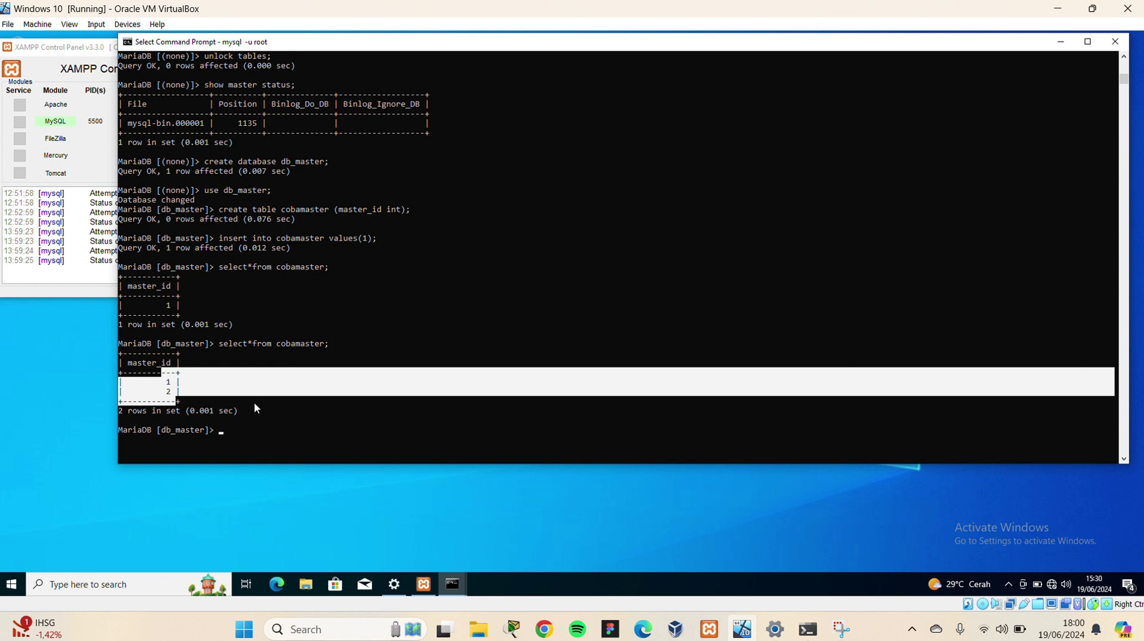
click(188, 392)
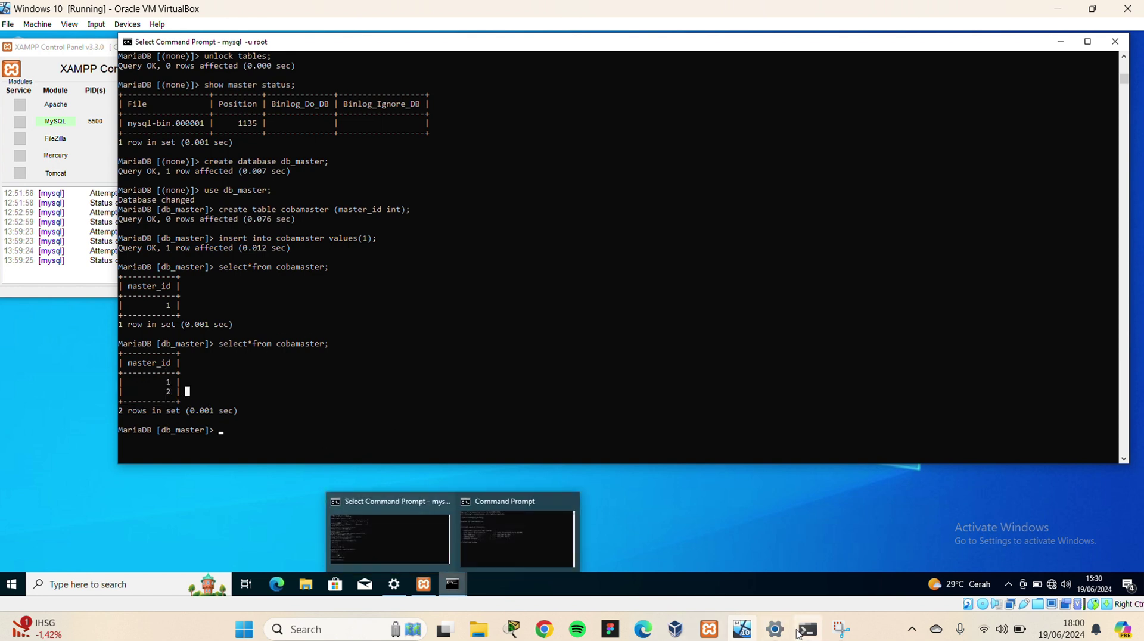
click(790, 619)
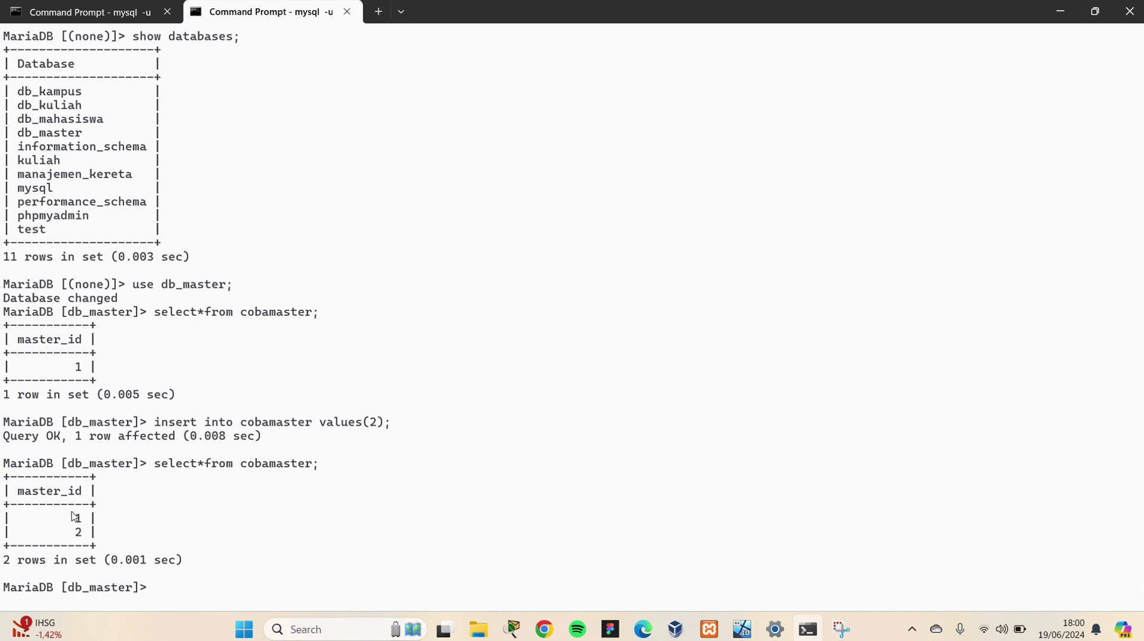
drag(79, 513, 82, 540)
click(742, 629)
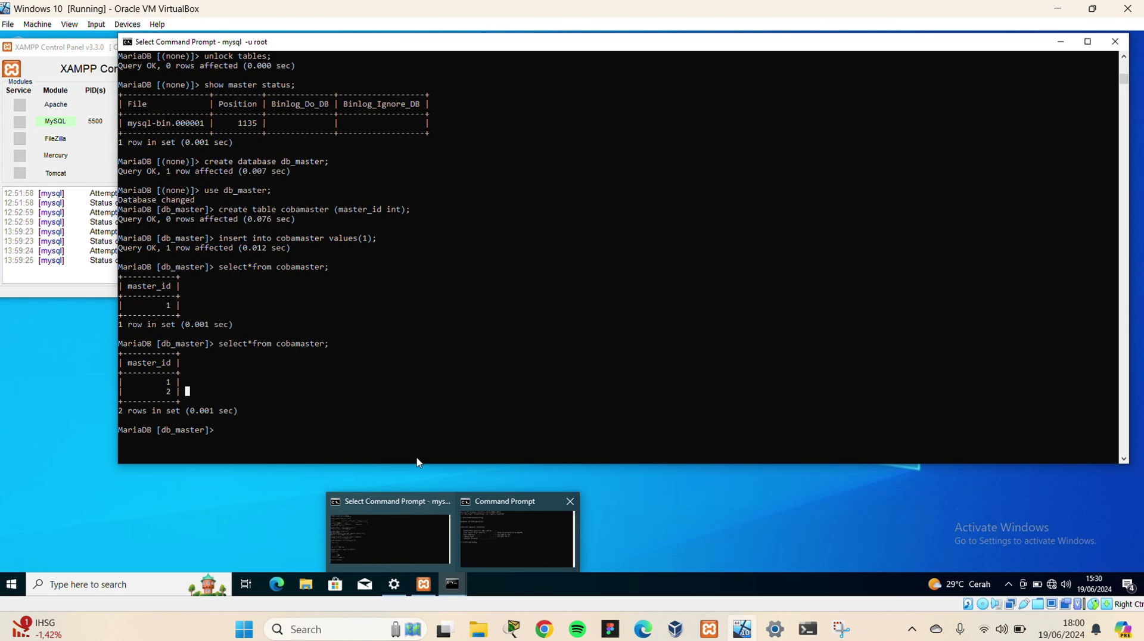
click(230, 391)
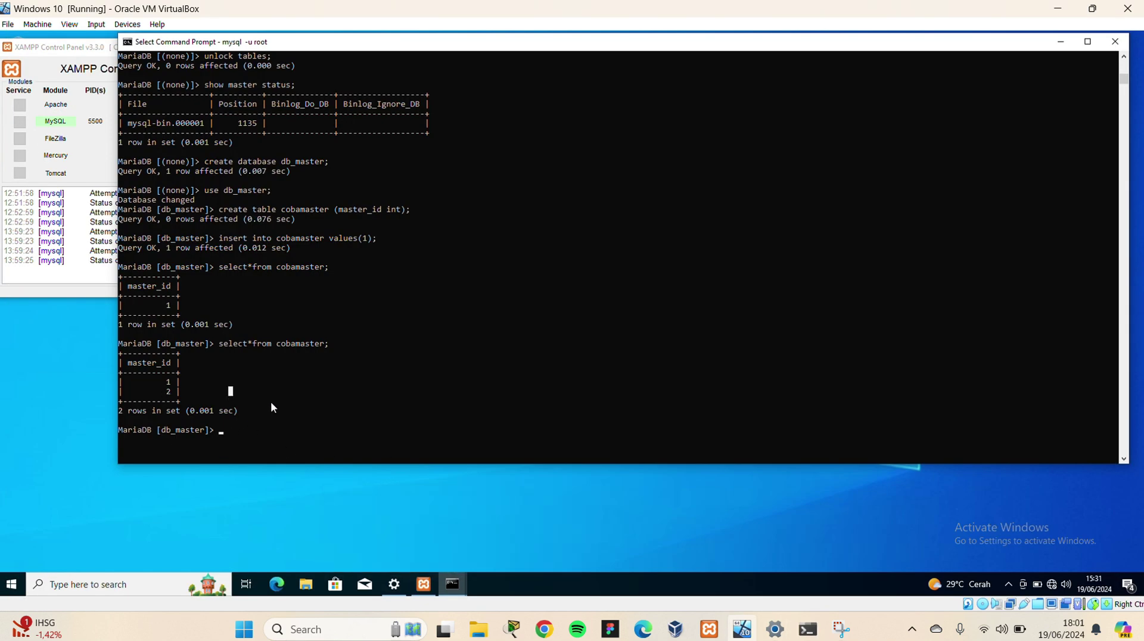
Type the closing message 'sekian terimakasih' at the VM's MariaDB prompt
click(244, 431)
text(sekian)
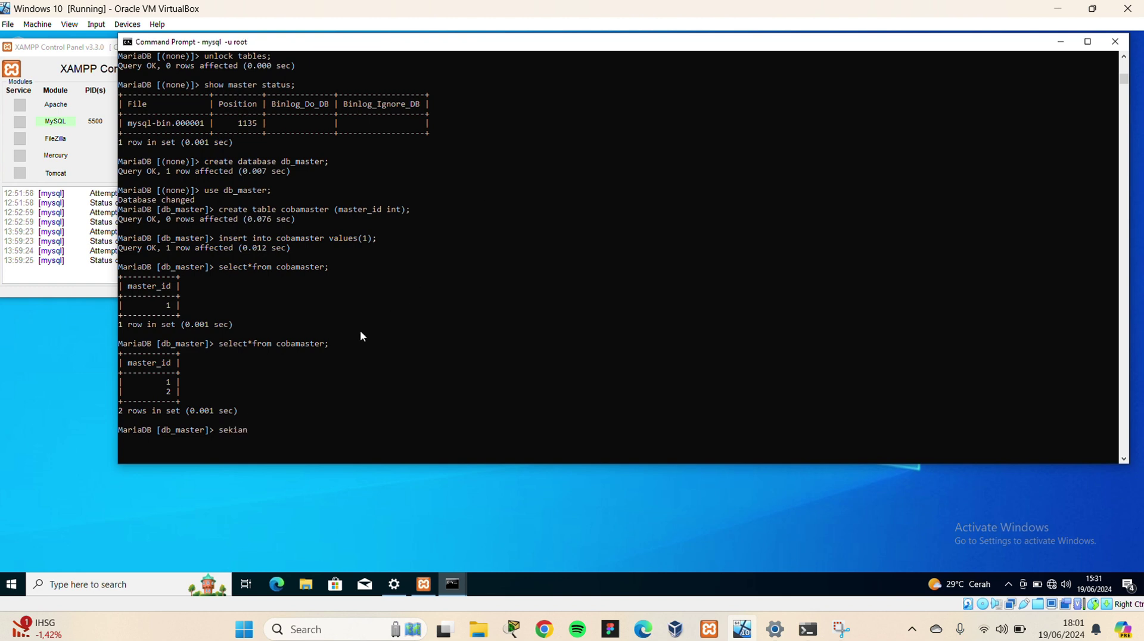
text( terimak)
text(asihhhhhhhhhh)
drag(370, 430, 219, 436)
key(BackSpace)
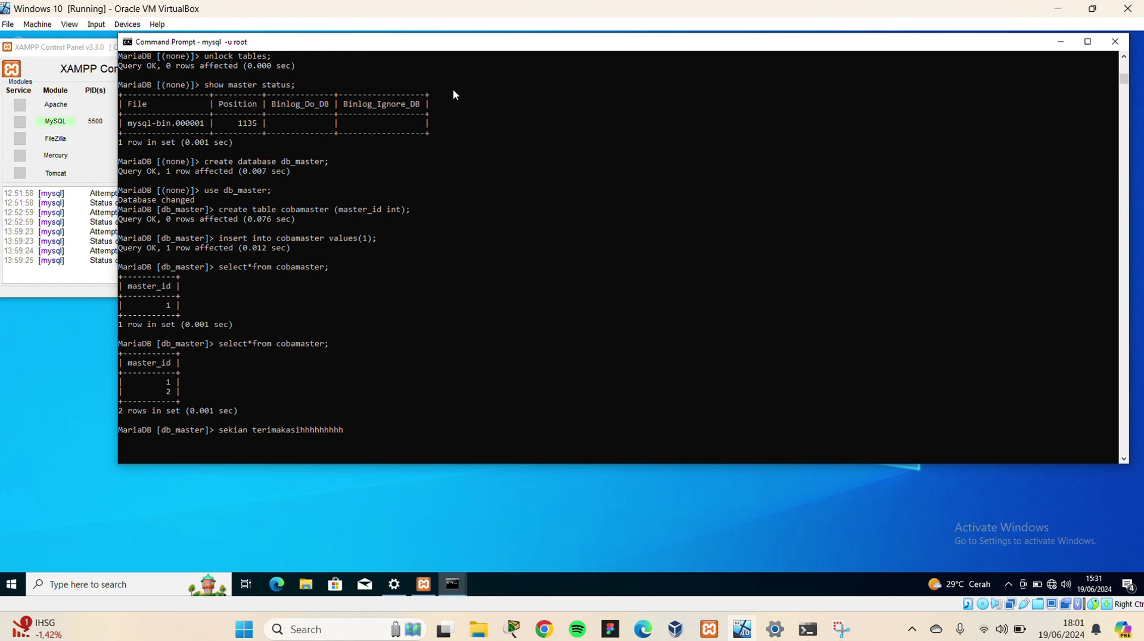